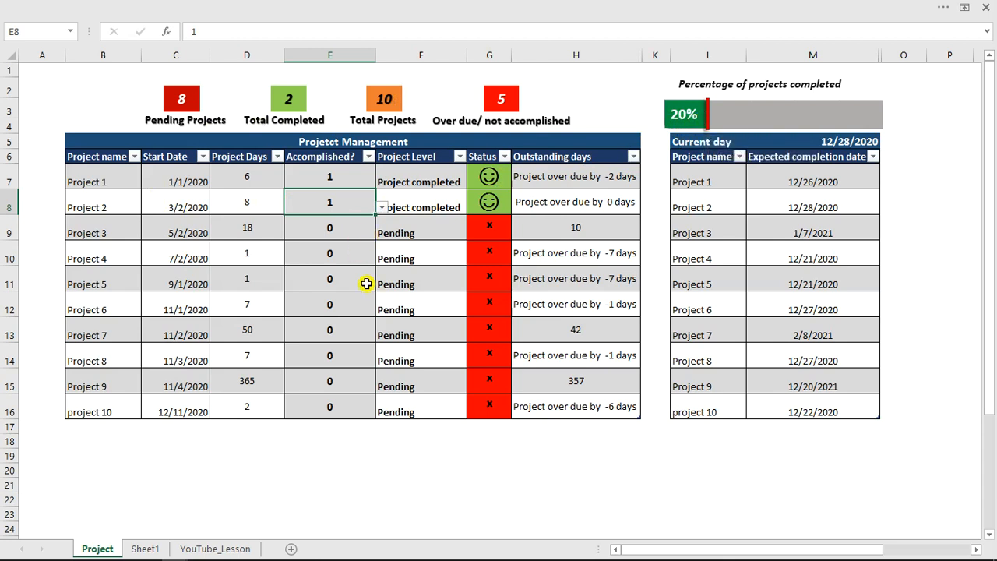
Mark Project 4 and Project 6 as accomplished by setting their Accomplished values to 1.
click(363, 254)
click(382, 258)
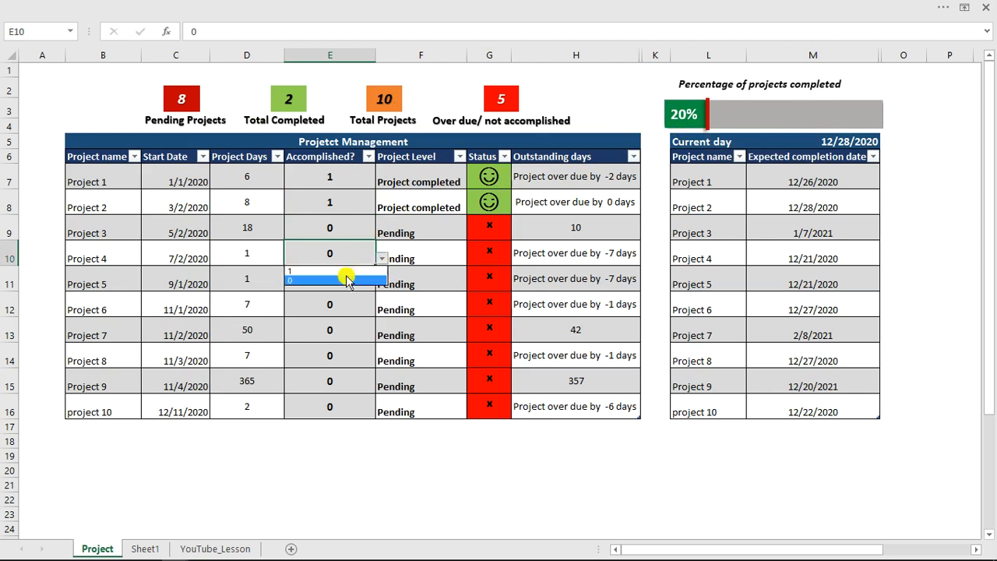
click(345, 277)
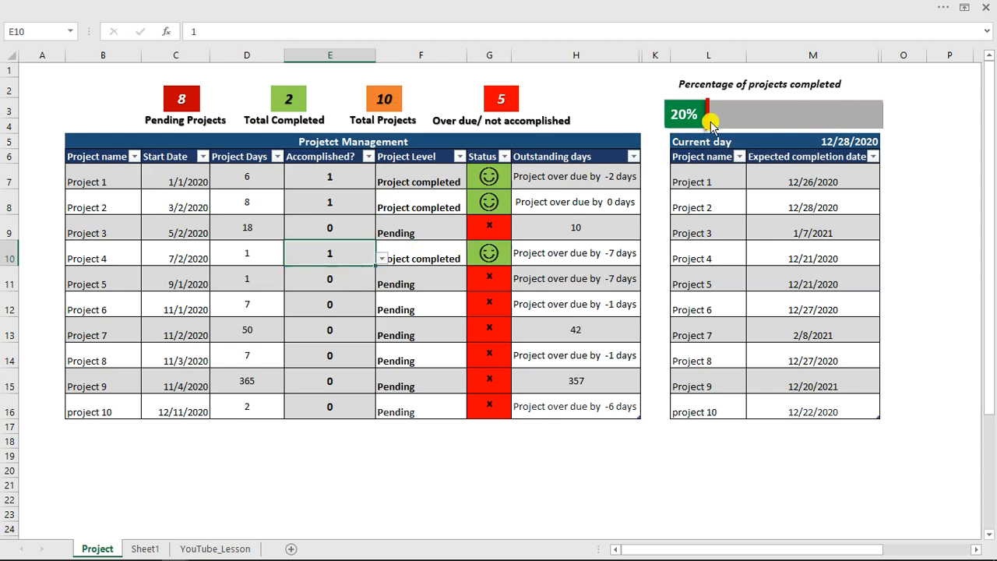
mouse_move(723, 125)
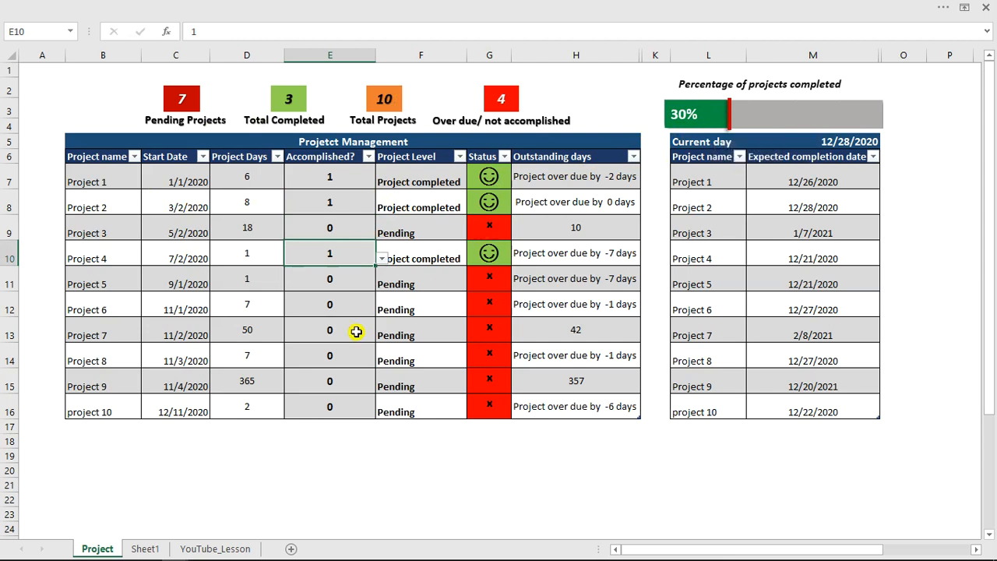
click(341, 307)
click(382, 309)
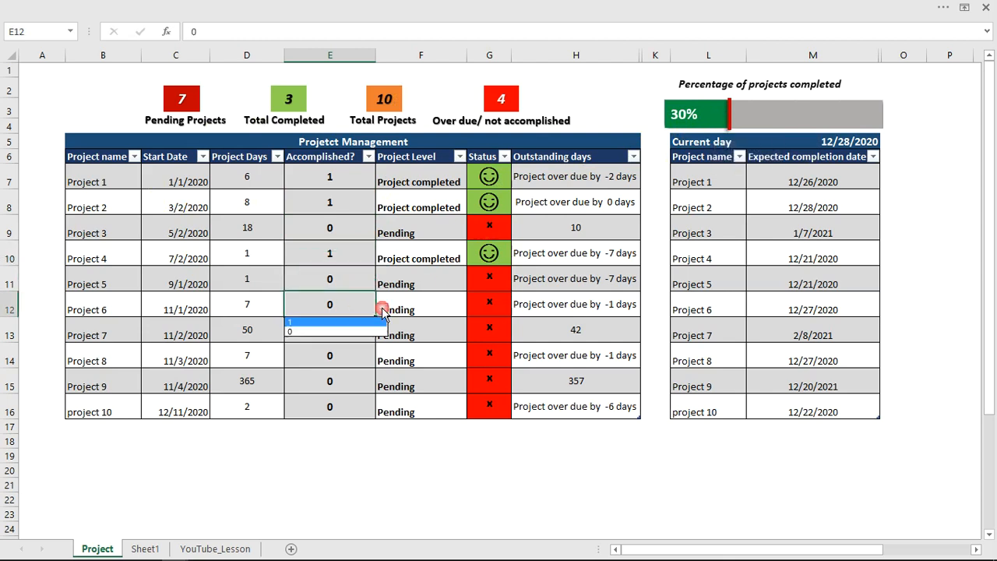
click(348, 328)
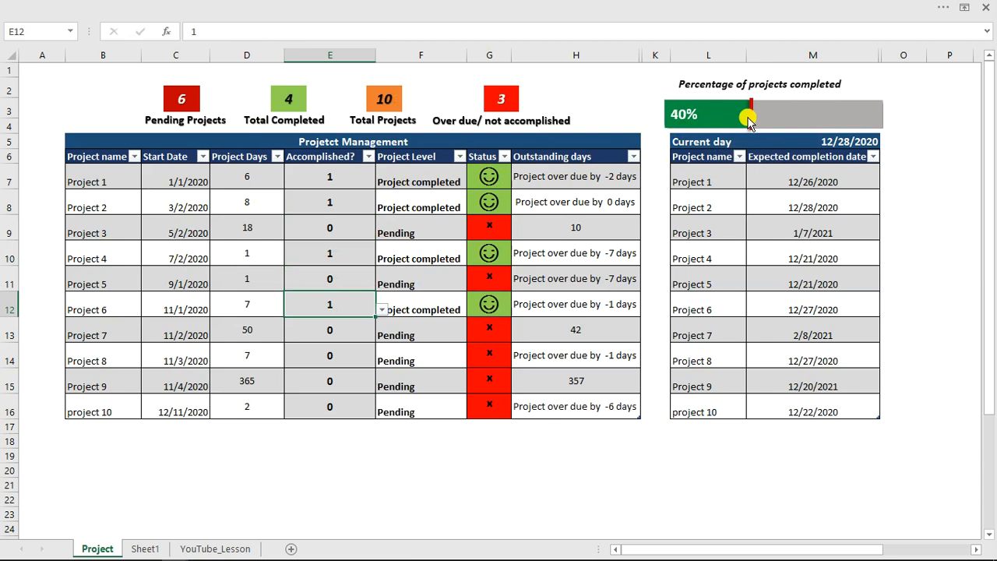
mouse_move(751, 123)
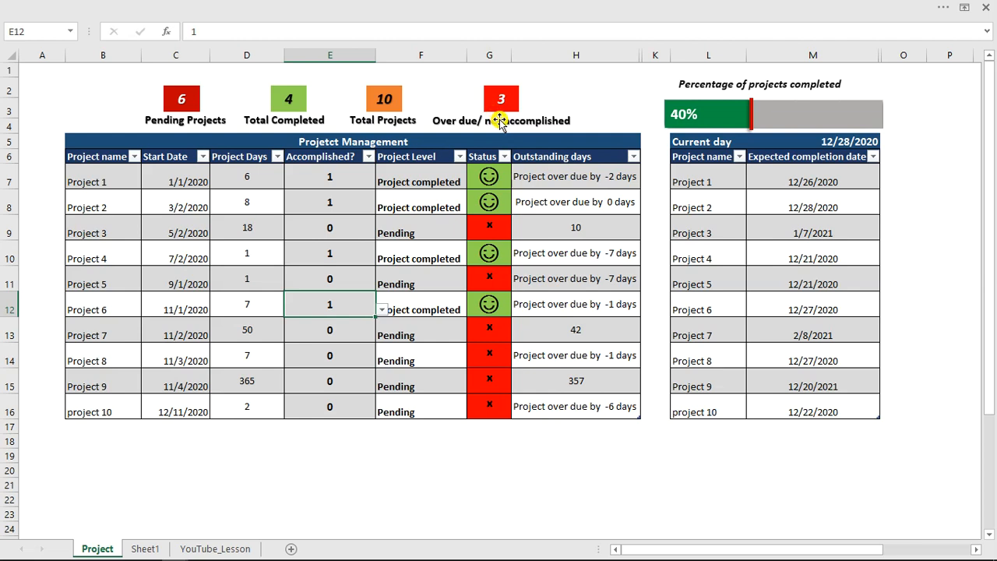
Examine the project table's start dates, project days, and the formulas behind Outstanding days and Status.
drag(195, 180, 577, 398)
drag(191, 179, 187, 409)
click(243, 180)
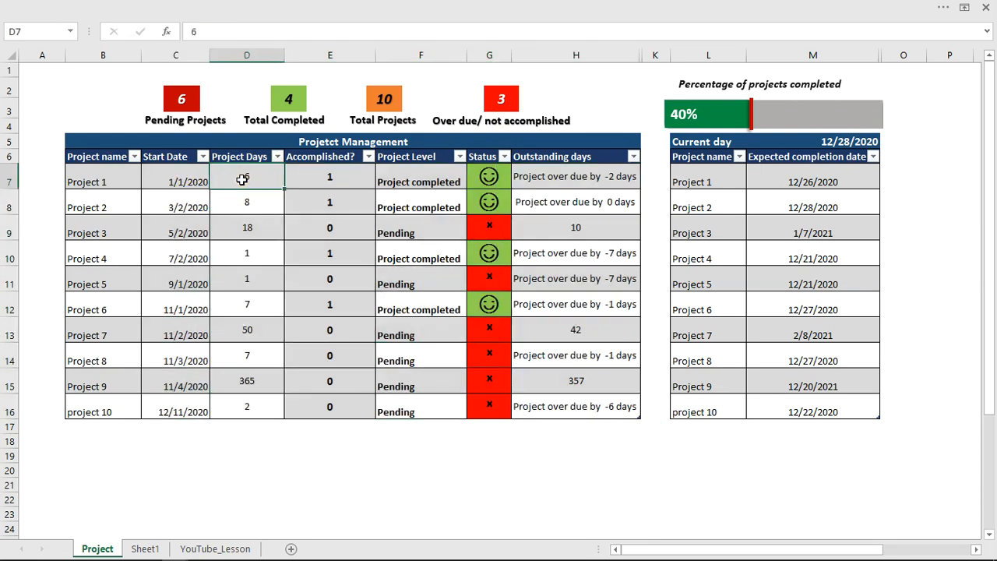
click(156, 184)
click(238, 179)
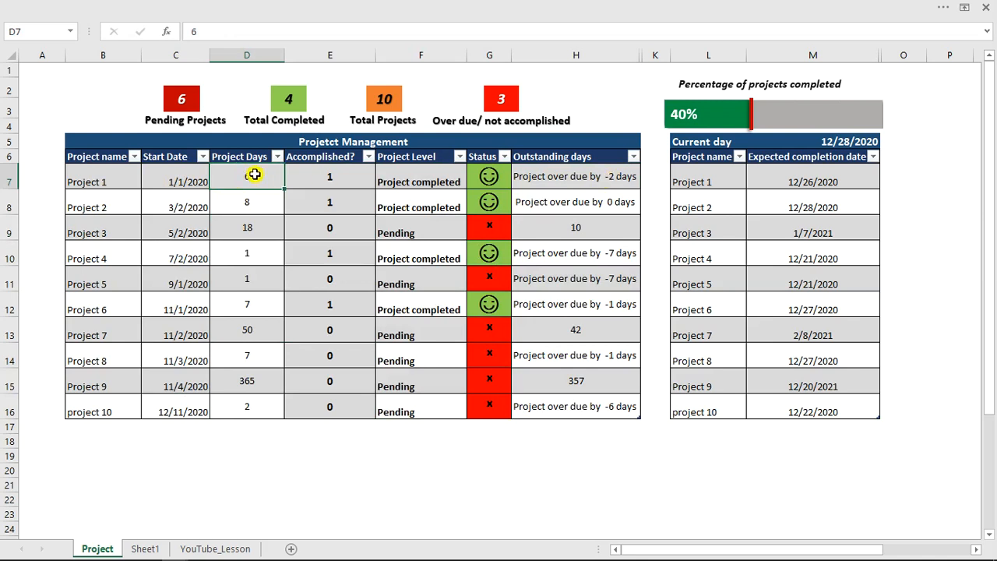
click(594, 180)
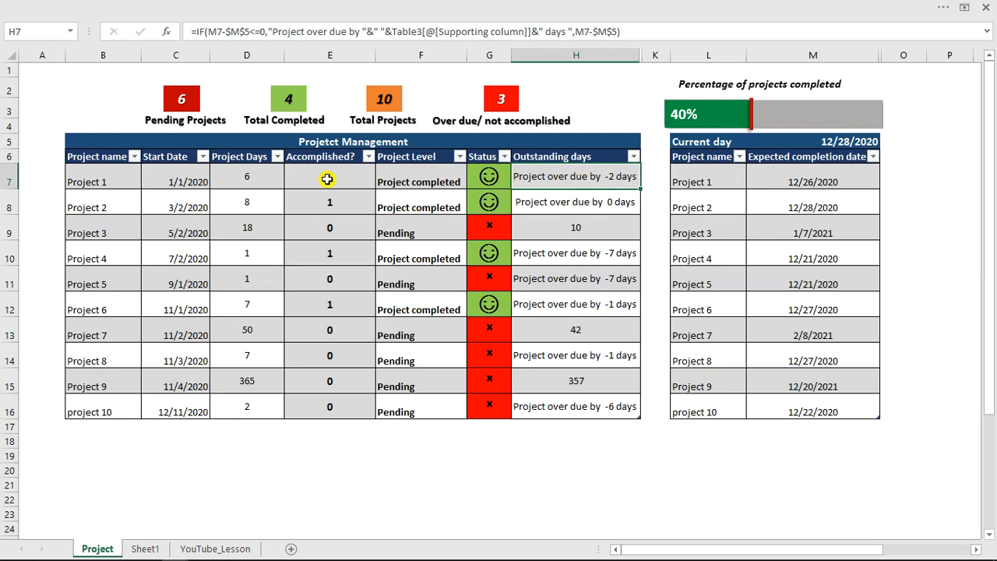
click(254, 179)
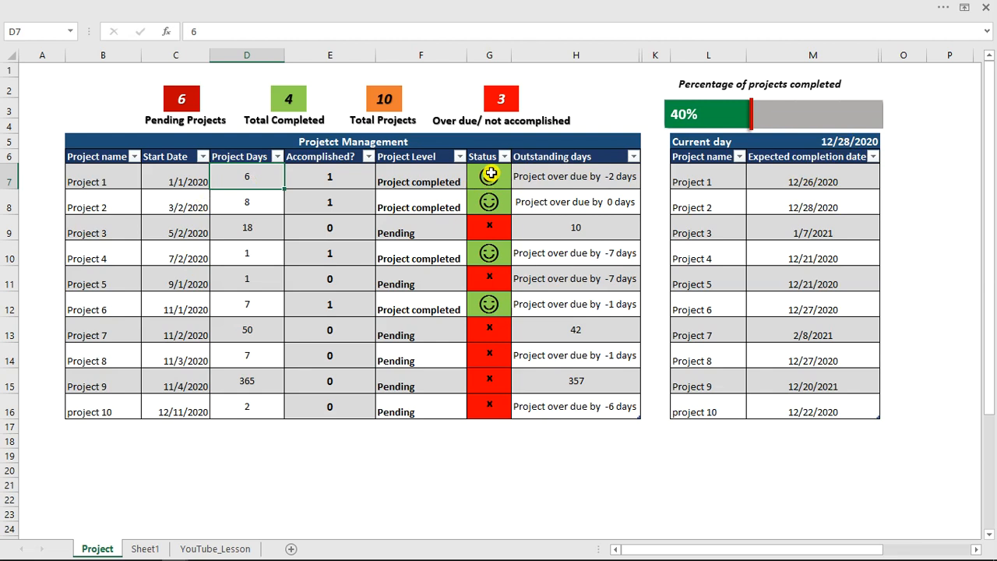
click(490, 175)
drag(489, 187, 489, 202)
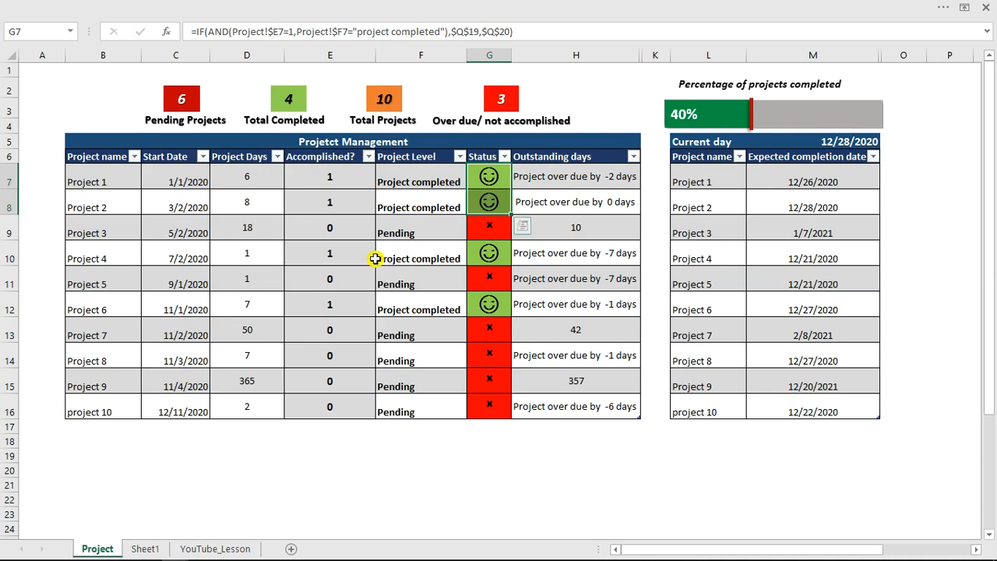
Switch Project 4's Accomplished value to 0 and back to 1.
click(343, 255)
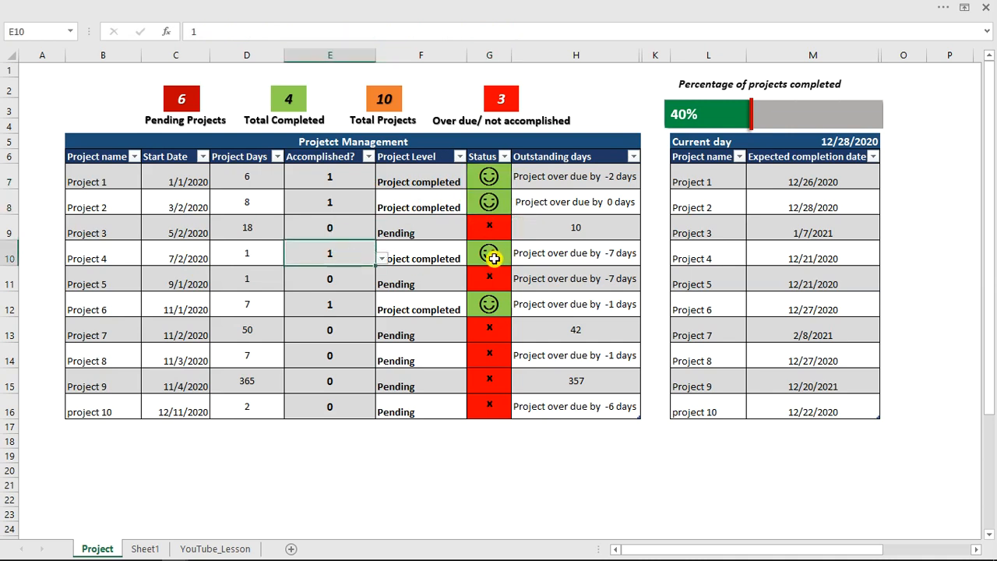
click(382, 260)
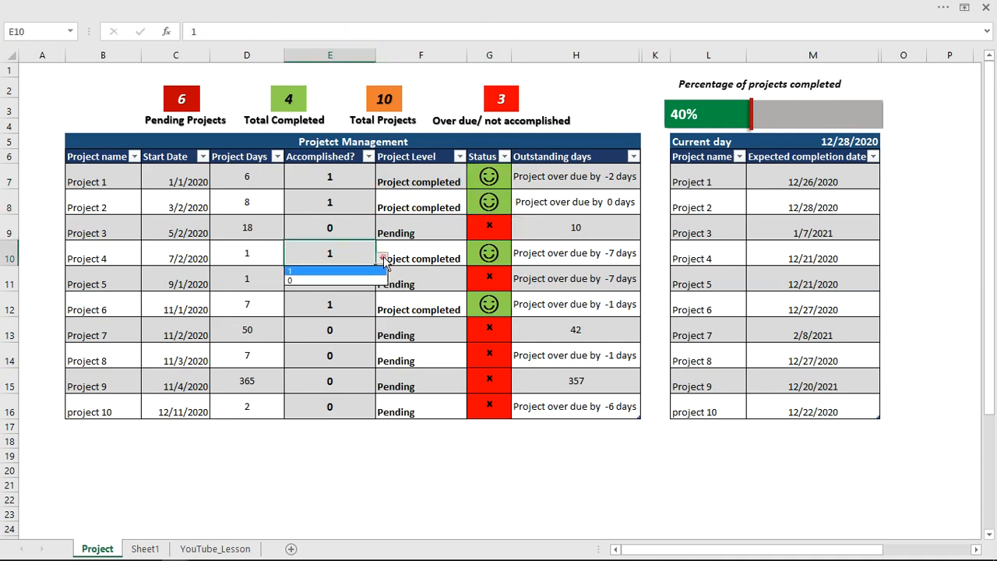
click(352, 281)
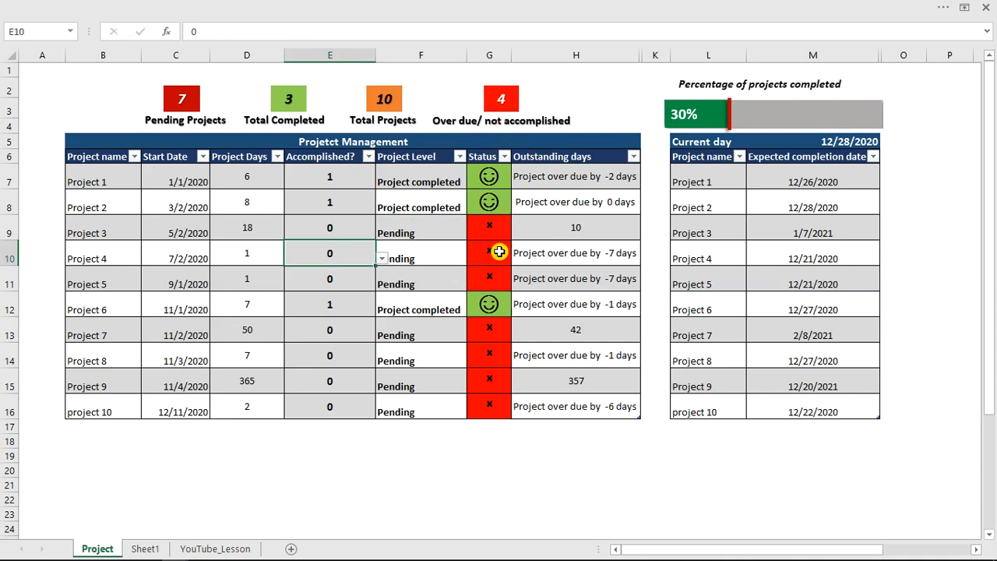
click(382, 257)
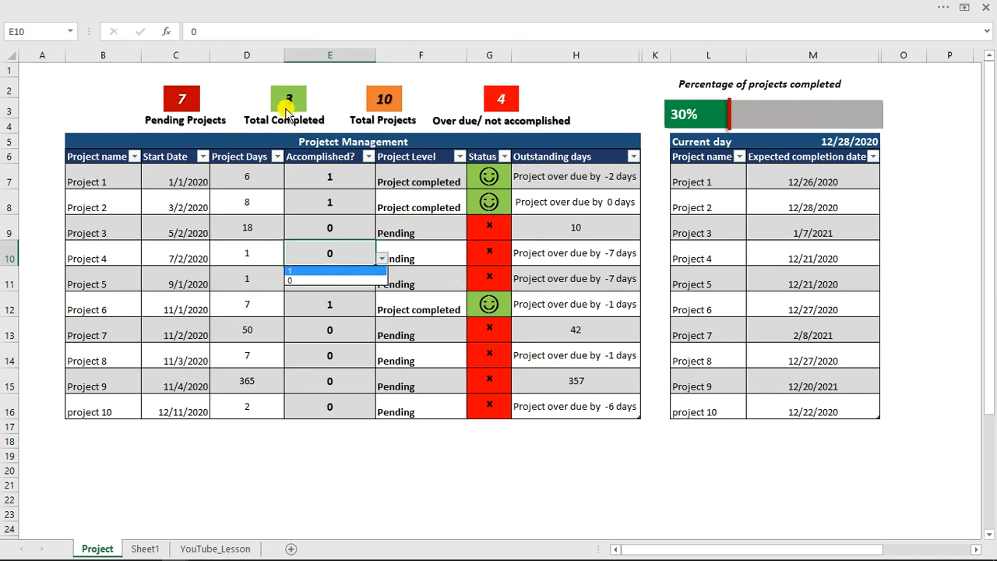
click(365, 271)
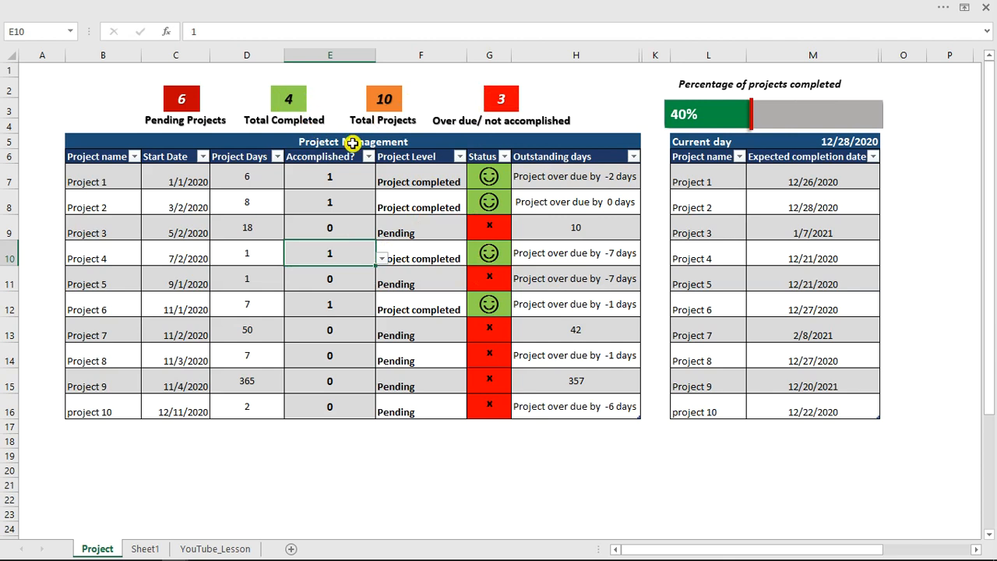
Open the YouTube_Lesson sheet and review its start dates and the empty percentage chart.
click(215, 549)
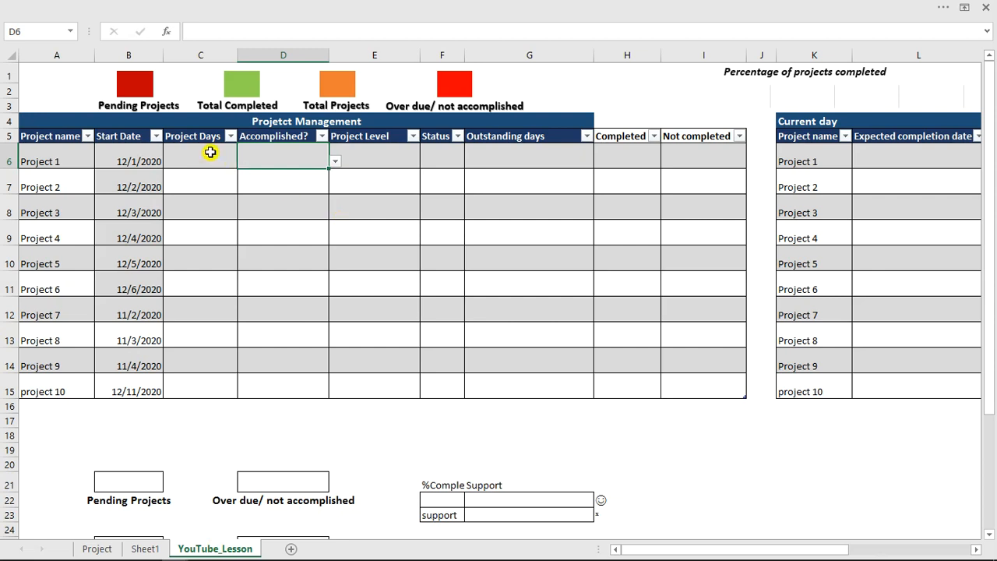
drag(125, 158, 129, 380)
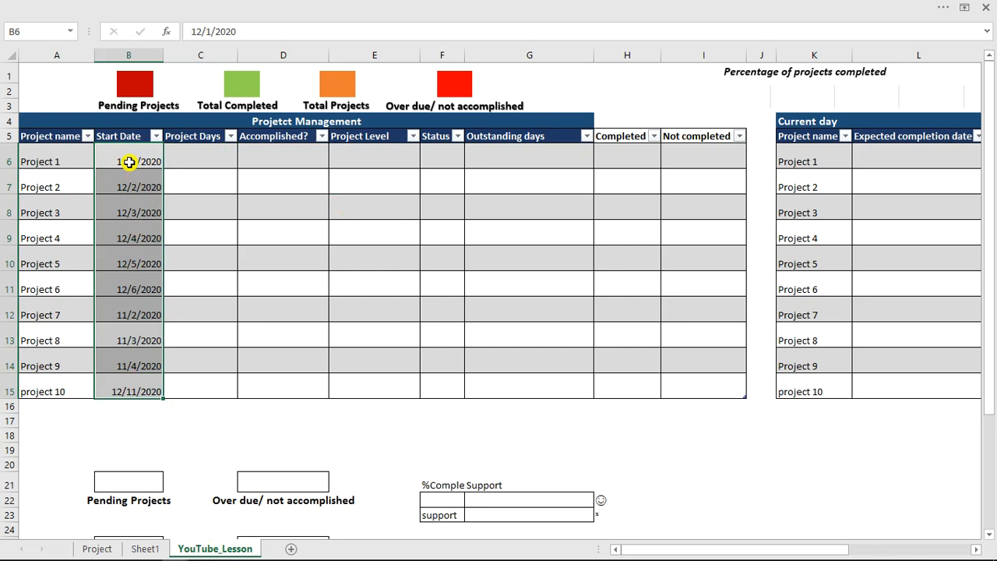
click(182, 158)
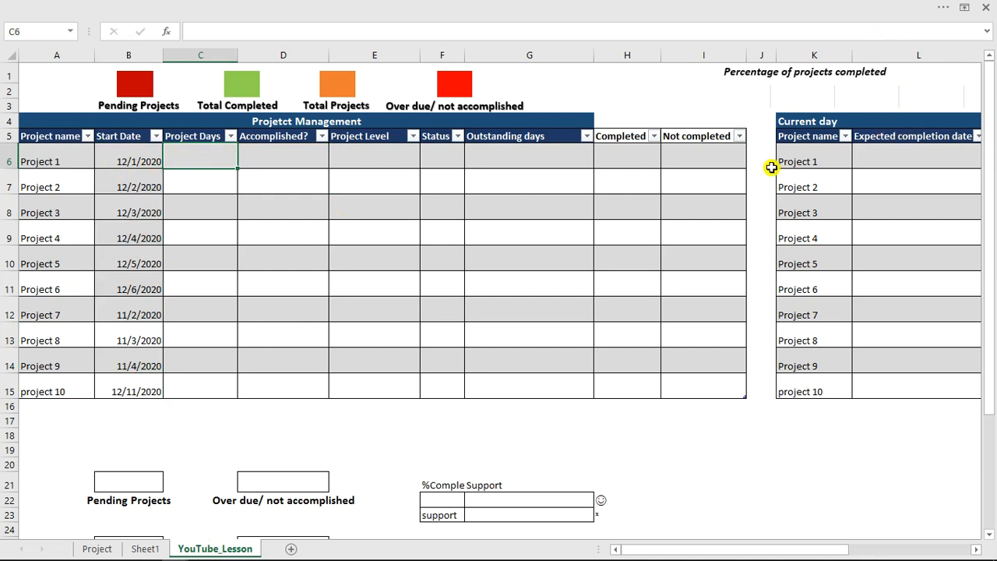
click(817, 100)
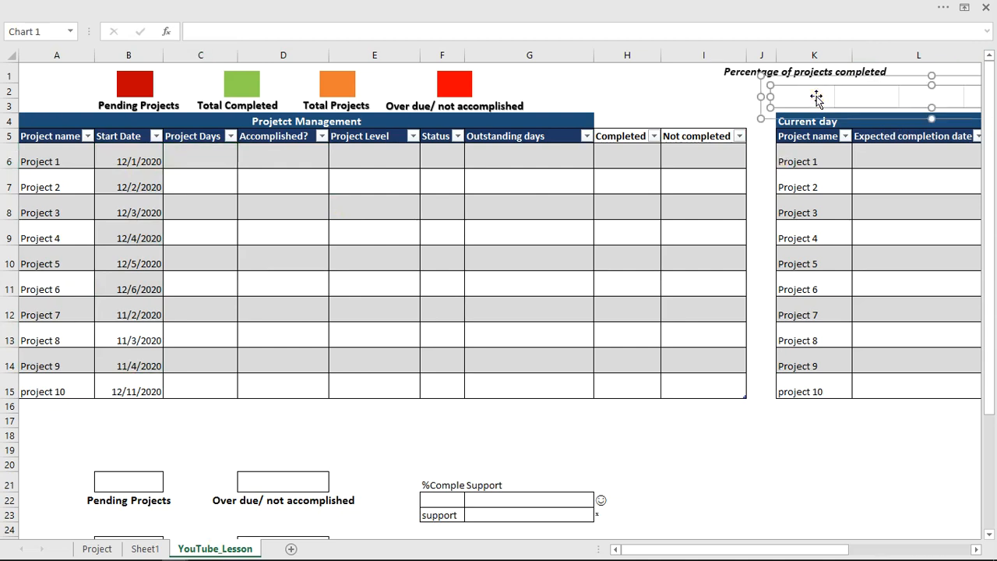
click(908, 75)
key(Escape)
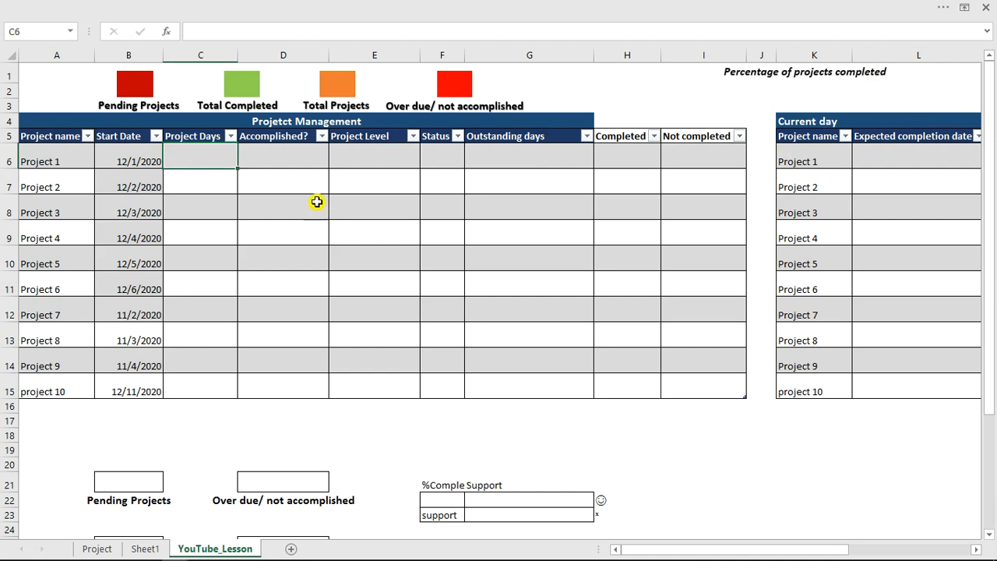
Enter the project days 1, 3, 7, 360, 459, 4, 6, 6, 7 and 5 for Projects 1 to 10.
click(200, 159)
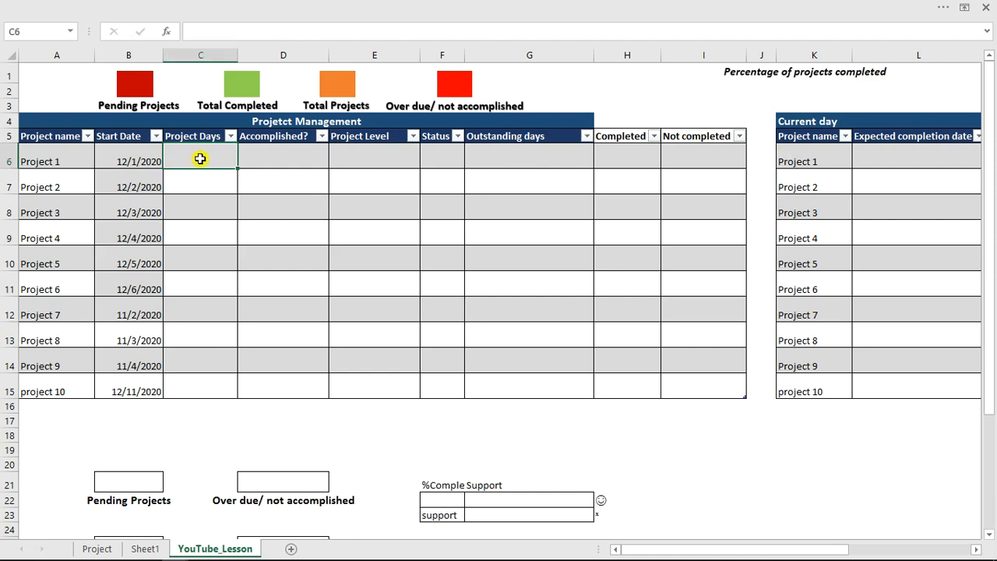
text(1)
key(Return)
text(3)
key(Return)
text(7)
key(Return)
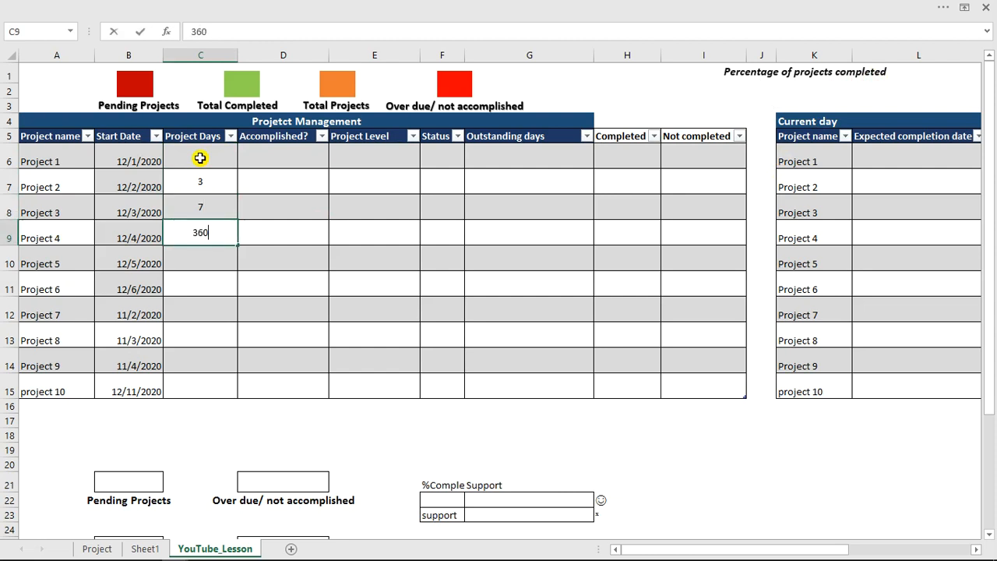
text(360)
key(Return)
text(459)
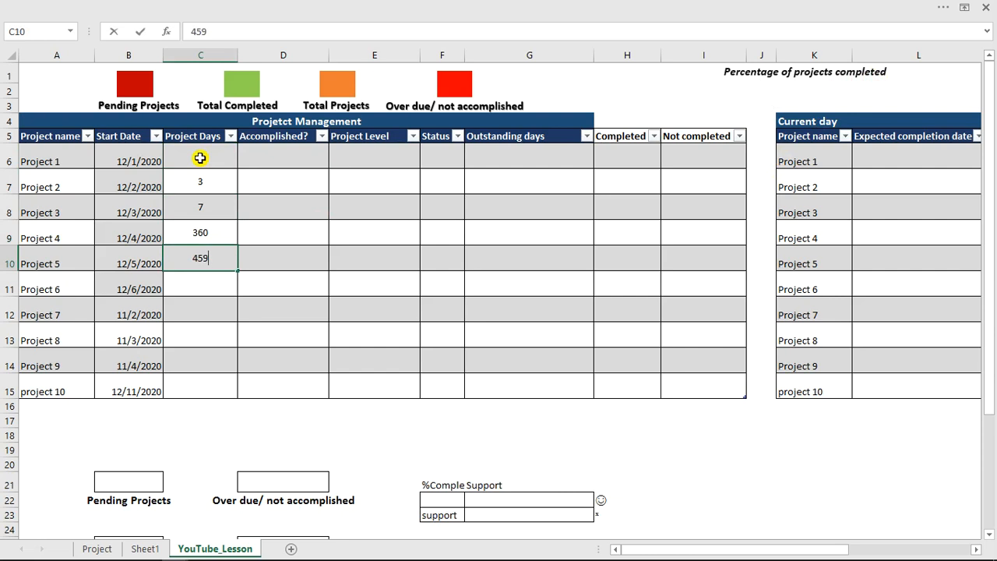
key(ctrl+Return)
key(Return)
text(6)
key(Return)
text(6)
key(Return)
text(7)
key(Return)
text(5)
key(Return)
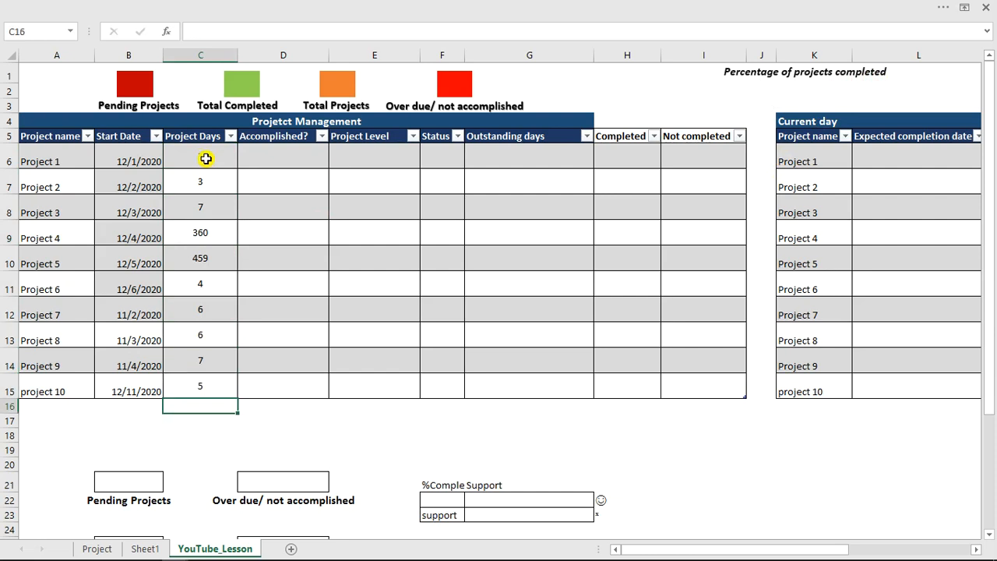
Set Project 1's Accomplished value in cell D6 to 0, trying the choice 1 first.
click(265, 156)
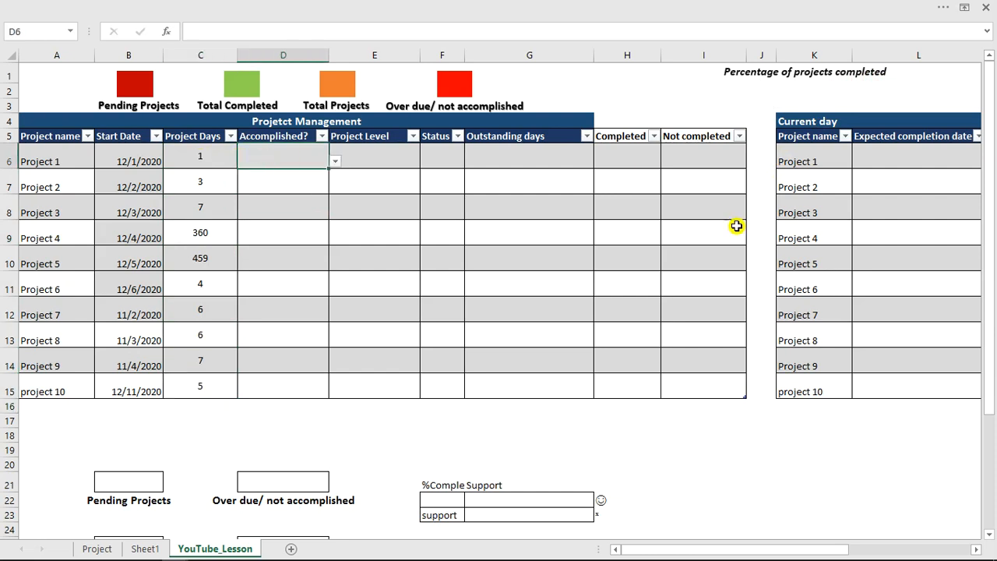
drag(692, 549, 708, 550)
click(124, 158)
click(191, 154)
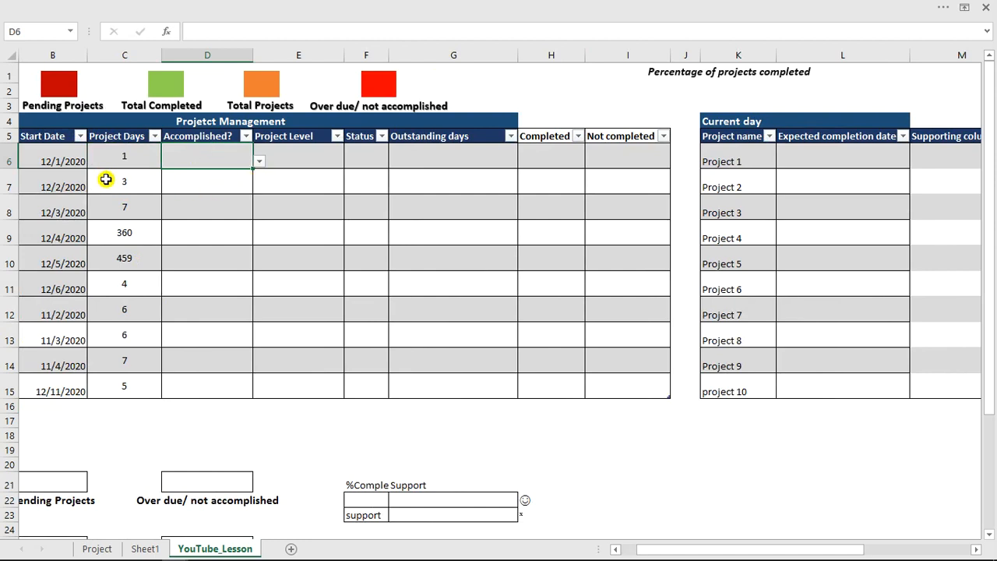
click(259, 162)
click(217, 156)
click(259, 162)
click(224, 173)
click(257, 161)
click(222, 183)
click(492, 78)
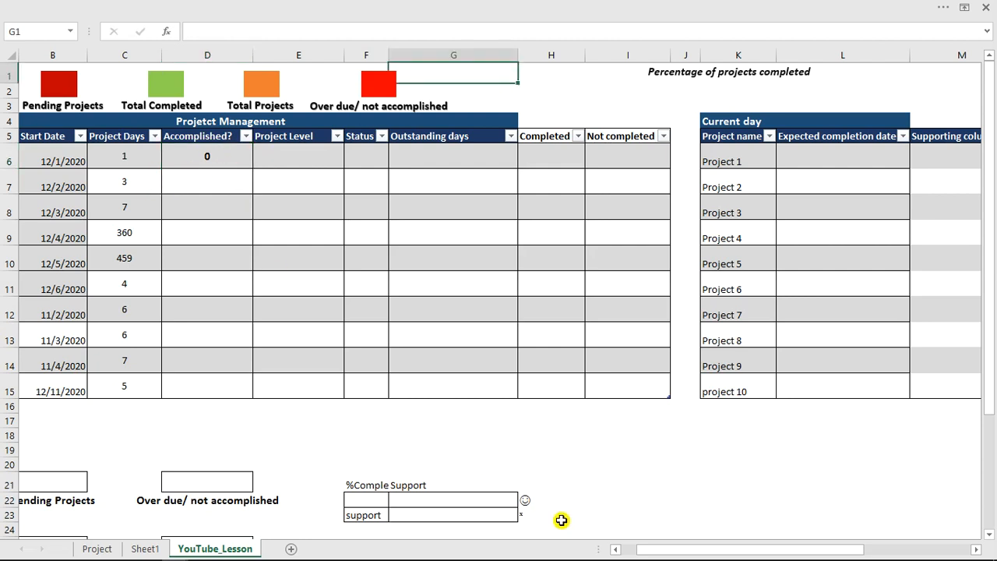
Add list data validation with the source values 1,0 to cell I23.
click(603, 515)
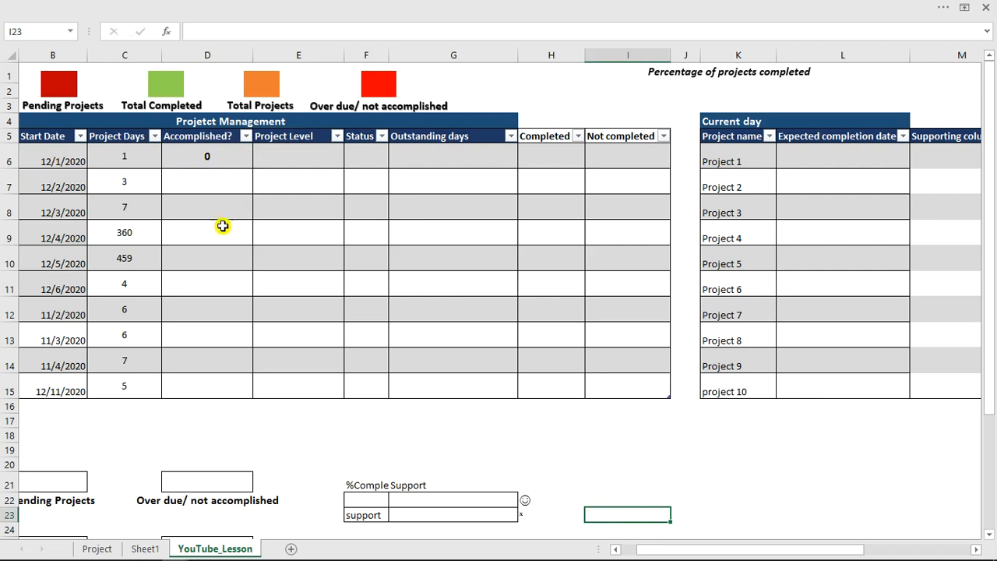
click(251, 7)
click(276, 33)
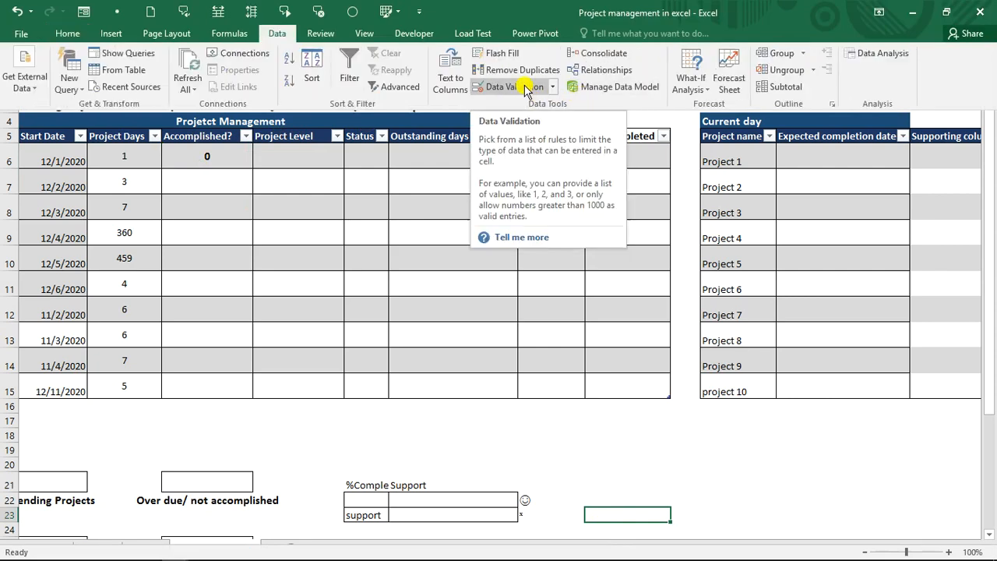
click(524, 89)
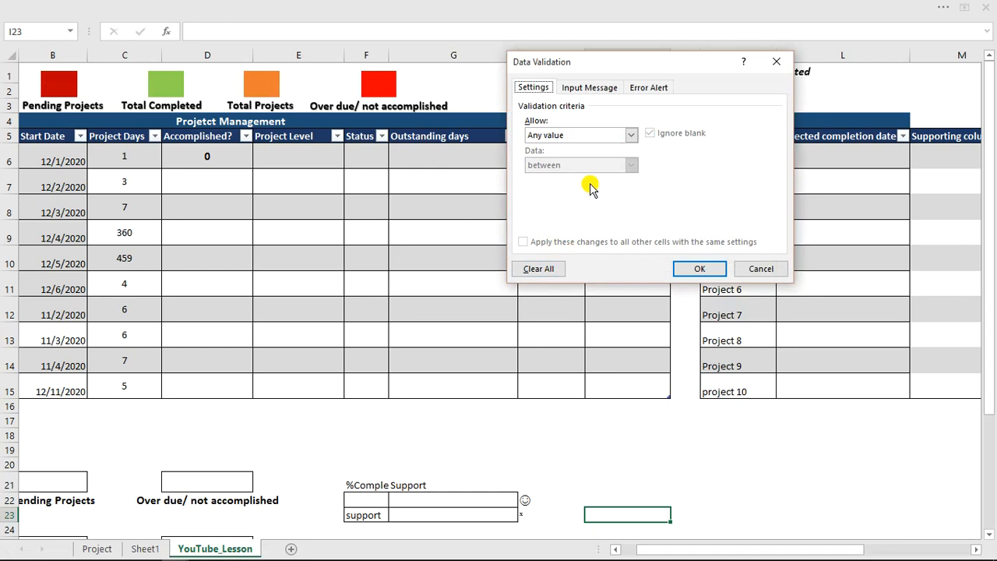
click(582, 141)
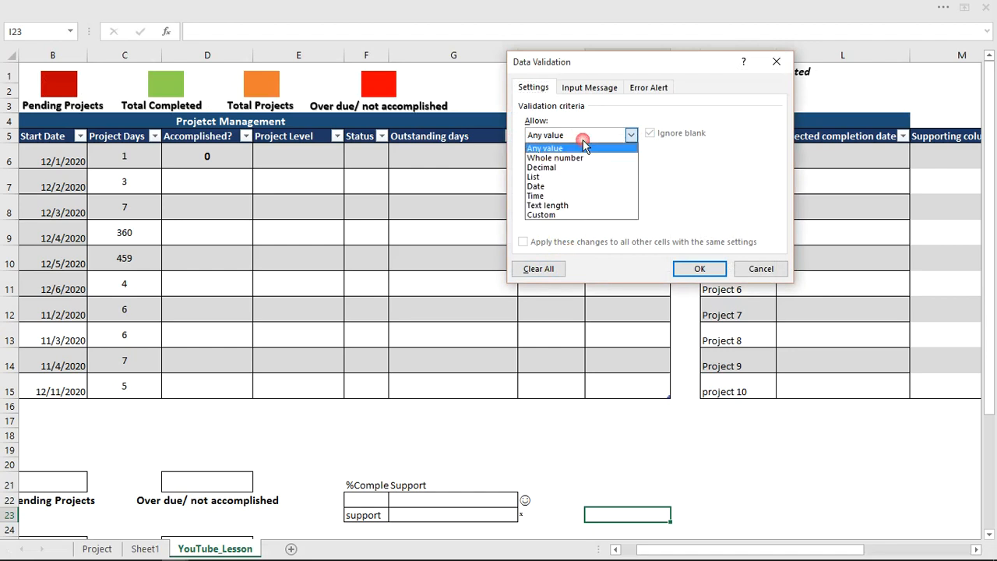
click(543, 178)
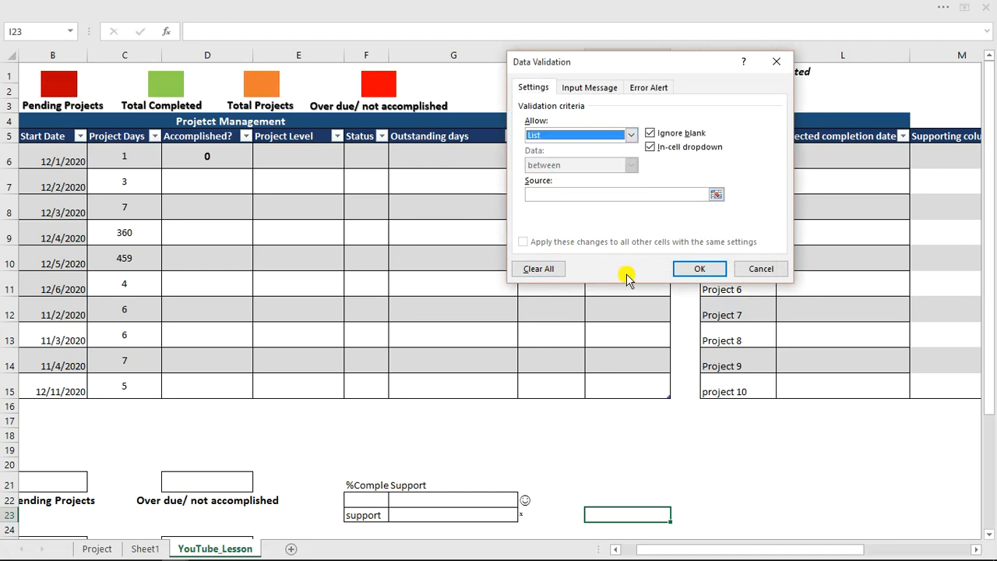
click(569, 196)
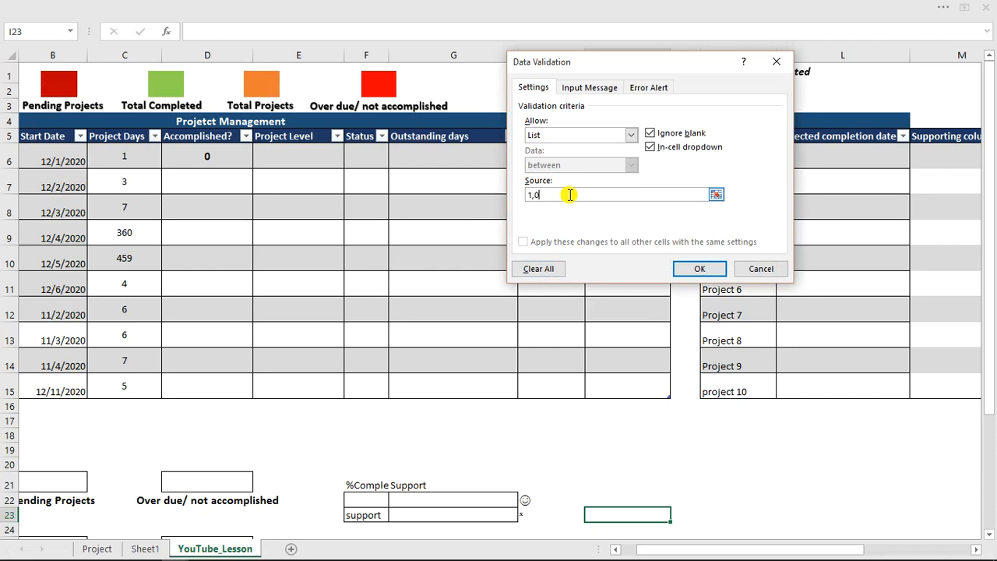
click(700, 270)
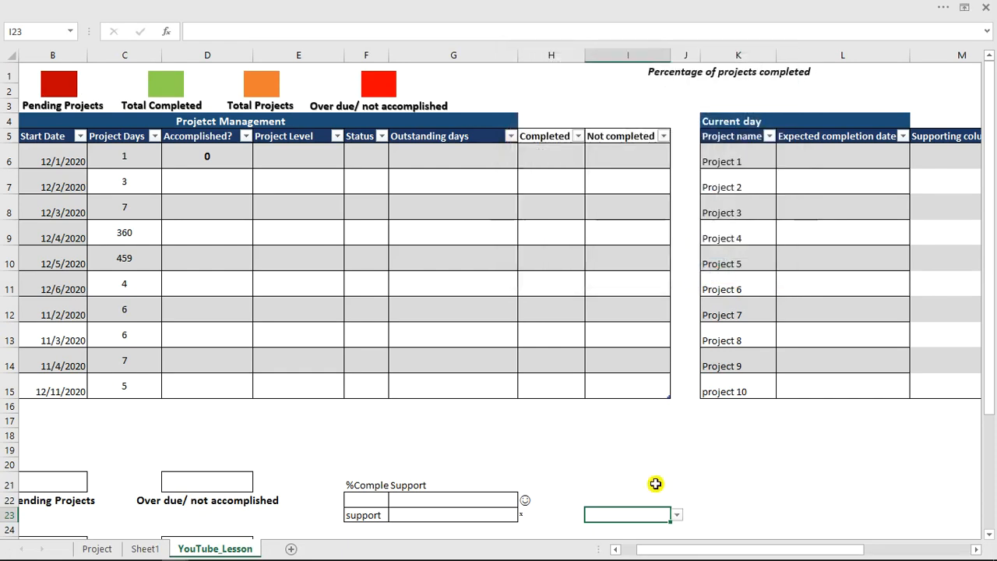
Test the drop-down list in cell I23 with the choice 1 and leave the cell set to 0.
click(677, 515)
click(628, 528)
click(677, 514)
click(661, 513)
click(677, 515)
click(637, 536)
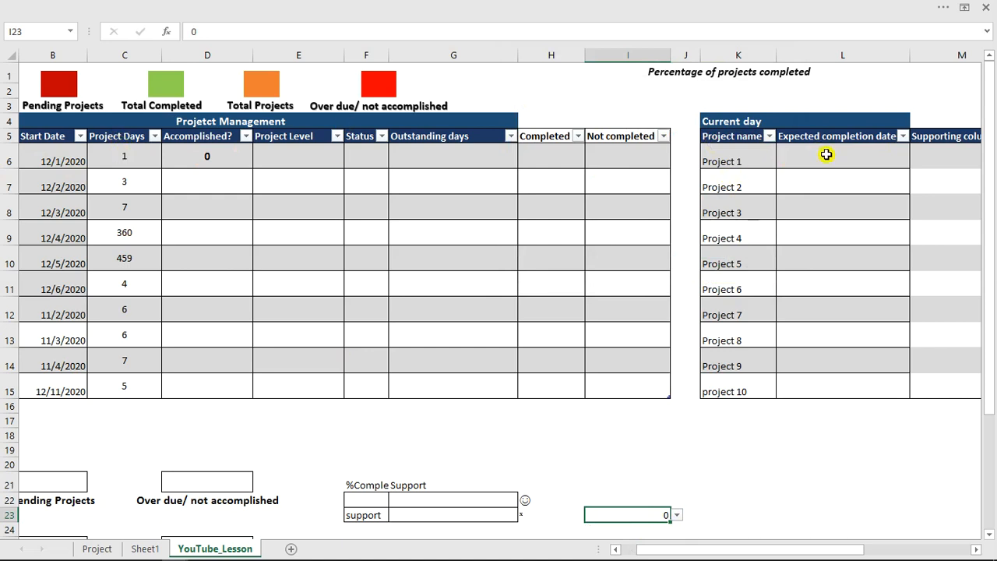
Enter the formula =TODAY() as the current day in cell L4.
click(854, 122)
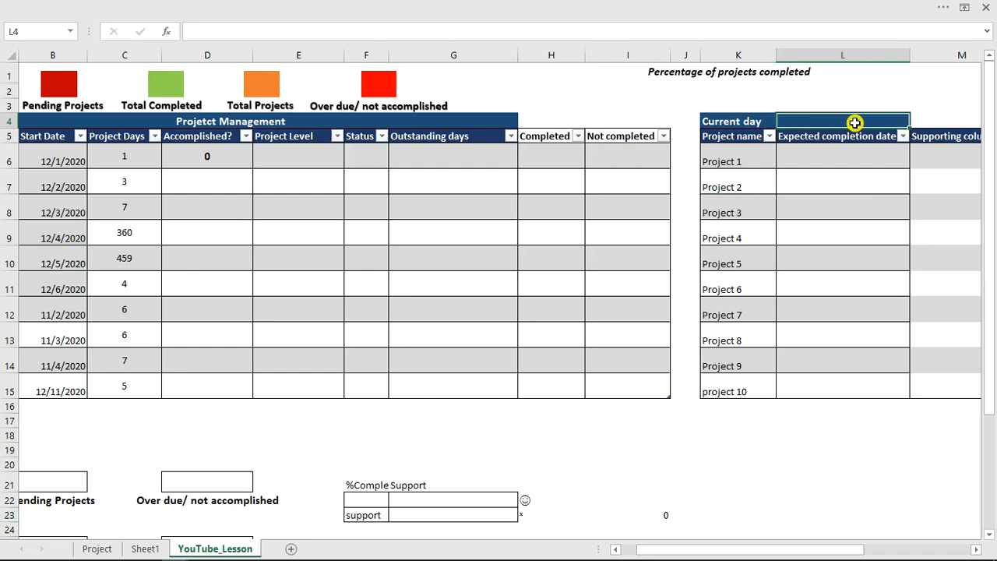
text(=to)
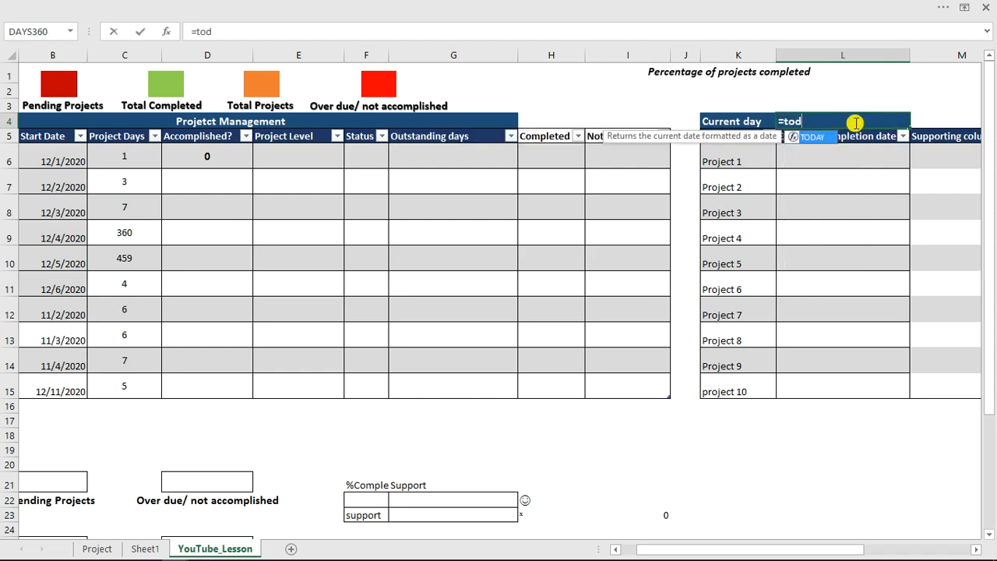
text(d)
key(Tab)
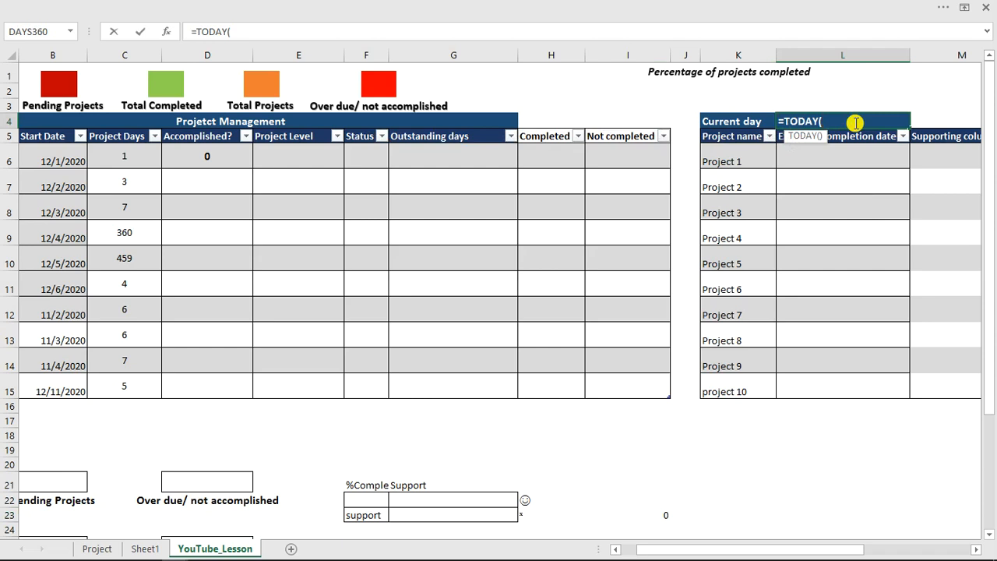
key(Return)
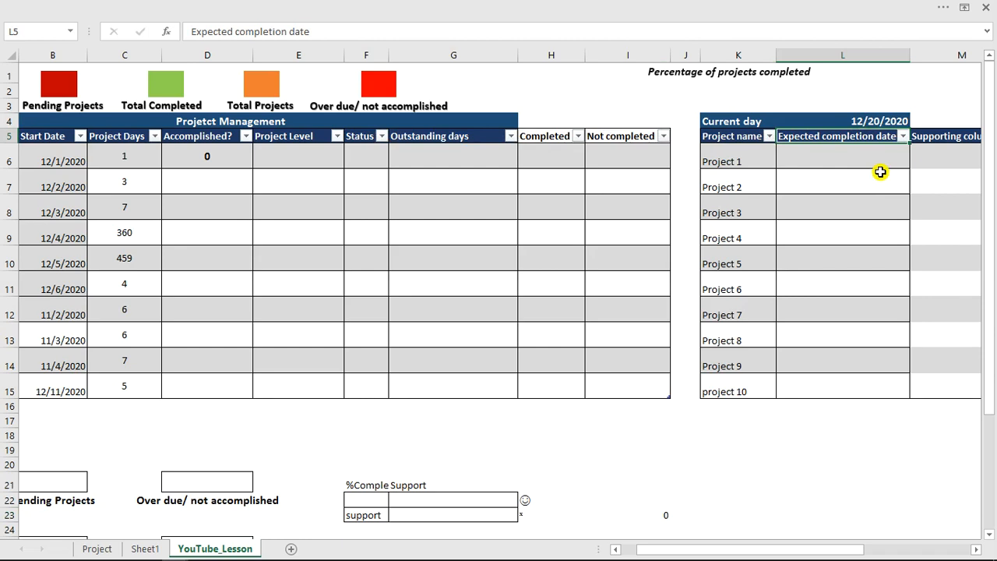
Fill the Expected completion date column from cell L6 with =TODAY()+Table25[@[Project Days]] and check the dates against Project 4's duration.
click(863, 160)
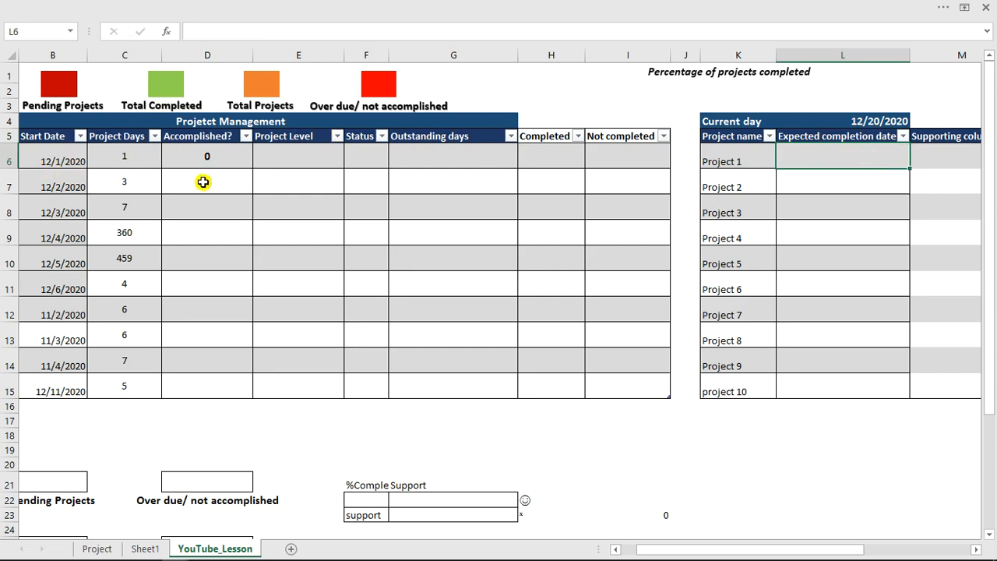
text(=)
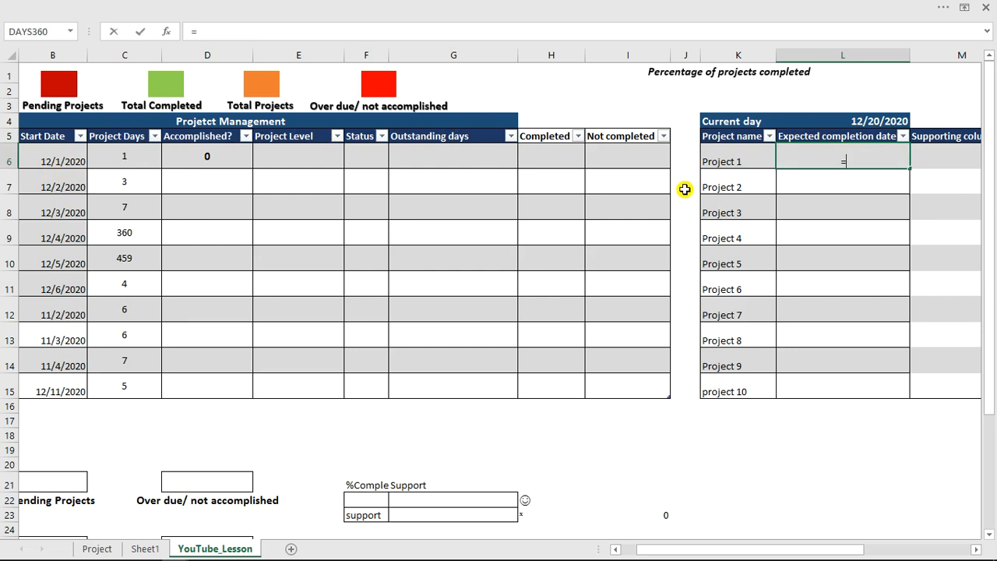
text(tod)
key(Tab)
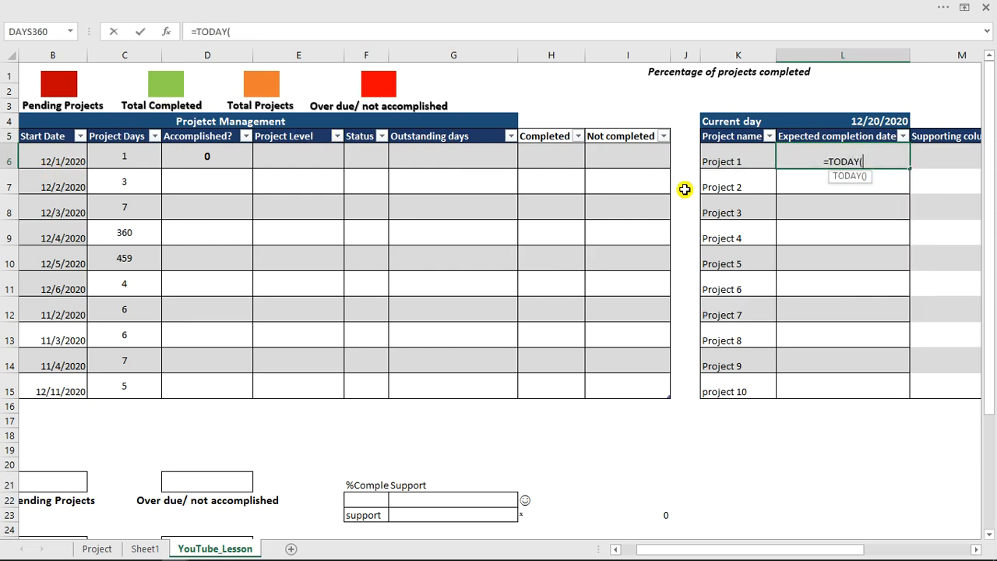
text()+)
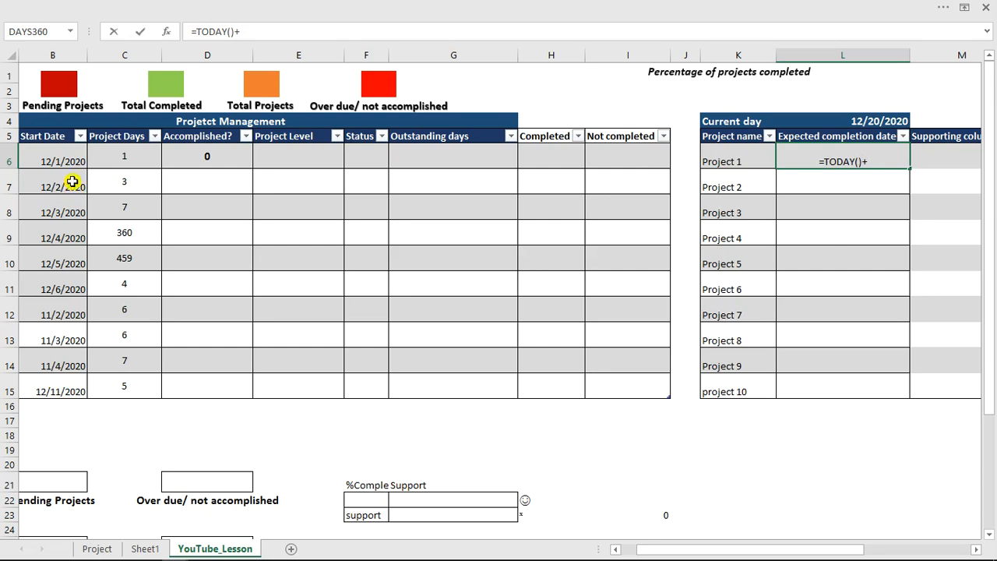
click(111, 158)
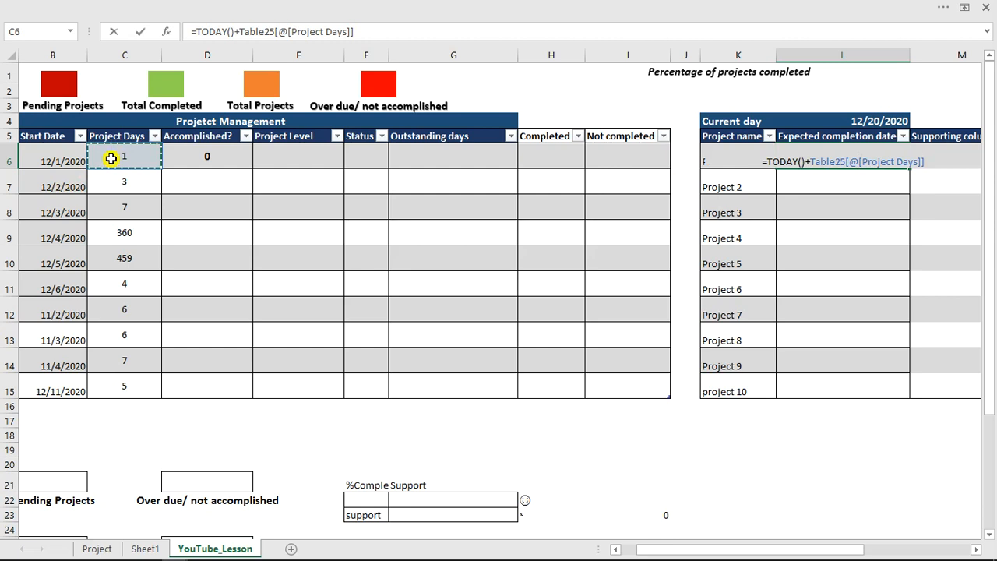
key(Return)
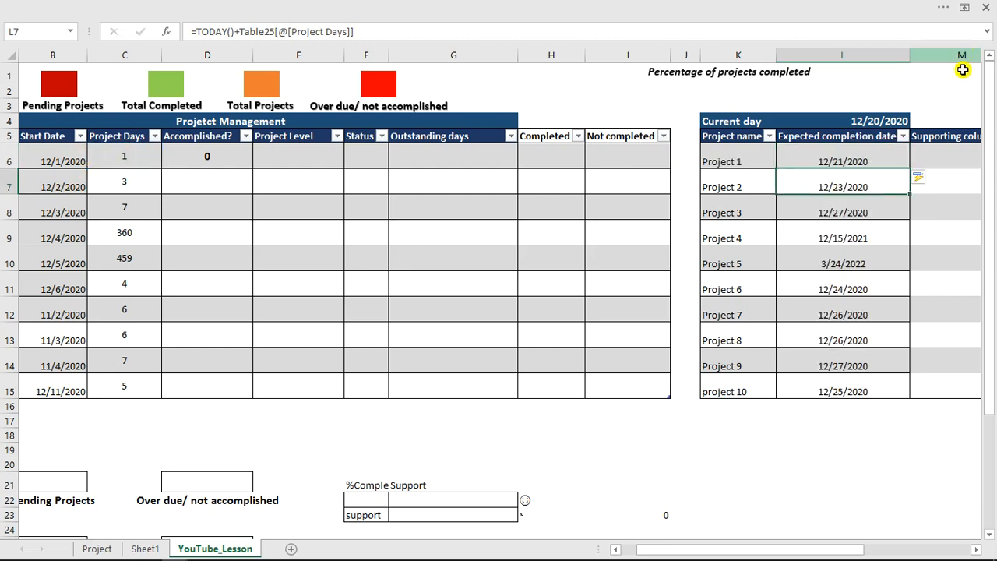
click(812, 161)
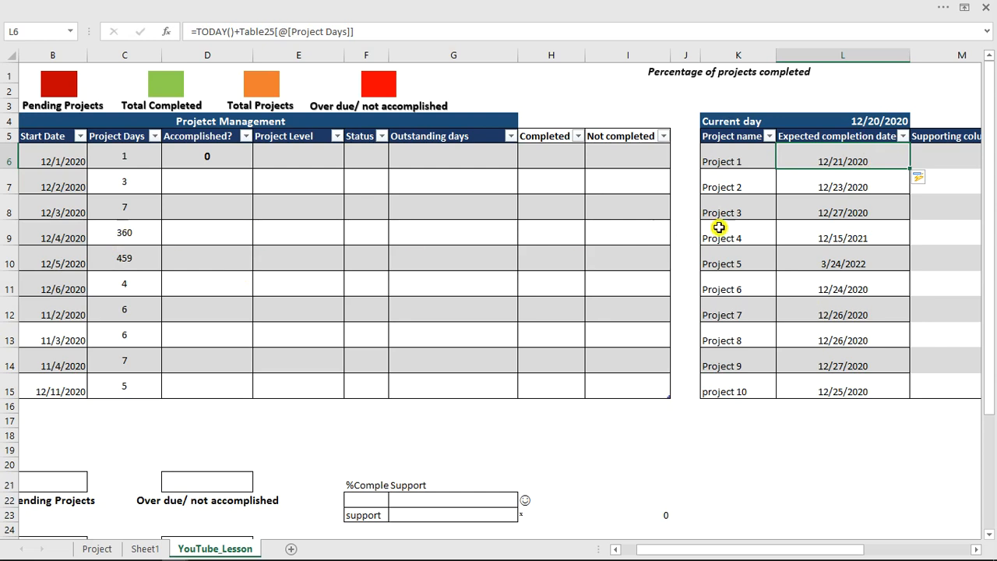
click(122, 233)
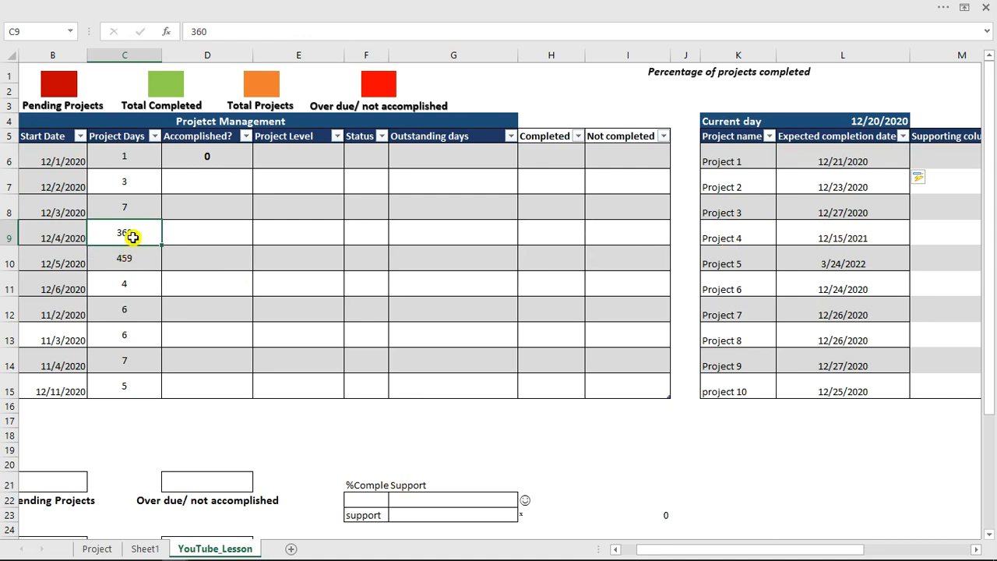
drag(773, 554, 740, 557)
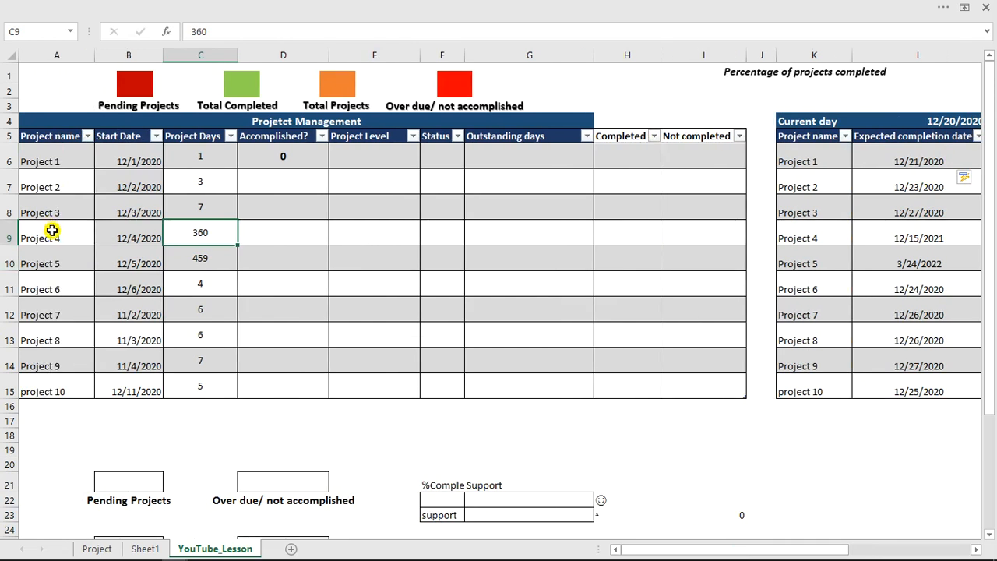
drag(720, 548, 745, 552)
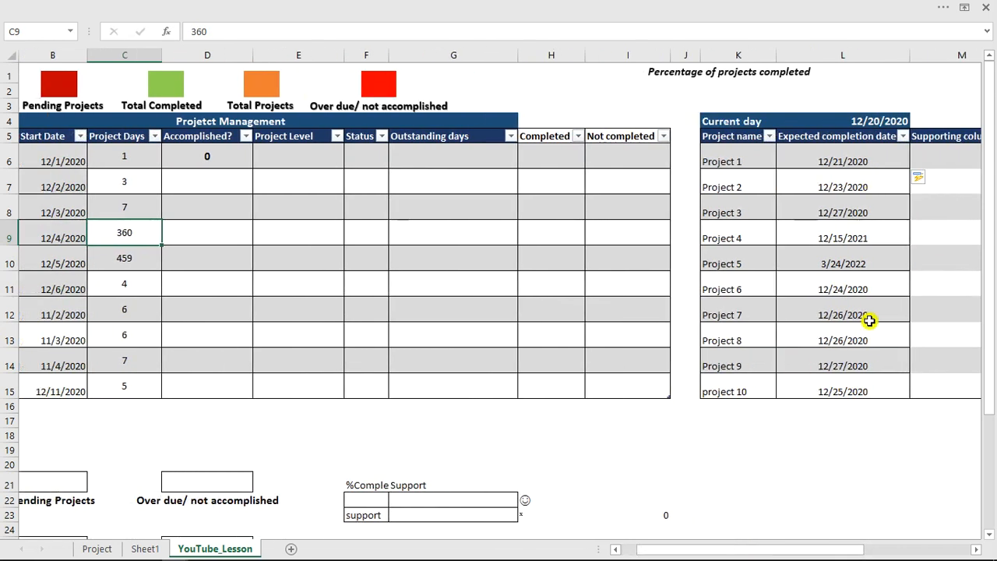
Fill the Supporting column from cell M6 with the formula =[@[Expected completion date]]-L4.
drag(819, 552, 840, 551)
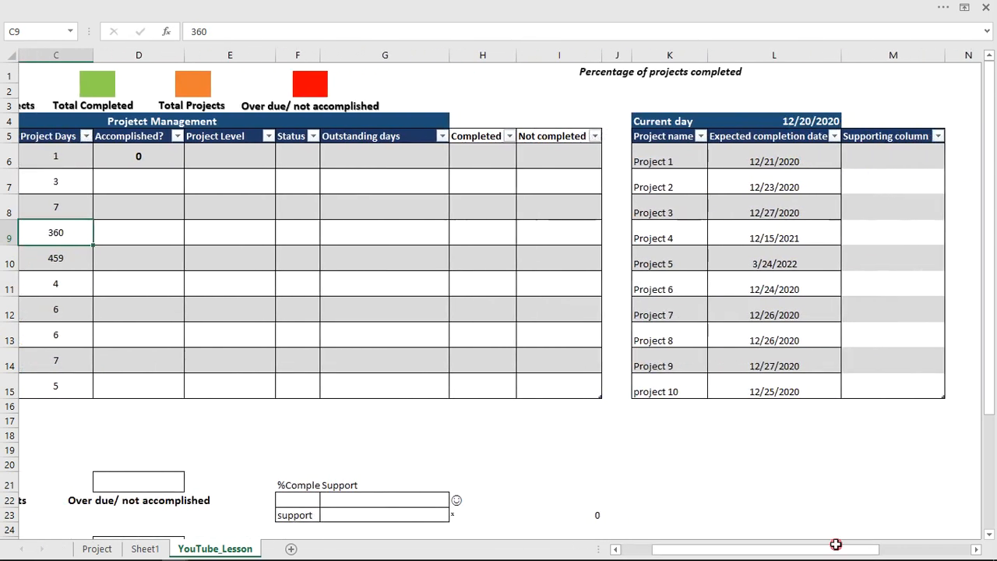
click(889, 157)
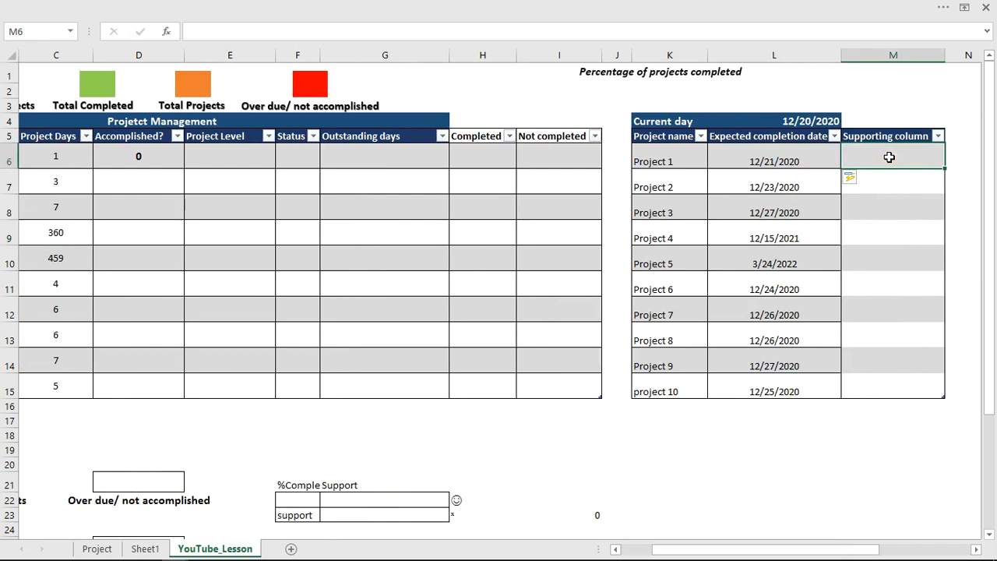
drag(889, 161, 890, 383)
click(875, 150)
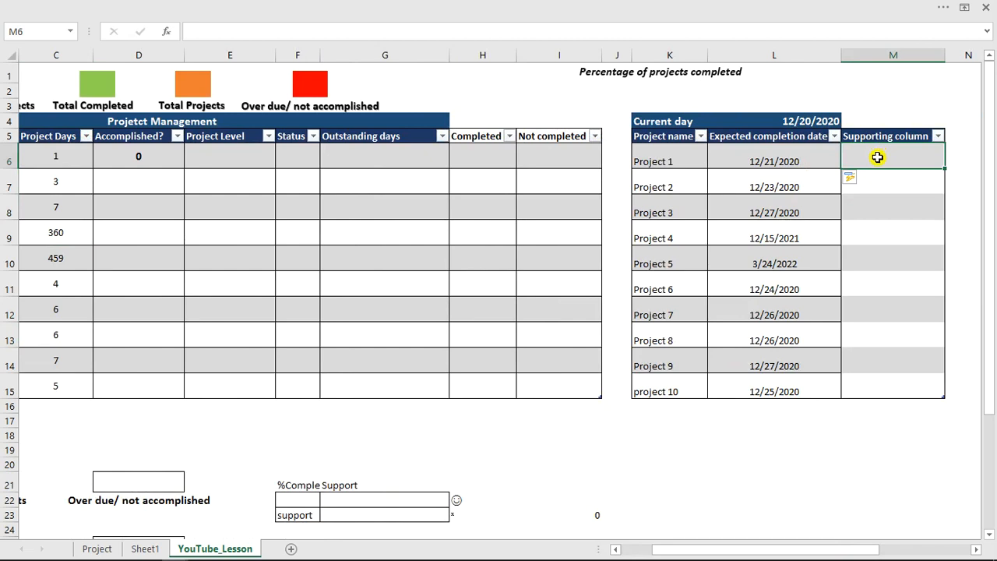
text(=)
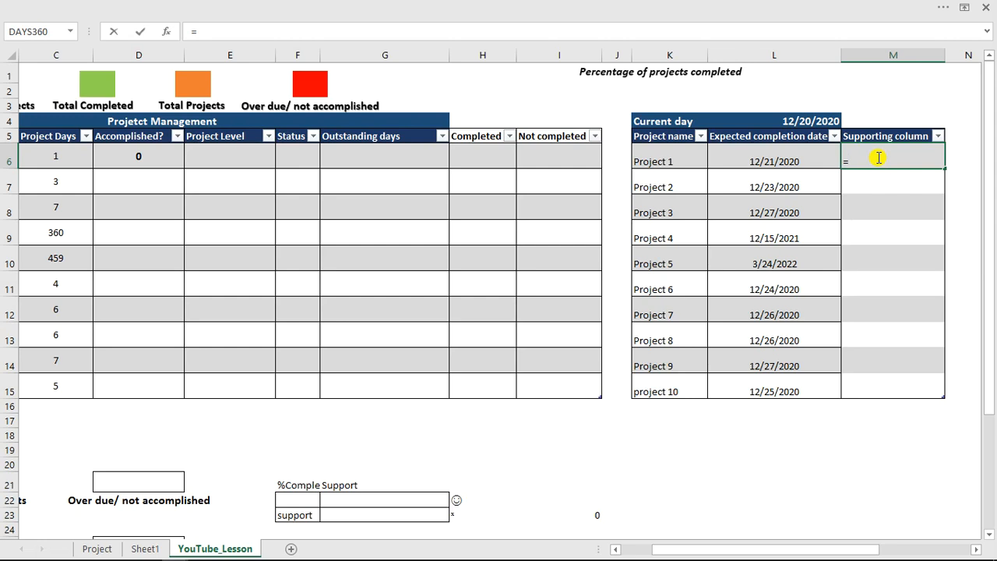
click(825, 153)
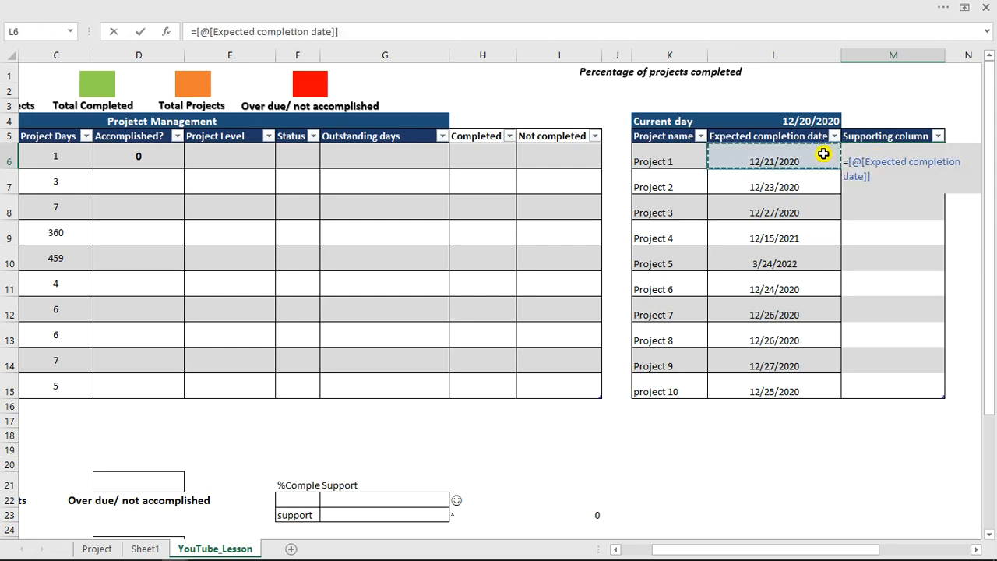
text(-)
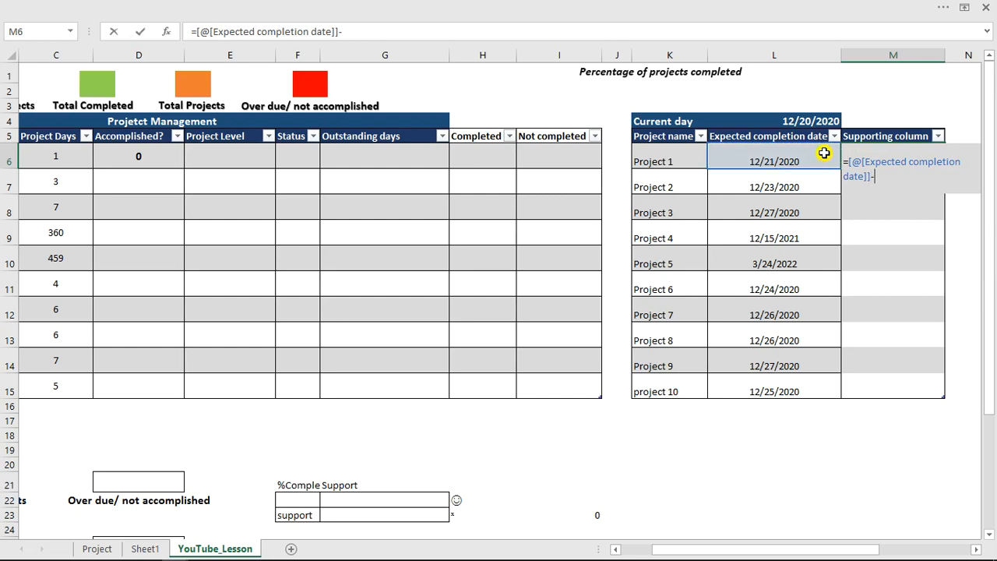
click(801, 121)
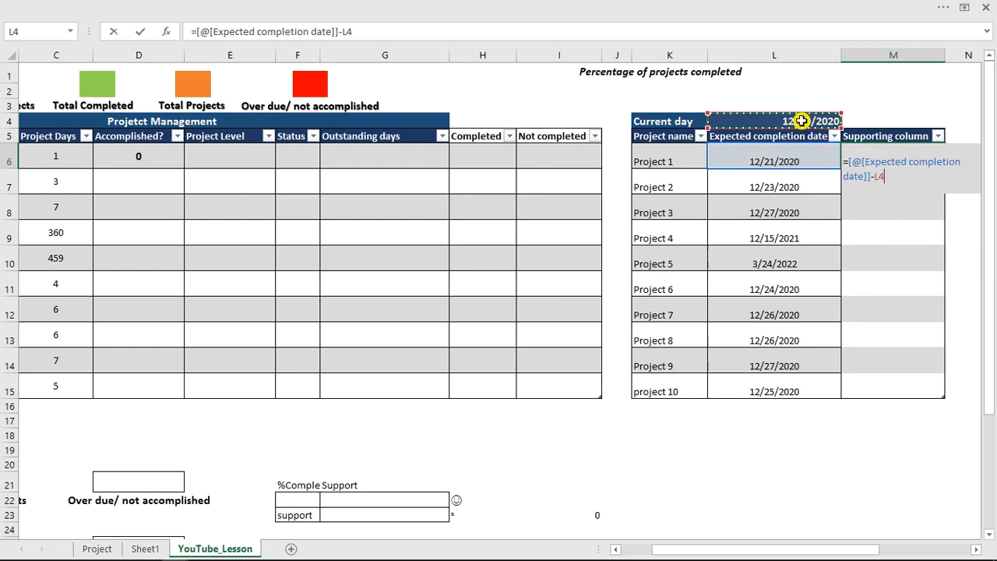
key(Return)
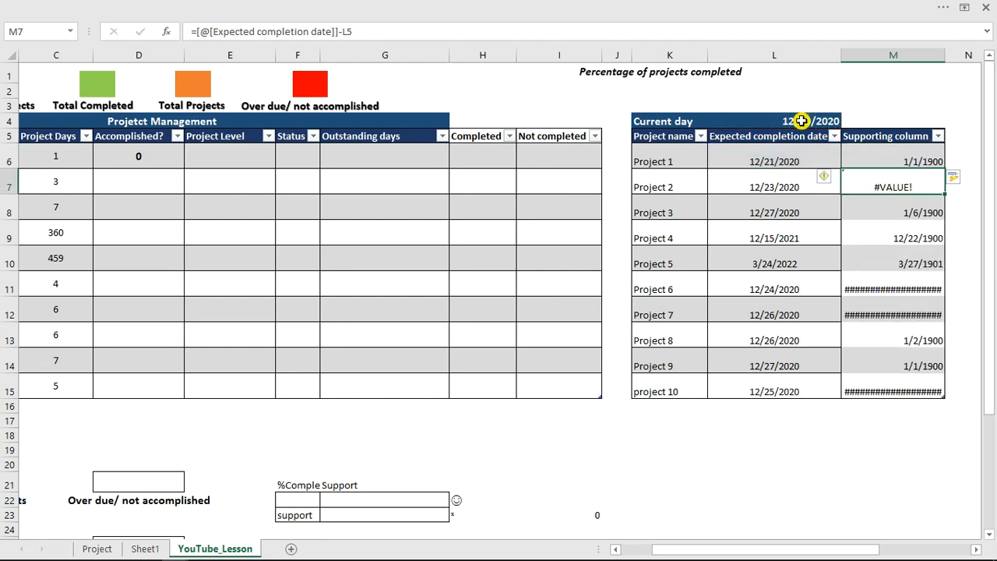
Examine which cells the Supporting column formula refers to for Project 1 and Project 4.
click(887, 159)
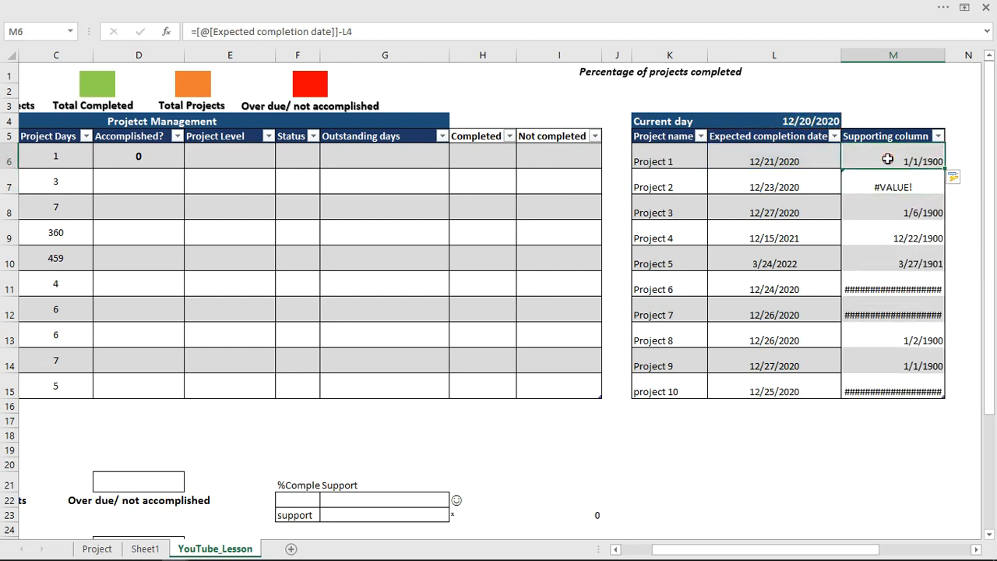
click(887, 227)
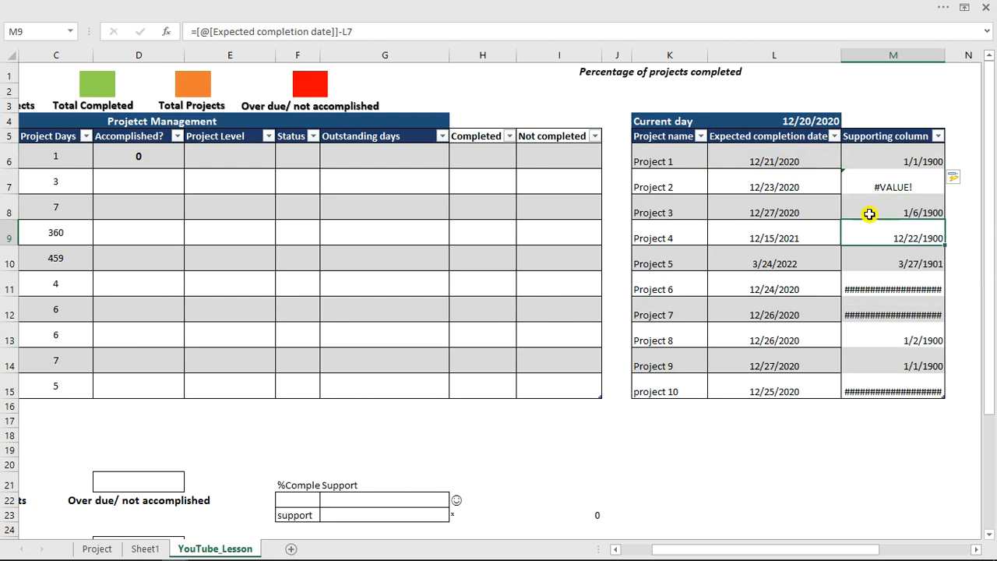
click(323, 31)
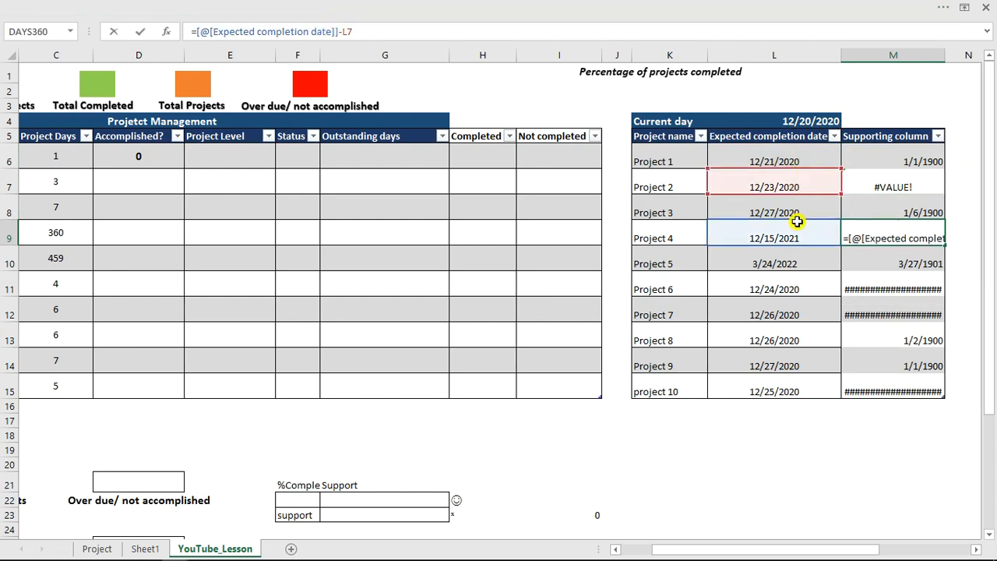
key(ctrl+Return)
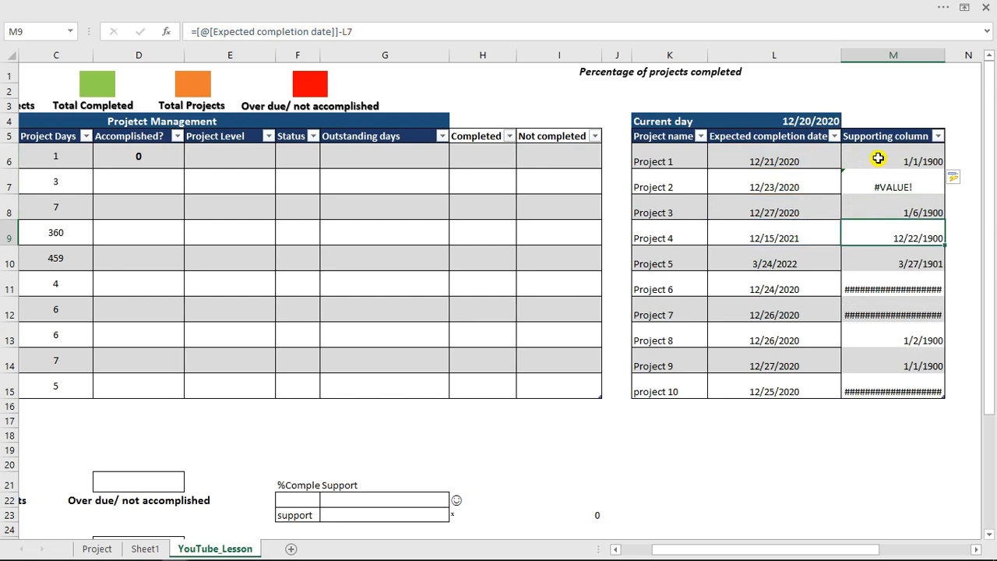
Make the current day reference absolute in cell M6, changing the formula to =[@[Expected completion date]]-$L$4.
click(878, 159)
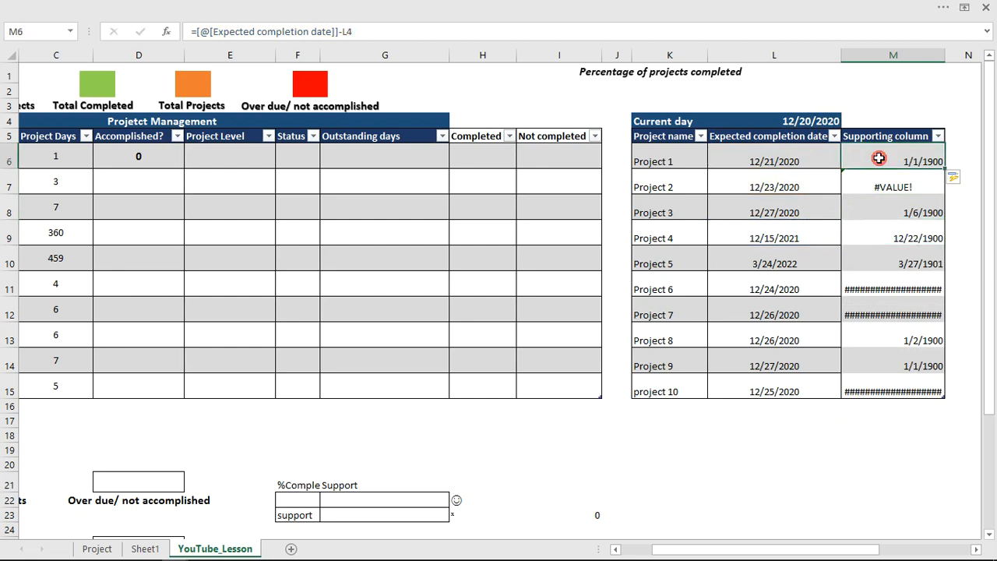
click(343, 31)
text(-)
click(807, 119)
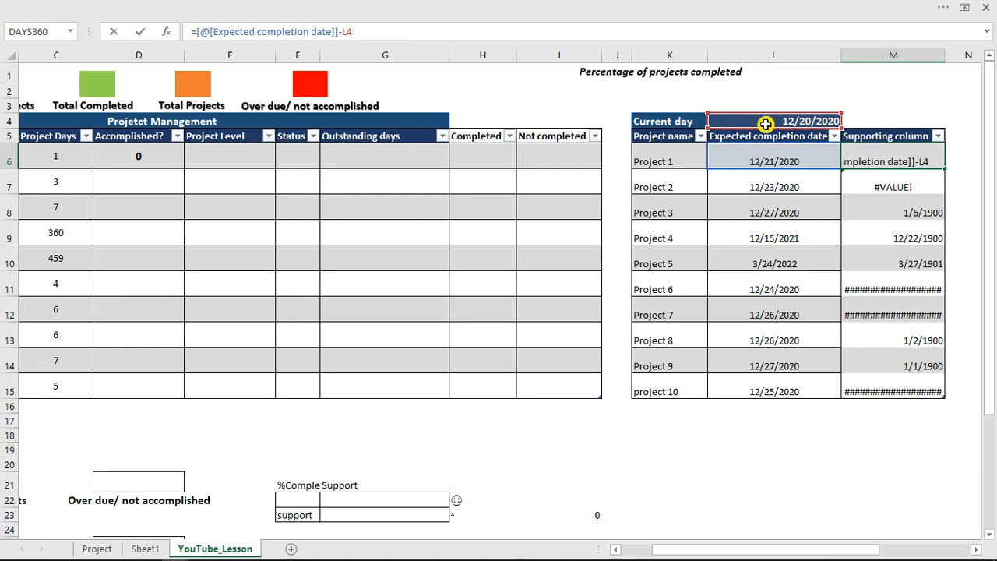
click(343, 31)
text($)
click(349, 32)
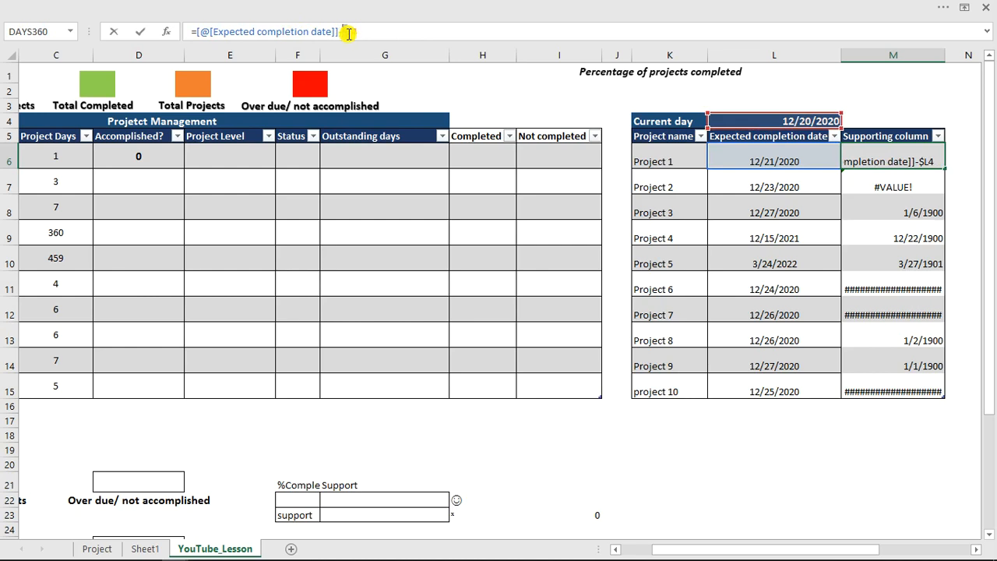
click(348, 32)
click(352, 31)
text($)
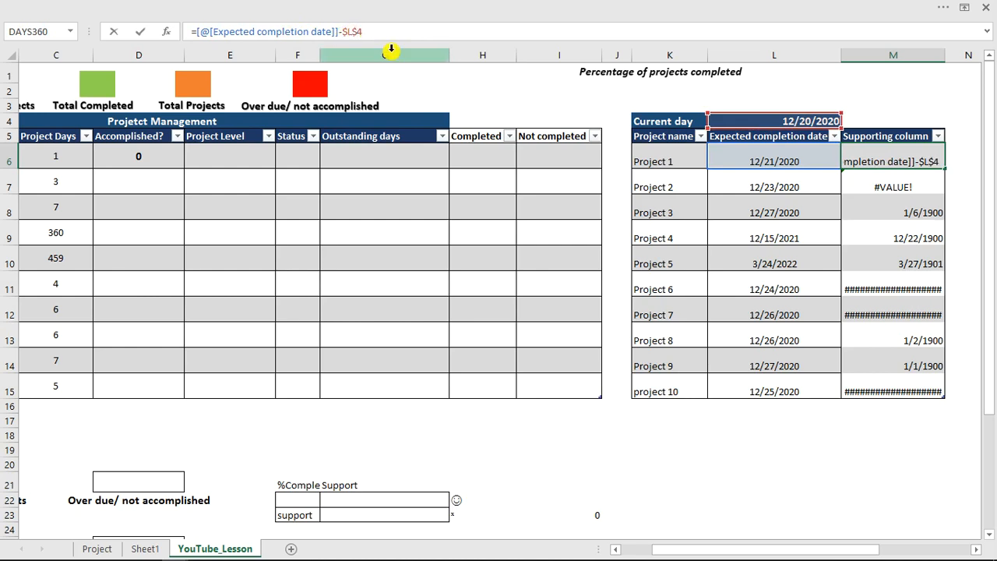
key(Return)
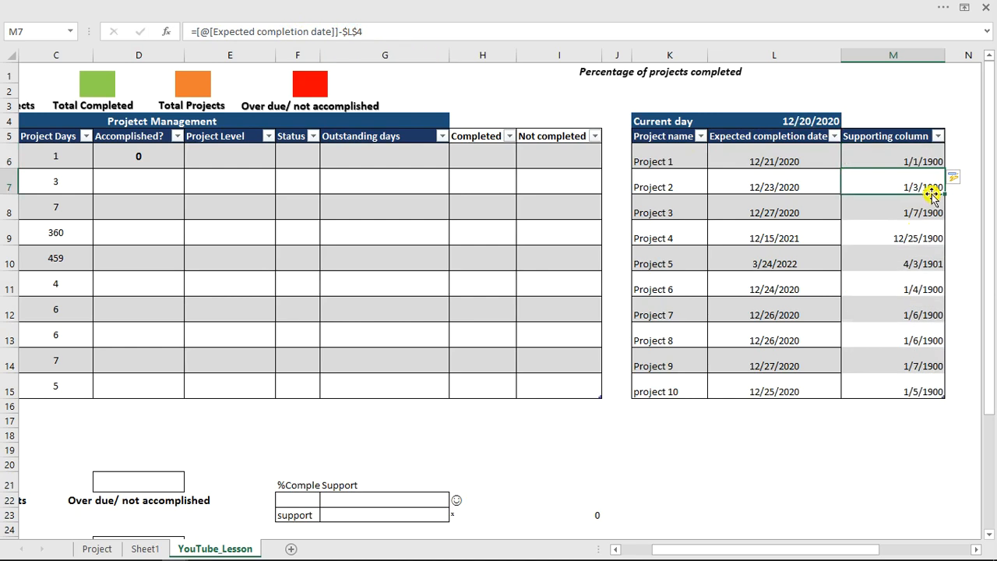
Change the number format of the Supporting column cells M6:M15 to General.
drag(912, 157, 926, 378)
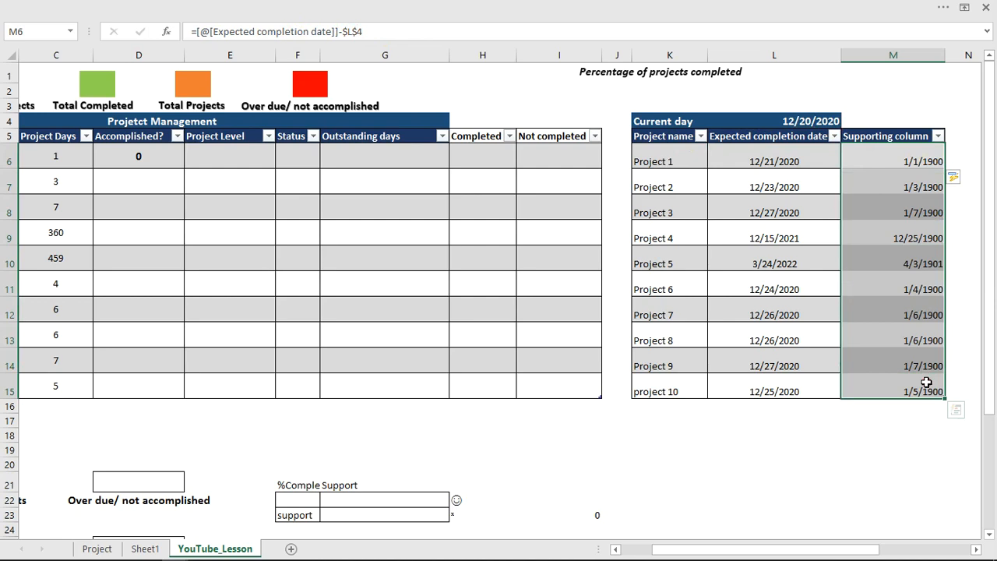
click(354, 8)
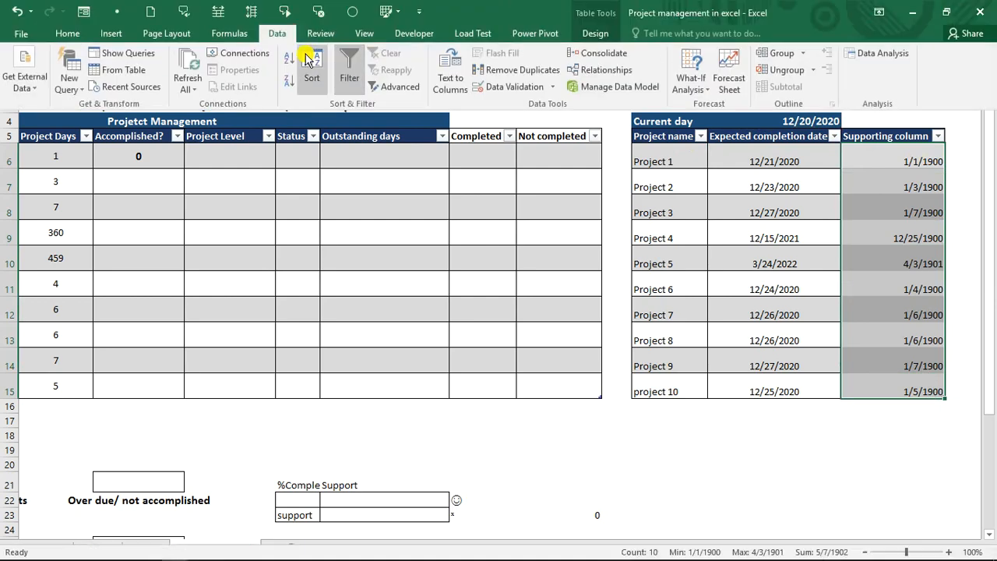
click(64, 37)
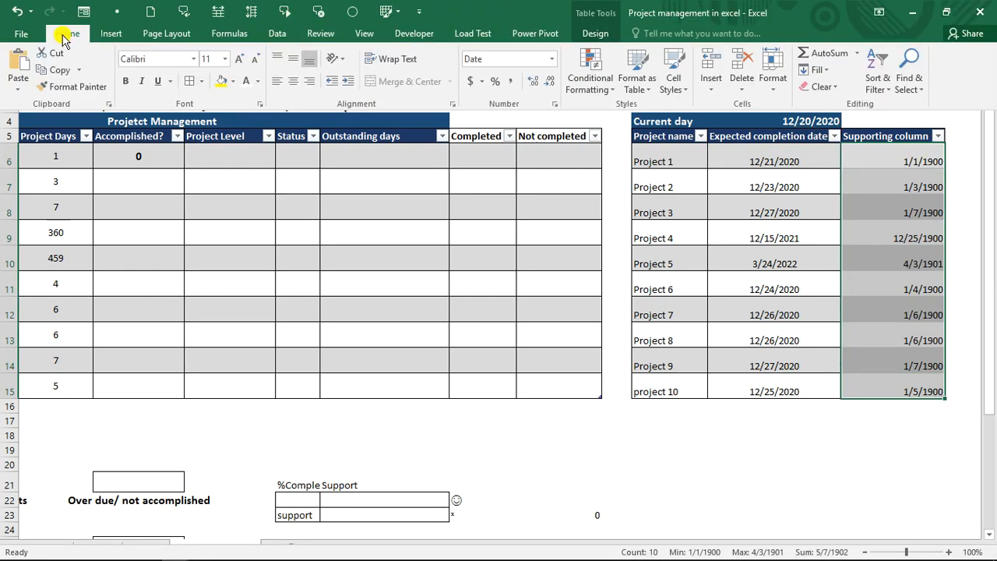
click(550, 63)
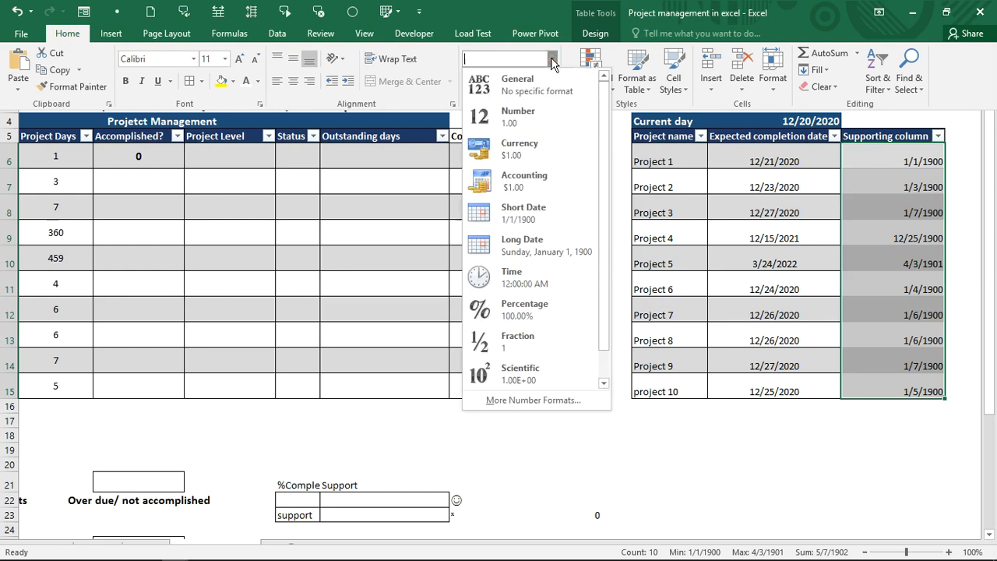
click(551, 78)
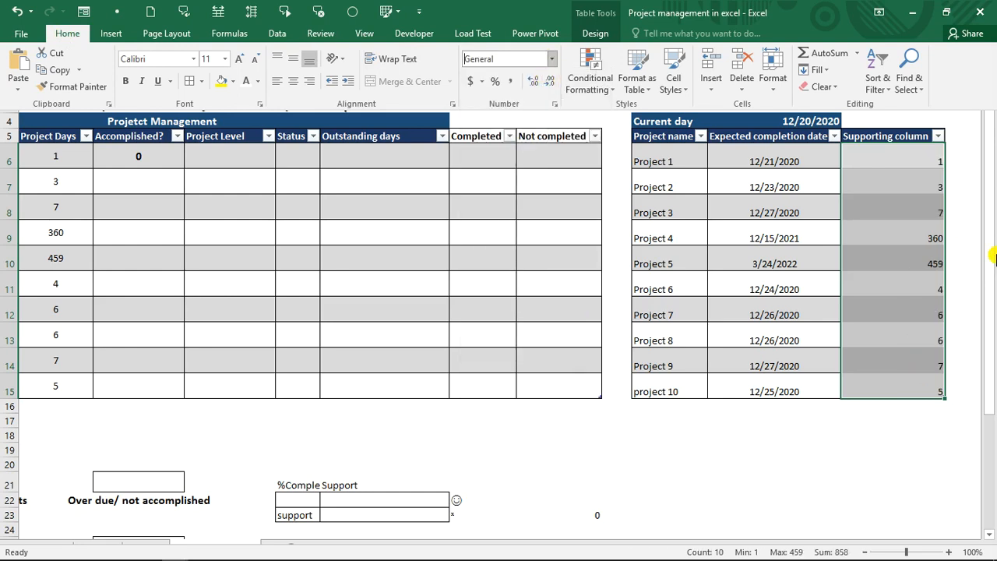
Compare the Supporting column values with the Project Days entries and check the Expected completion date formula for Project 1.
click(895, 192)
click(874, 167)
click(877, 164)
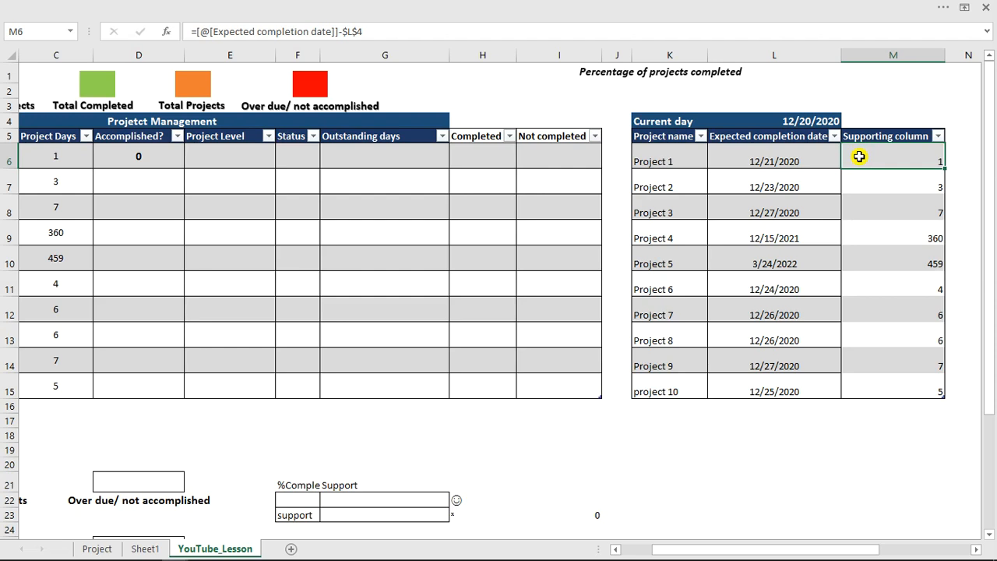
click(885, 186)
click(886, 229)
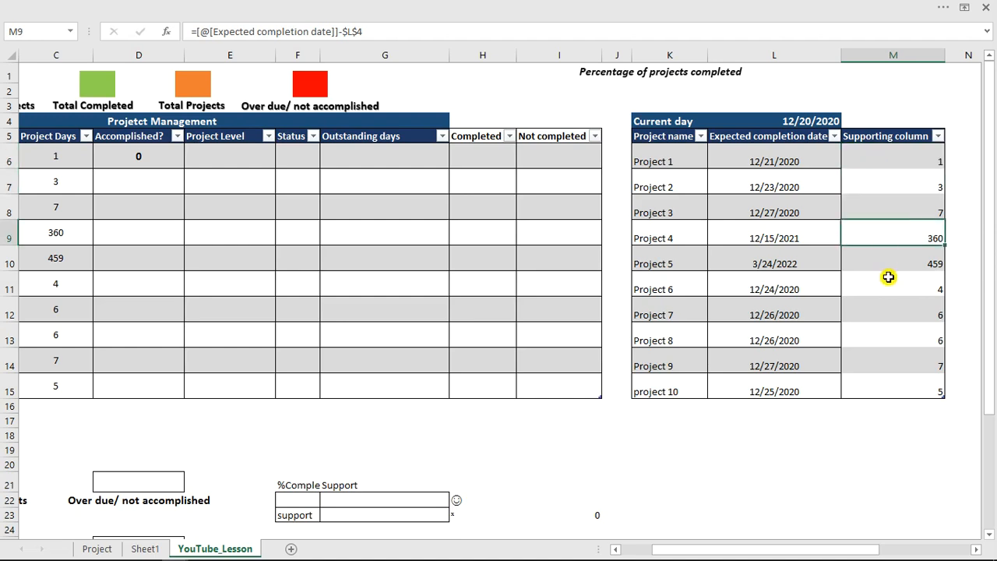
click(36, 159)
click(53, 204)
click(62, 249)
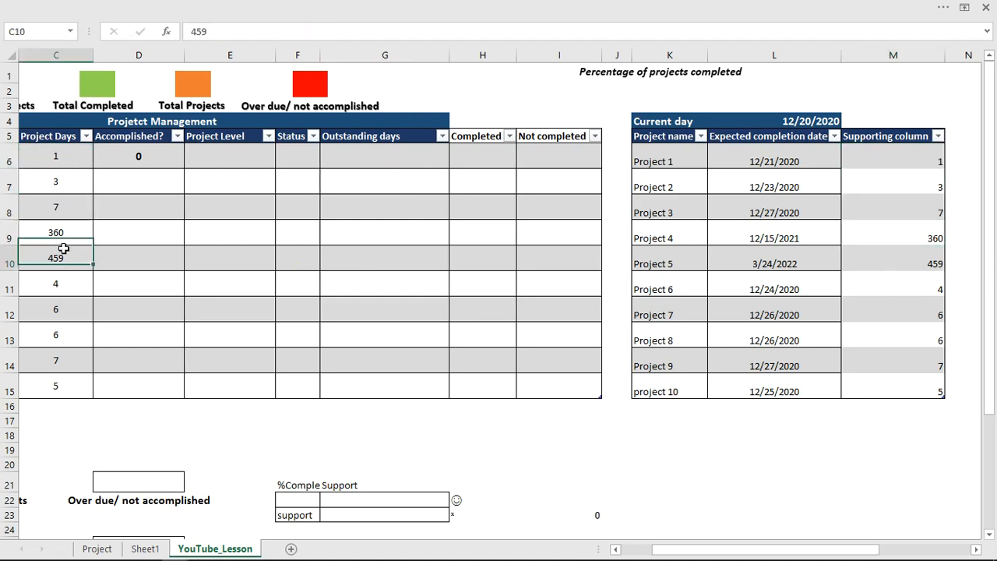
click(803, 157)
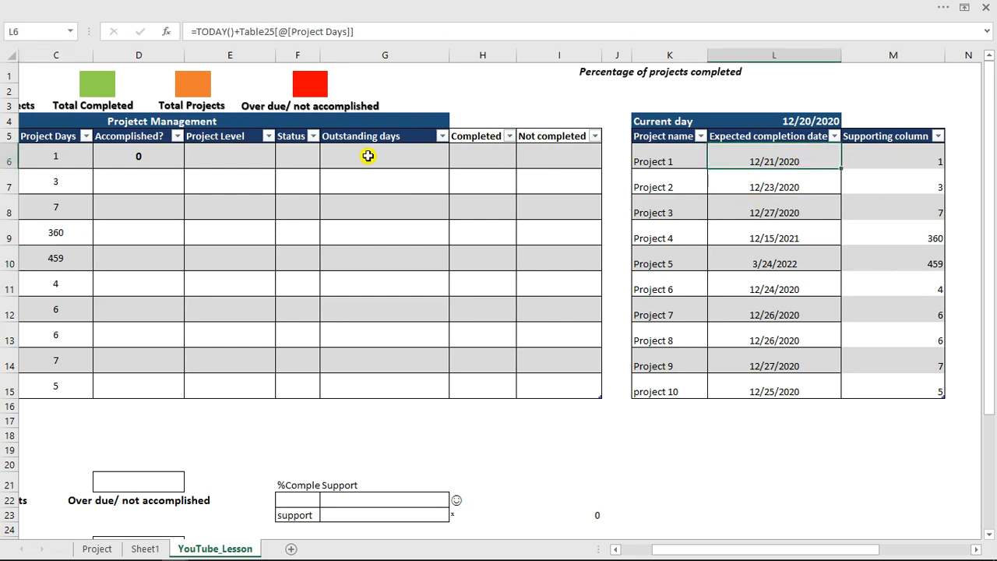
Start an IF formula in Outstanding days cell G6 with the logical test Table32[@[Expected completion date]]<=L4.
drag(368, 156, 383, 377)
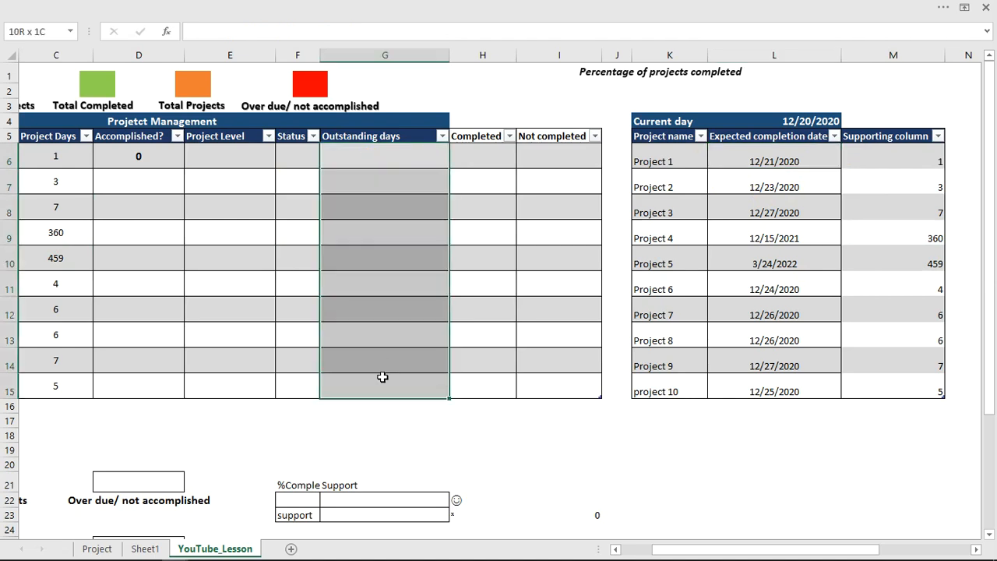
click(379, 160)
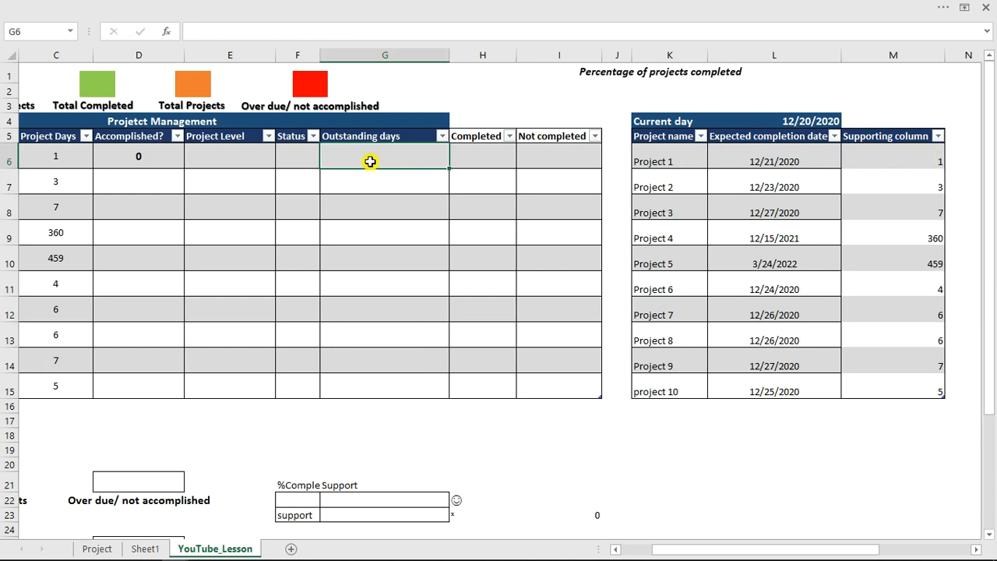
text(=if()
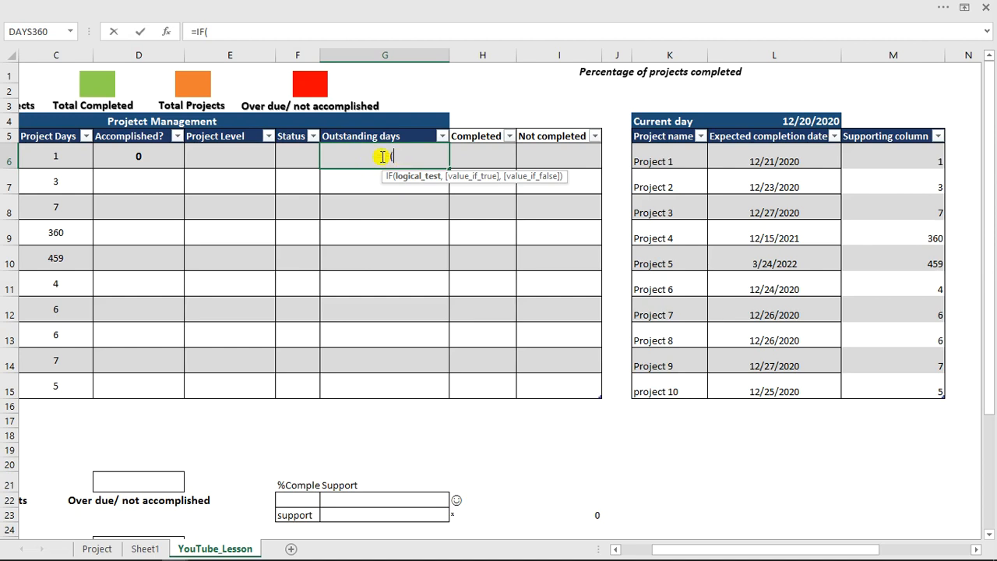
click(782, 159)
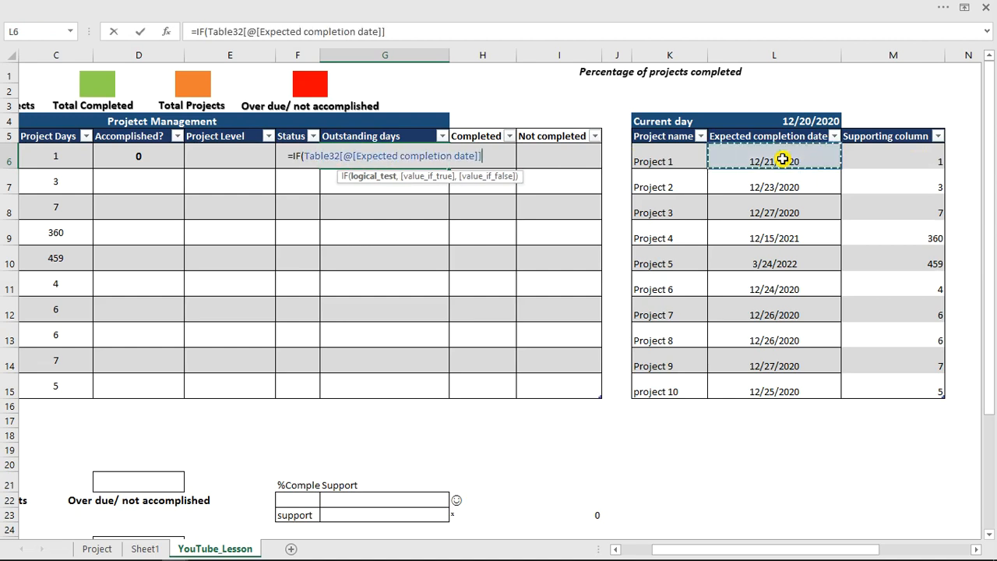
text(<=)
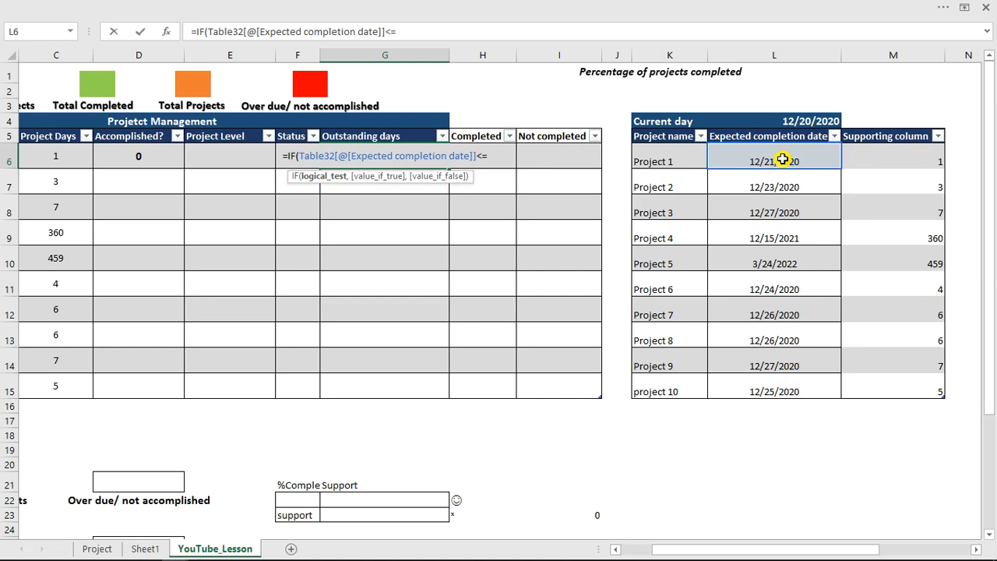
click(799, 121)
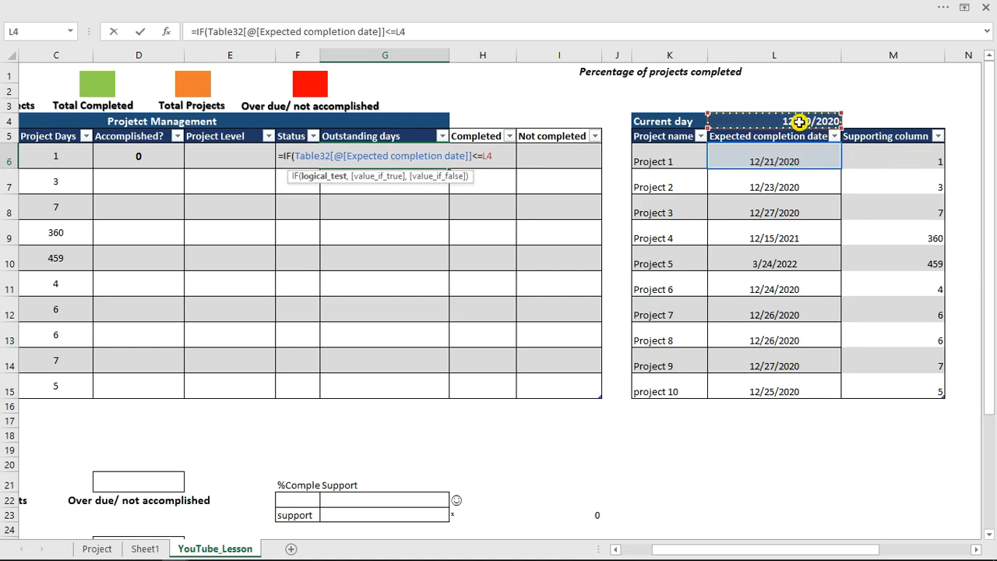
text(,)
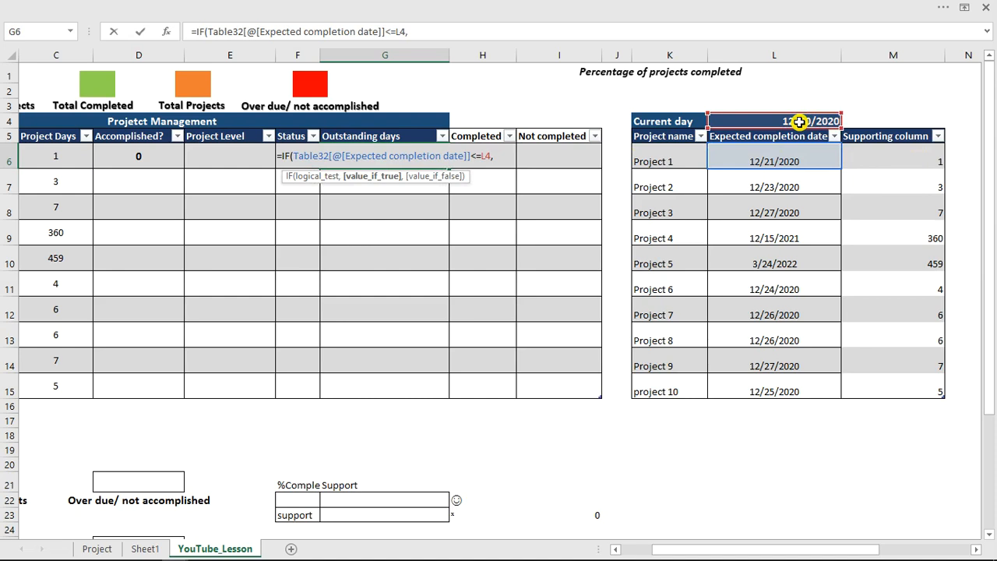
Enter the text " project date elapses by " as the start of the value-if-true argument in G6.
text(" p)
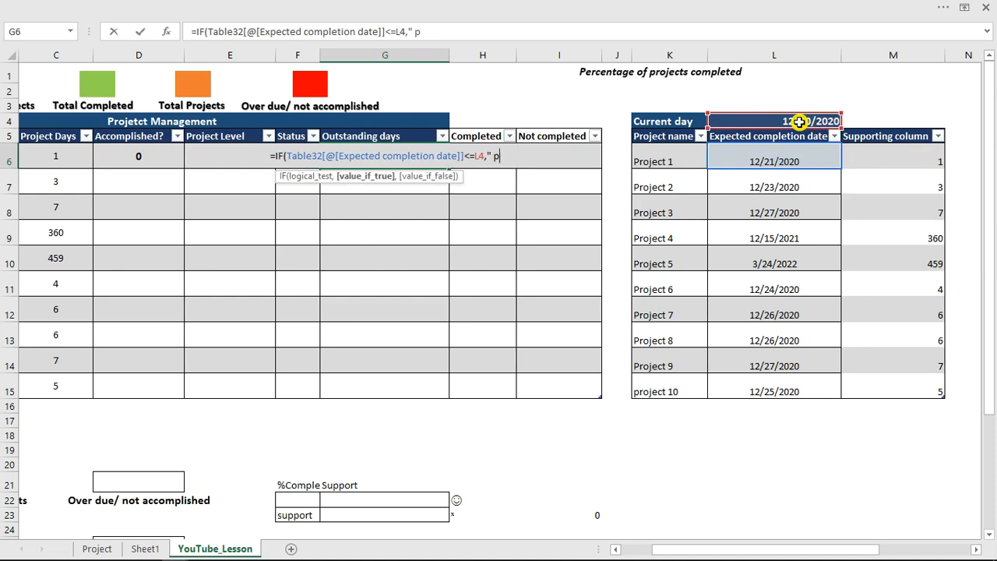
text(roject)
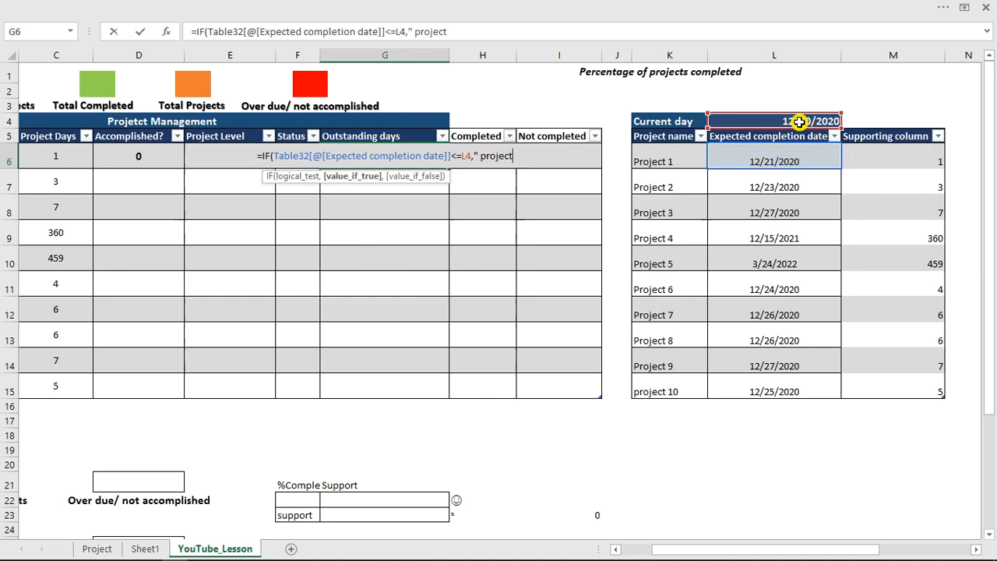
text( date)
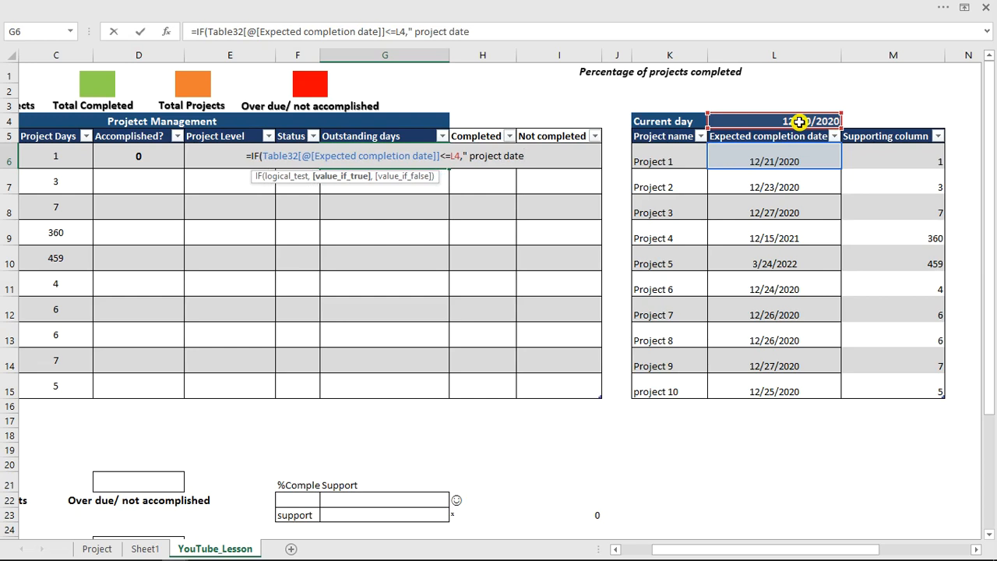
text( elap)
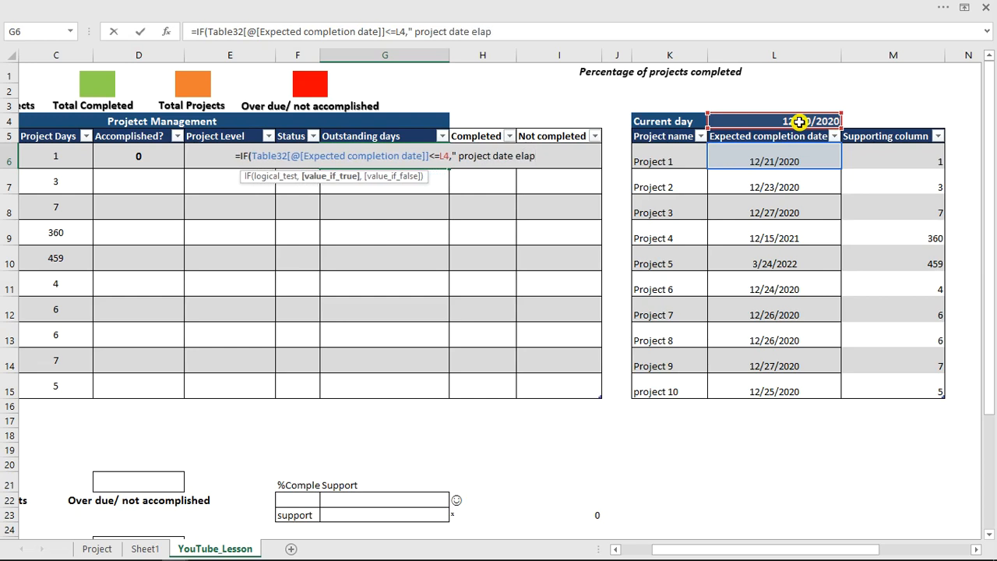
key(BackSpace)
key(BackSpace)
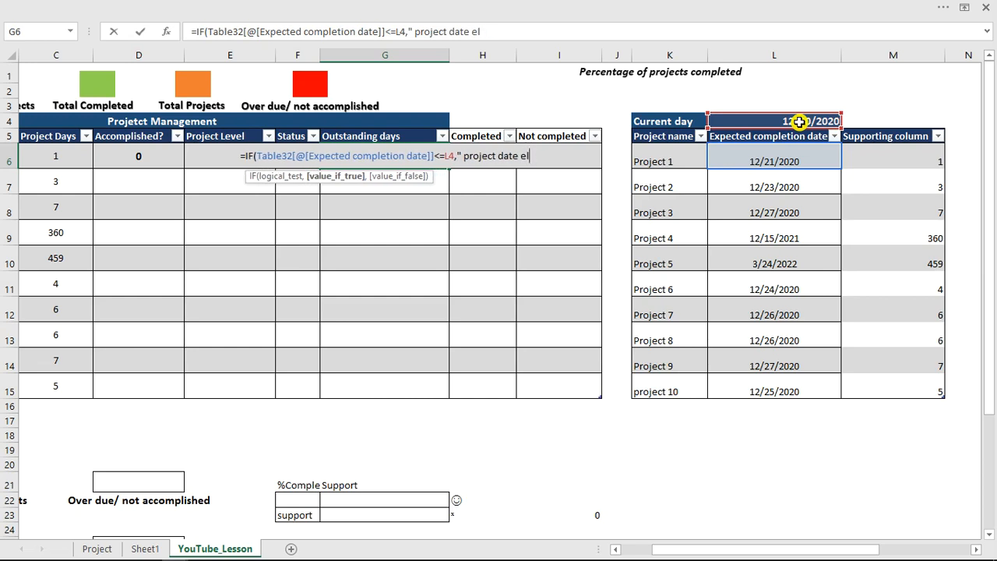
text(apses)
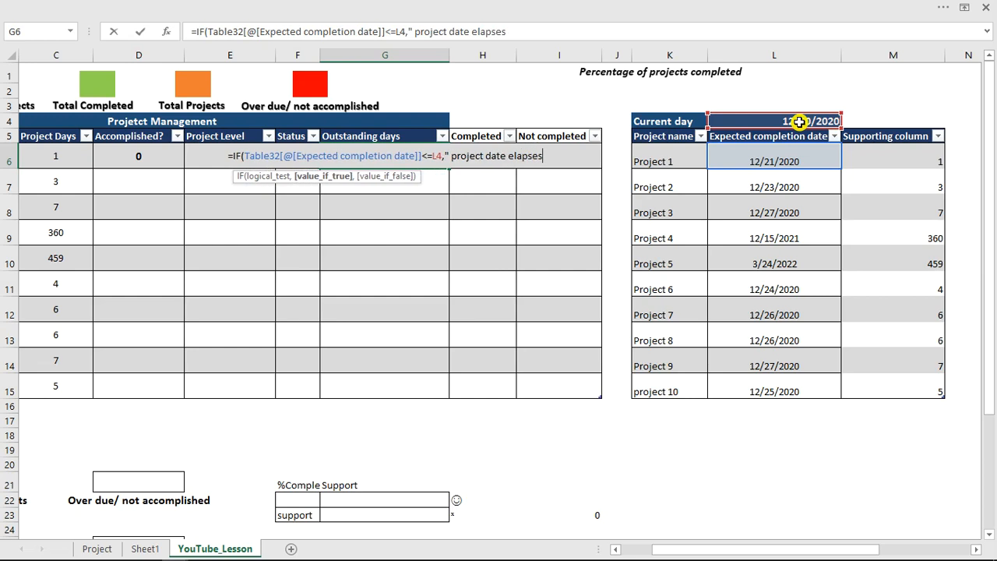
text(")
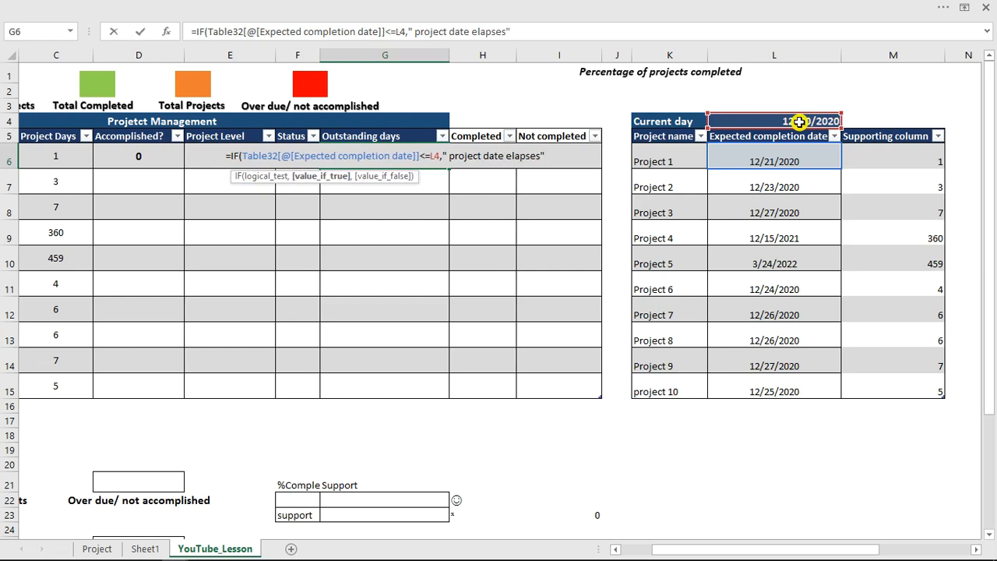
key(BackSpace)
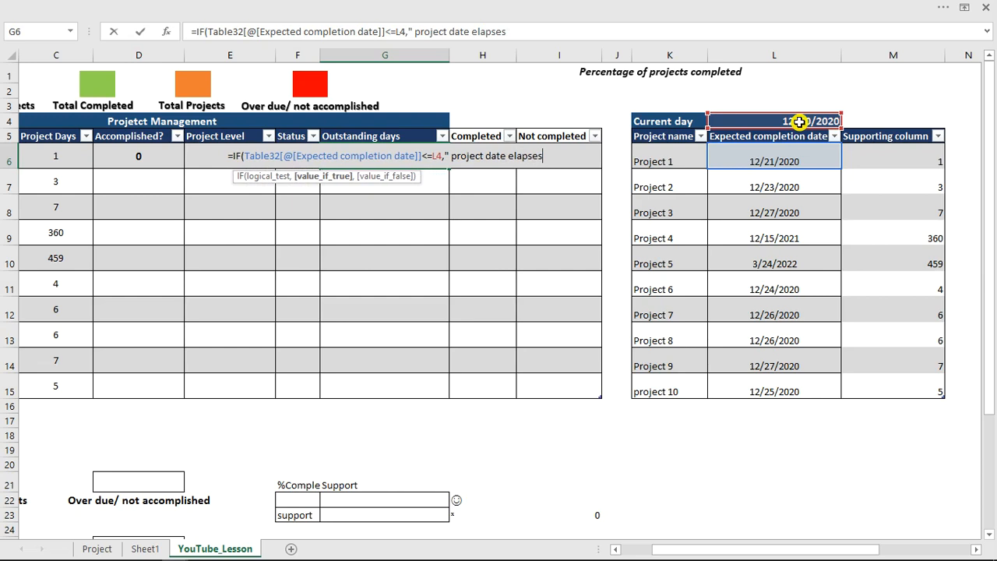
text(by)
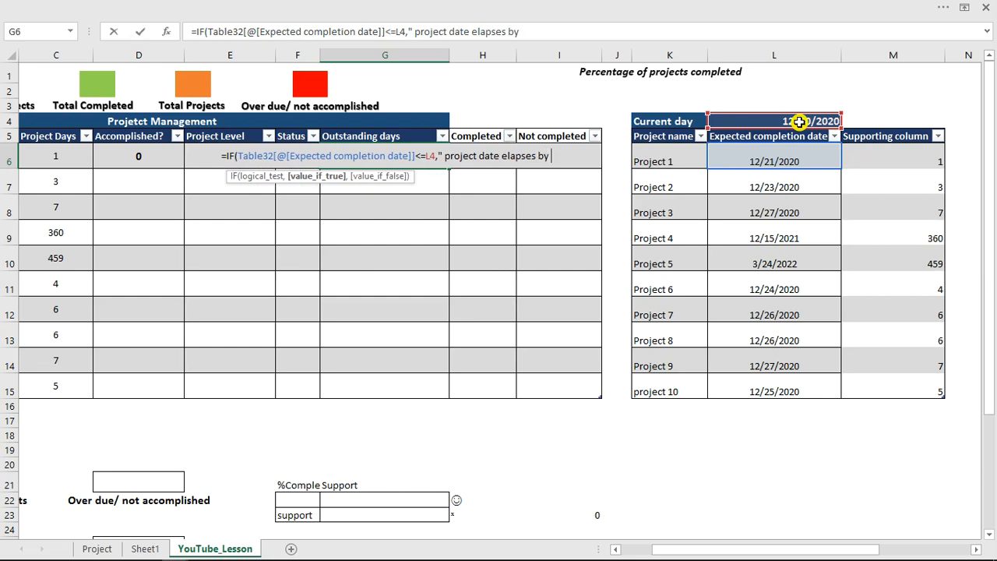
text( ")
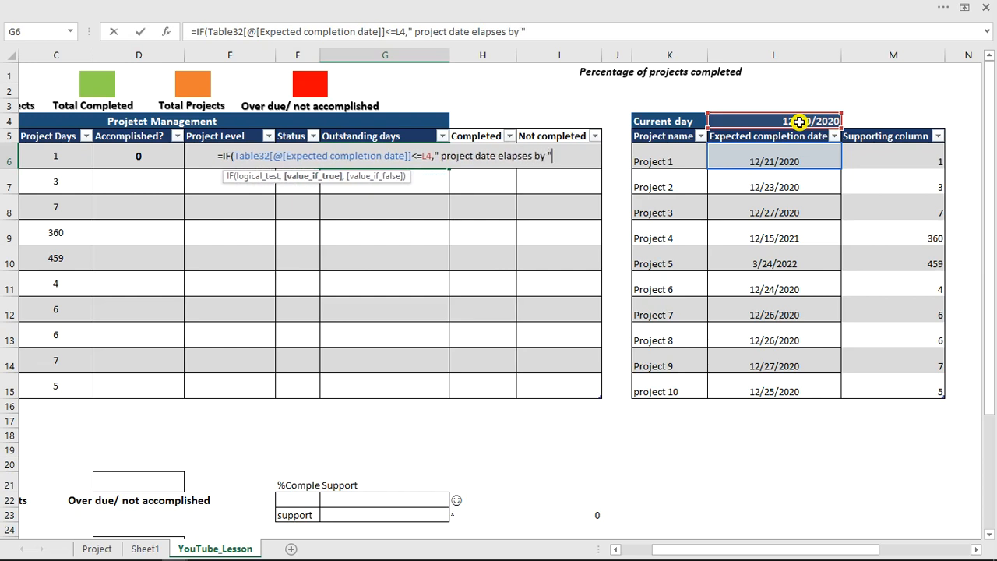
Extend the value-if-true argument with &Table32[@[Supporting column]]& " day(s)" and move on to the value-if-false argument.
text(&)
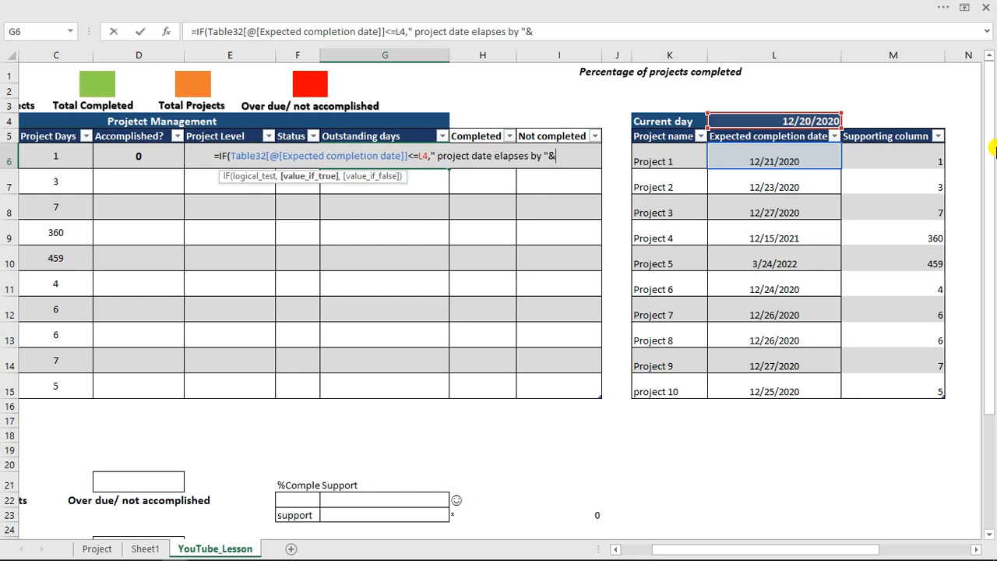
click(917, 161)
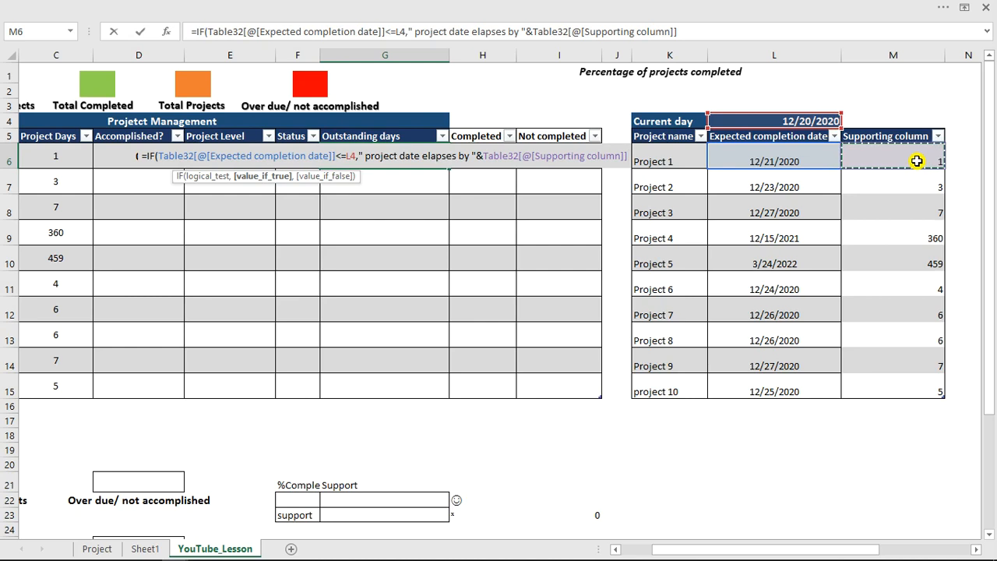
text(&)
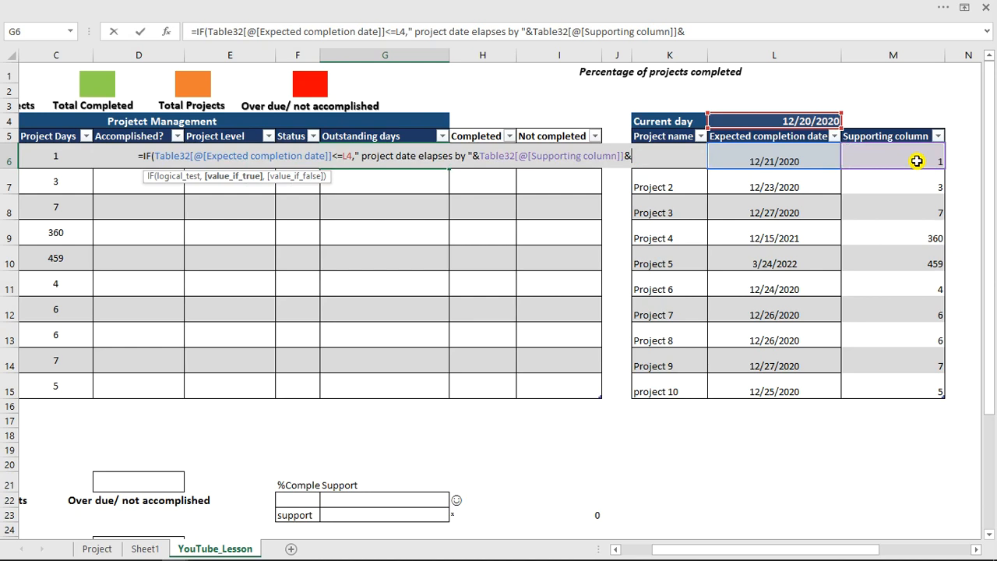
text( ")
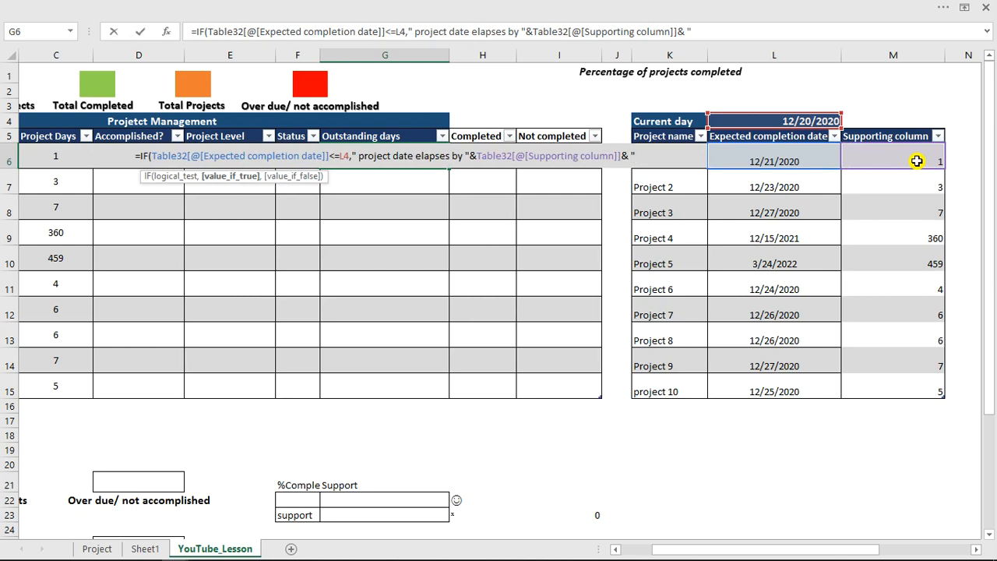
text( da)
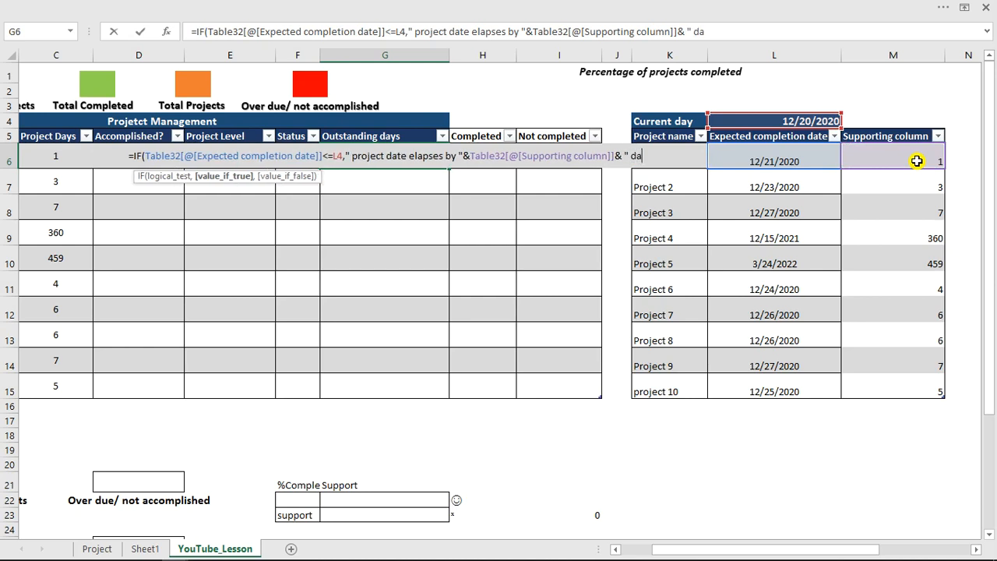
text(y(s)",)
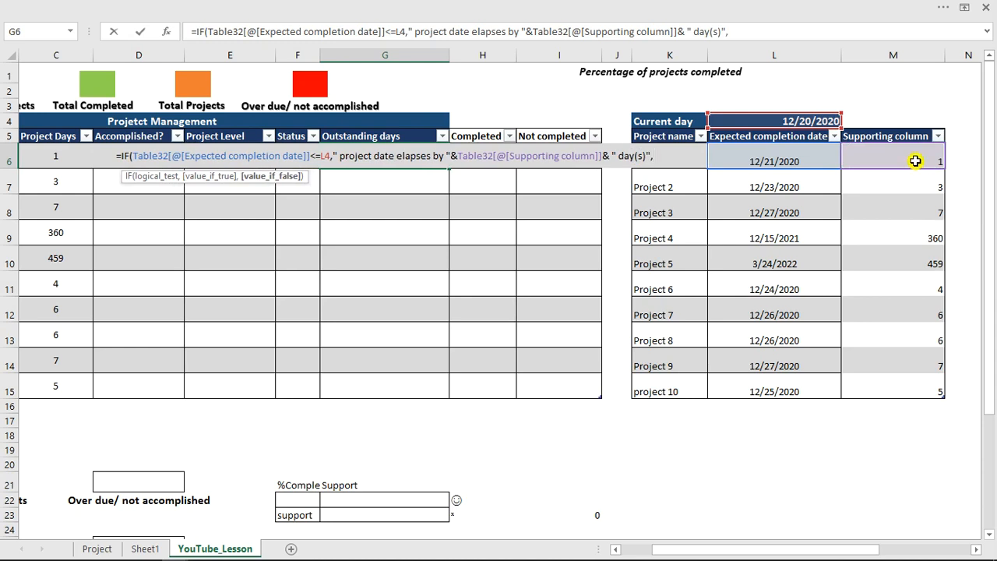
Complete the formula with Table32[@[Supporting column]] as the value if false, and autofit the Outstanding days column width.
click(917, 161)
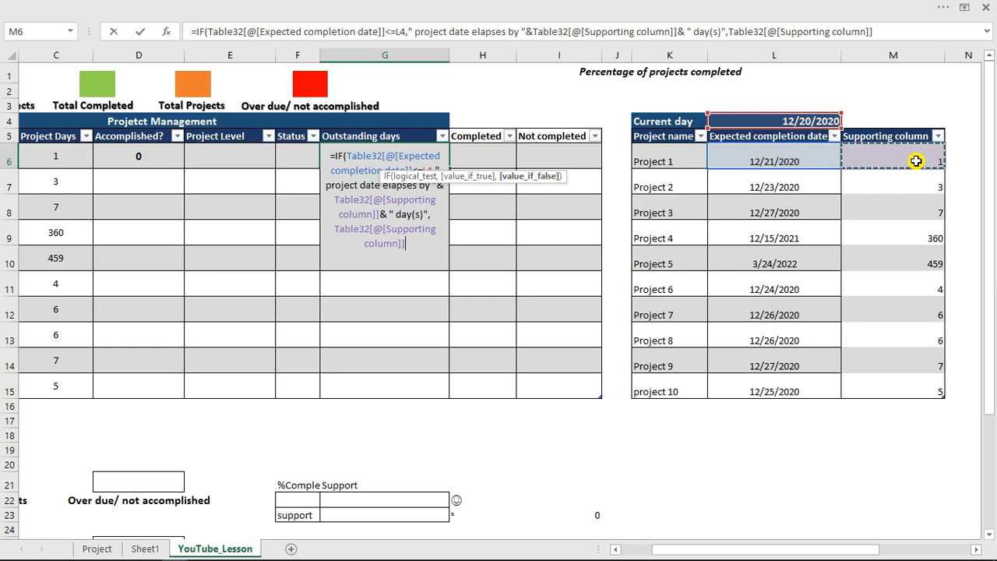
text())
key(Return)
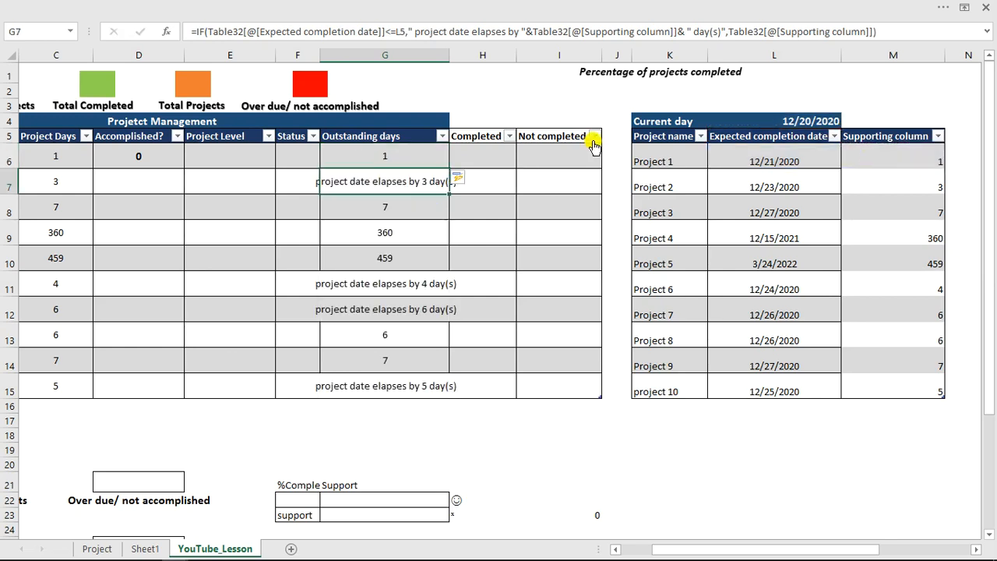
double_click(448, 57)
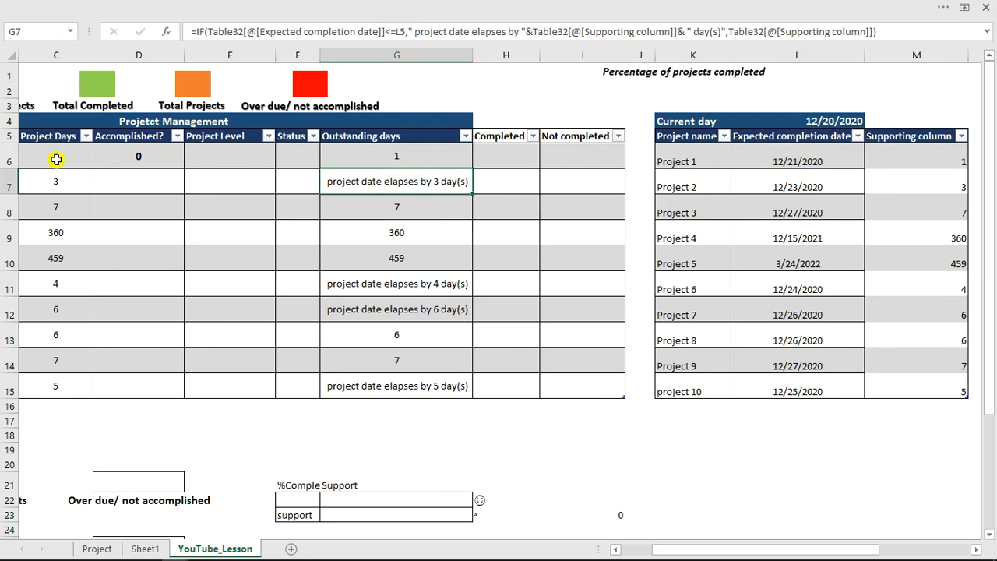
Review the Outstanding days formulas in G6 and G10 and the Supporting column formula in M7 to compare their Current day references.
drag(724, 551, 694, 551)
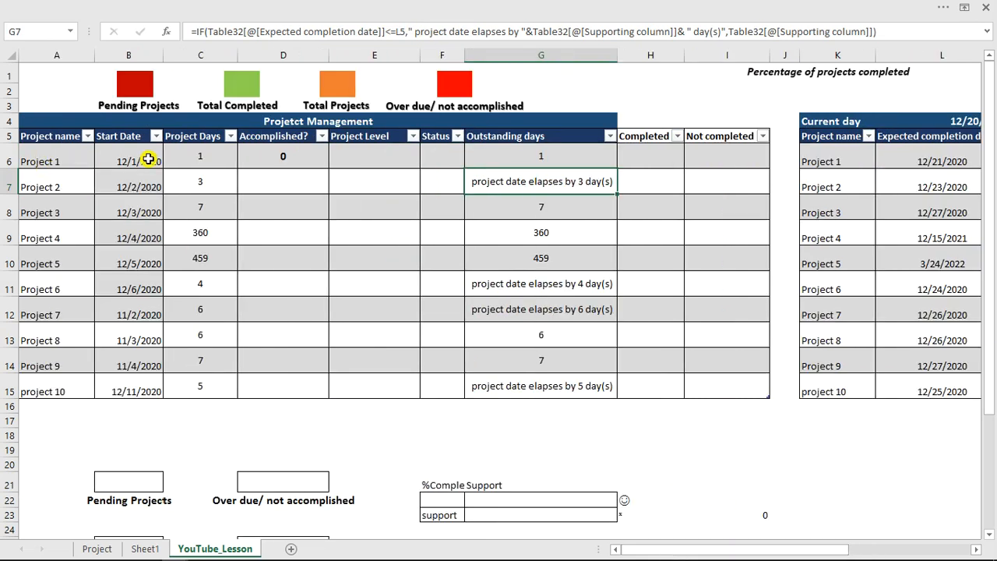
drag(748, 549, 794, 550)
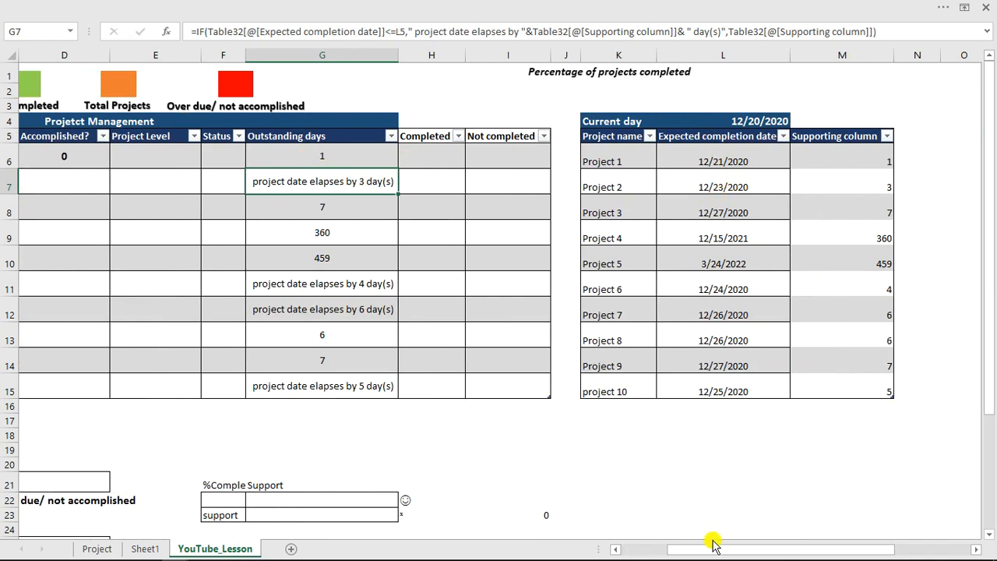
click(853, 181)
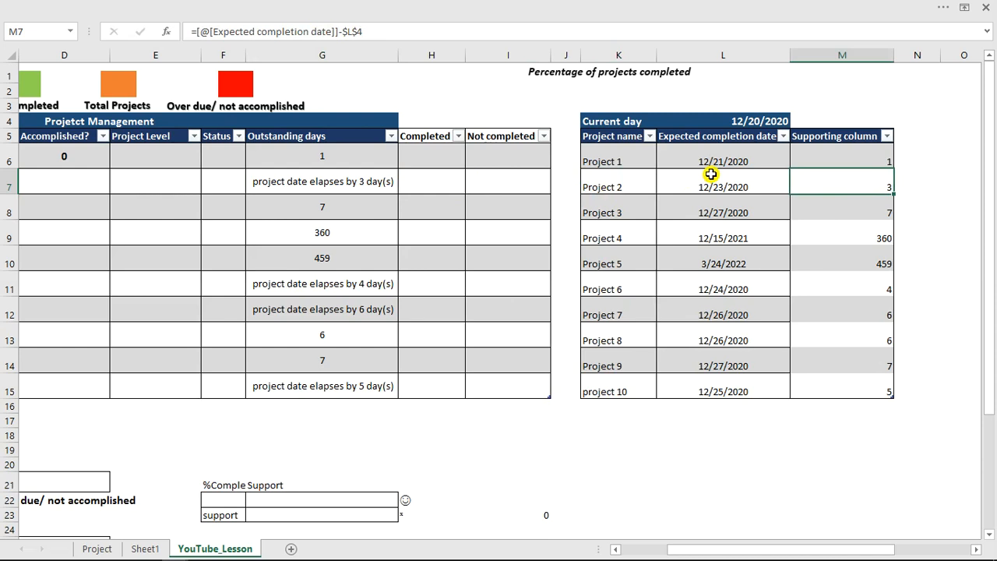
click(377, 158)
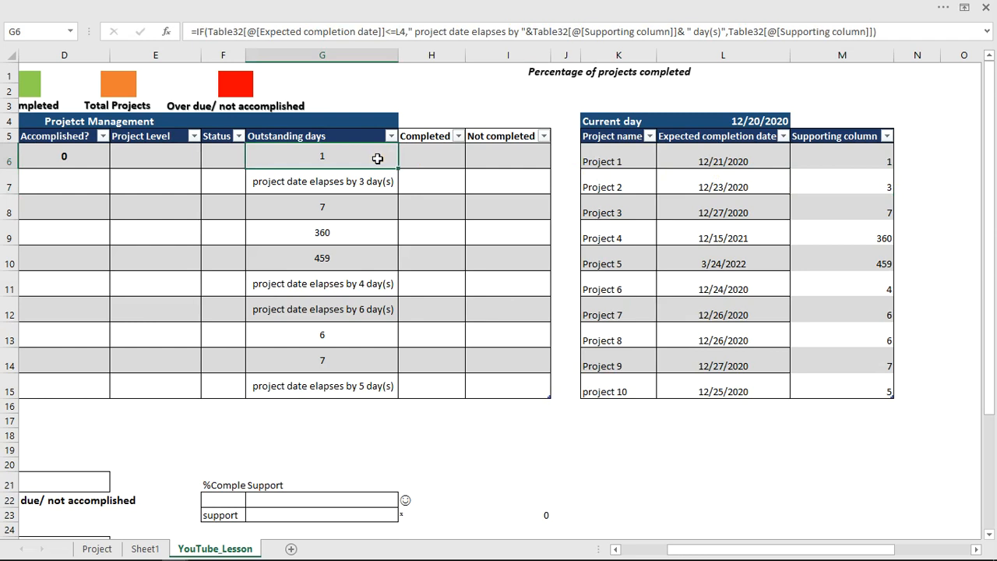
click(330, 257)
click(386, 28)
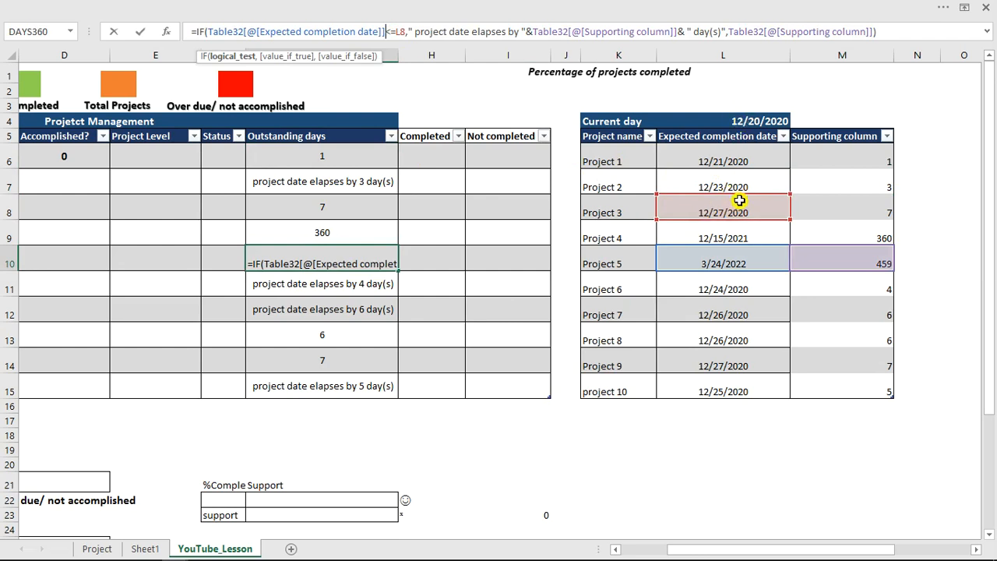
key(Escape)
Make the Current day reference in the G6 Outstanding days formula absolute as $L$4 and apply it to the whole column.
click(324, 161)
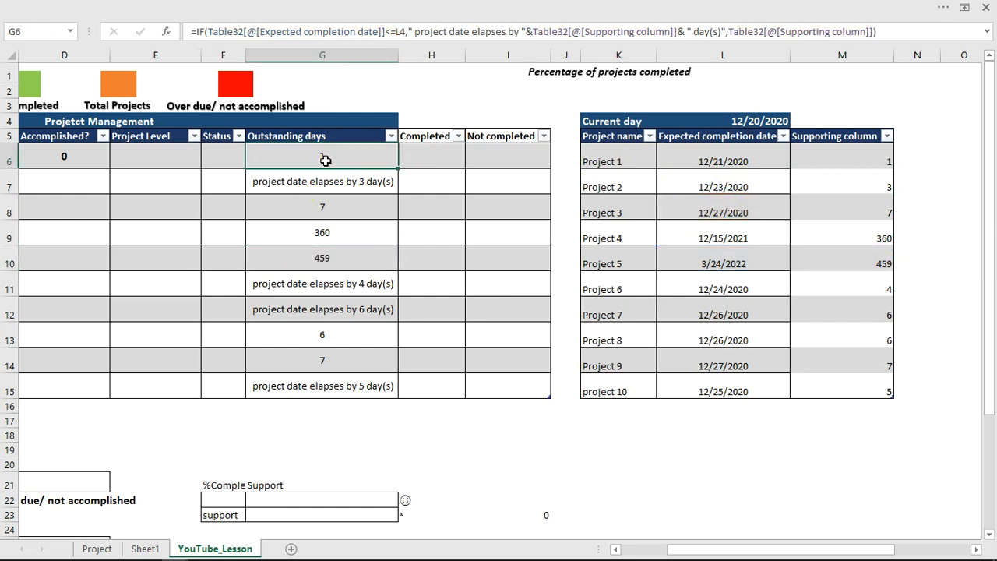
click(396, 31)
text(=)
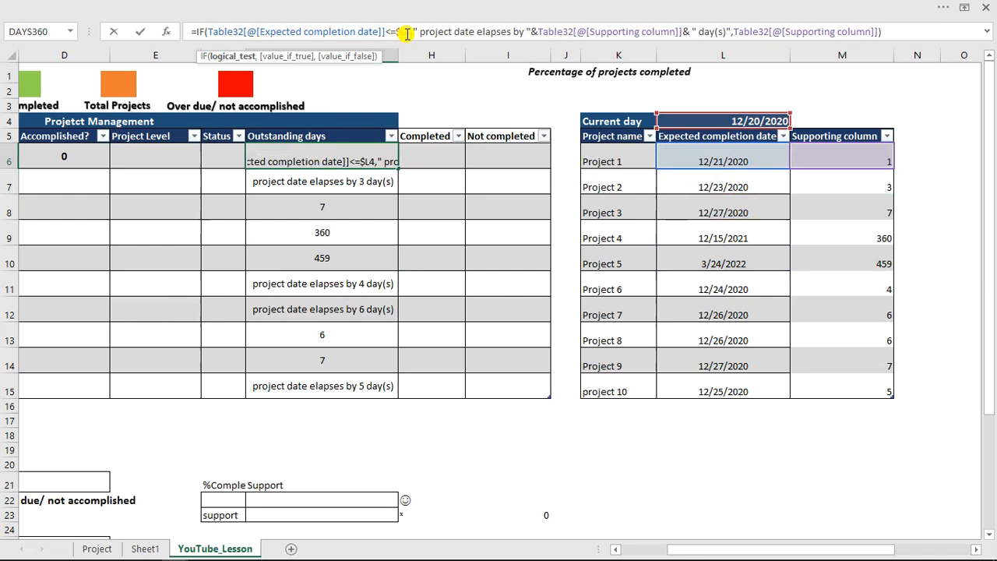
text($)
key(Return)
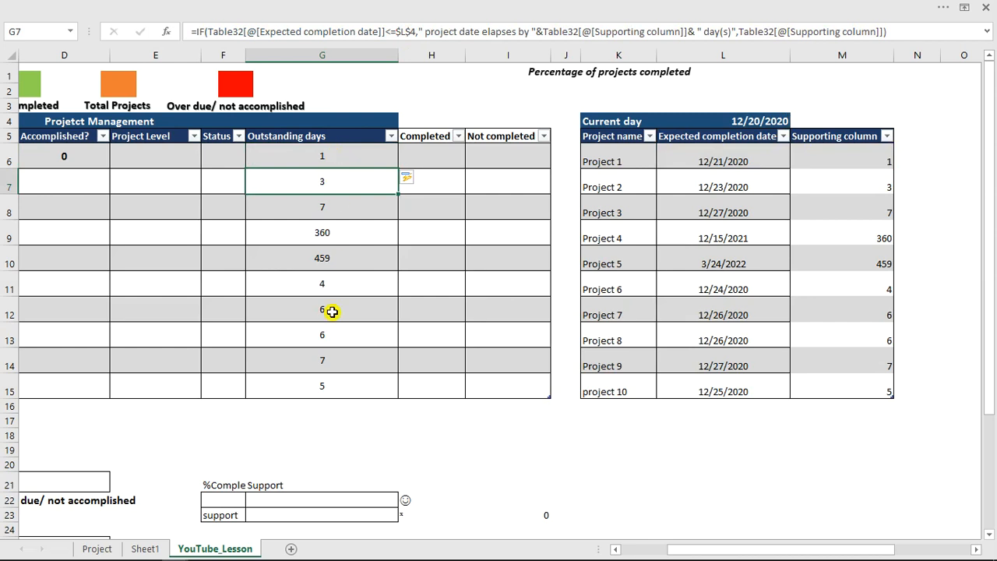
Replace the TODAY formula in Current day cell L4 with its static value by copying and pasting it as values.
click(758, 119)
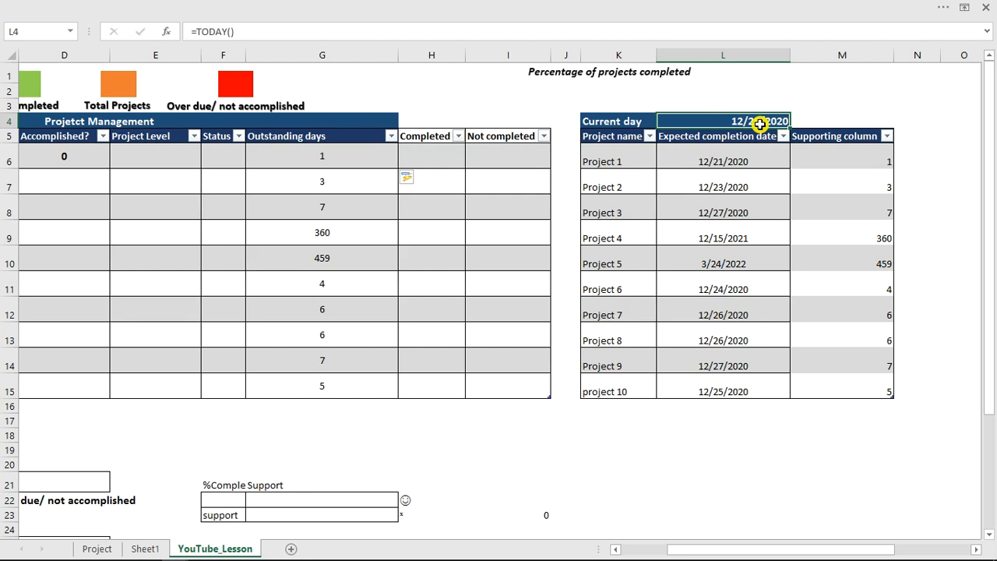
key(ctrl+c)
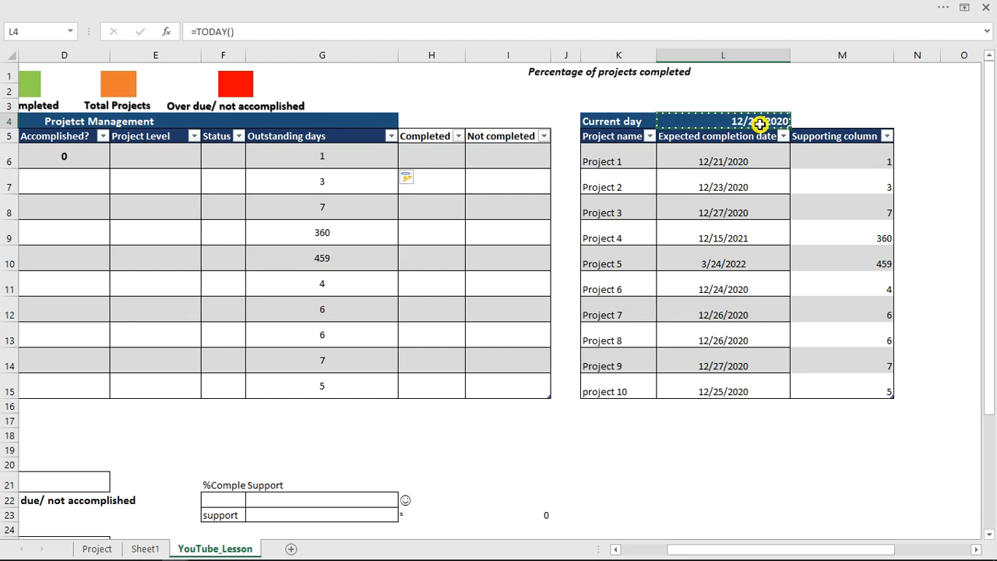
right_click(760, 123)
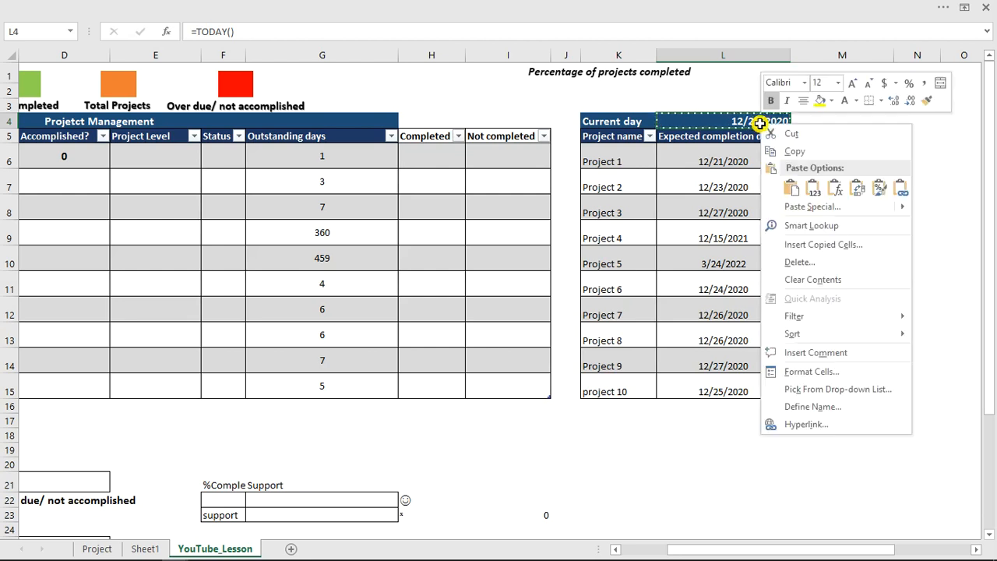
click(813, 188)
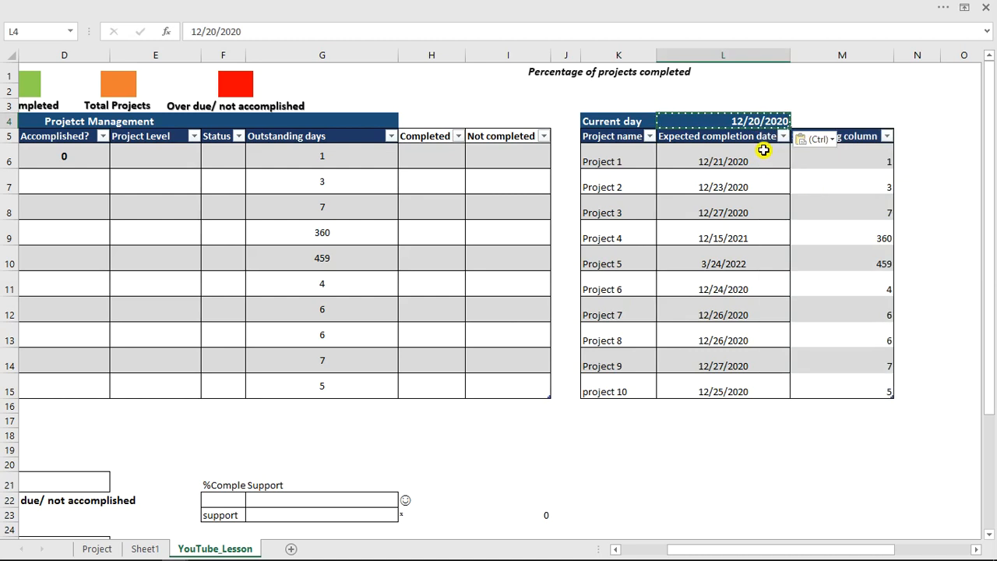
key(Escape)
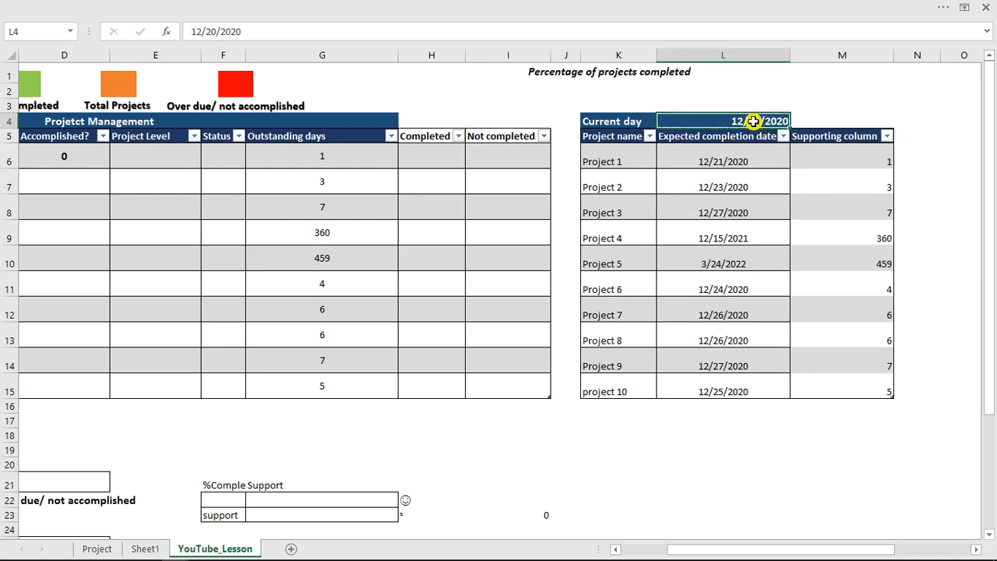
Set the Current day date in L4 to 12/30/2020 and check the Outstanding days cells G9:G10.
double_click(753, 121)
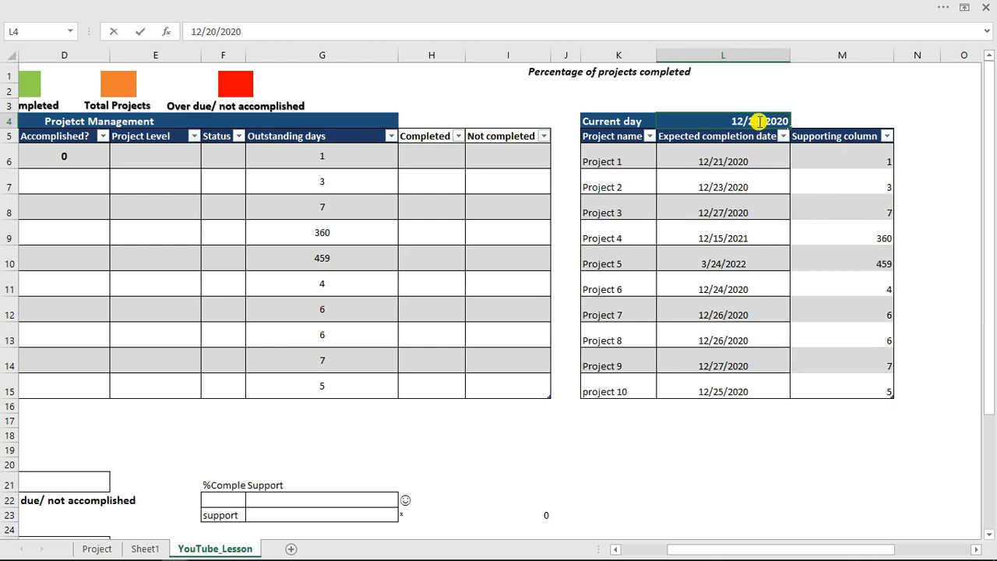
key(BackSpace)
text(3)
key(Return)
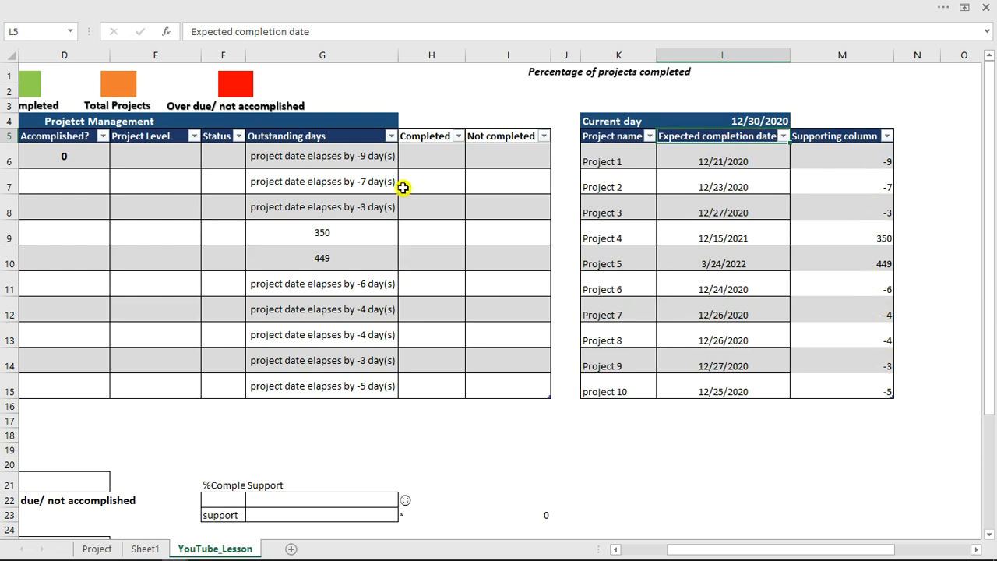
drag(333, 233, 332, 258)
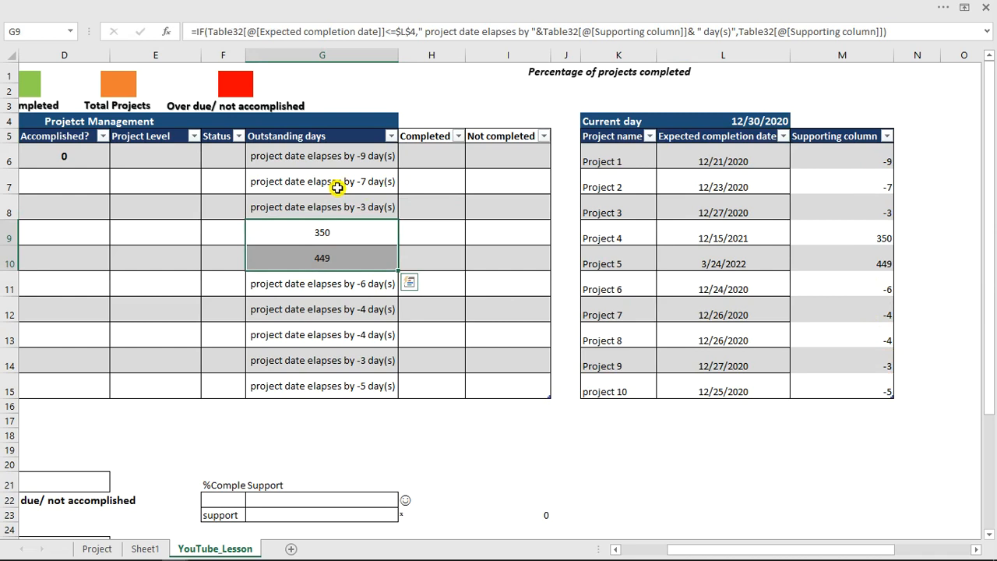
Set the Current day date in L4 to 12/25/2020 and check the Outstanding days cells G8:G10.
click(745, 119)
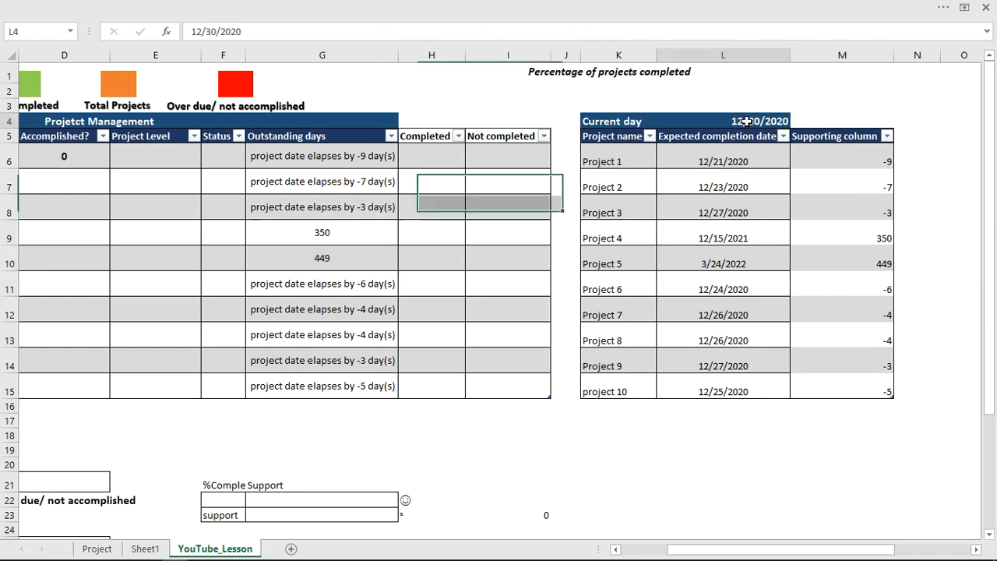
click(209, 31)
double_click(209, 31)
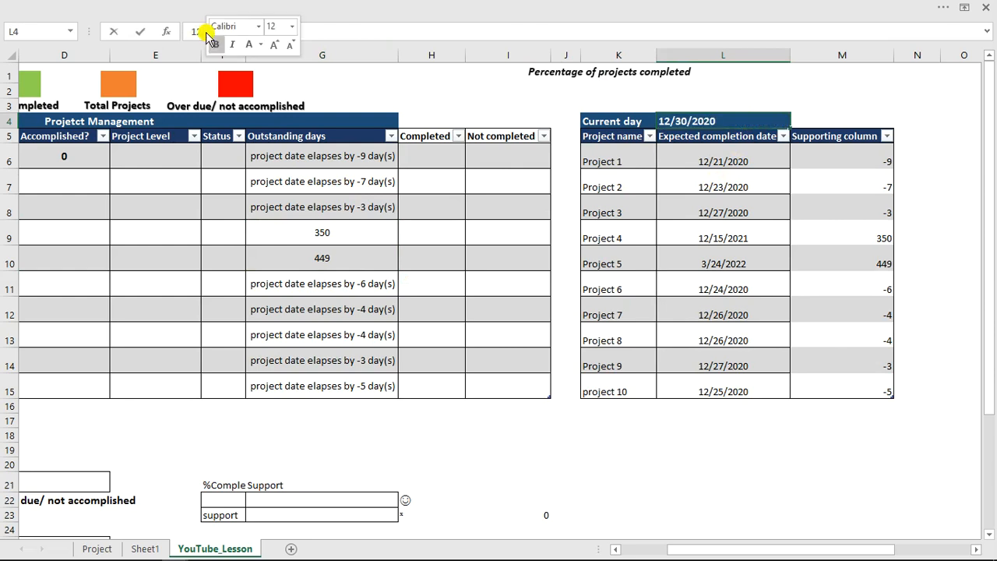
text(25)
key(Return)
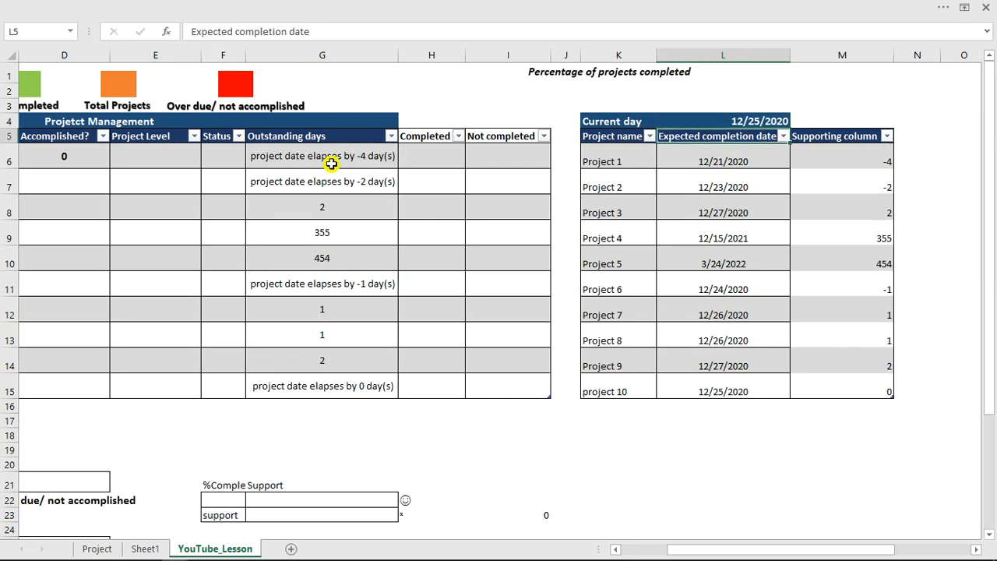
click(351, 210)
drag(351, 212, 353, 257)
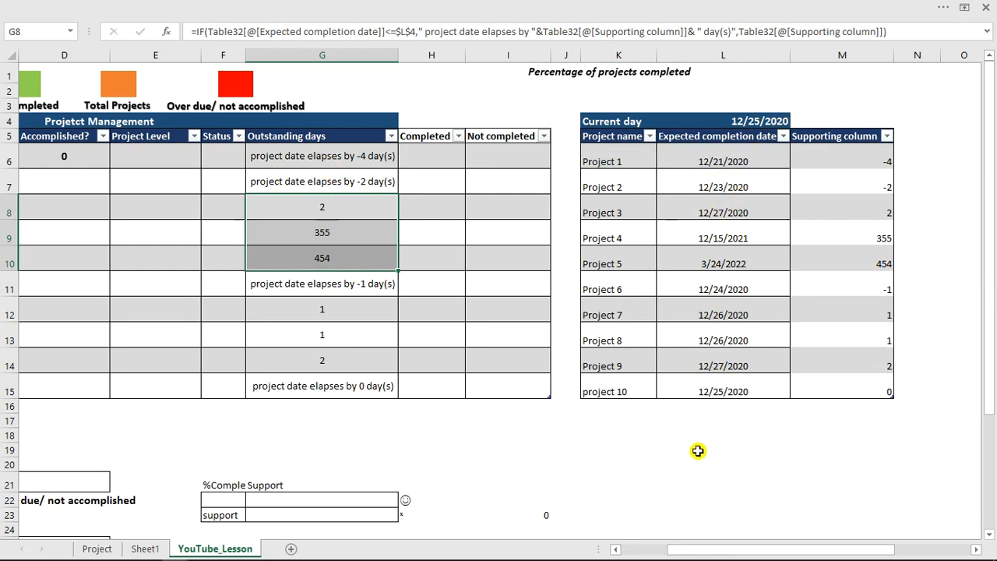
Start an IF formula in Project Level cell E6 with a nested AND function as its logical test.
drag(696, 552, 652, 555)
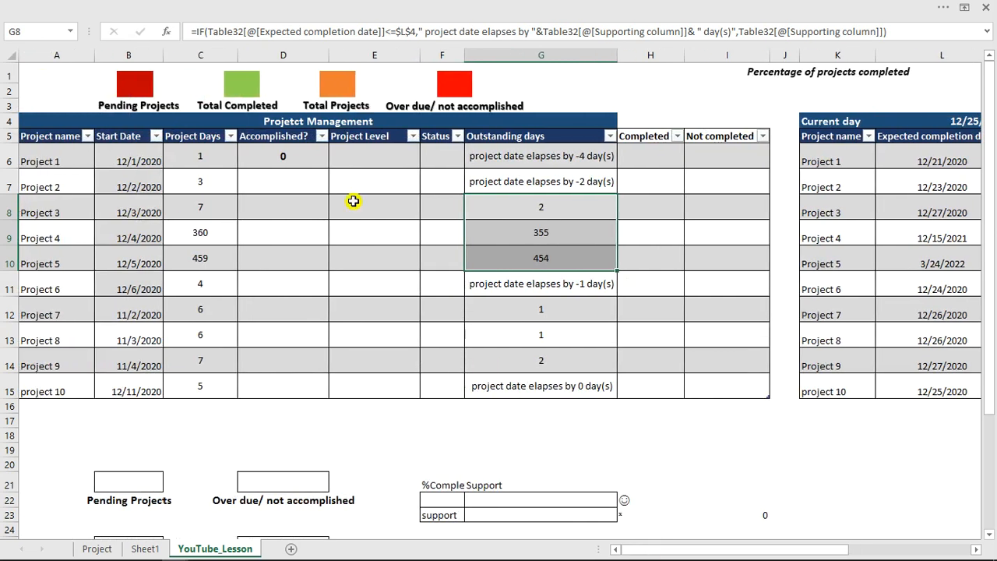
drag(368, 154, 363, 380)
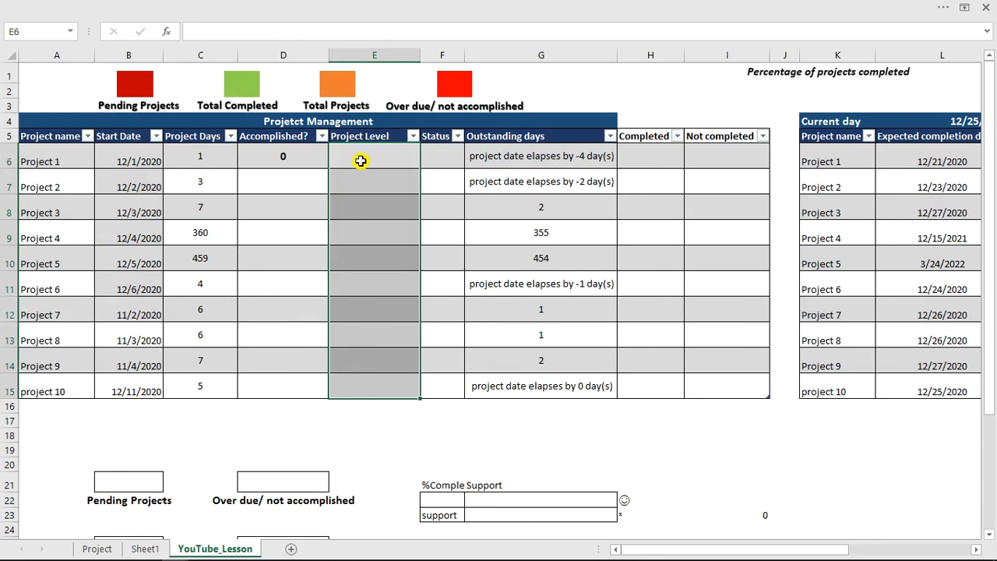
drag(721, 549, 739, 550)
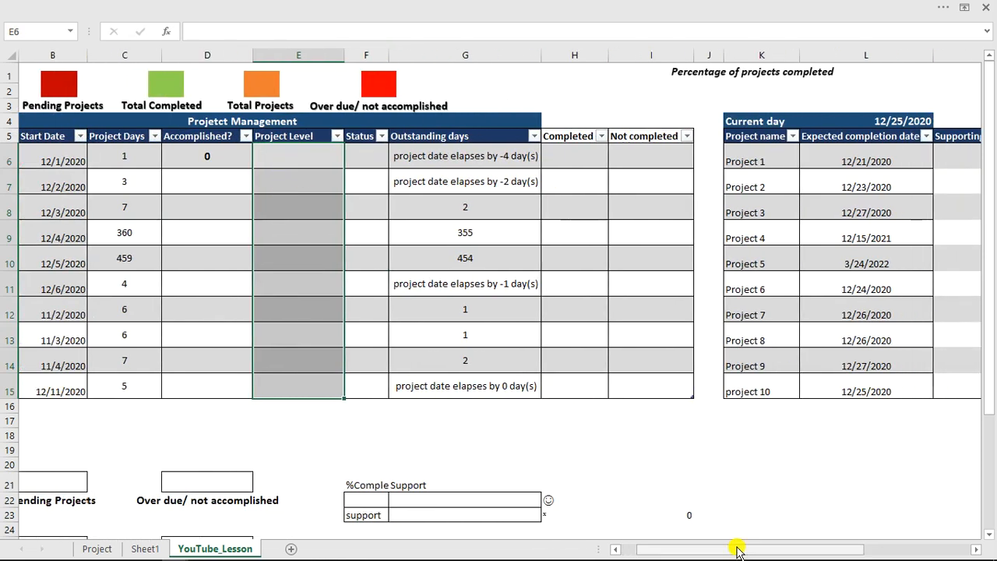
click(301, 153)
text(=)
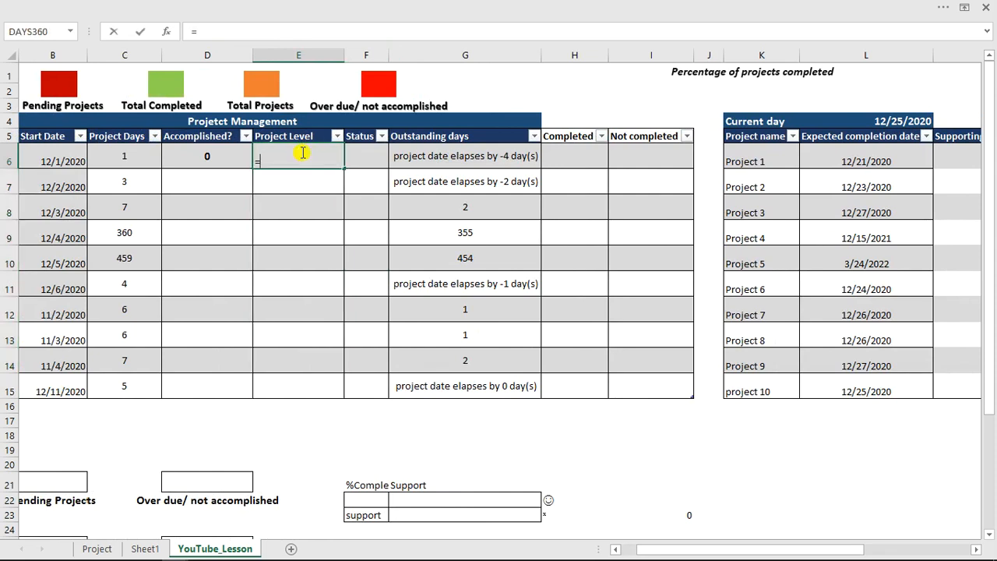
text(FI)
key(BackSpace)
key(BackSpace)
text(if)
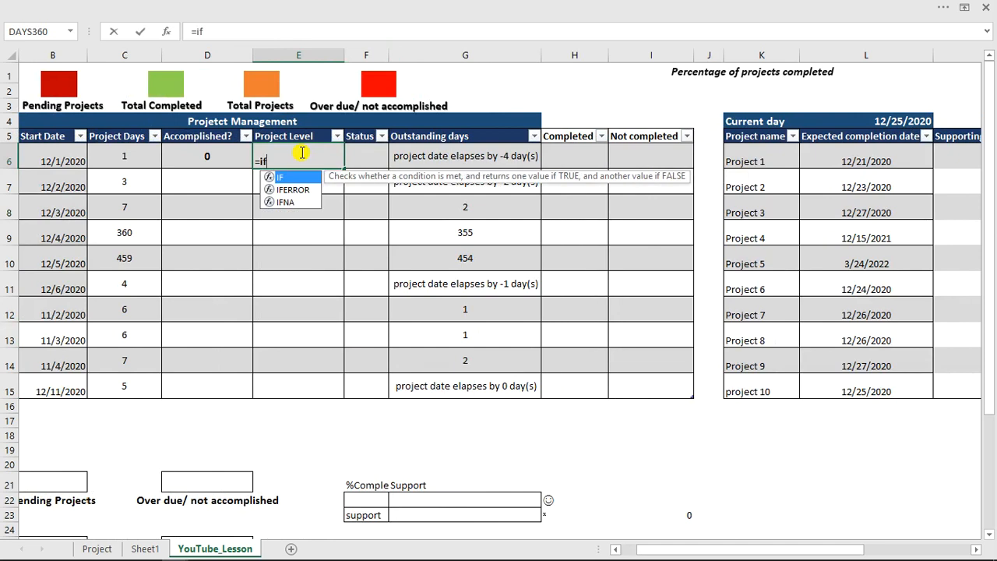
key(Tab)
text(and)
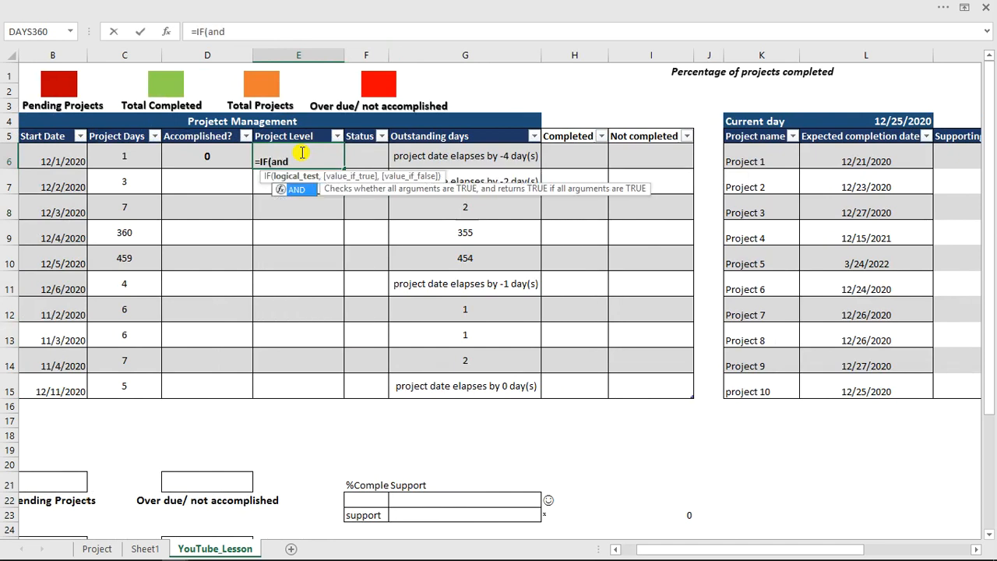
key(Tab)
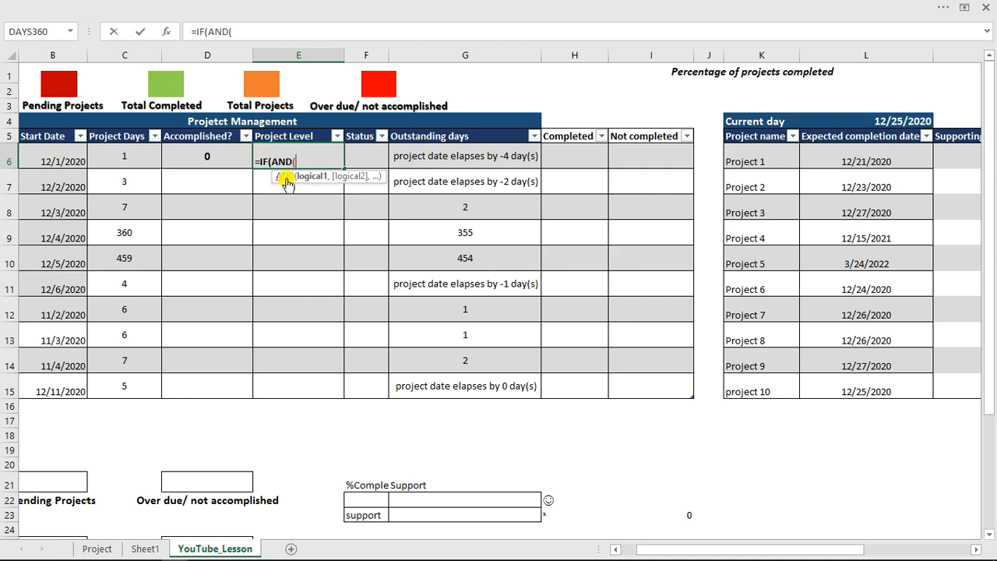
Enter [@[Accomplished?]]=1 as the first AND condition and move on to the second condition.
click(208, 155)
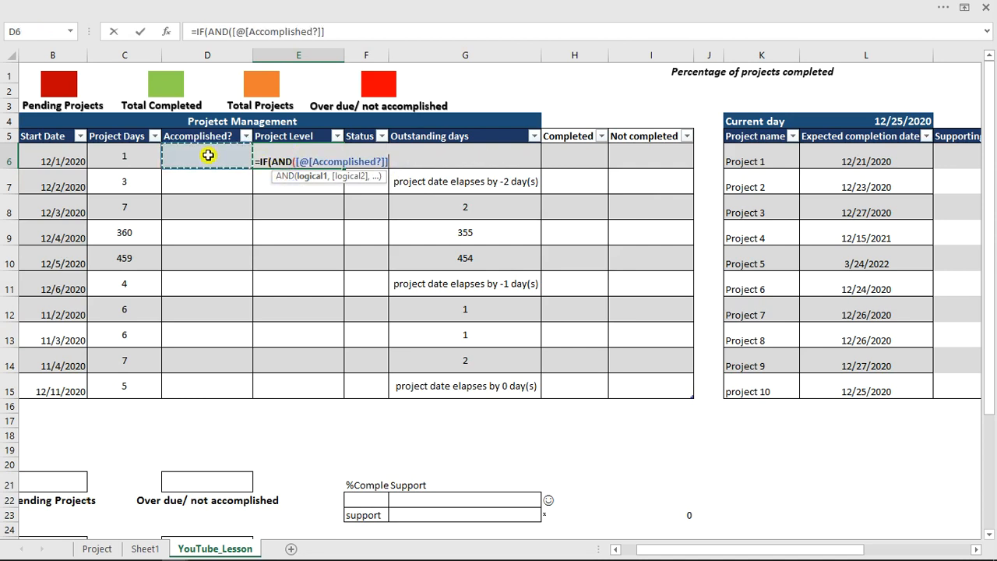
text(=1)
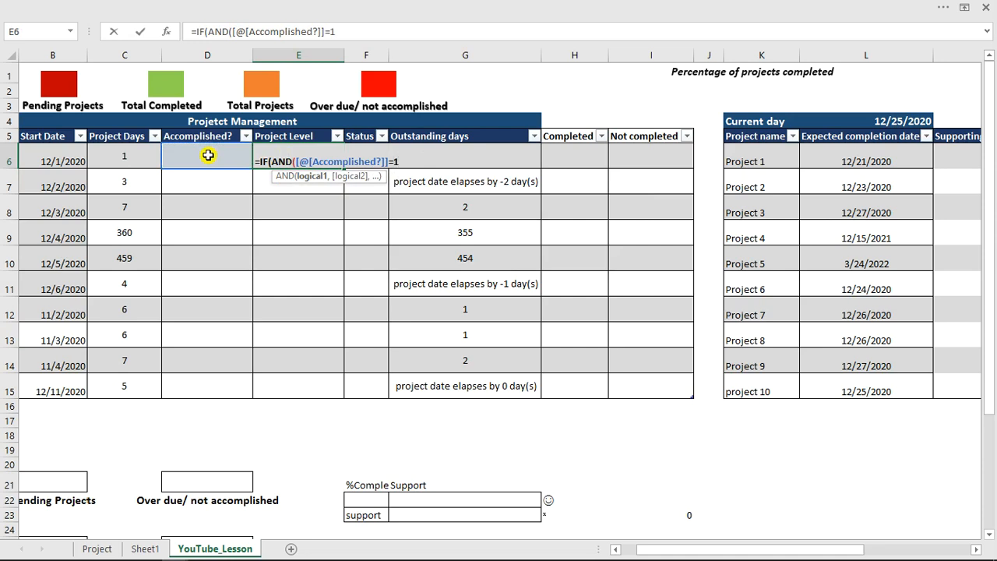
text(,)
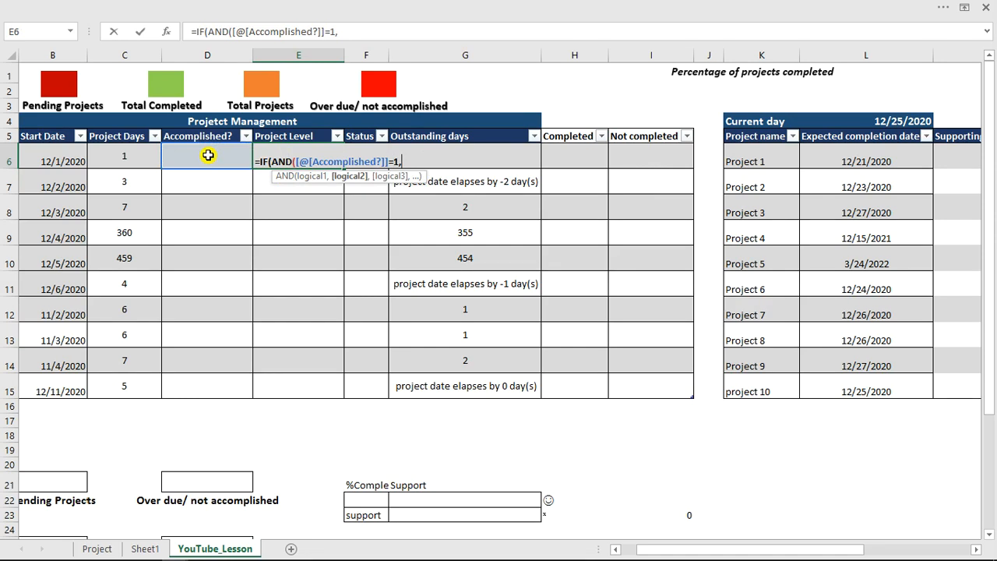
Add the second AND condition in E6, comparing Table32[@[Expected completion date]] as <=$L$4, and complete the logical test.
click(873, 161)
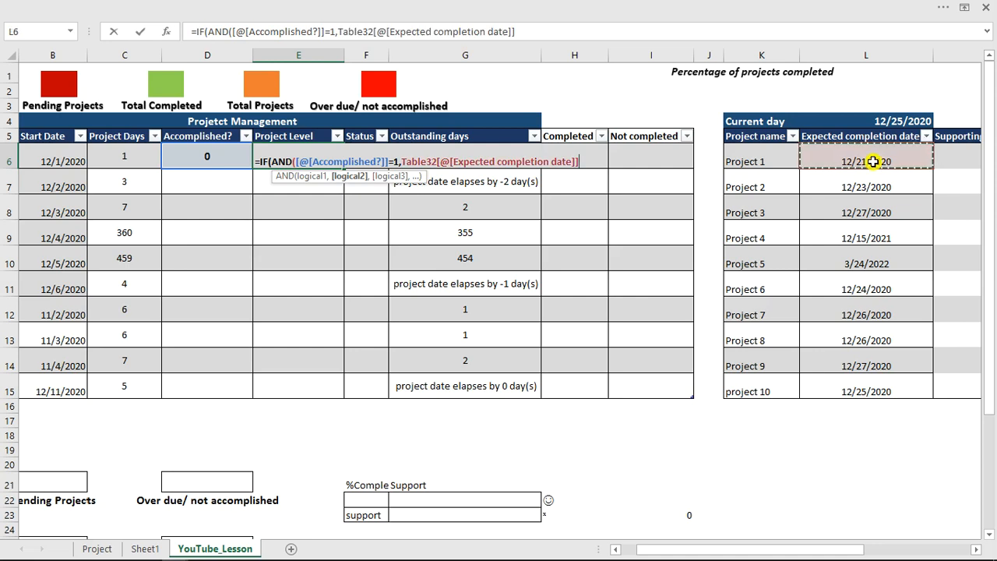
text(<=)
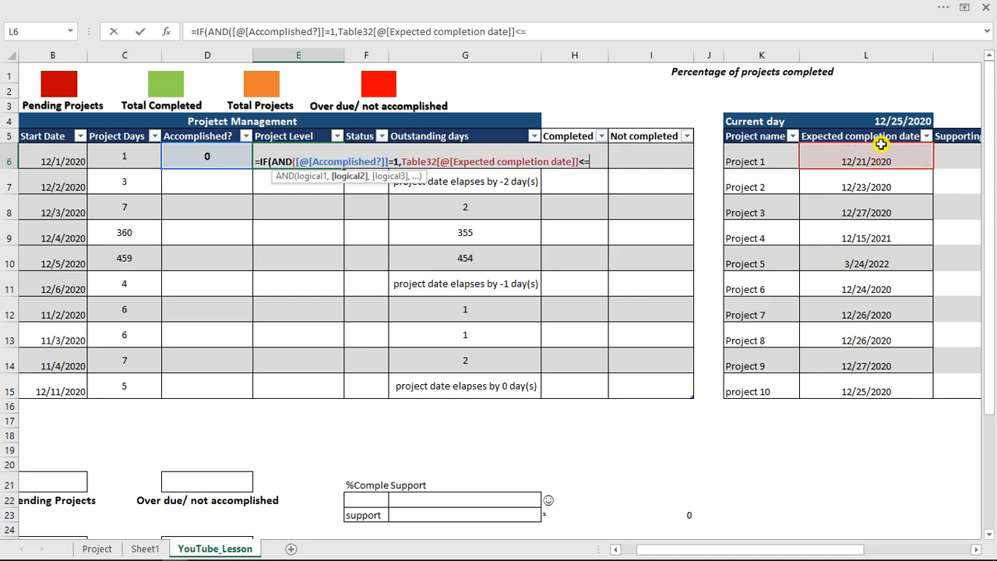
click(889, 122)
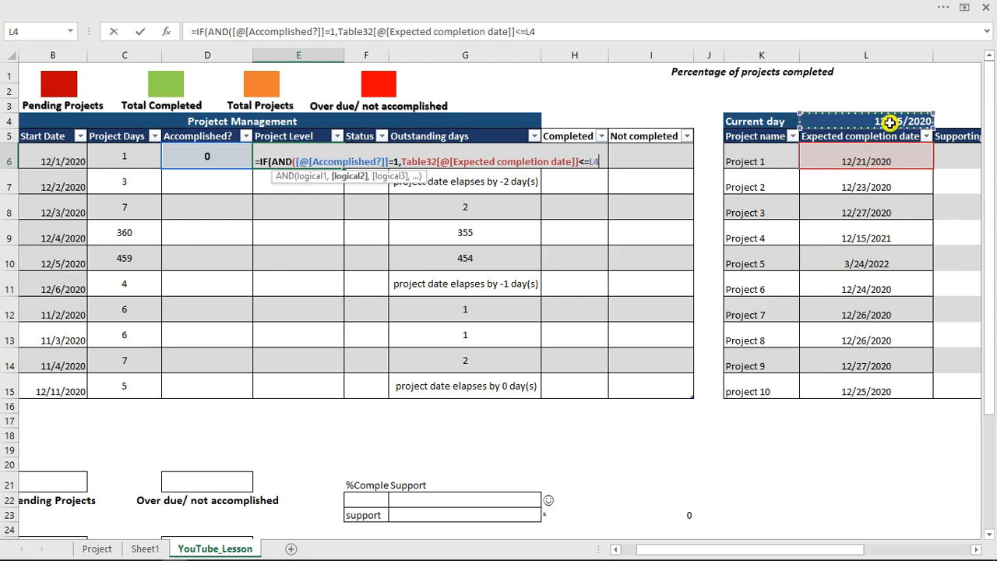
click(526, 31)
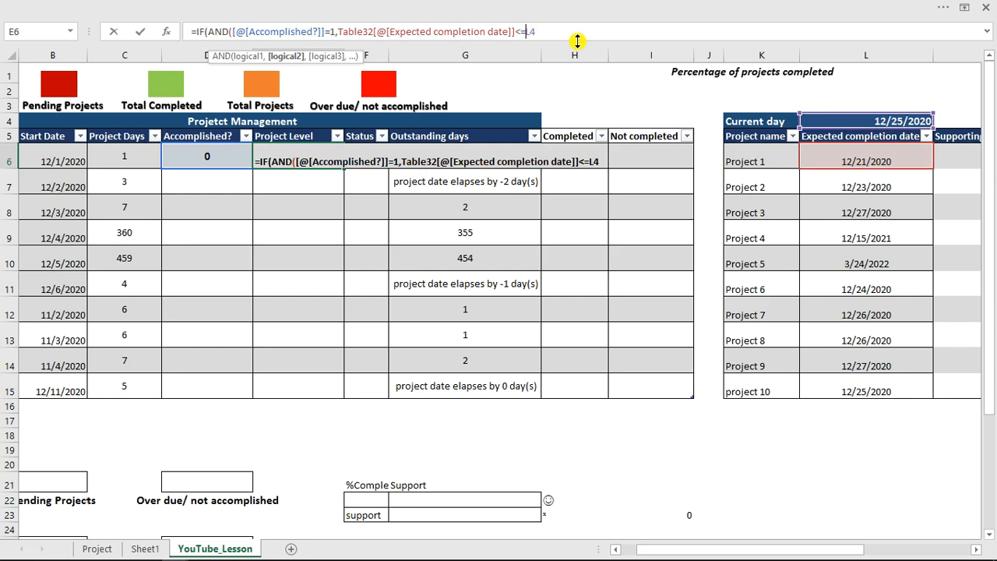
text($)
click(530, 32)
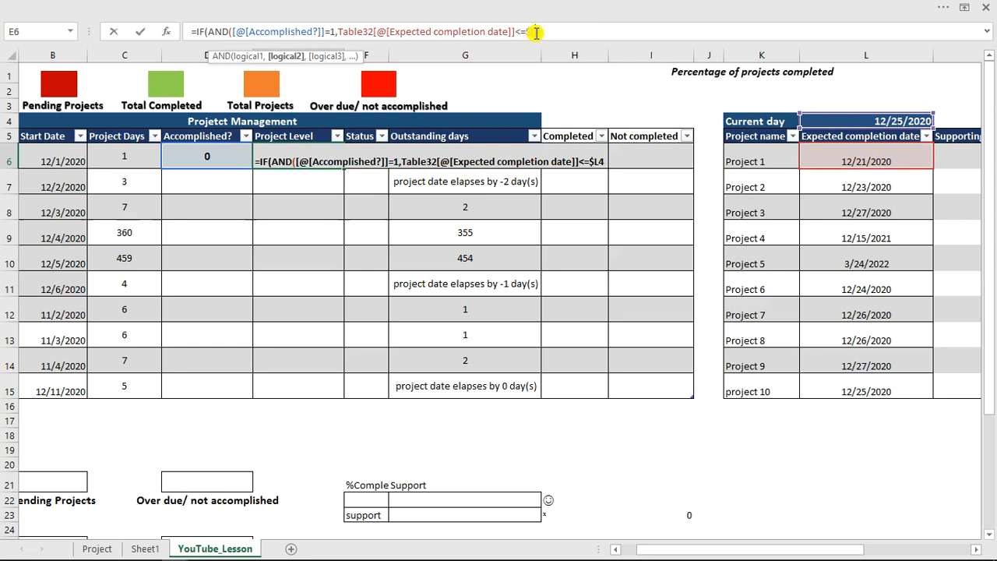
text($4)
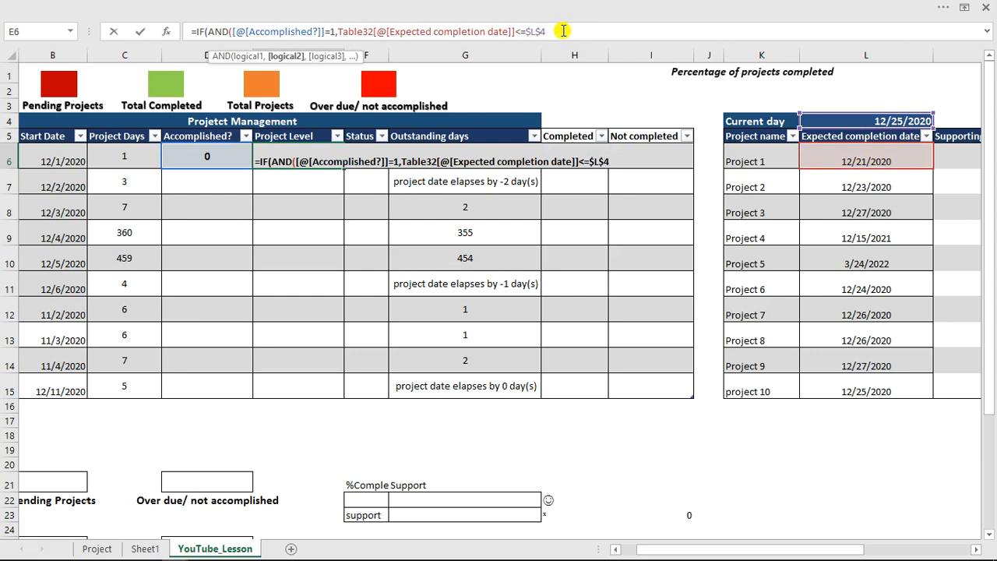
text(),)
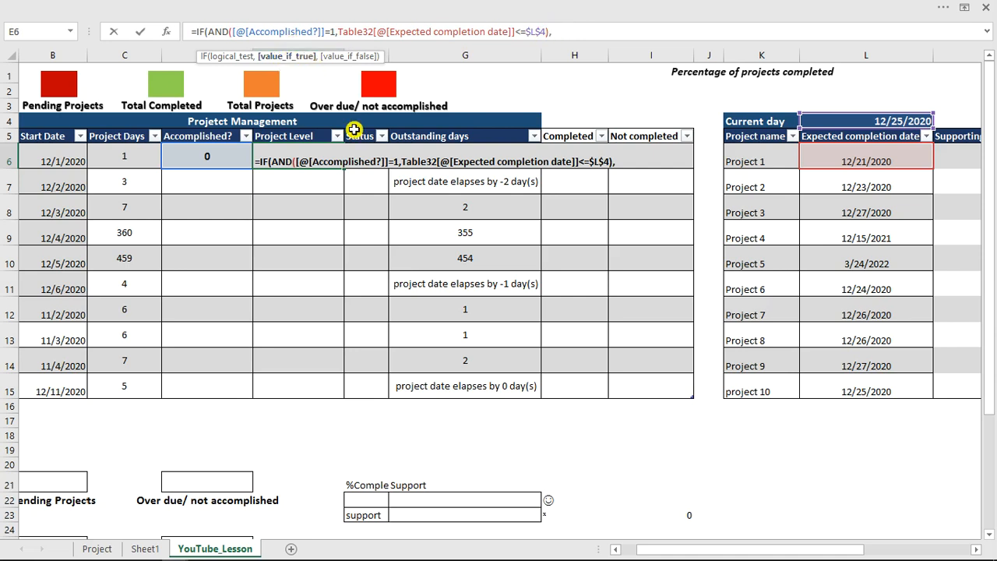
Finish the E6 formula with "Accomplished" as the value if true and "Pending" as the value if false, and commit it.
text("Acc)
text(omplished)
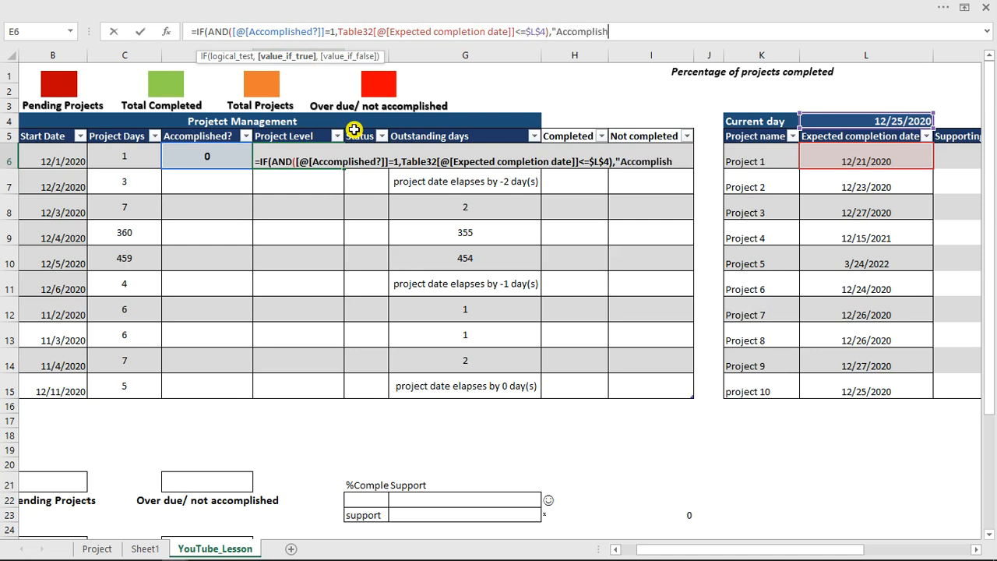
text(",)
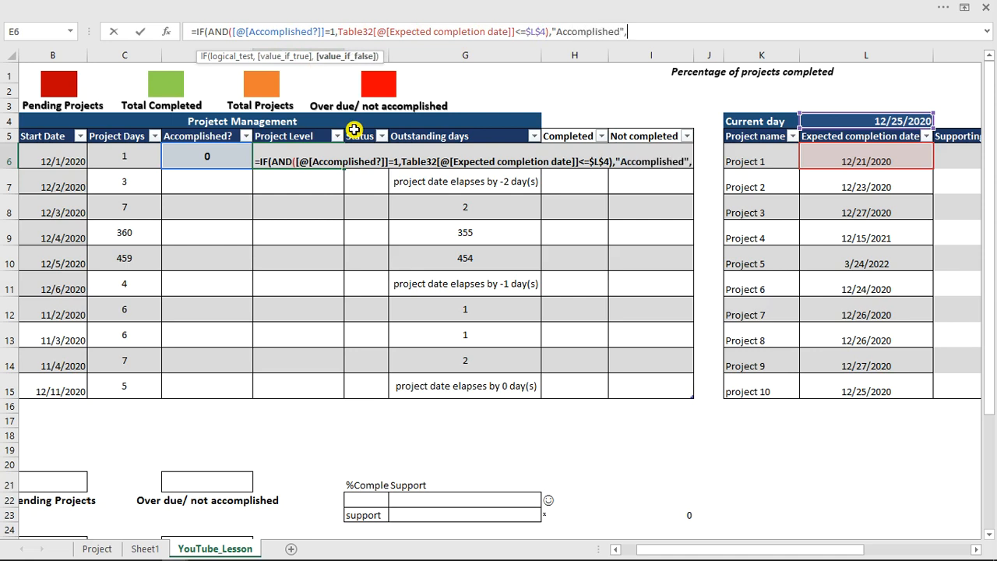
text(P)
key(BackSpace)
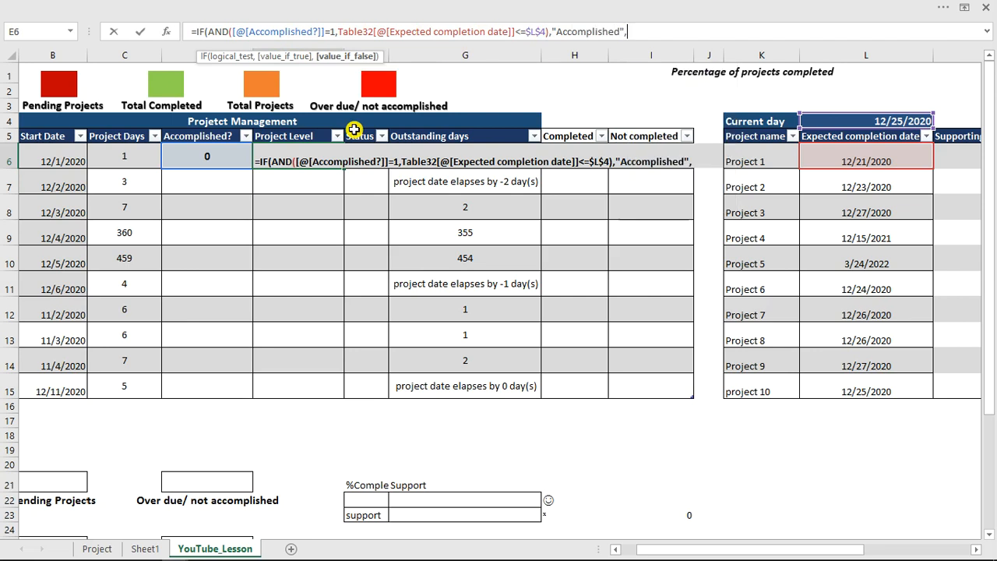
text(")
text(Pending)
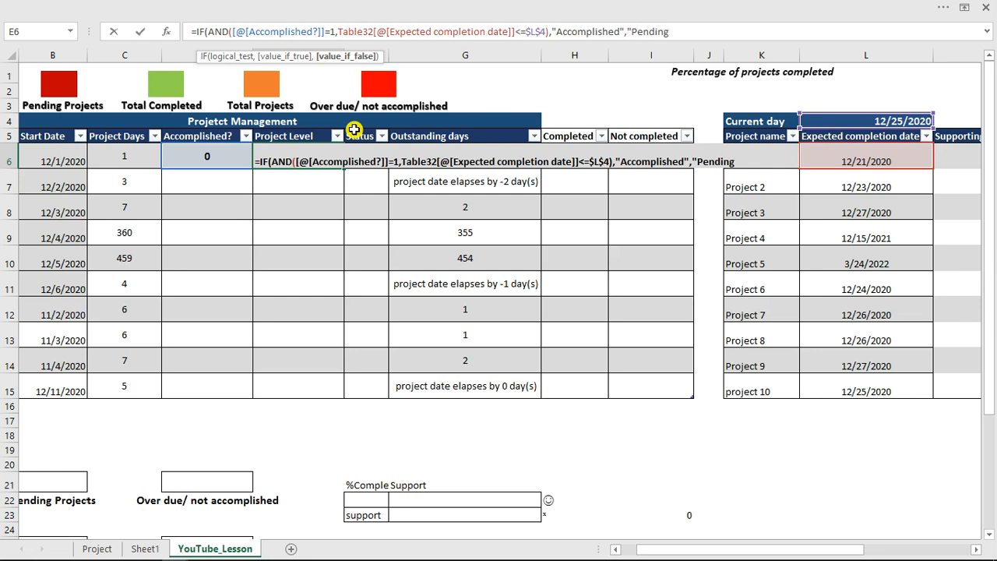
text("))
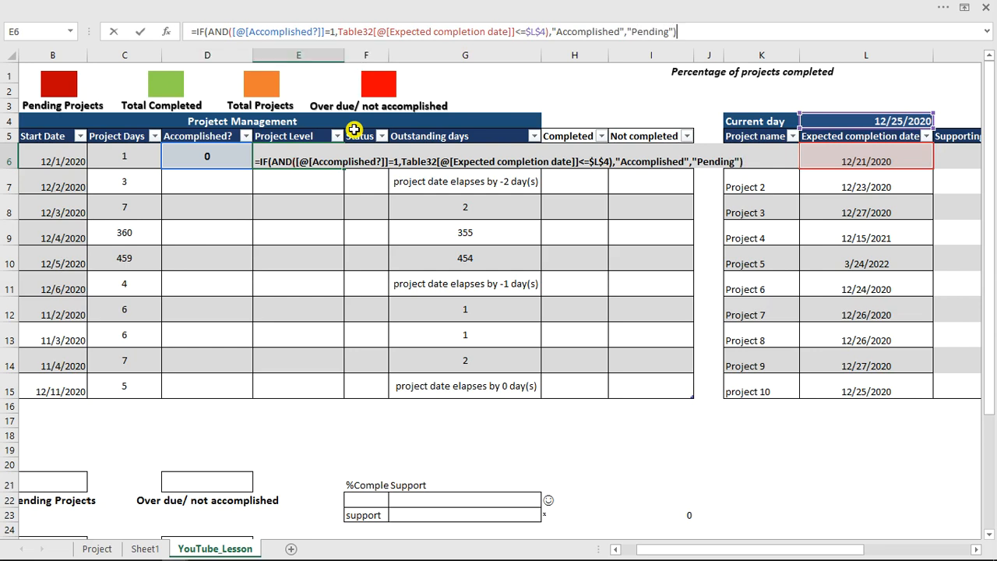
key(Return)
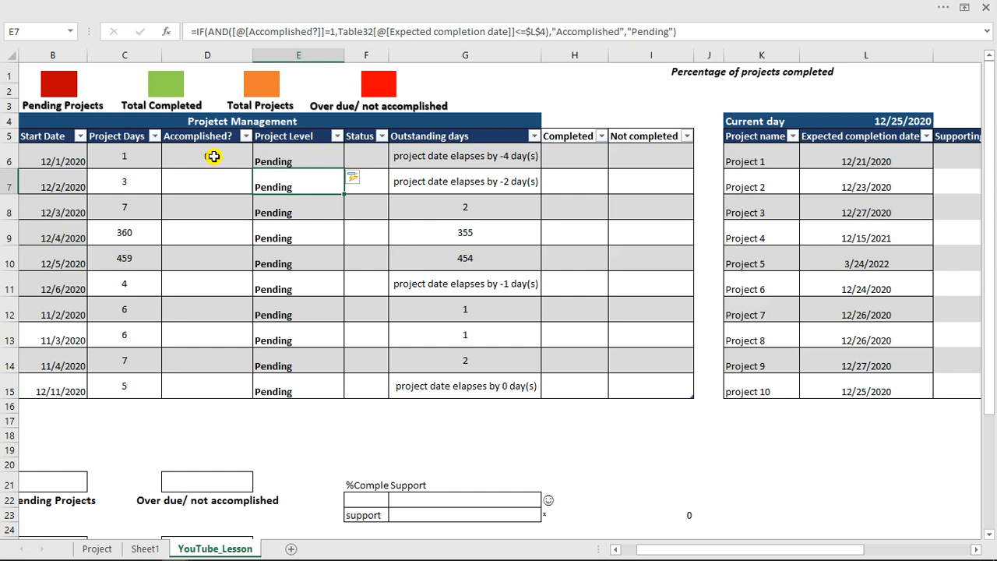
Set the Accomplished? cell D6 to 1 and check the Project Level cells E6:E7.
click(460, 156)
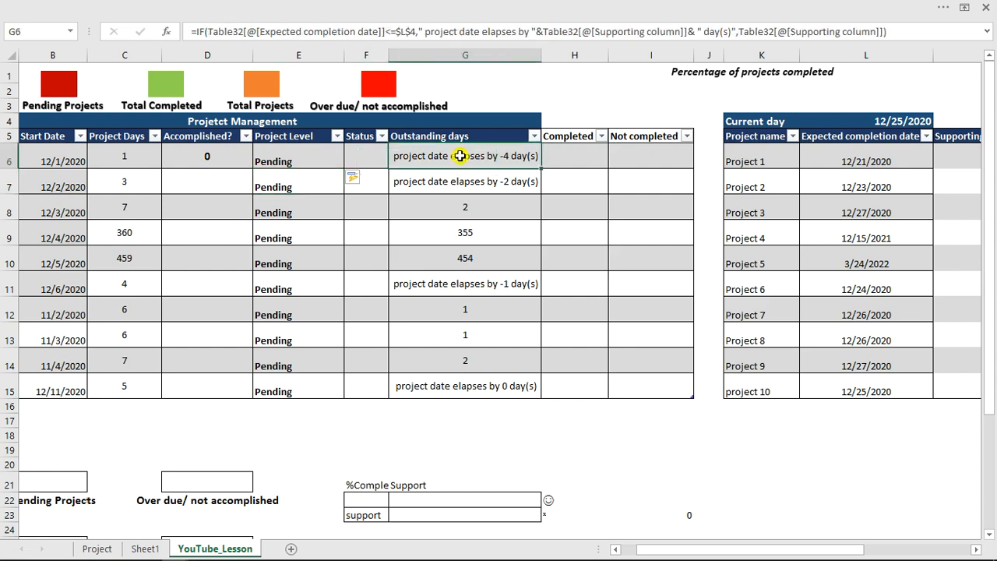
click(275, 160)
drag(275, 160, 273, 286)
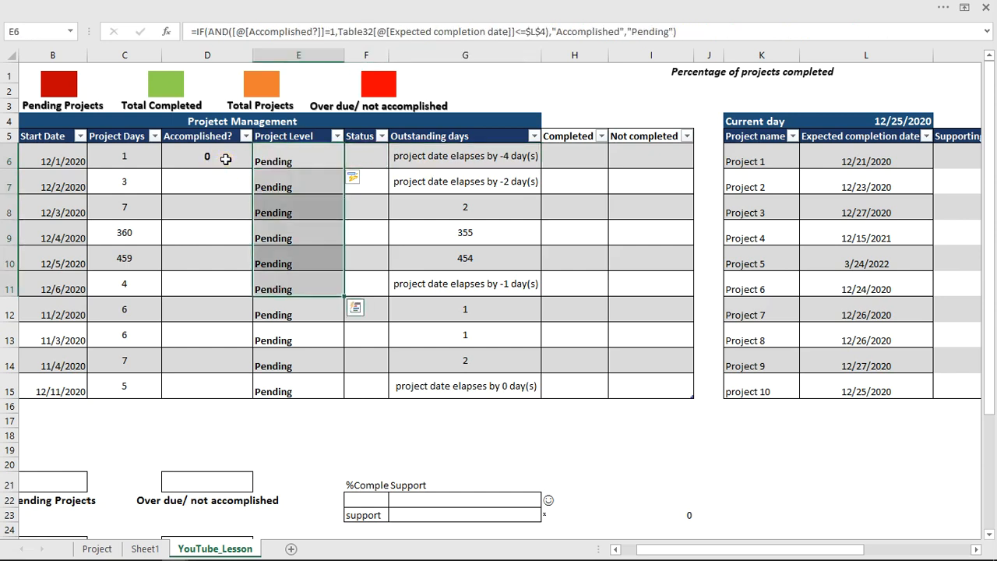
click(223, 159)
click(258, 161)
click(225, 177)
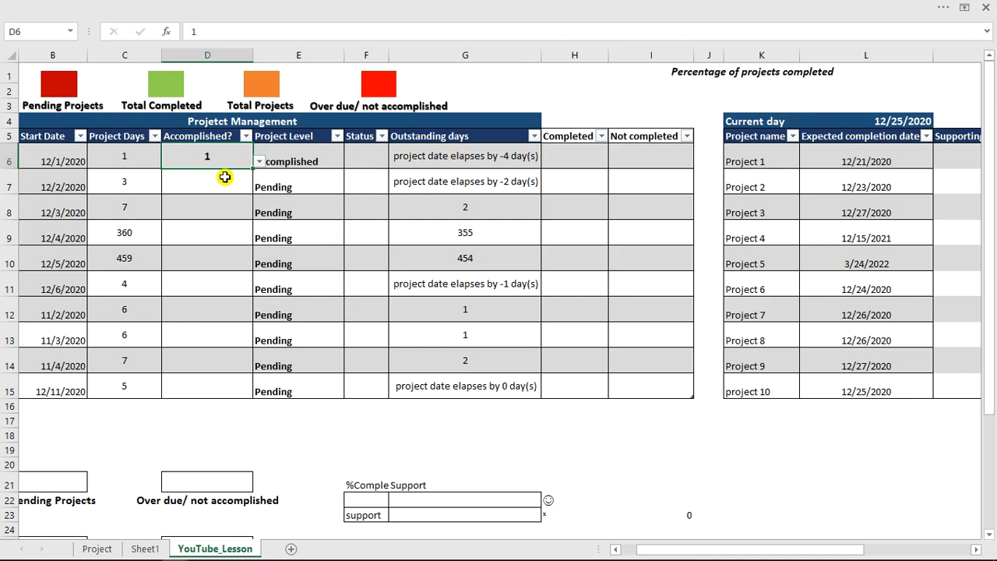
click(285, 164)
click(297, 187)
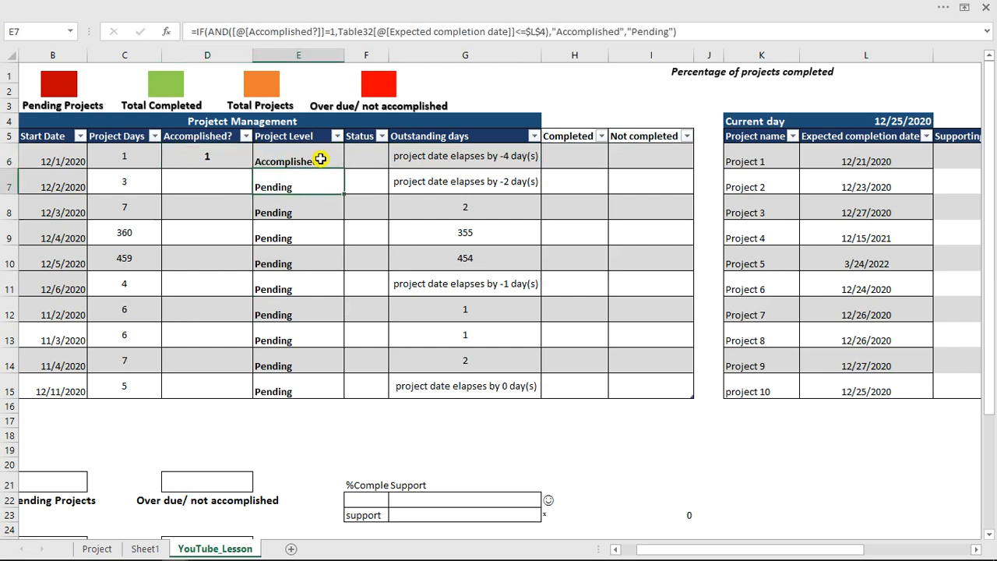
Check the Outstanding days in G8, set the Accomplished? cell D8 to 1 and compare its Project Level.
click(273, 208)
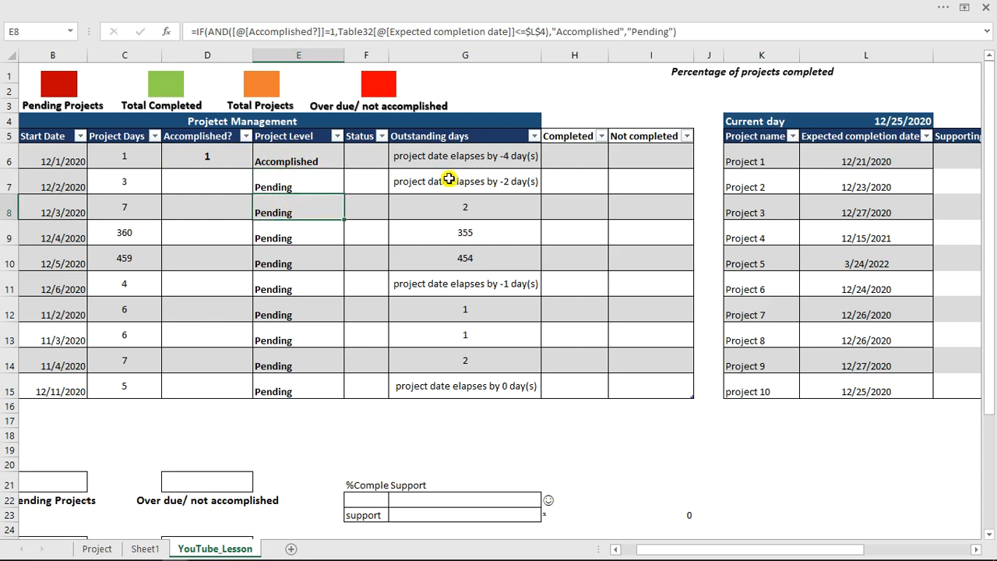
click(461, 209)
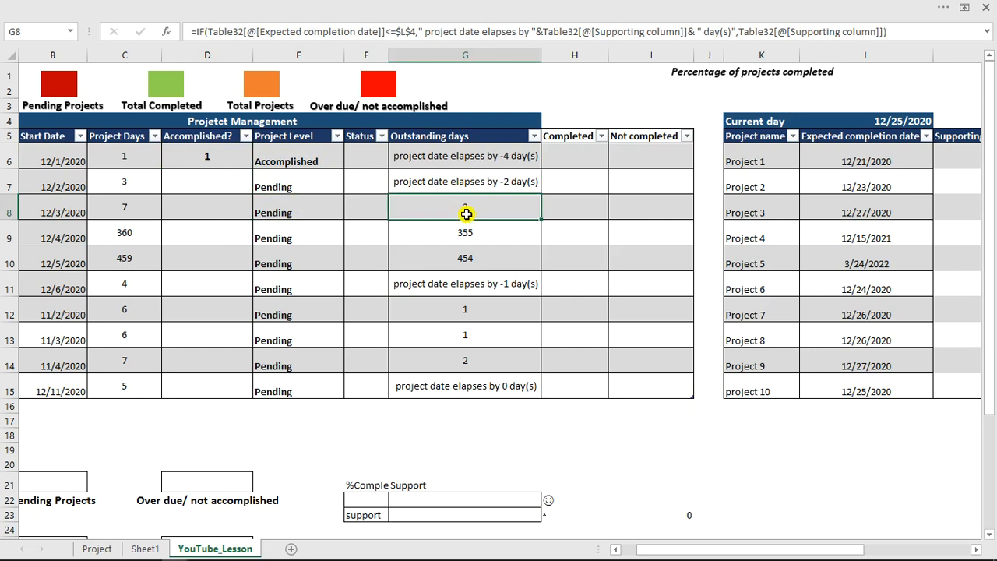
click(200, 207)
click(259, 212)
click(211, 225)
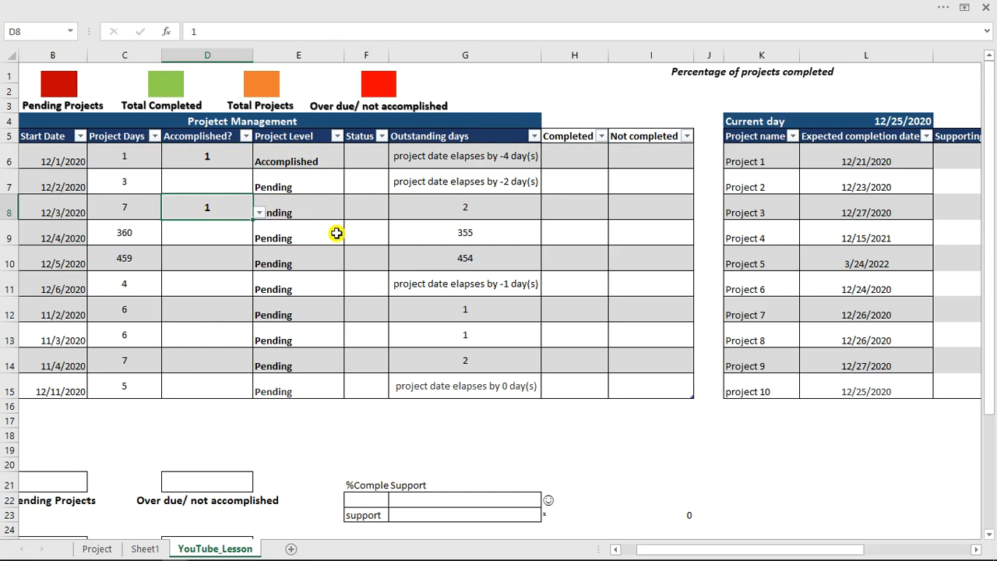
click(303, 240)
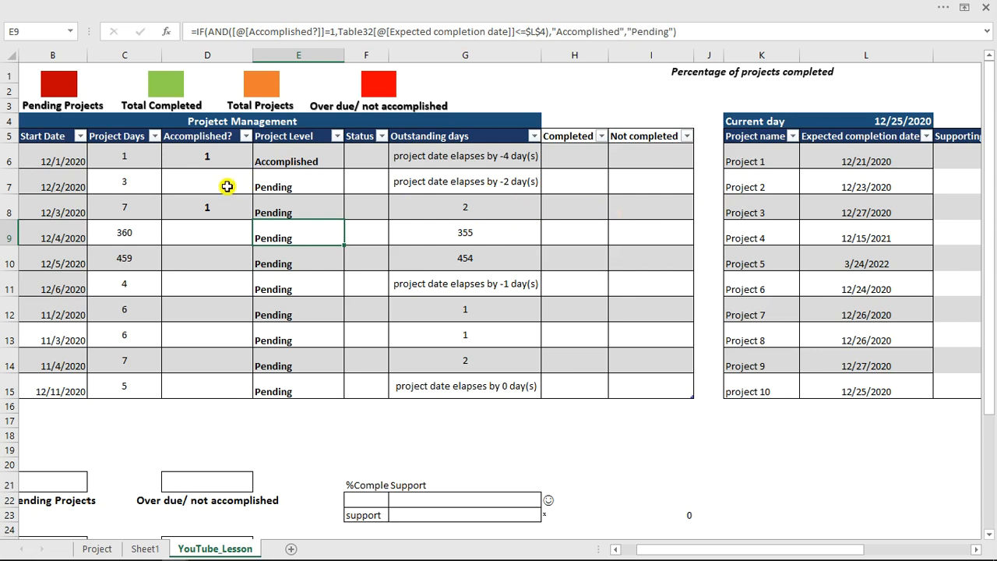
Set the Accomplished? cell D7 to 1.
click(226, 187)
click(259, 187)
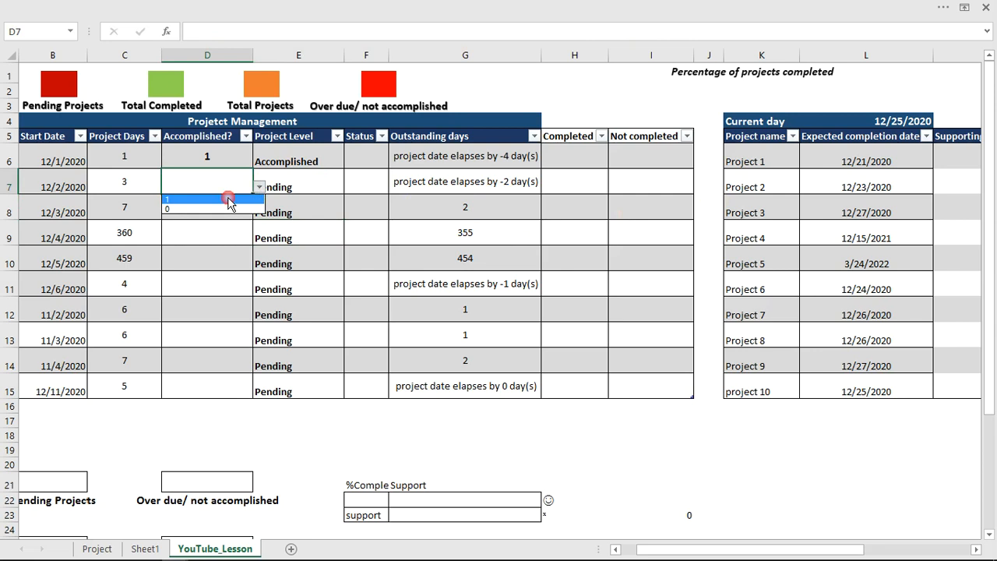
click(230, 201)
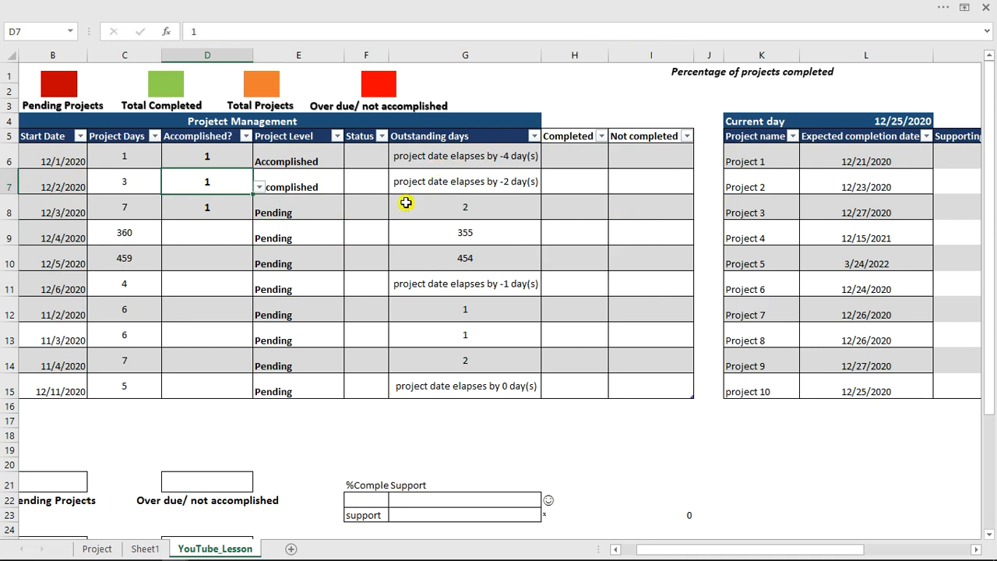
Start an IF formula in Status cell F6 with a nested AND whose first condition is [@[Accomplished?]]=1.
click(369, 156)
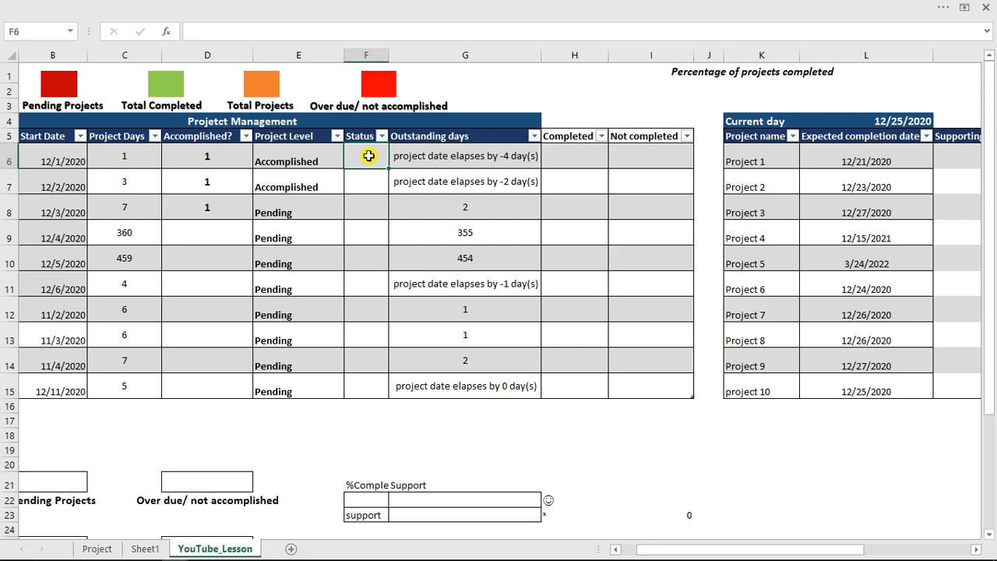
text(=)
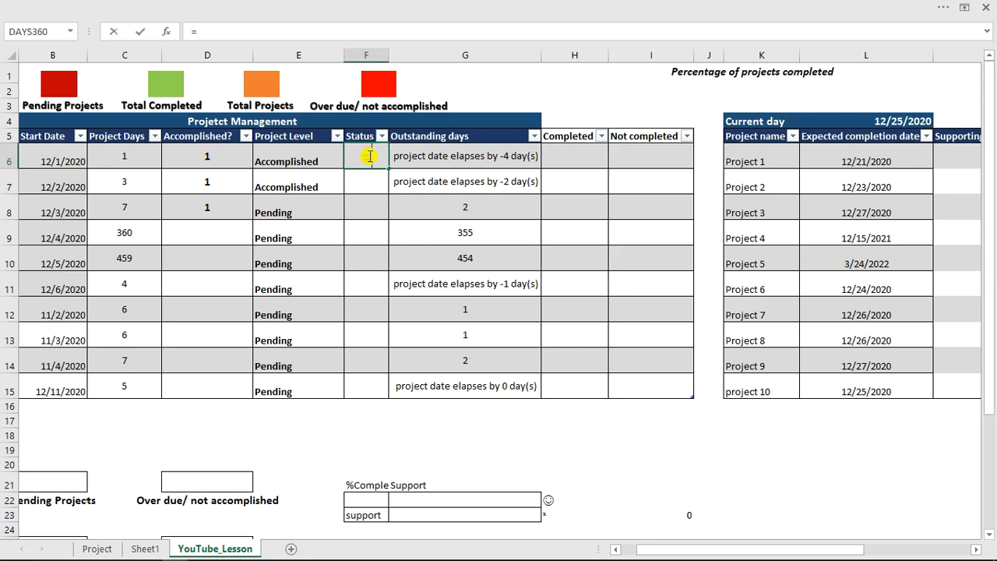
text(if)
key(Tab)
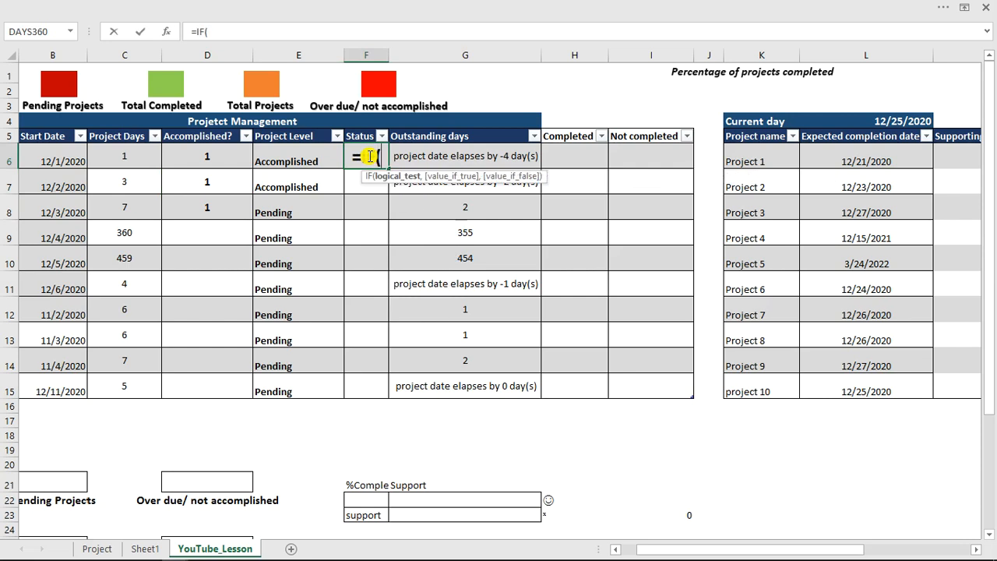
text(and)
key(Tab)
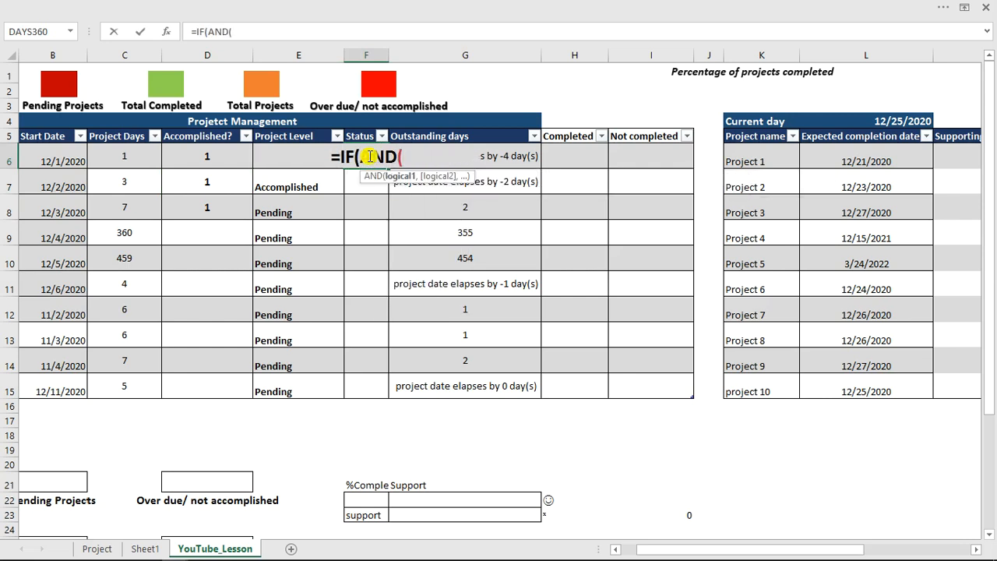
click(222, 153)
text(=1,)
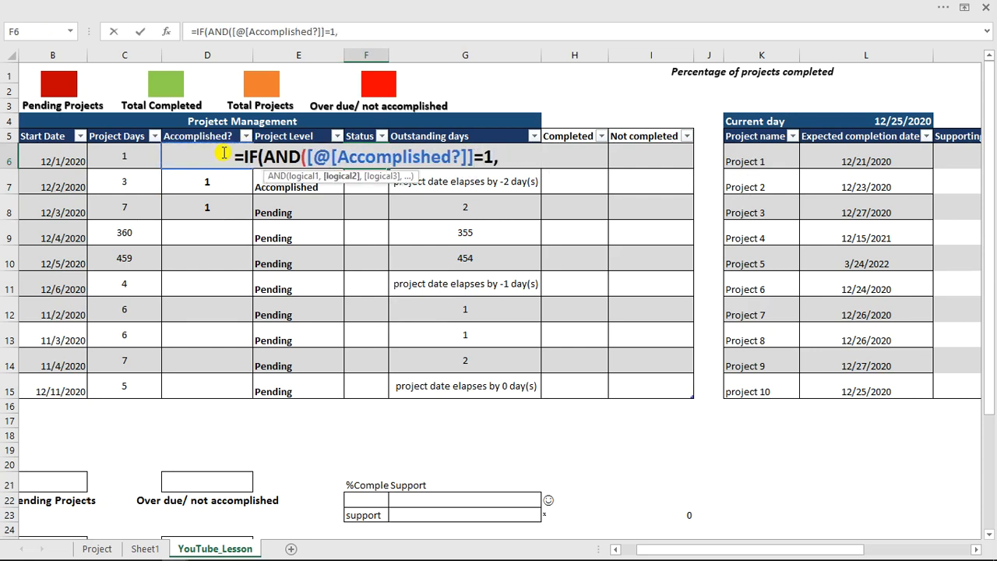
Add [@[Project Level]]="accomplished" as the second AND condition in F6 and close the AND function.
click(272, 206)
key(Up)
key(Up)
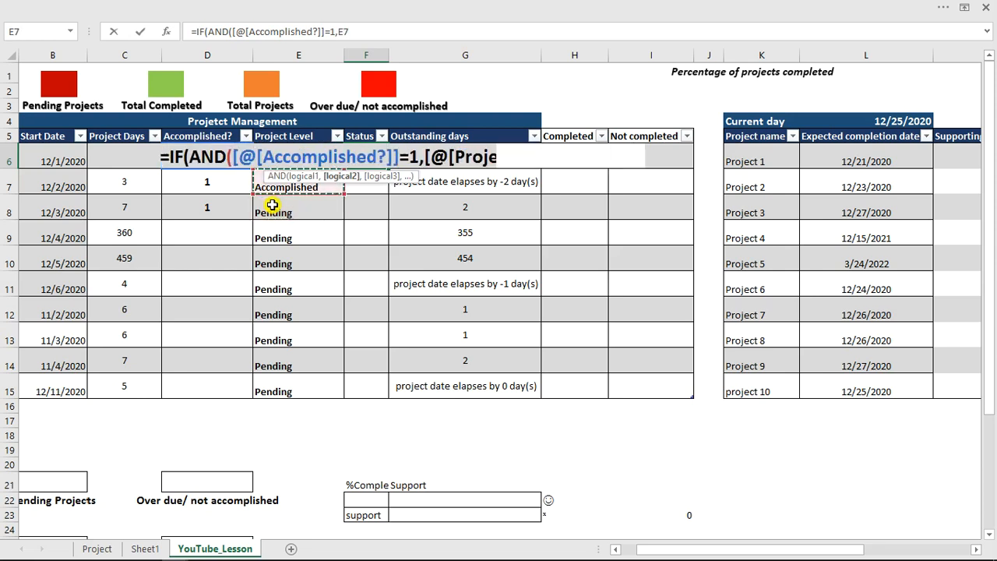
text(=)
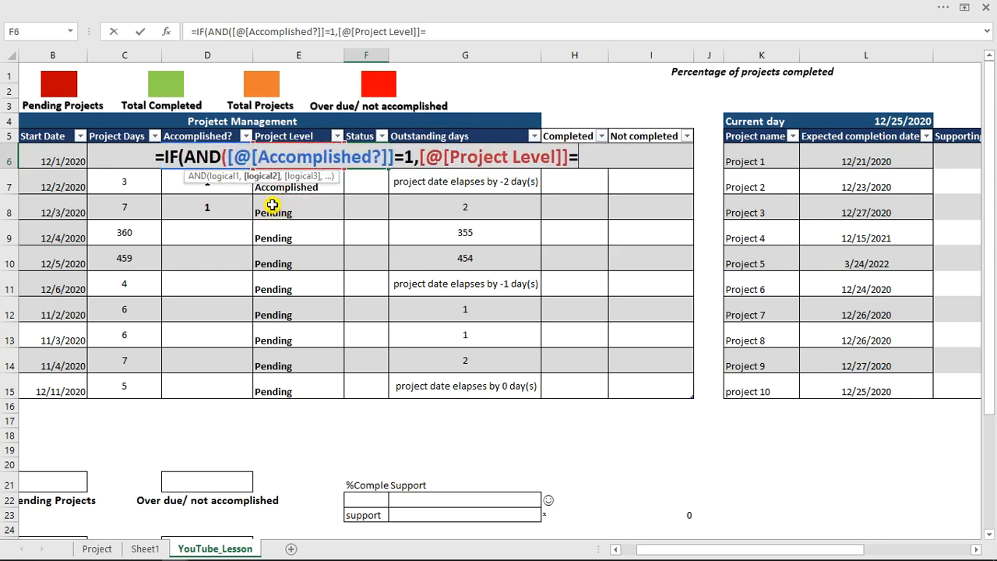
text("acco)
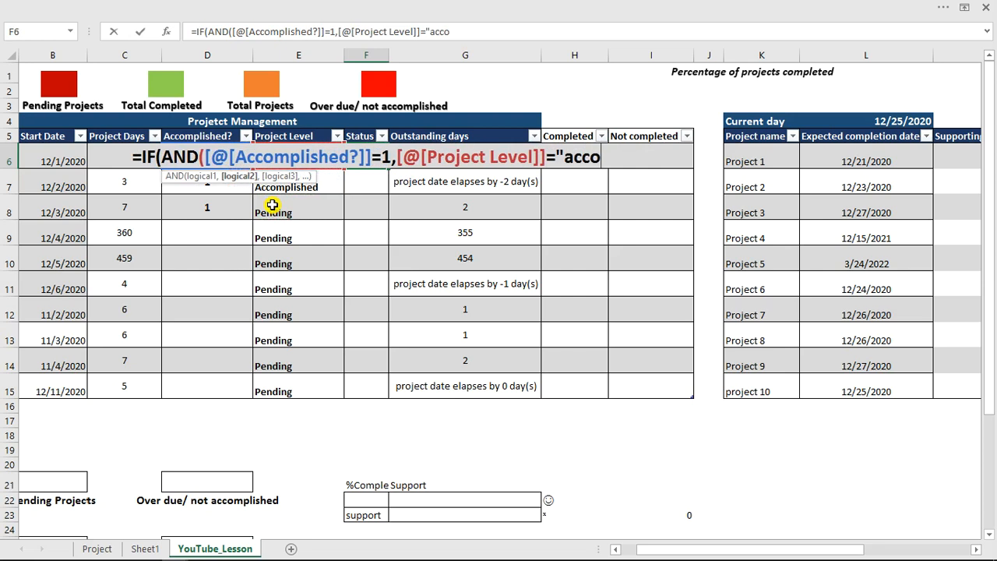
text(mplished)
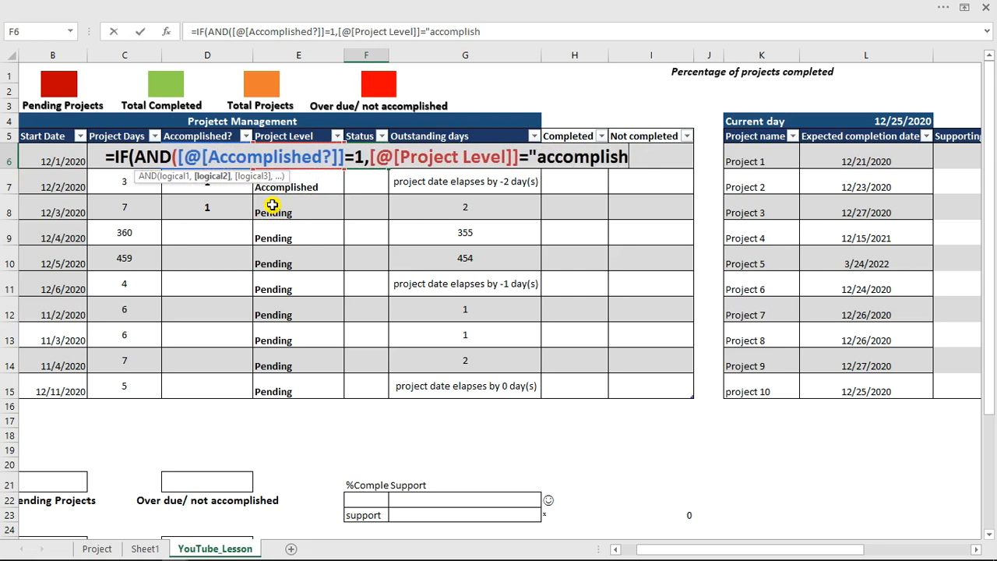
text(")
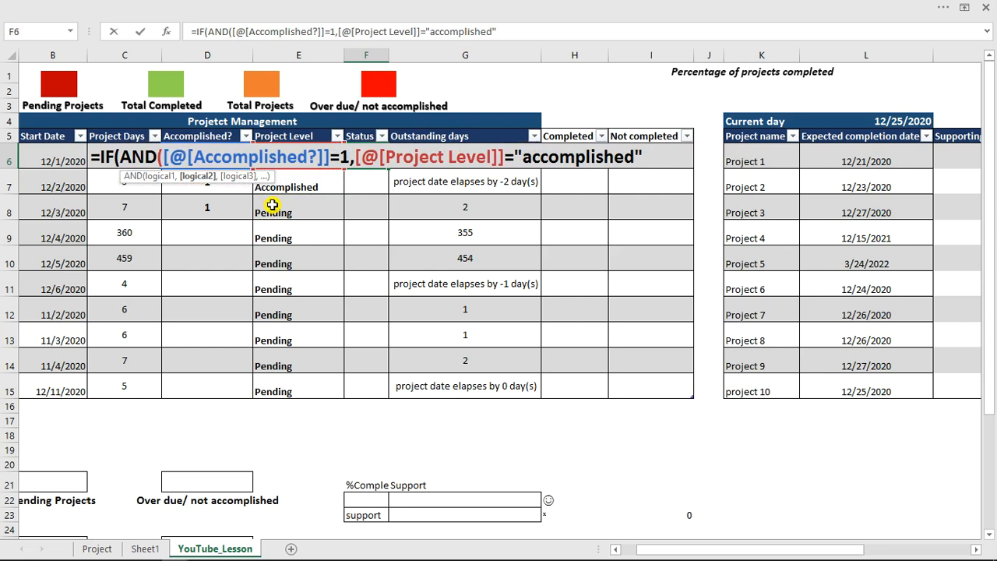
text())
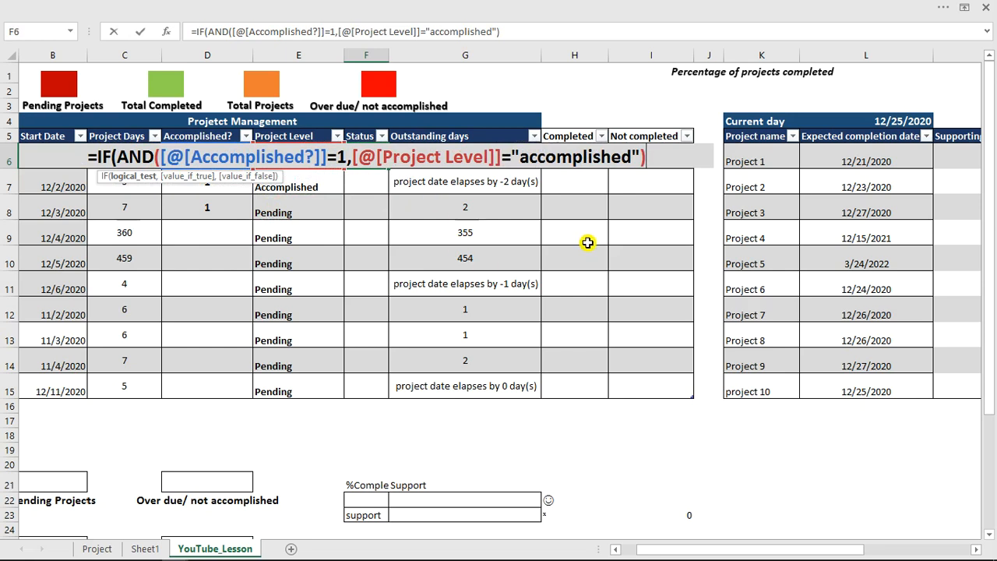
Finish the F6 Status formula with H22 as the value if true and H23 as the value if false.
text(,)
click(553, 499)
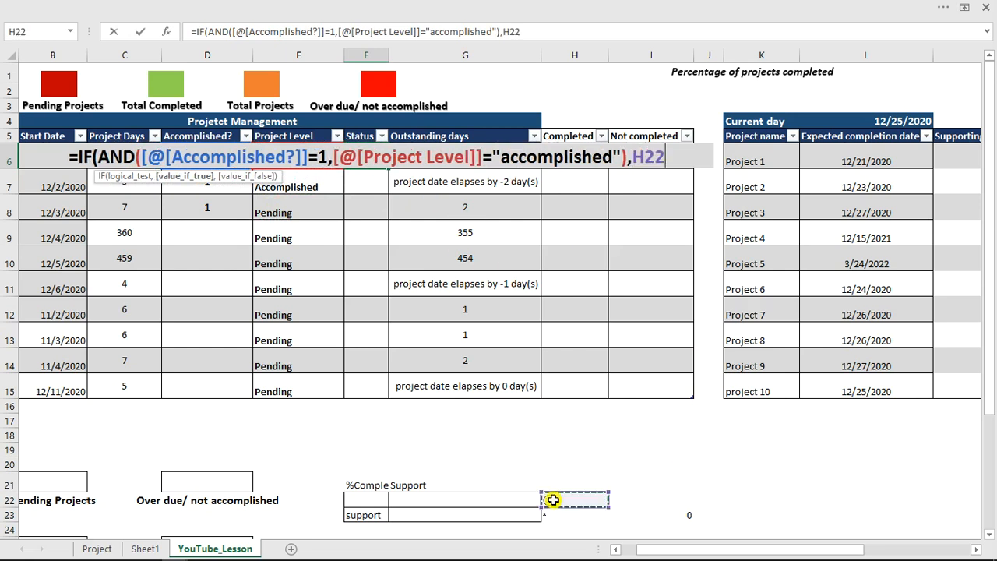
text(,)
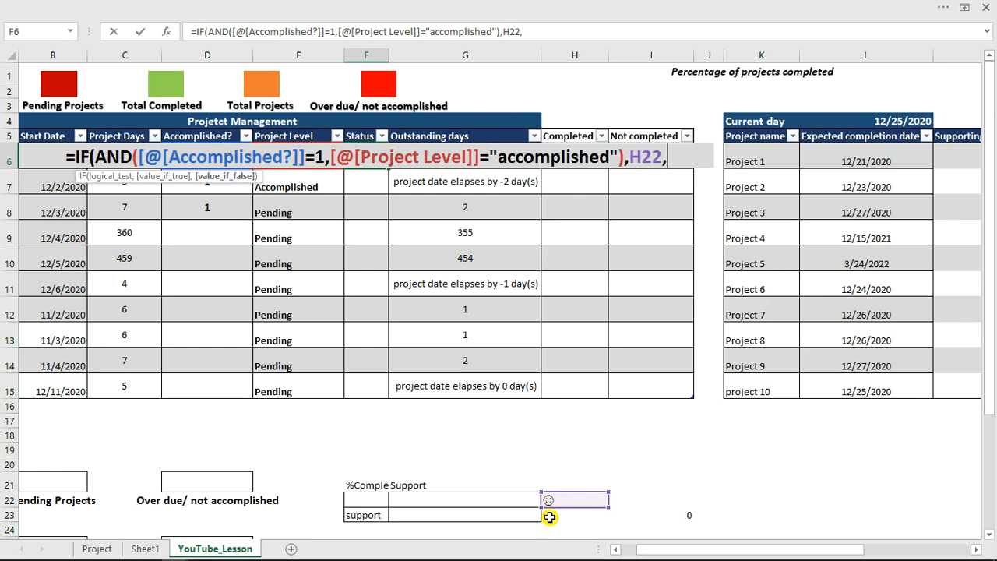
click(549, 516)
click(549, 515)
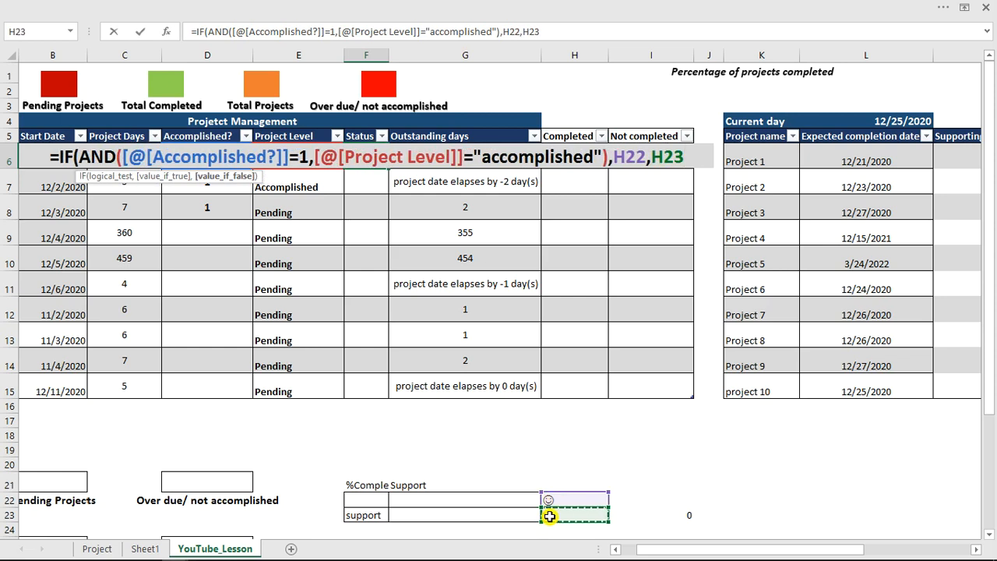
text())
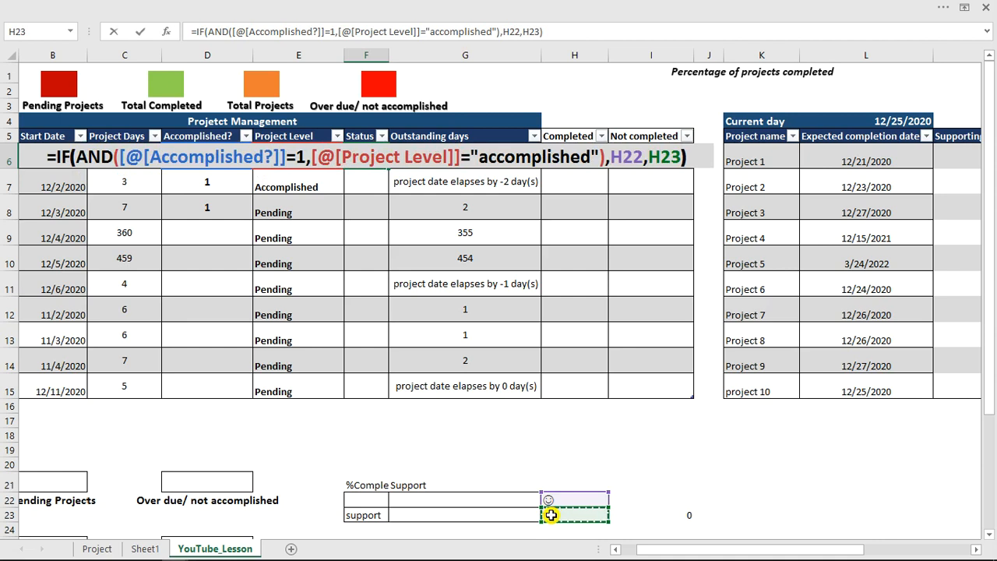
key(Return)
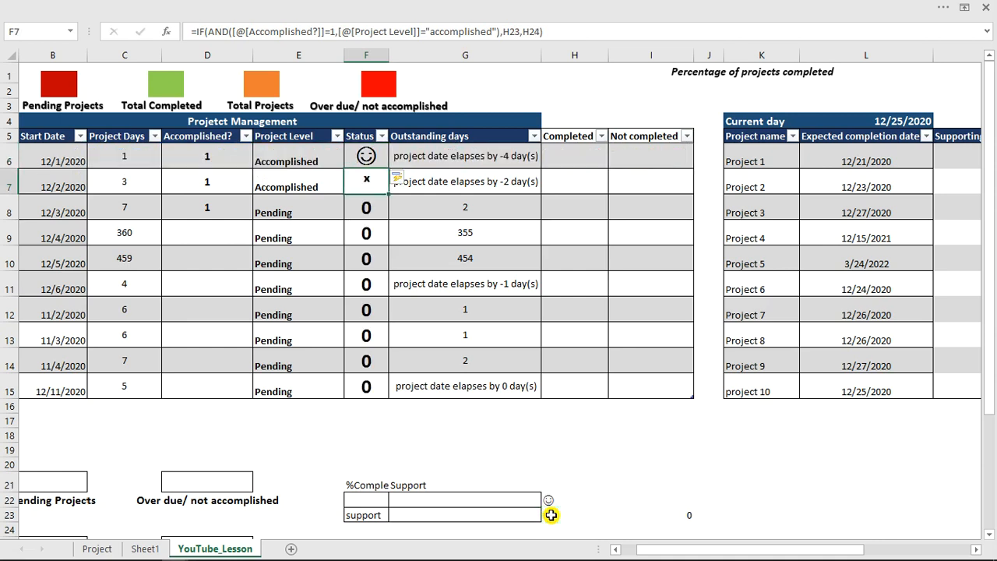
Inspect the filled-down Status formulas in F11 and F7 to check which symbol cells they reference.
click(366, 283)
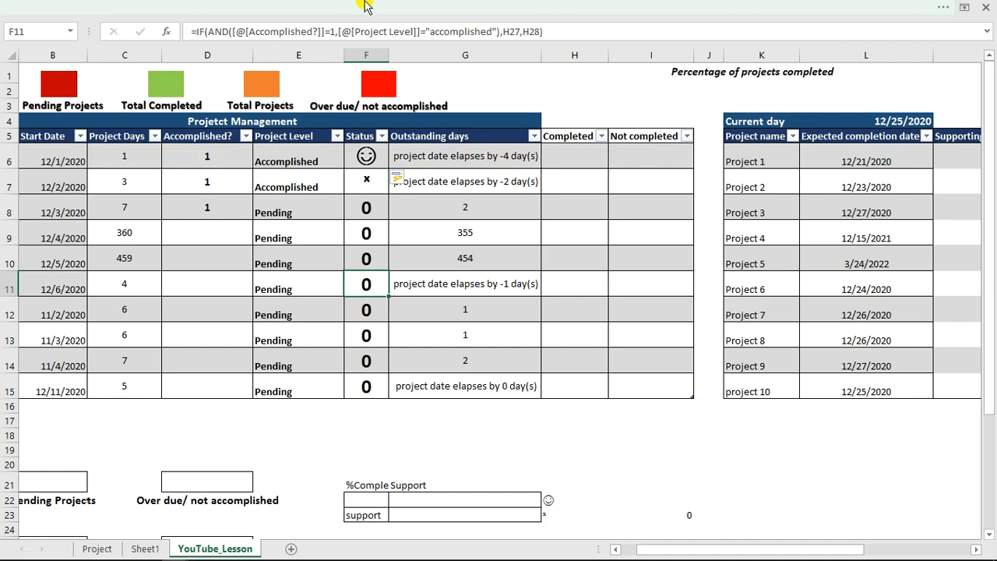
click(367, 31)
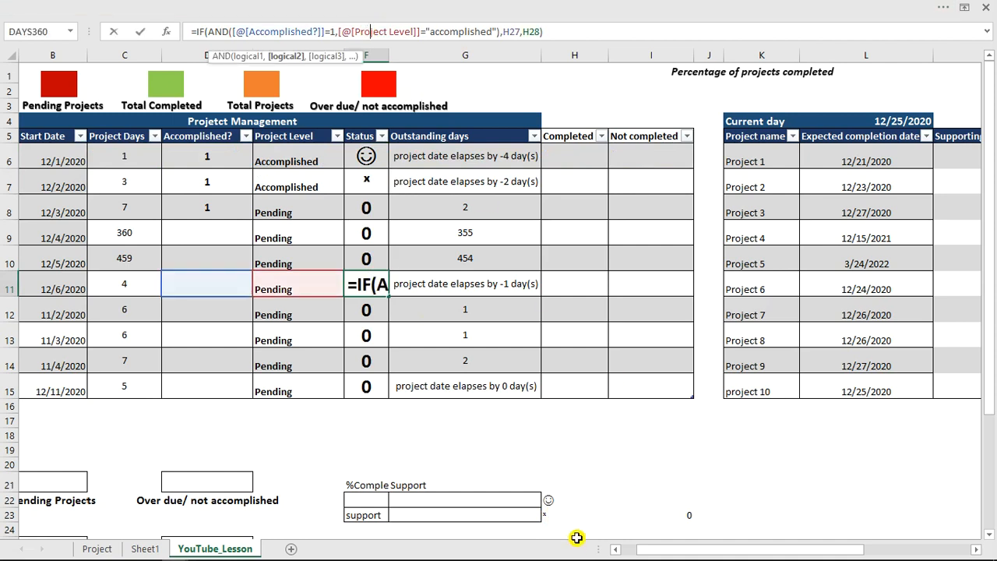
key(Escape)
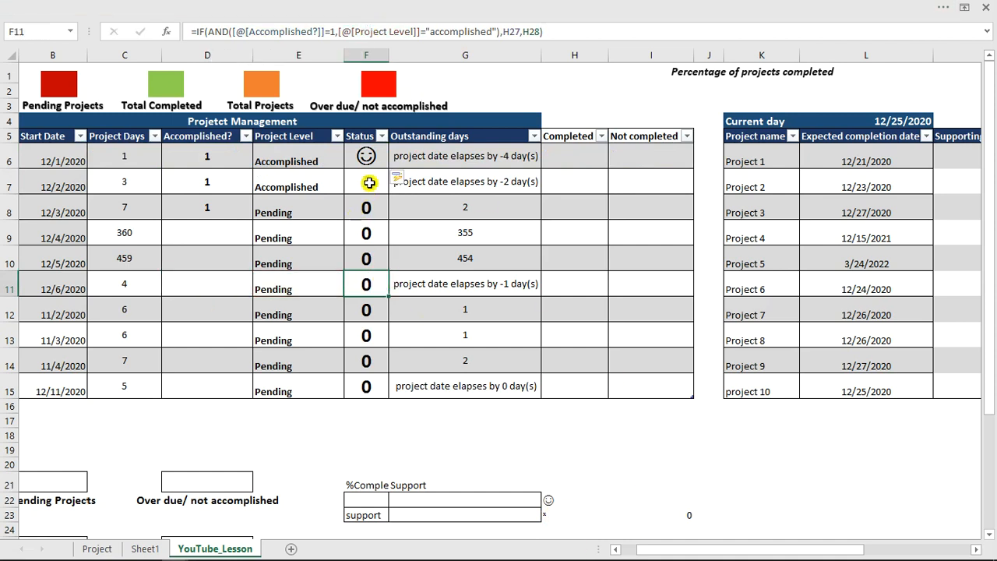
click(369, 182)
double_click(369, 183)
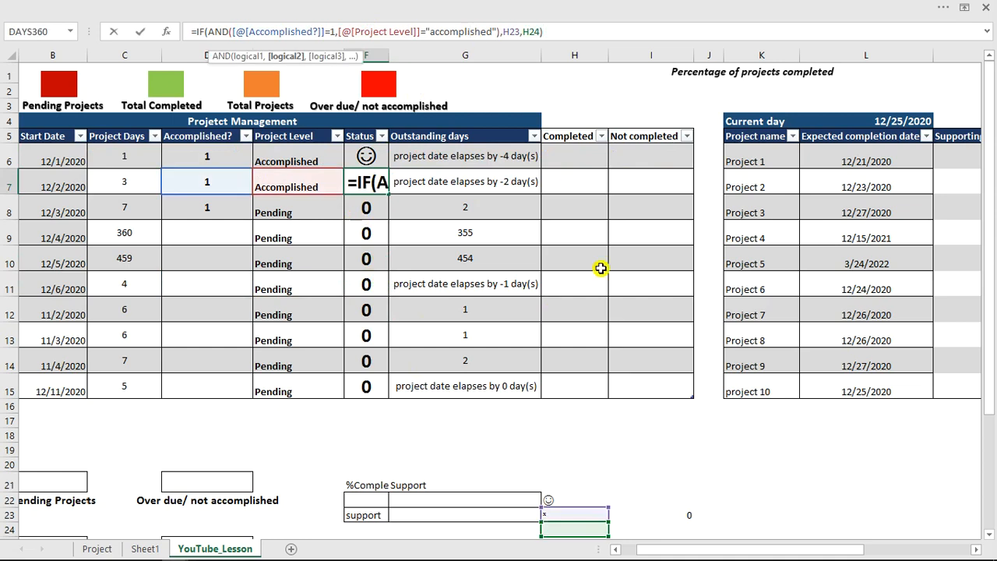
key(ctrl+Return)
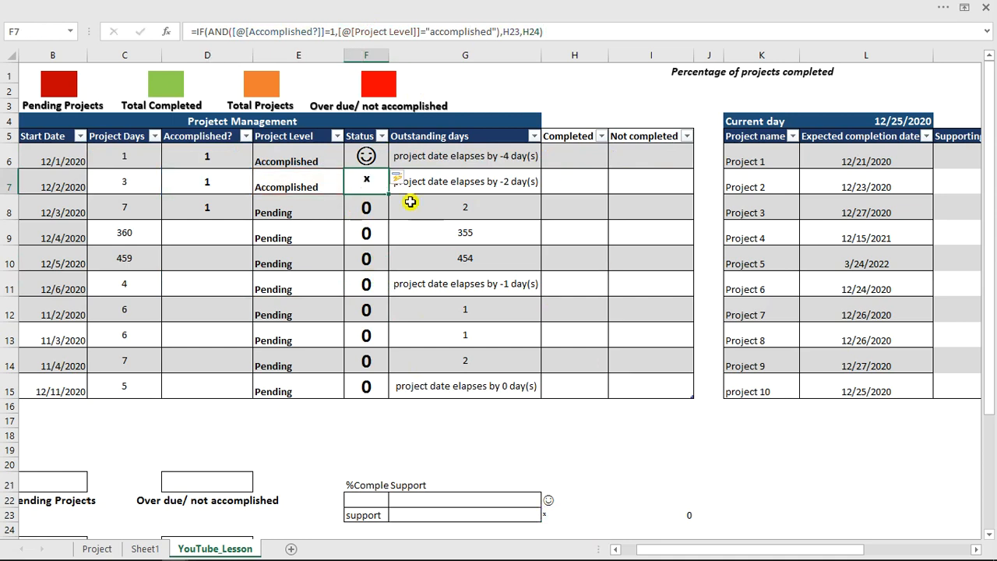
Make the symbol references in the F6 Status formula absolute, as $H$22 and $H$23.
click(369, 155)
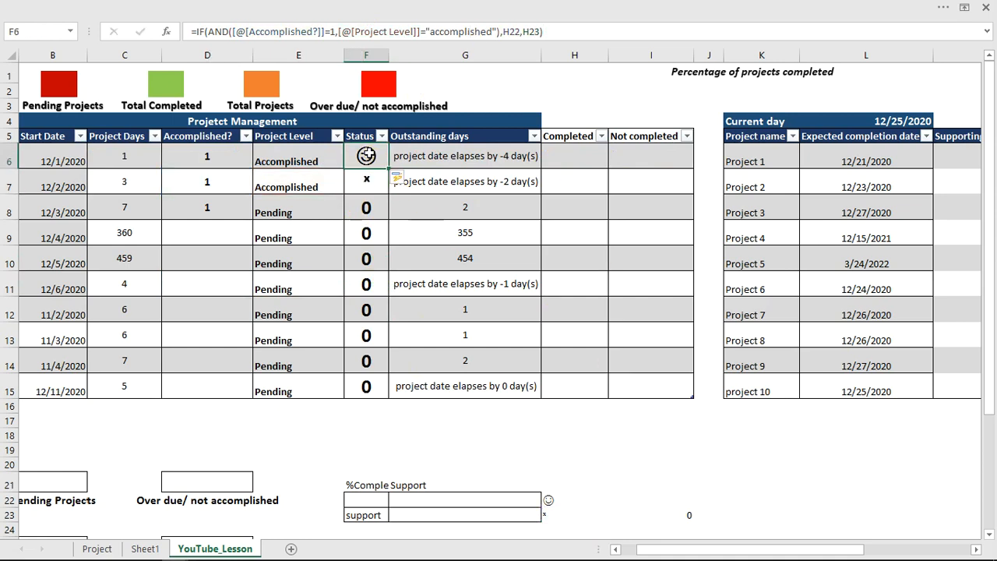
click(499, 32)
key(F4)
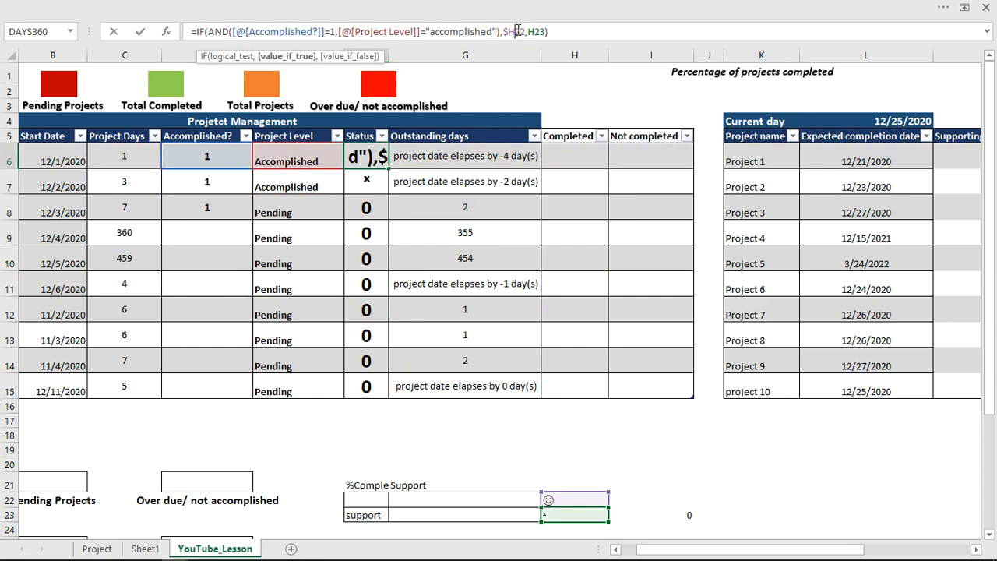
text(H$)
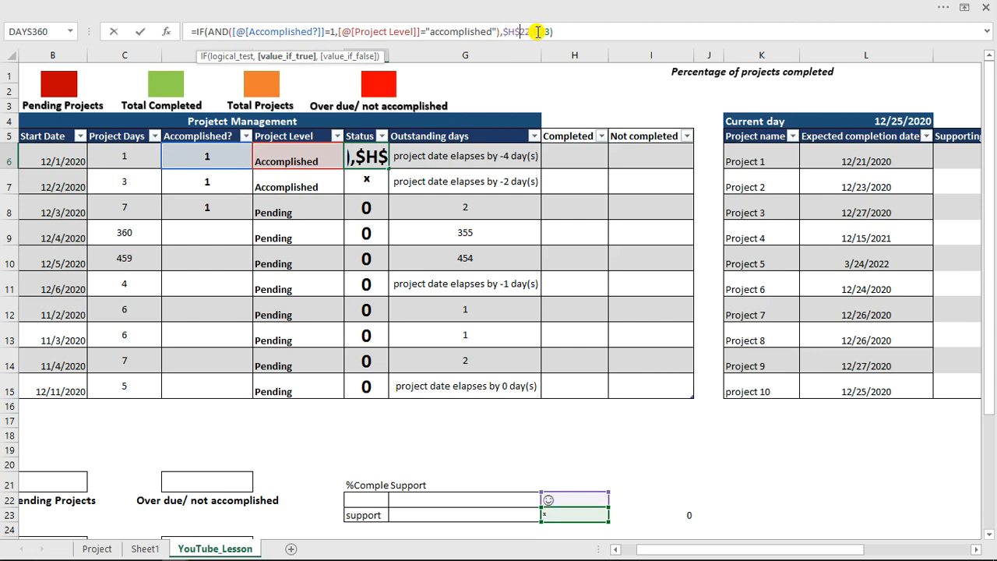
click(540, 31)
text($)
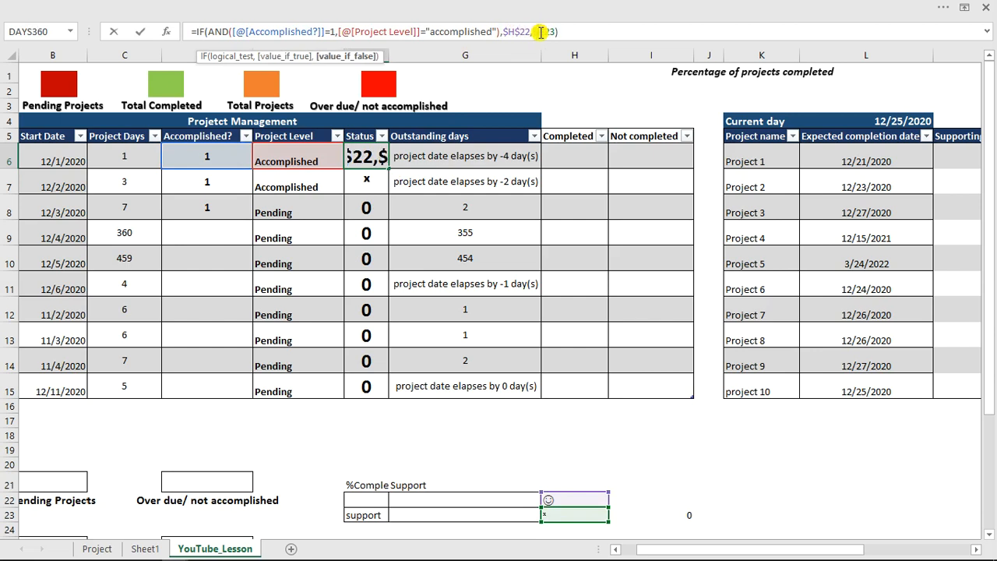
text(H$23)
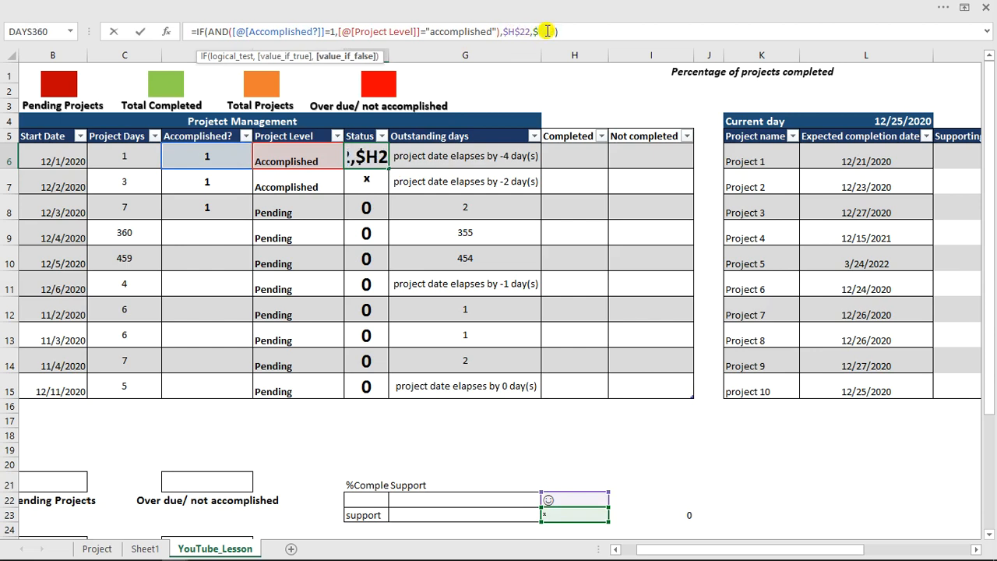
key(Return)
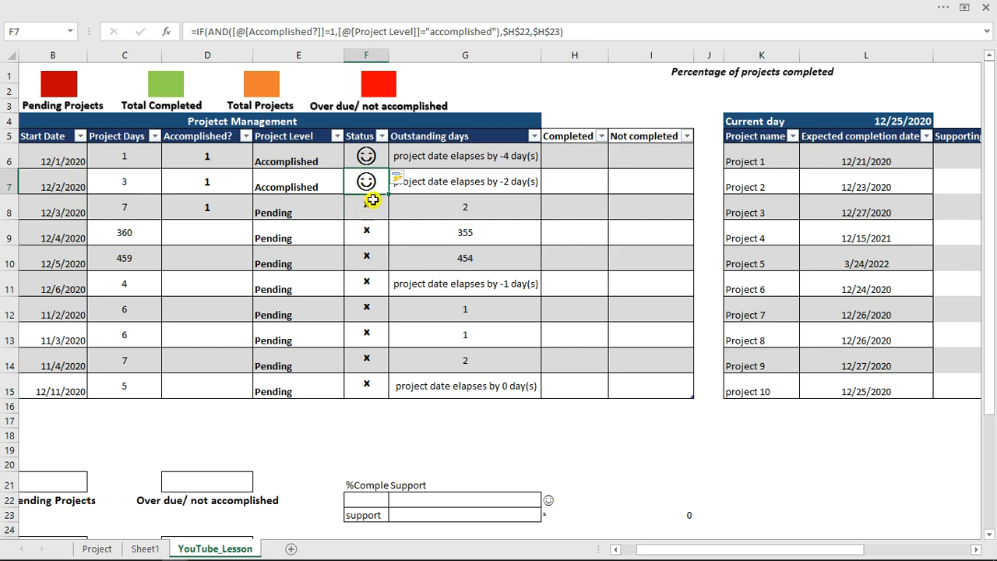
Set the Accomplished? cells D11 and D12 to 1.
click(244, 287)
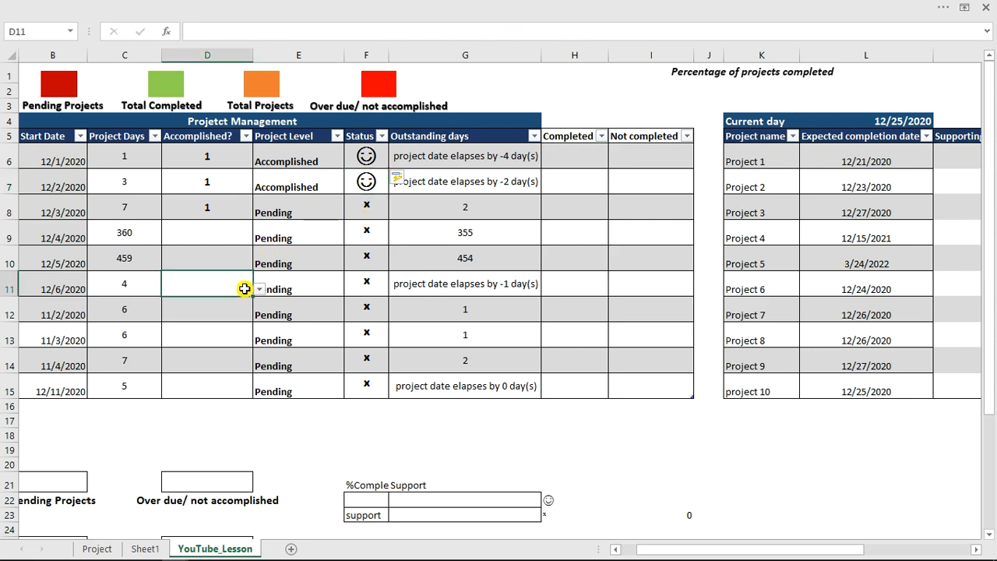
click(260, 288)
click(222, 301)
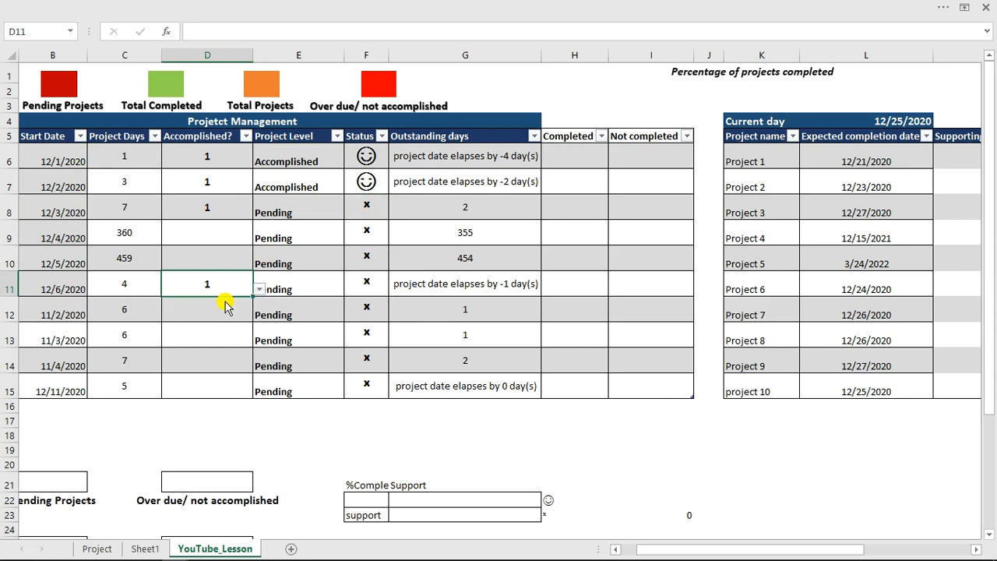
click(221, 314)
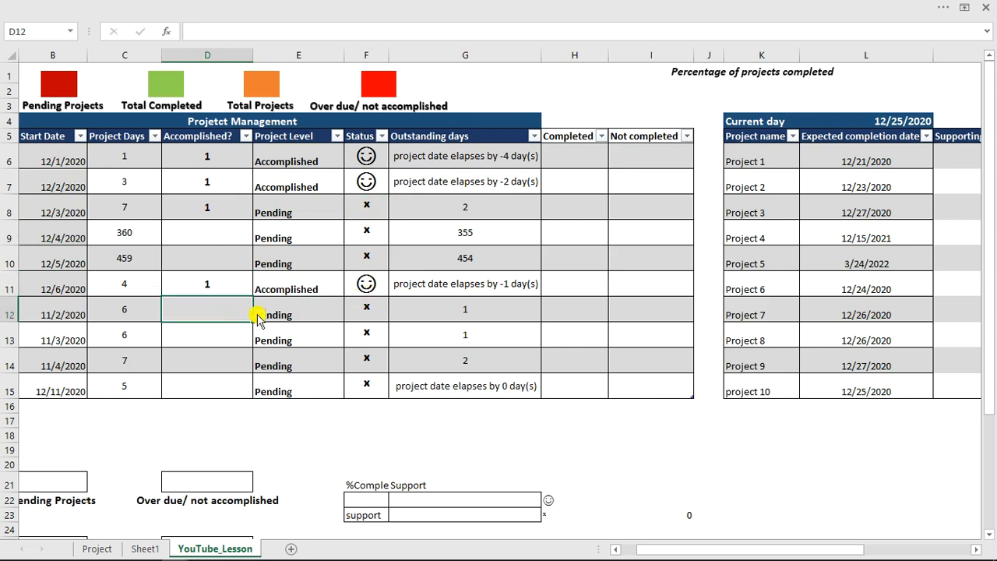
click(259, 315)
click(216, 324)
Replace the AND function with OR in the F6 Status formula.
click(366, 159)
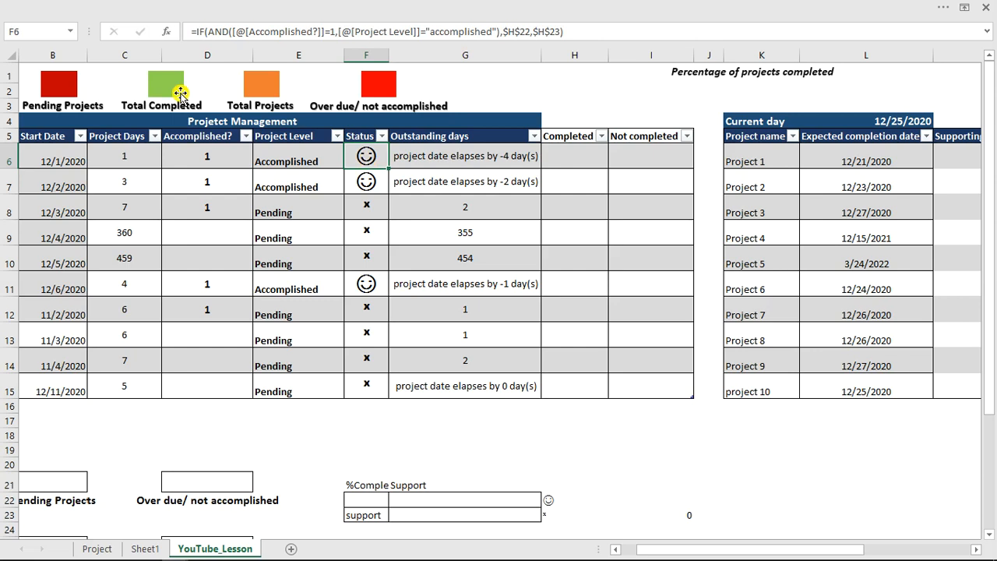
drag(229, 32, 209, 35)
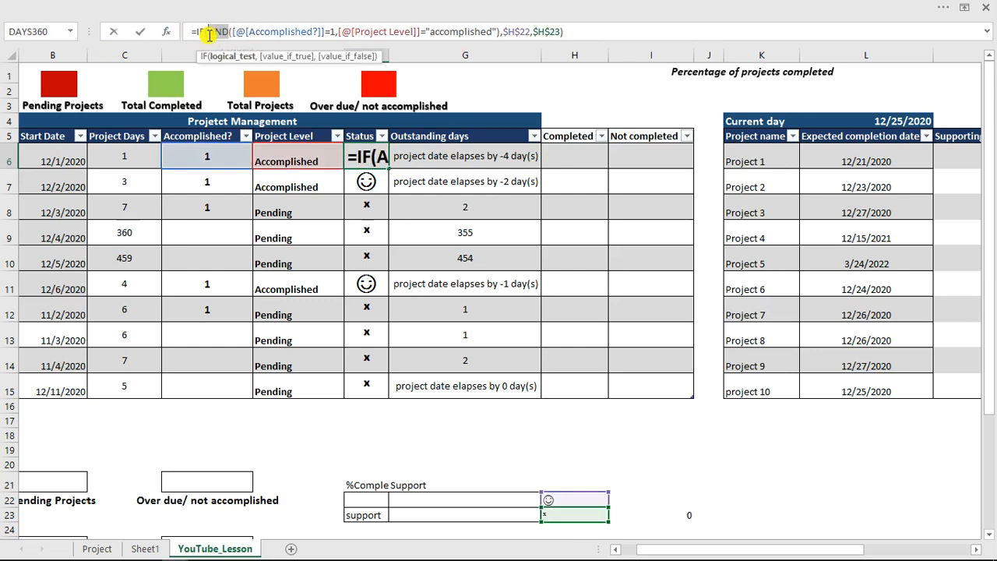
text(or)
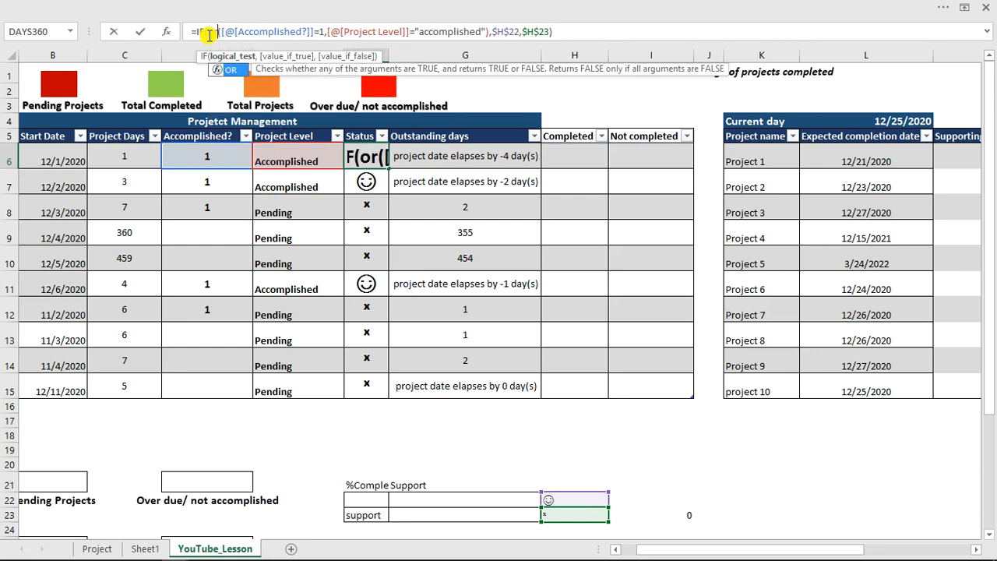
key(Tab)
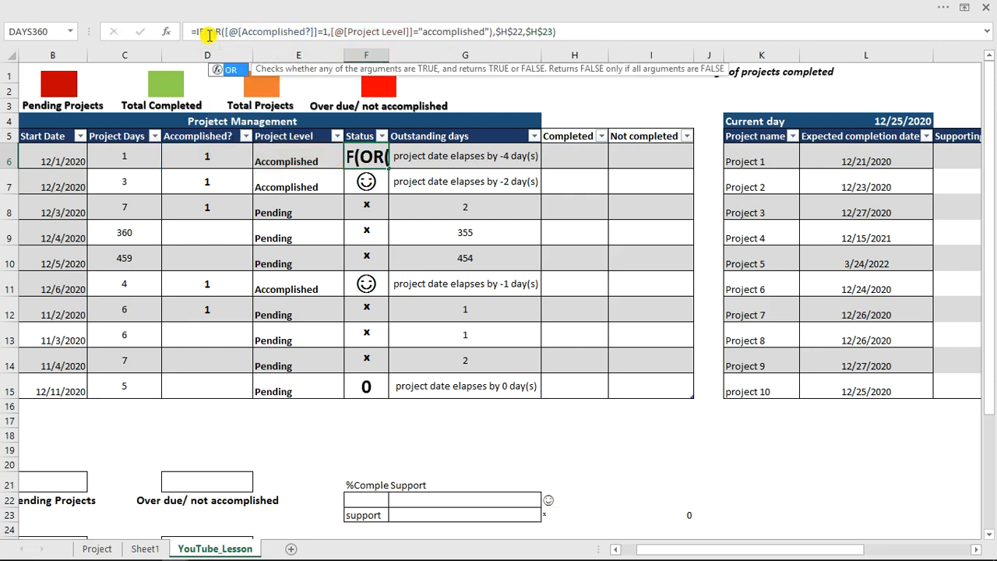
key(Return)
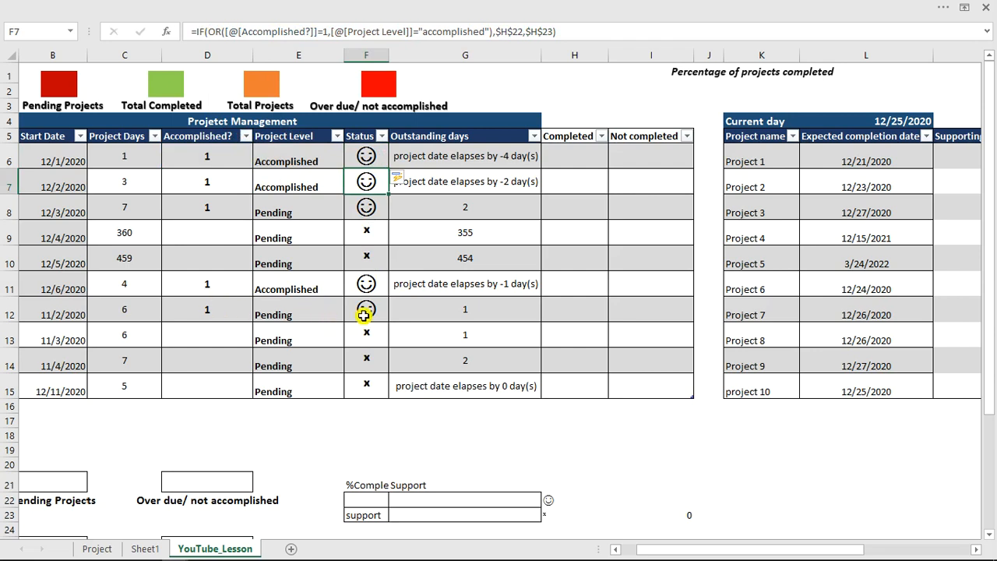
Set the Accomplished? cell D10 to 1.
click(191, 259)
click(260, 263)
click(219, 277)
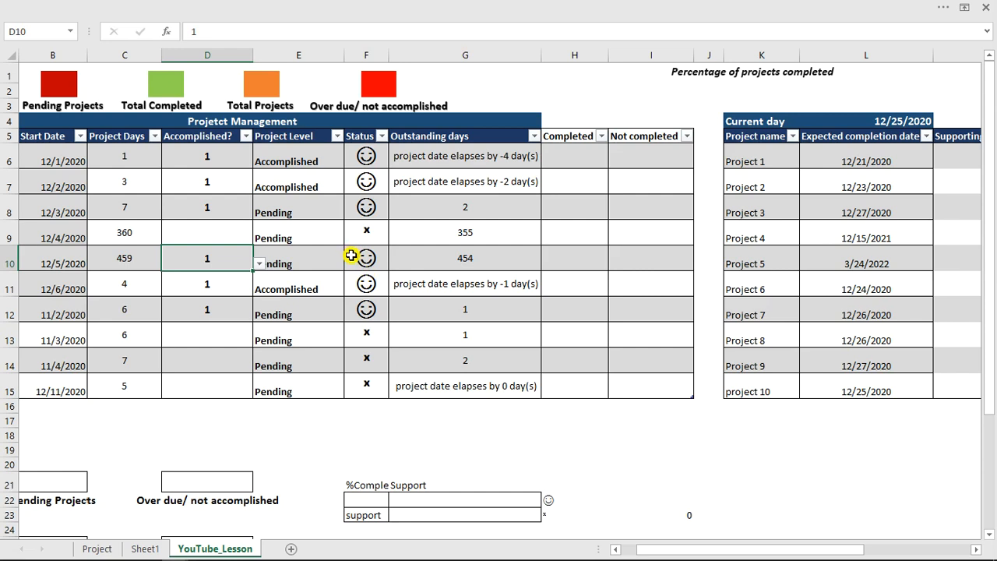
Change the OR function back to AND in the F6 Status formula.
click(360, 154)
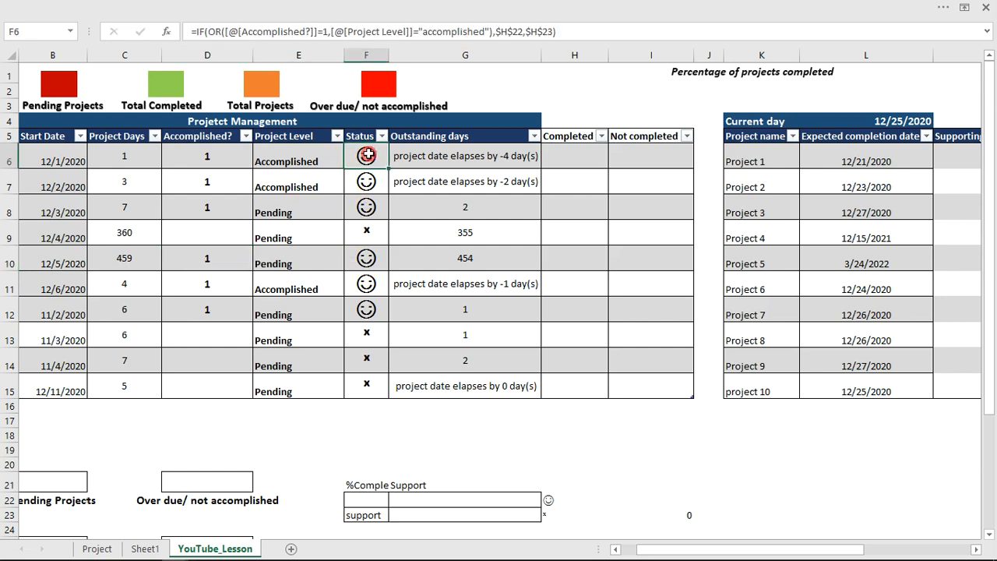
double_click(214, 32)
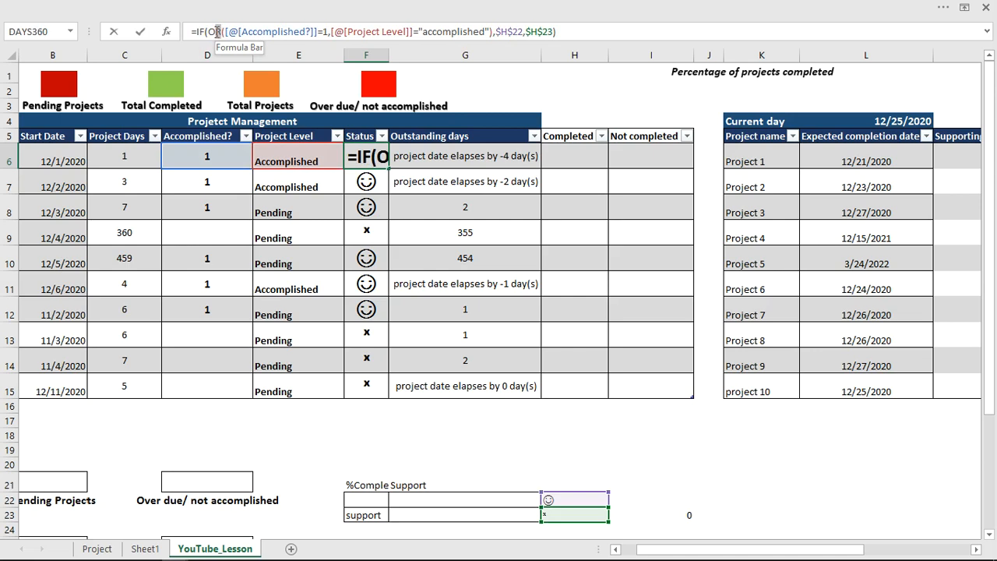
click(212, 32)
key(BackSpace)
key(BackSpace)
text(and)
key(Tab)
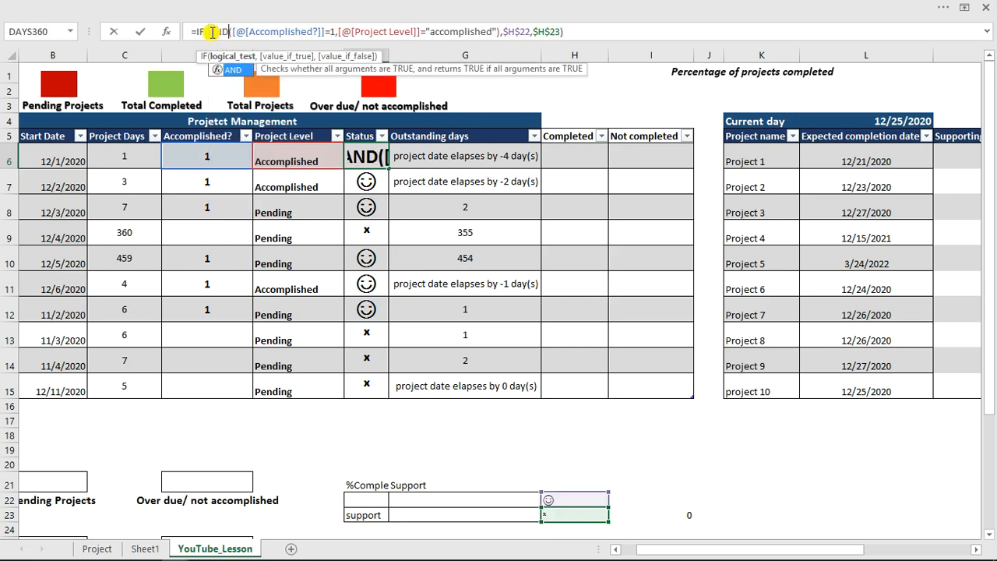
key(Return)
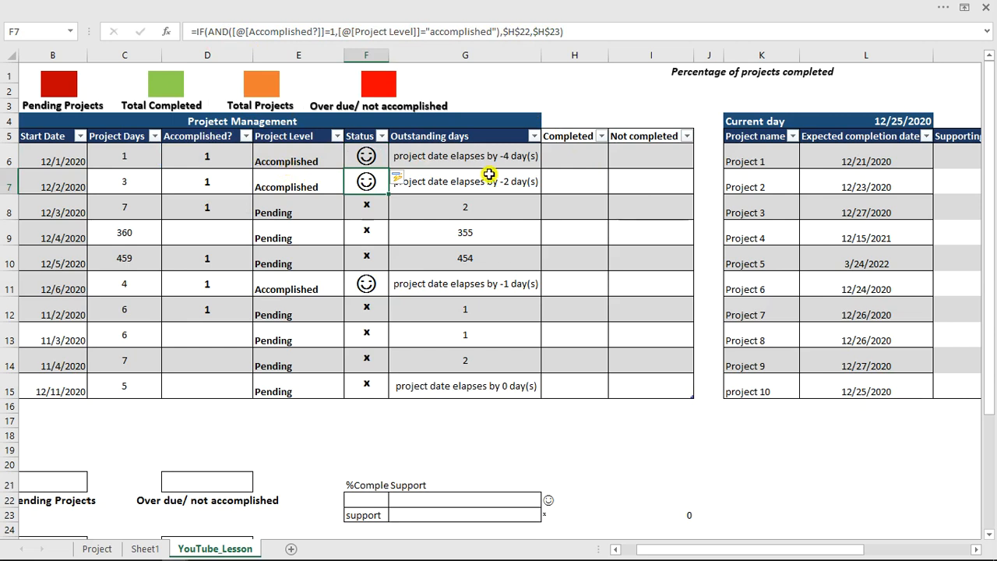
Start an IF formula in Completed cell H6 with a nested AND whose first condition is [@[Accomplished?]]=1.
click(565, 155)
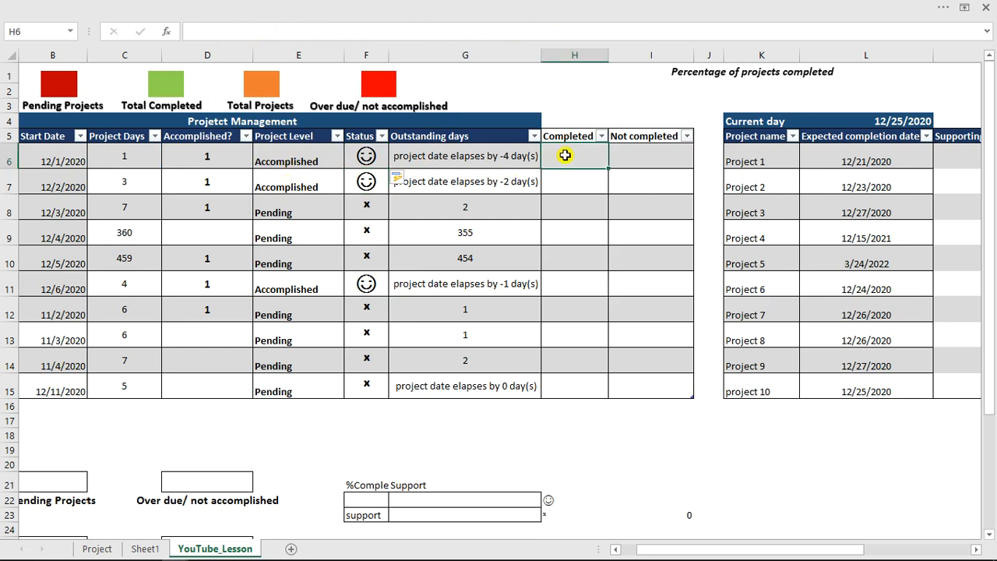
text(=)
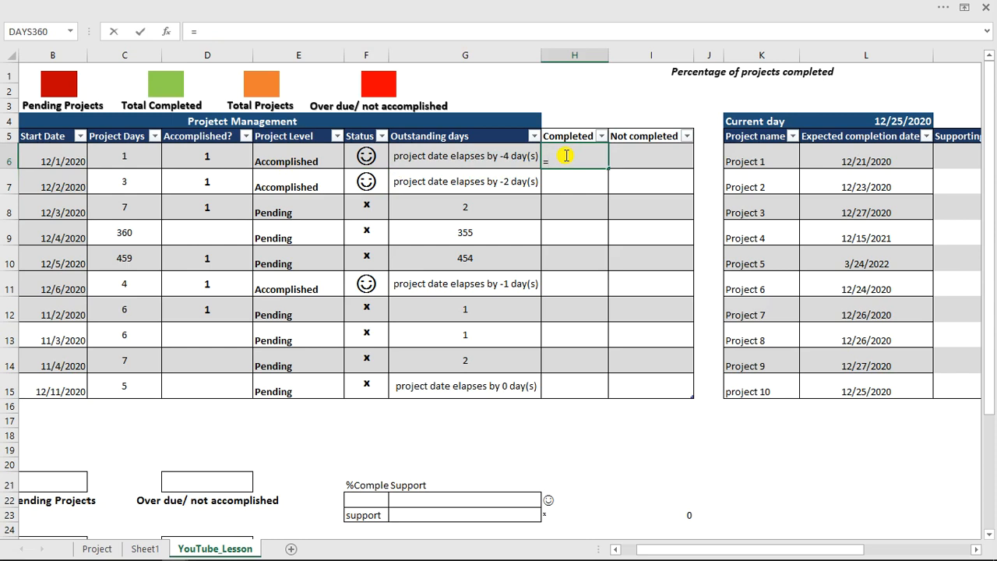
text(if)
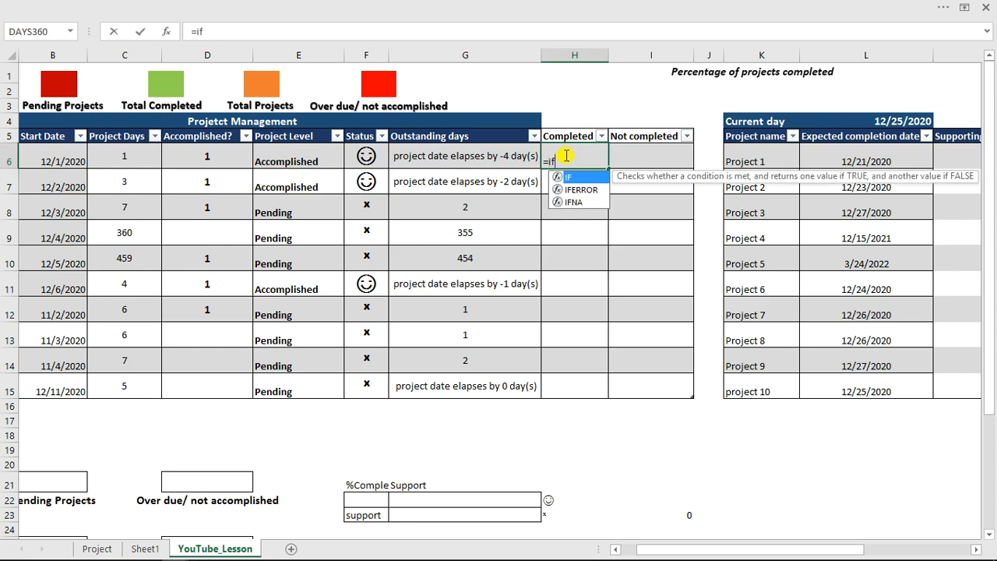
key(Tab)
text(and)
key(Tab)
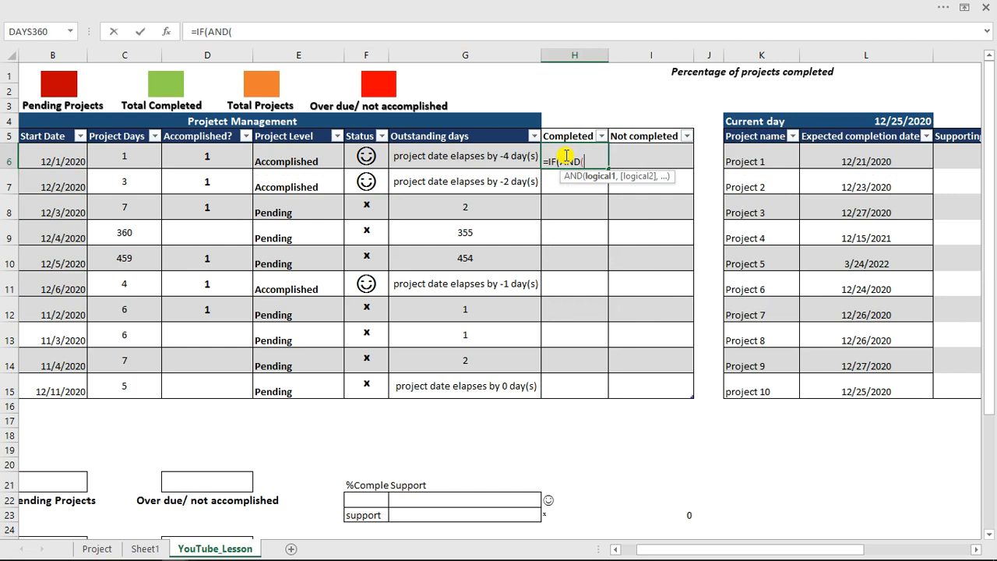
click(216, 158)
text(=1,)
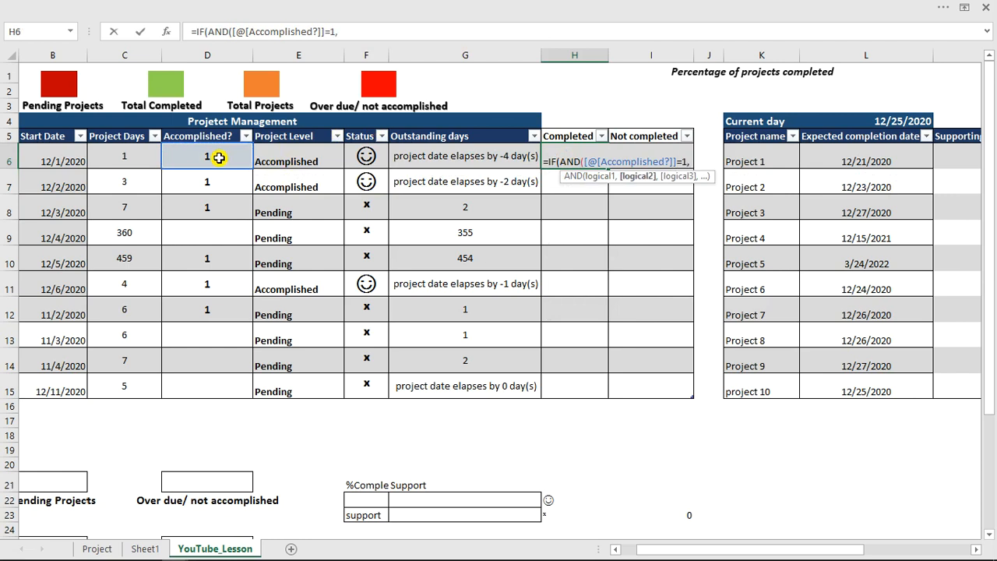
Add [@[Project Level]]="accomplished" as the second AND condition in the Completed formula in H6.
click(282, 161)
text(-)
key(BackSpace)
text(=)
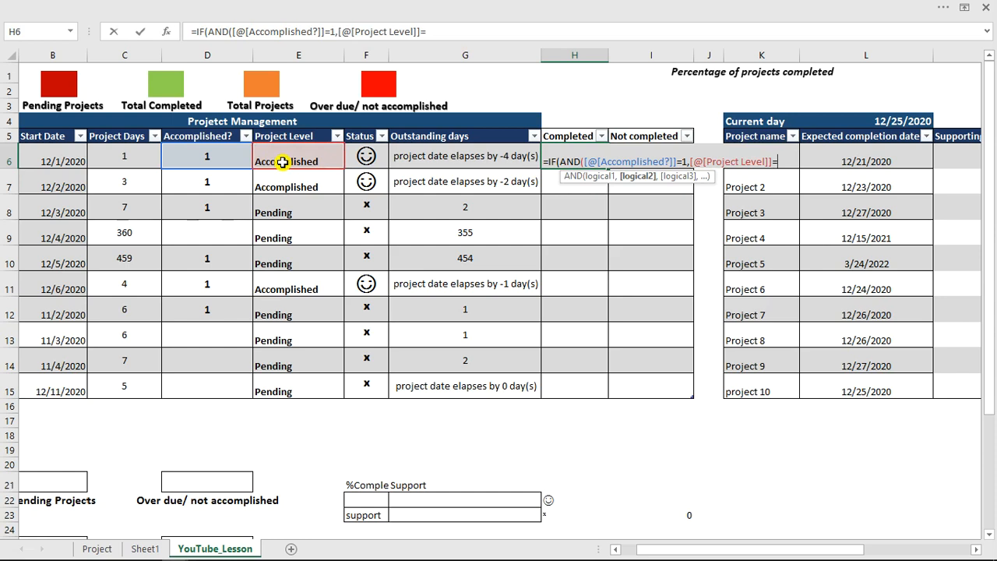
text("ac)
text(c)
text(omplish)
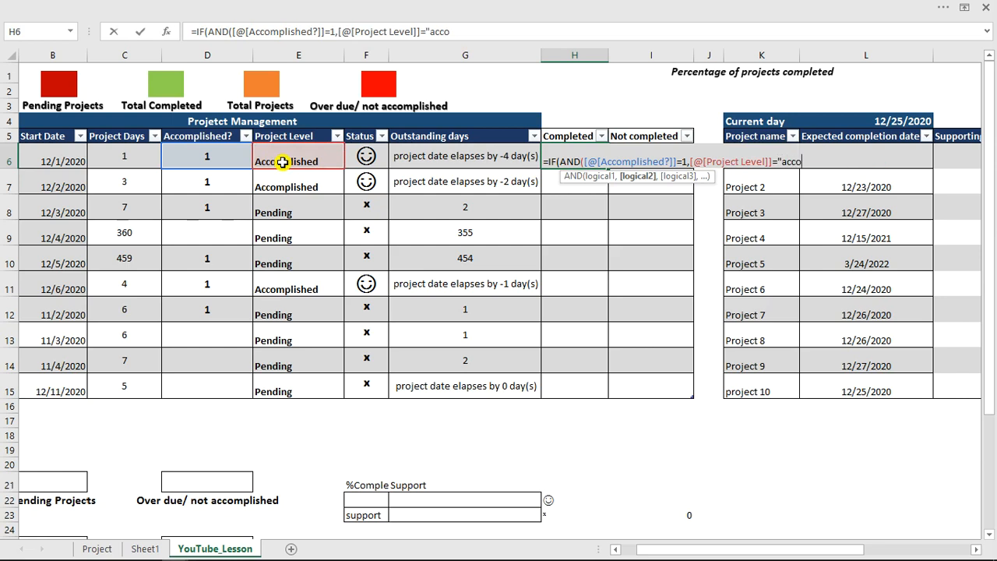
text(ed)
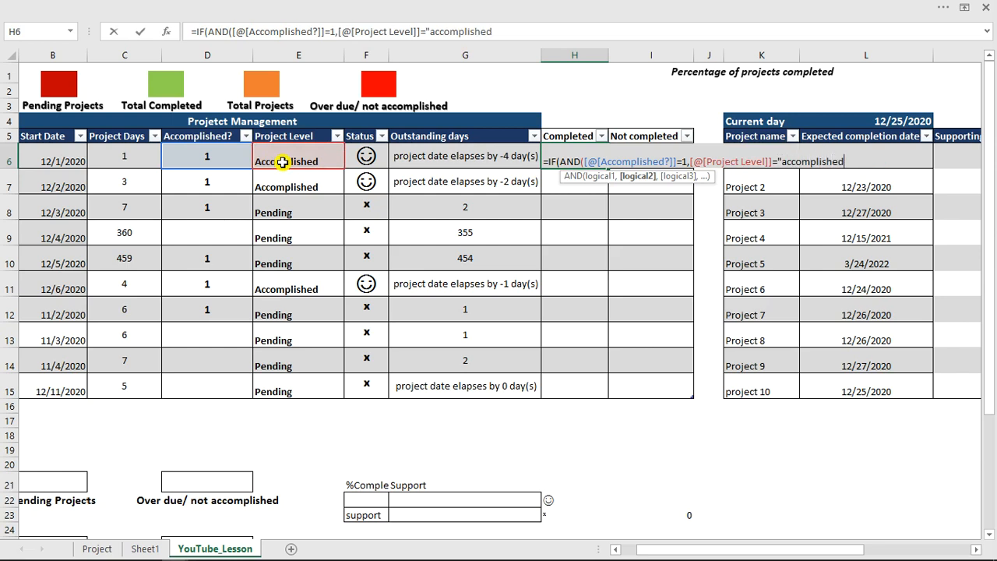
text(")
Finish the H6 formula so it returns 1 when both conditions are met and 0 otherwise, filling the Completed column.
text())
text(,)
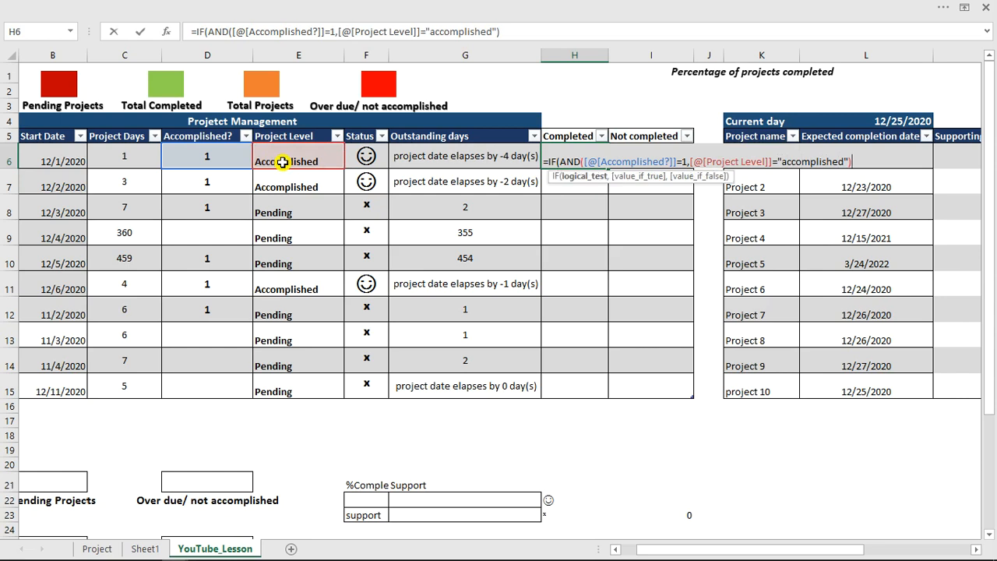
text(1,0)
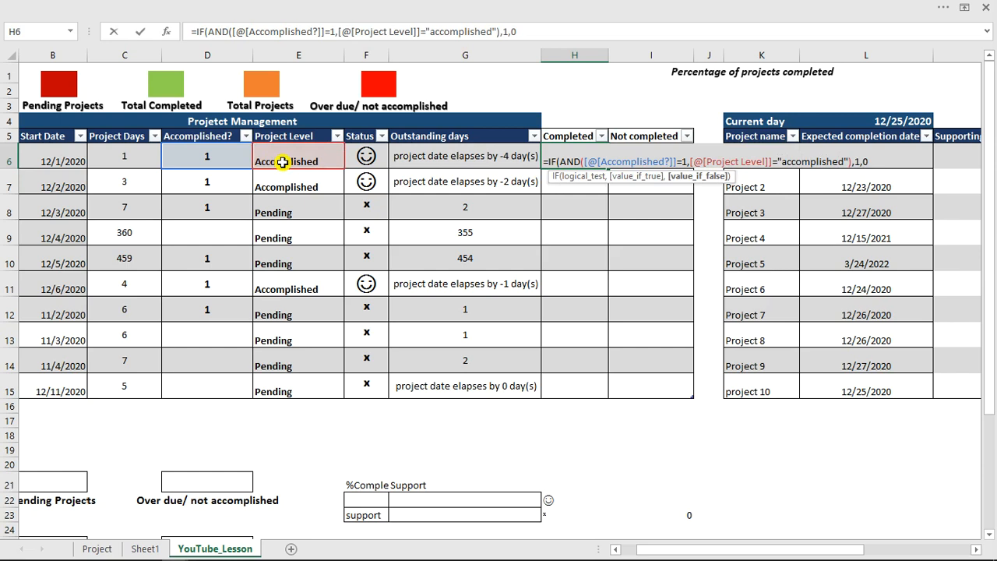
text())
key(Return)
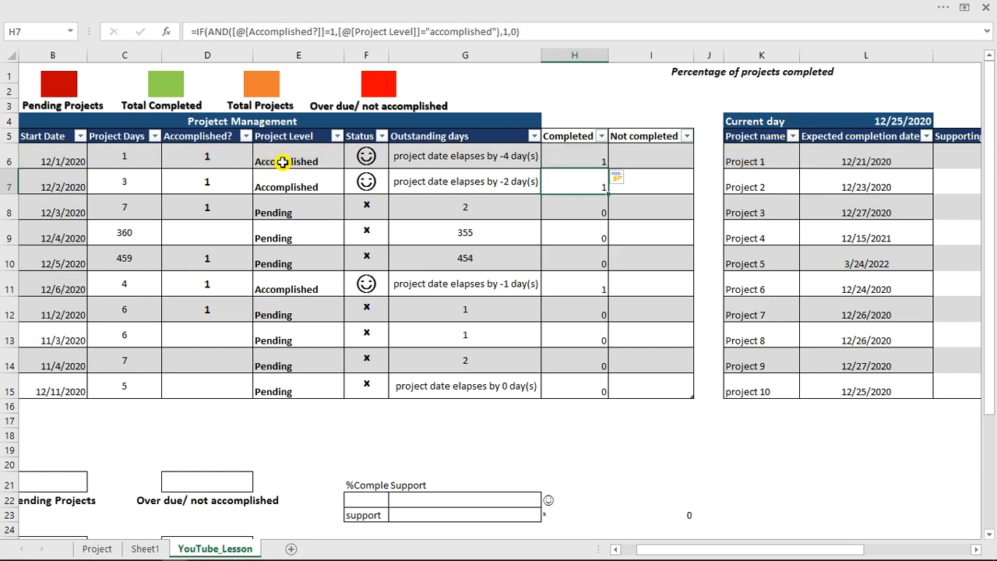
Check the Completed results in column H and the Outstanding days entry in G15.
click(596, 156)
click(599, 183)
drag(595, 212, 598, 251)
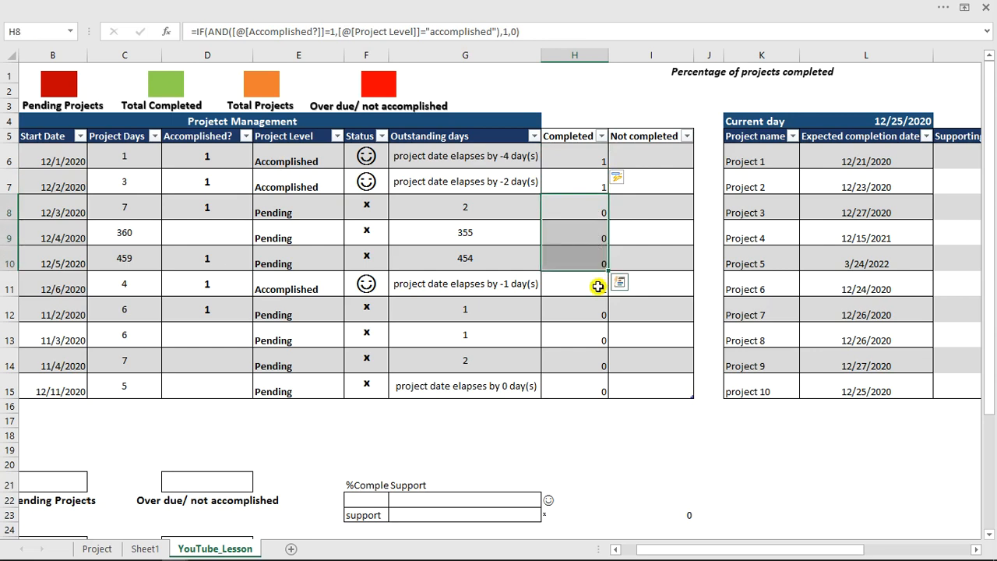
click(598, 287)
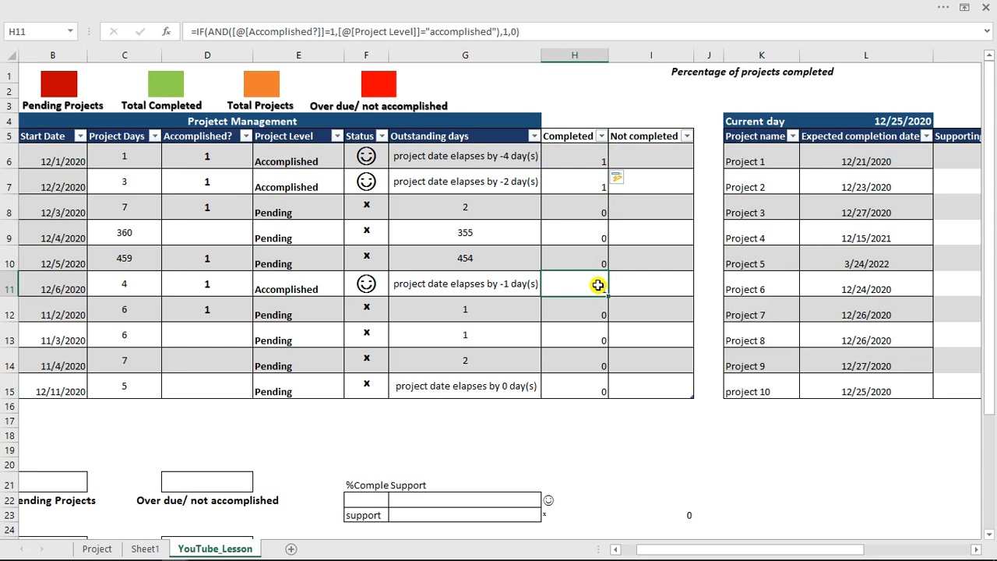
click(652, 160)
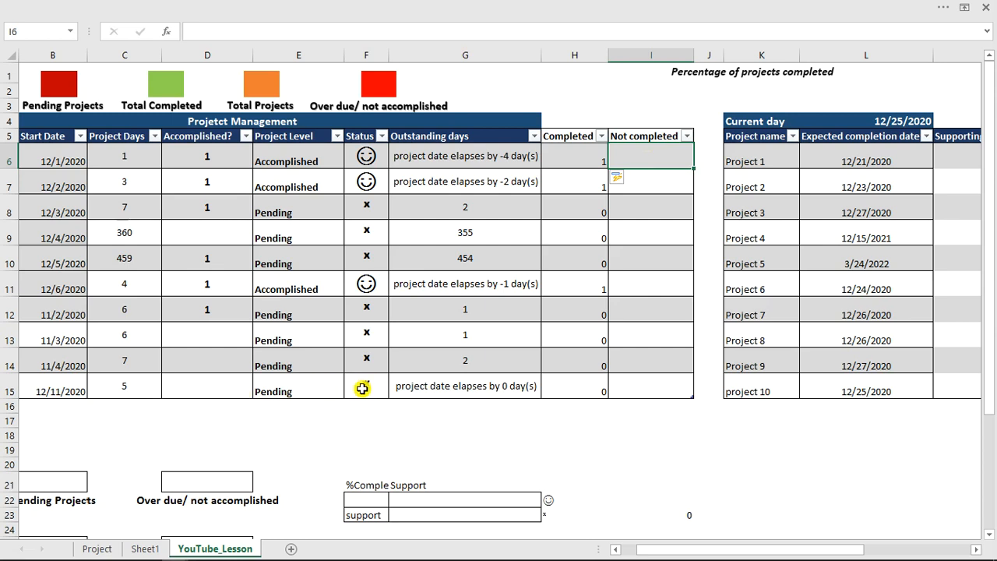
click(443, 390)
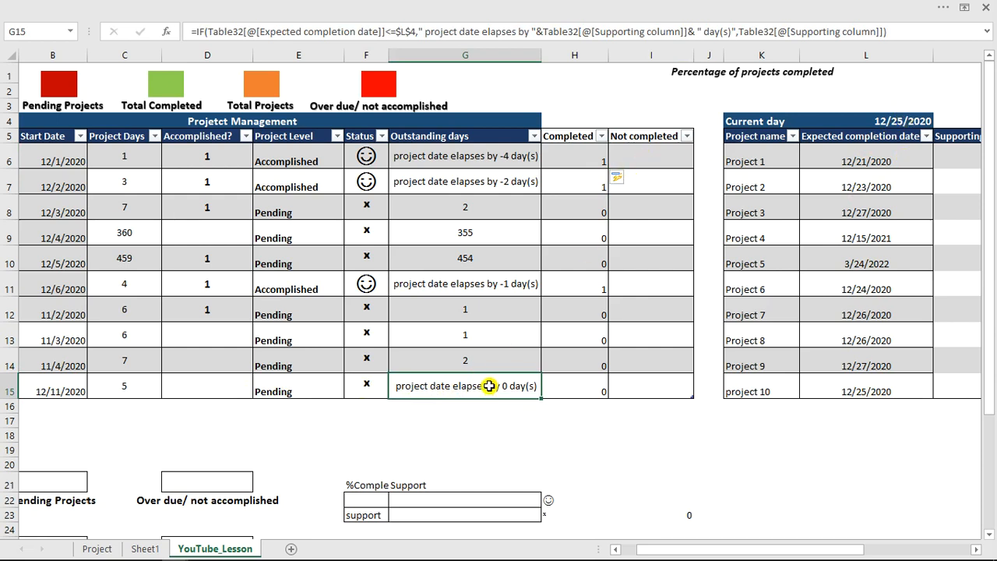
click(651, 162)
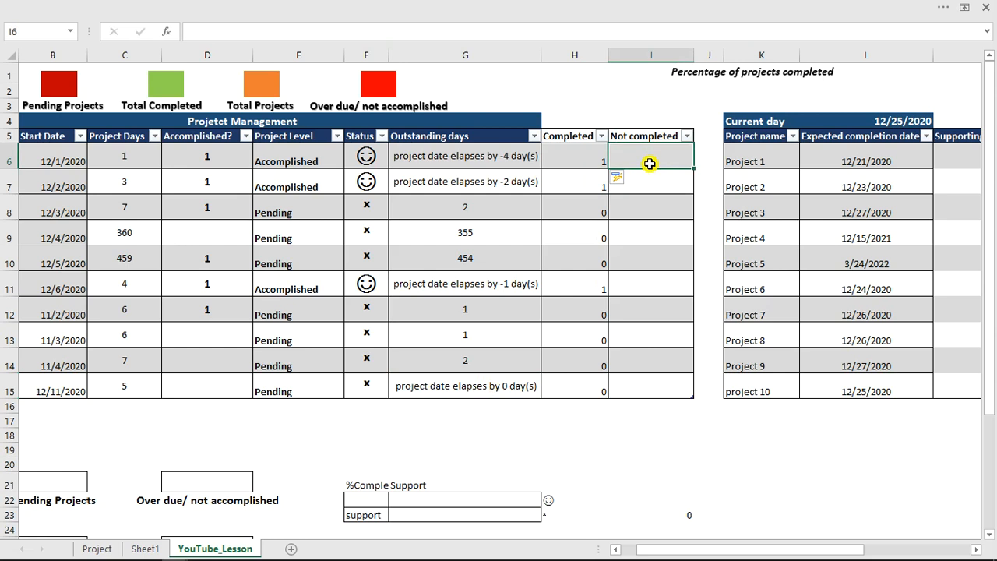
Copy the value_if_true expression " project date elapses by "&Table32[@[Supporting column]]& " day(s)" from the Outstanding days formula in G6.
click(493, 158)
click(296, 31)
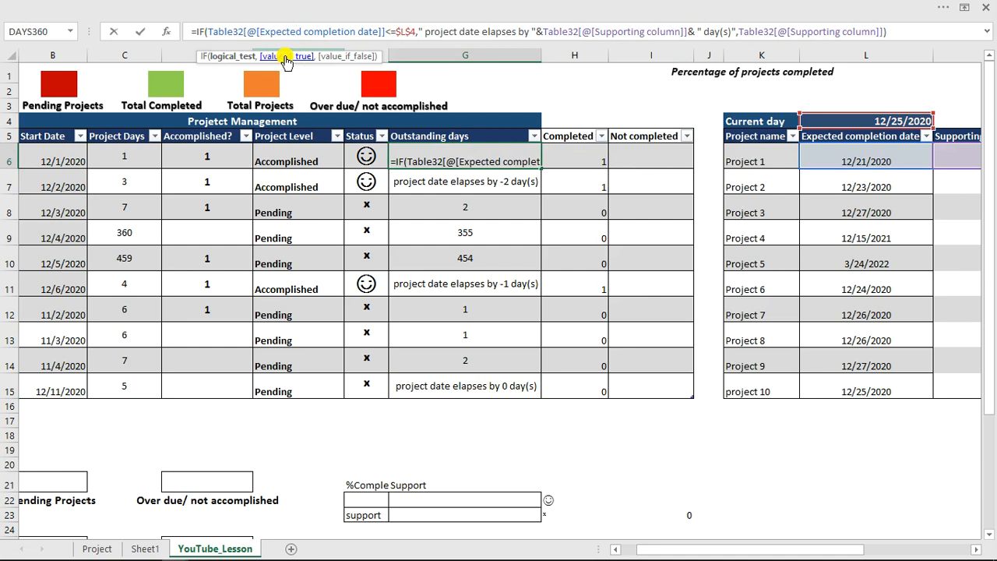
right_click(478, 36)
click(500, 59)
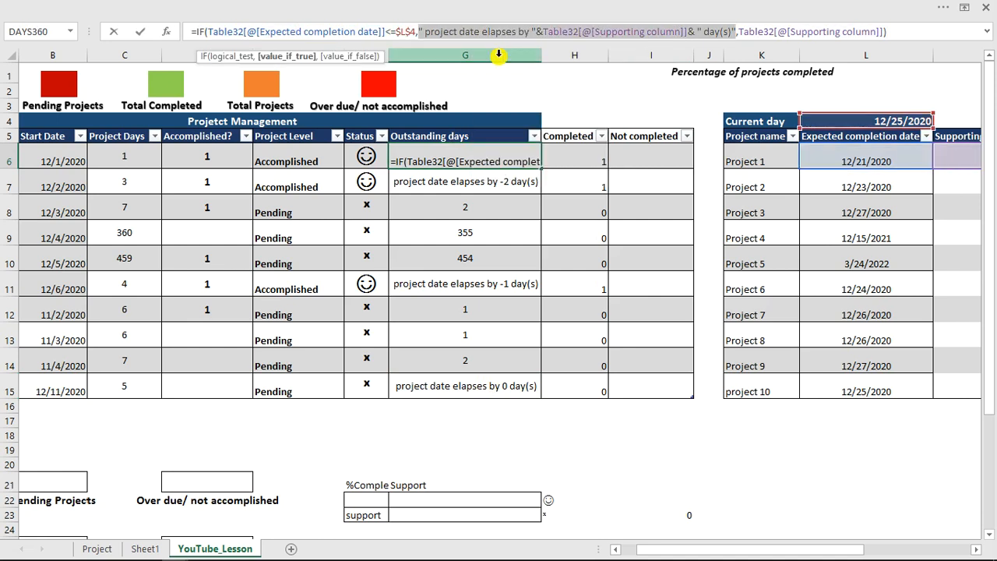
key(Return)
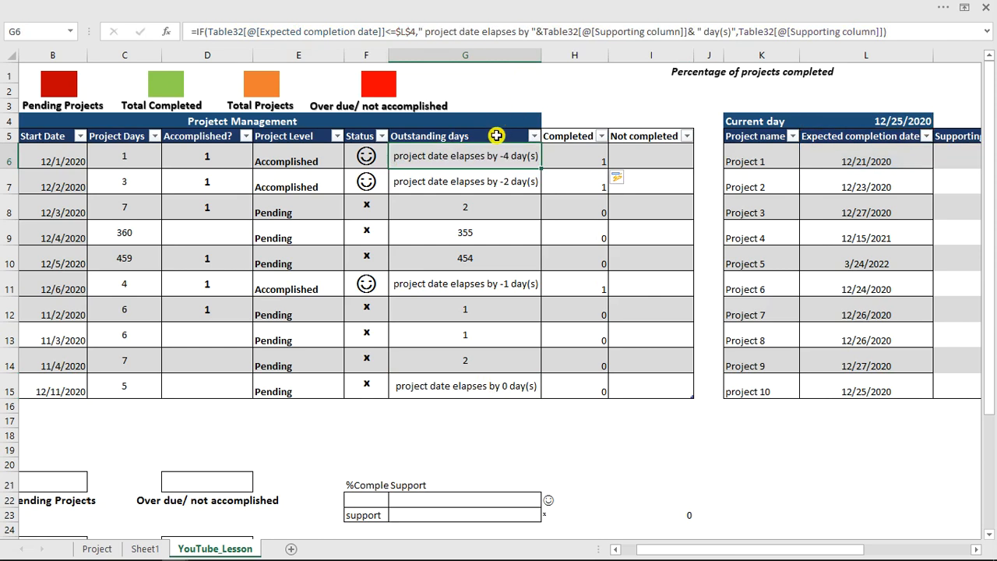
Start an IF formula in Not completed cell I6 with a nested AND whose first condition is [@[Accomplished?]]=0.
click(658, 156)
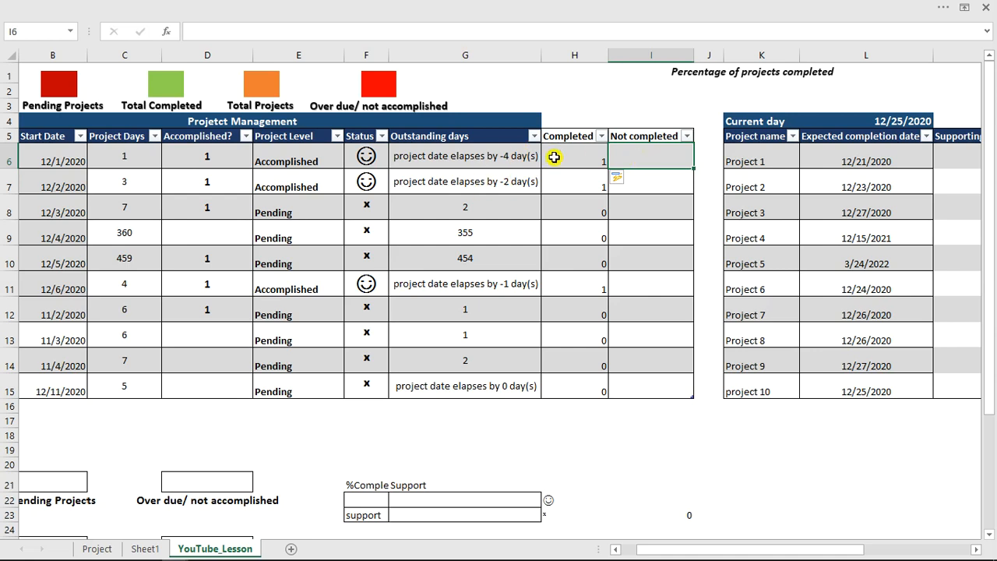
click(629, 158)
text(=if)
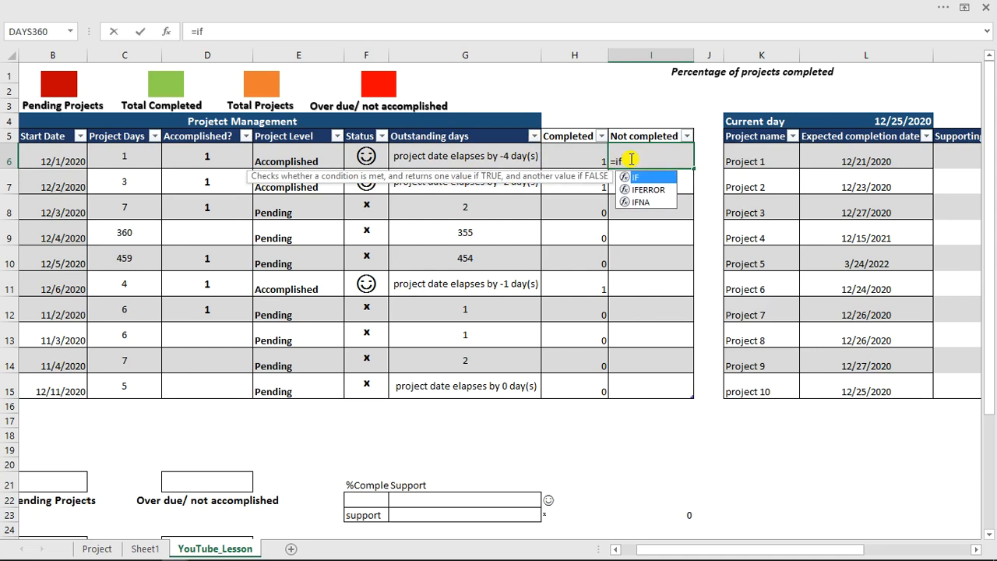
key(Tab)
text(and)
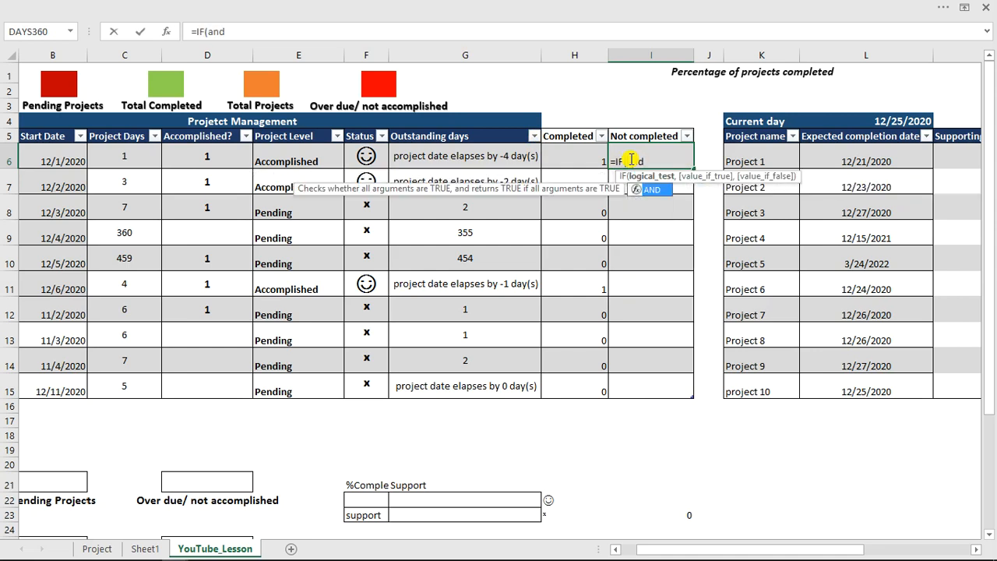
key(Tab)
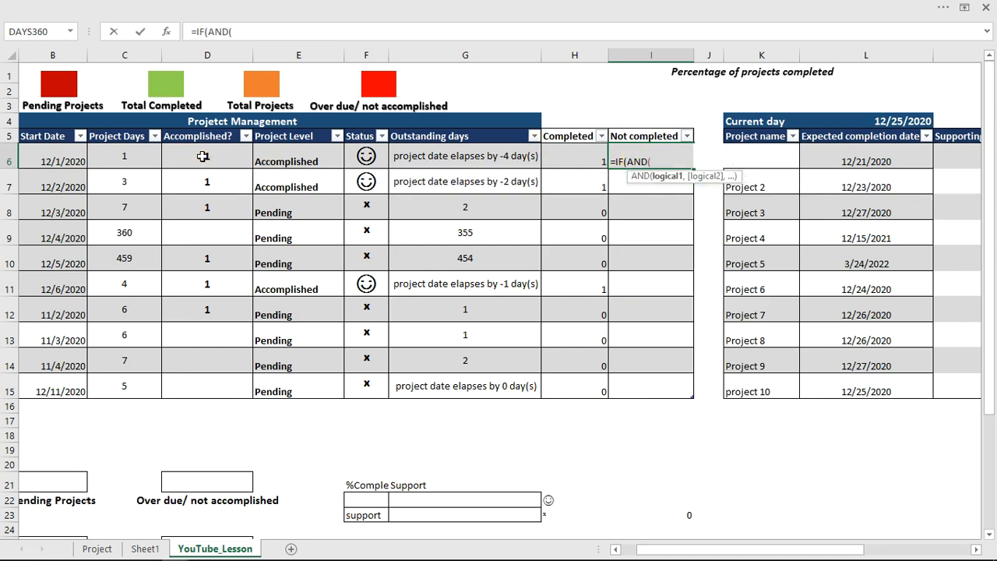
click(202, 156)
text(=)
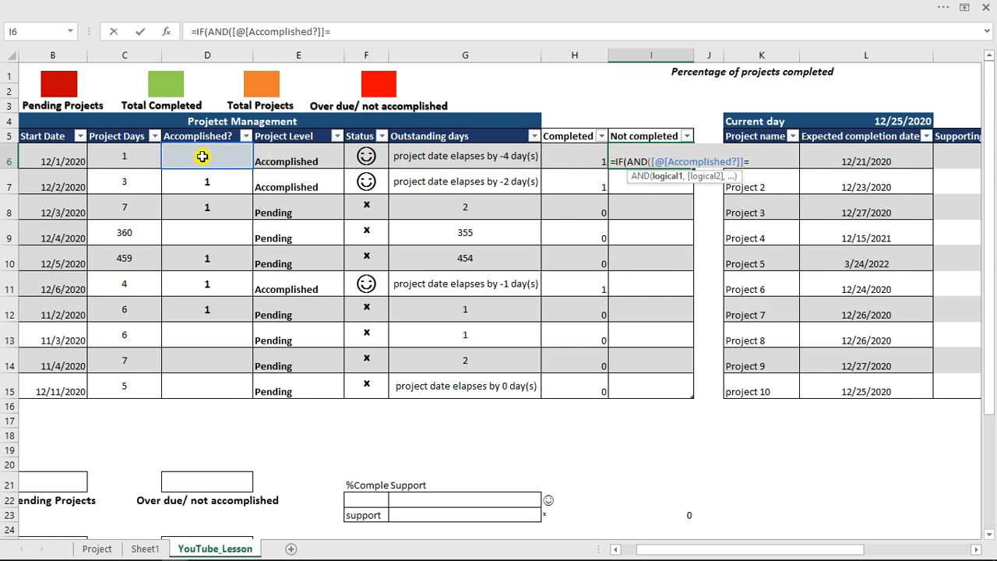
text(0,)
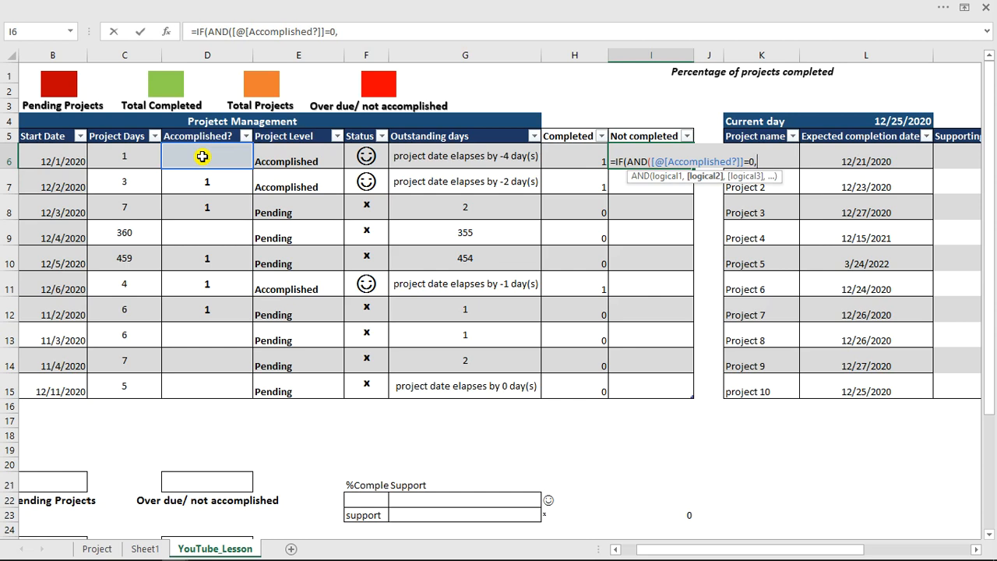
Add a second AND condition in I6 equating [@[Outstanding days]] to the copied " project date elapses by "&Table32[@[Supporting column]]& " day(s)" expression.
click(439, 154)
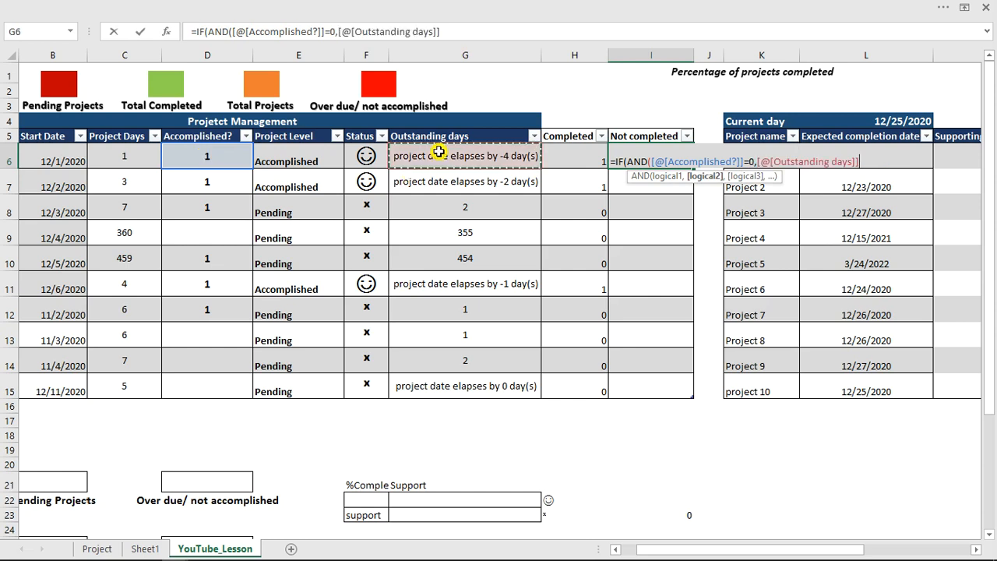
text(=)
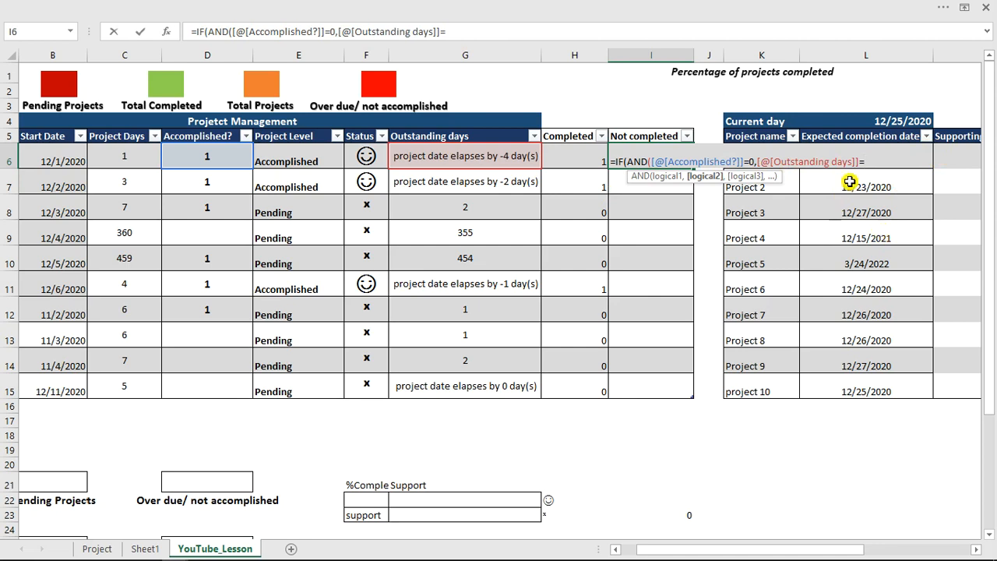
text(" project date elapses by "&Table32[@[Supporting column]]& " day(s)")
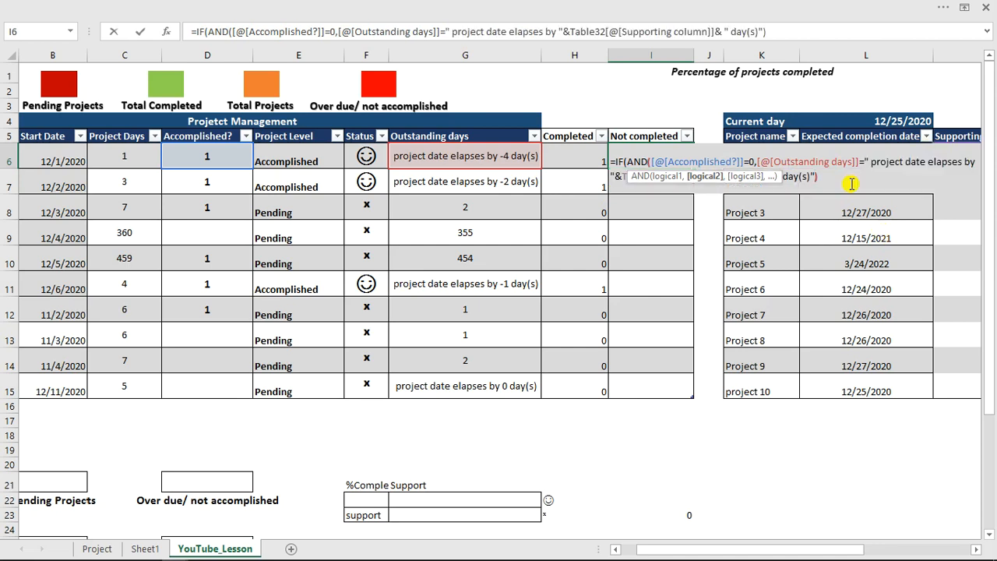
Finish the I6 formula with 0 as the true value and 1 as the false value, filling the Not completed column.
text(,0,1)
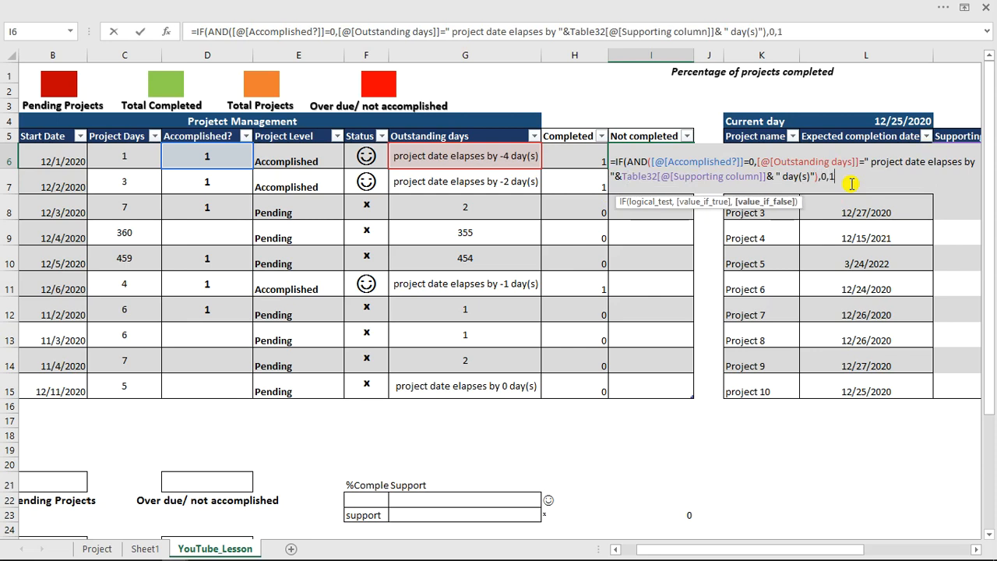
text())
key(Return)
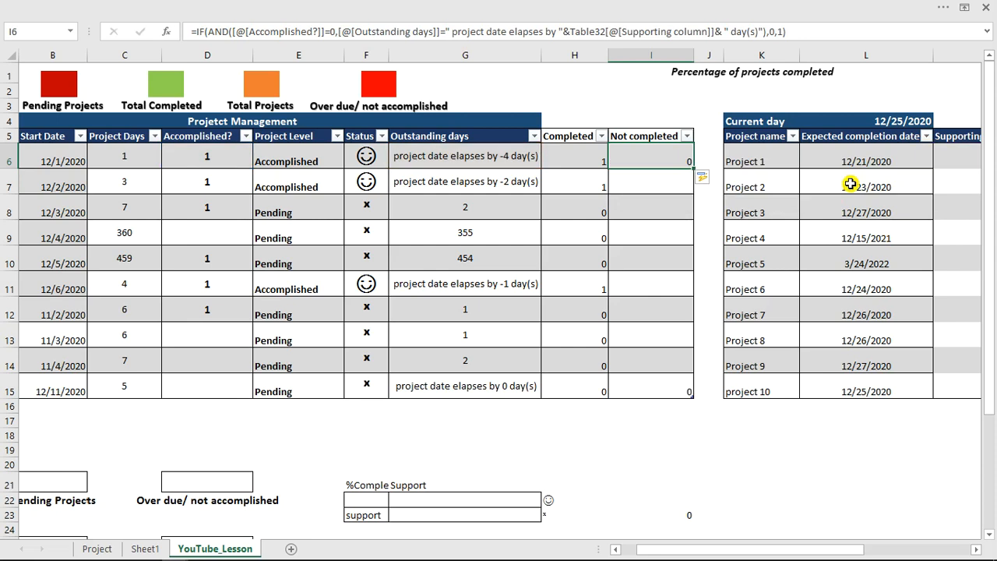
Check the Not completed results from I6 to I15 against the Outstanding days entry in G15.
click(685, 164)
drag(678, 192, 680, 357)
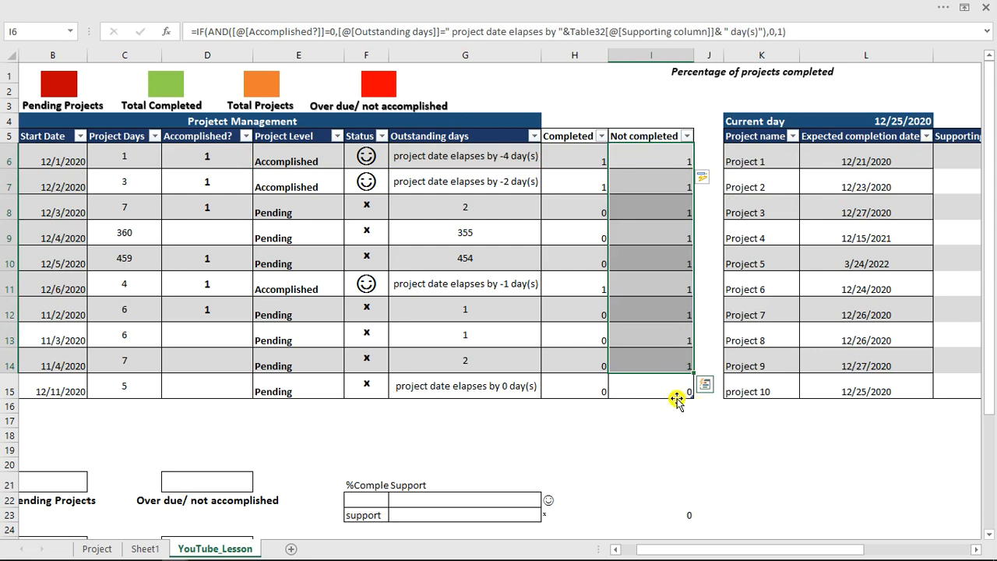
click(678, 392)
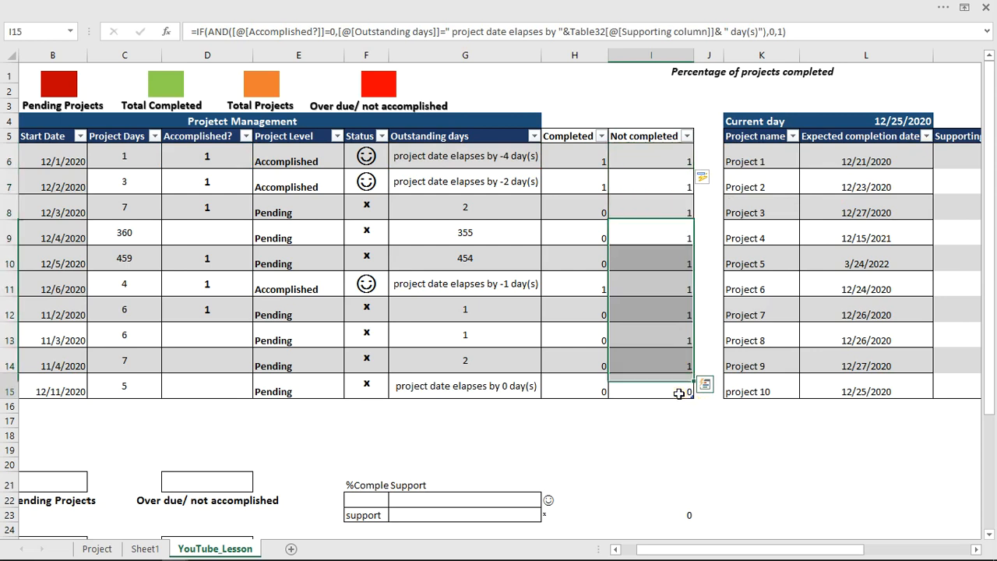
click(485, 390)
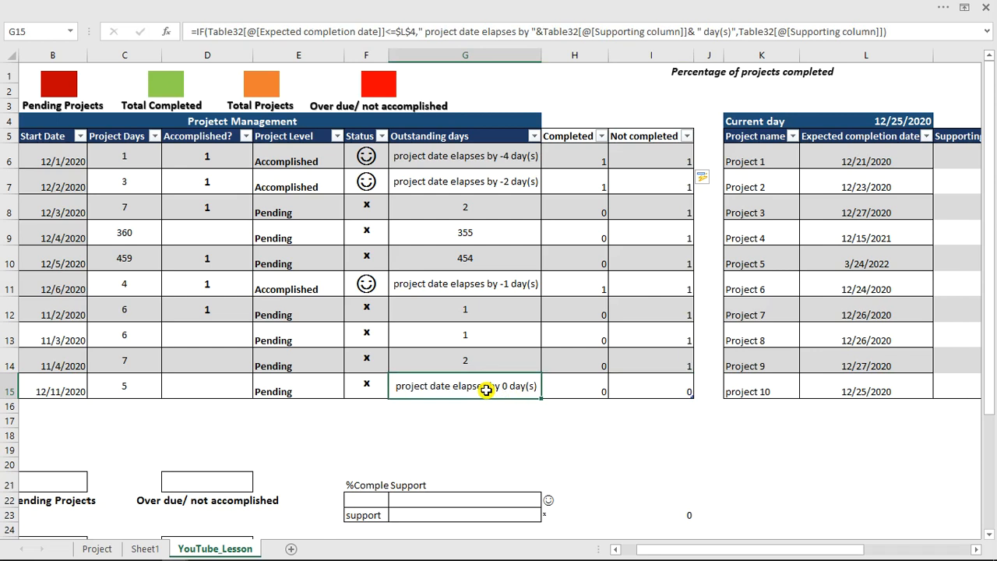
Set the Accomplished? cell D11 to 0 and check the Not completed result in I11.
click(224, 282)
click(259, 288)
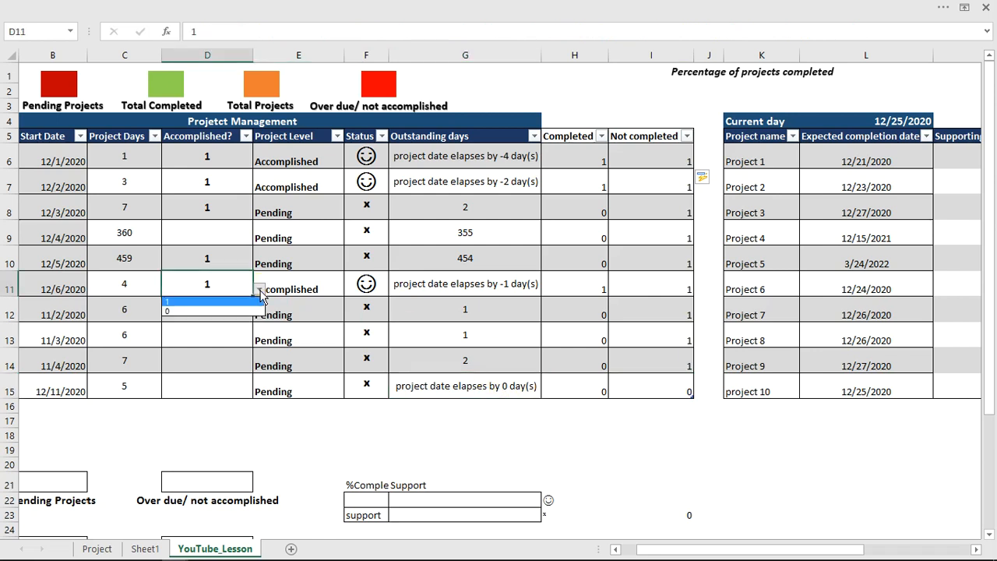
click(216, 313)
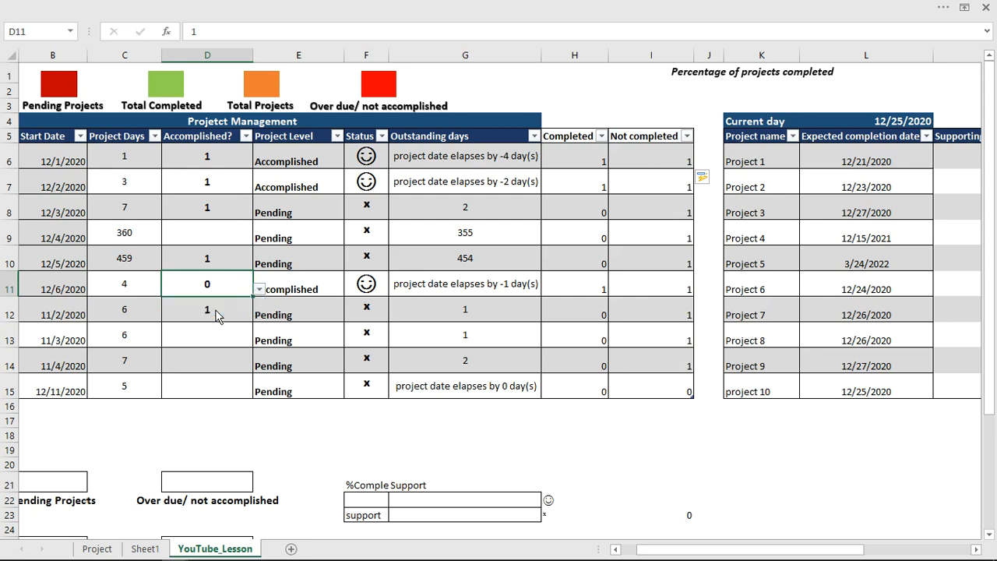
click(680, 289)
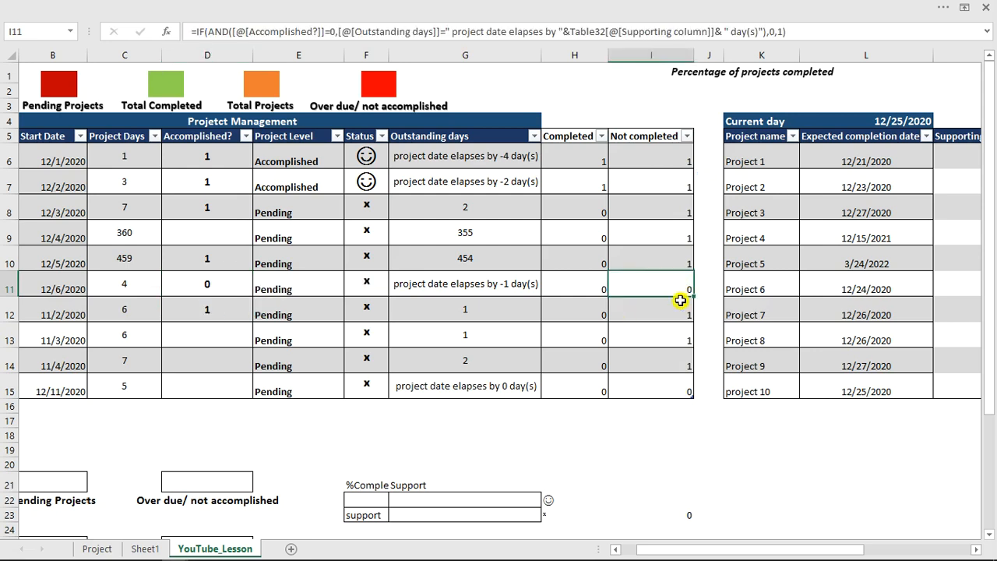
Examine the Accomplished? values in the finished table on the Project sheet.
mouse_move(123, 555)
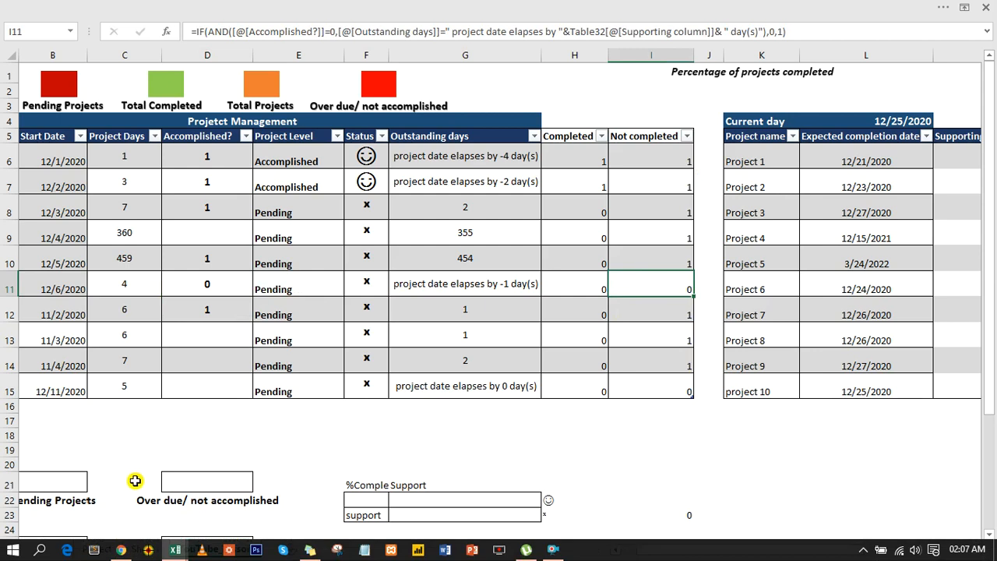
click(101, 548)
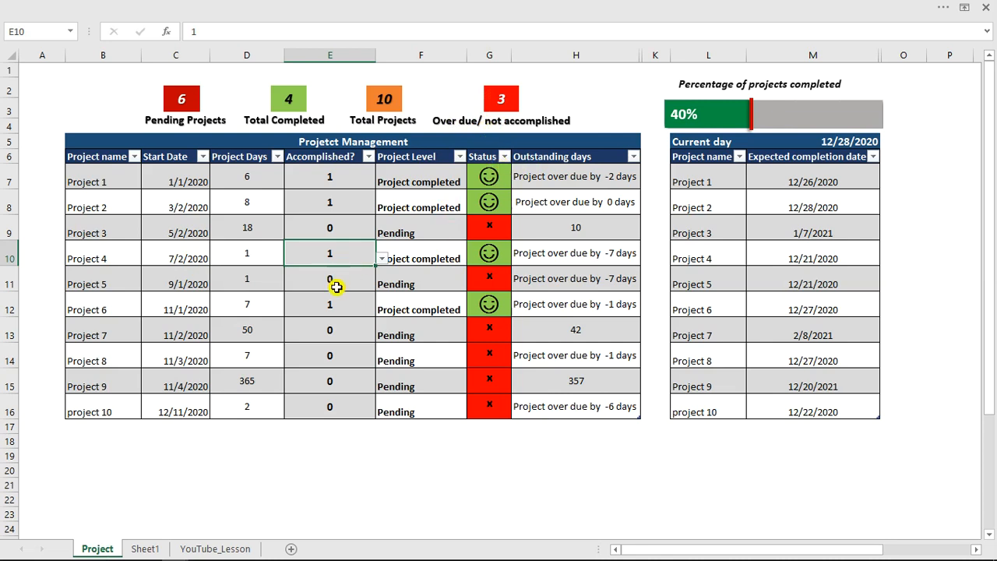
click(348, 407)
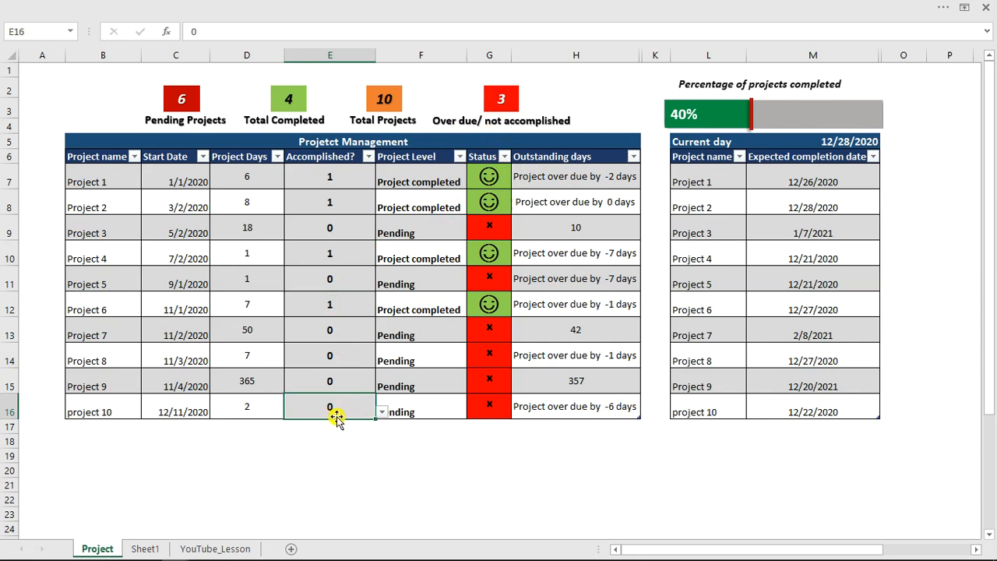
click(349, 179)
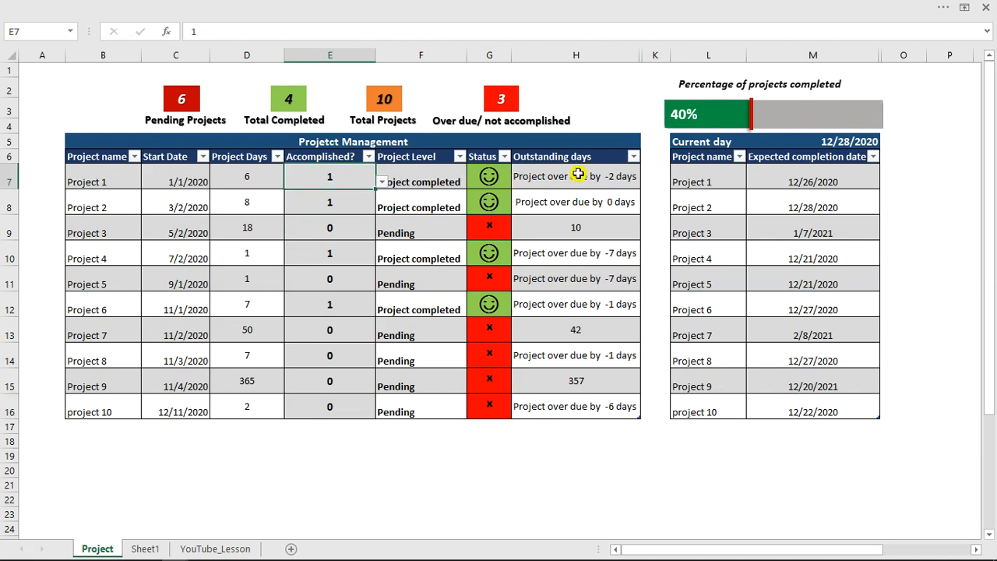
Set the Accomplished? value of Project 5 to 1 on the Project sheet and check the summary figures and completion percentage.
click(382, 182)
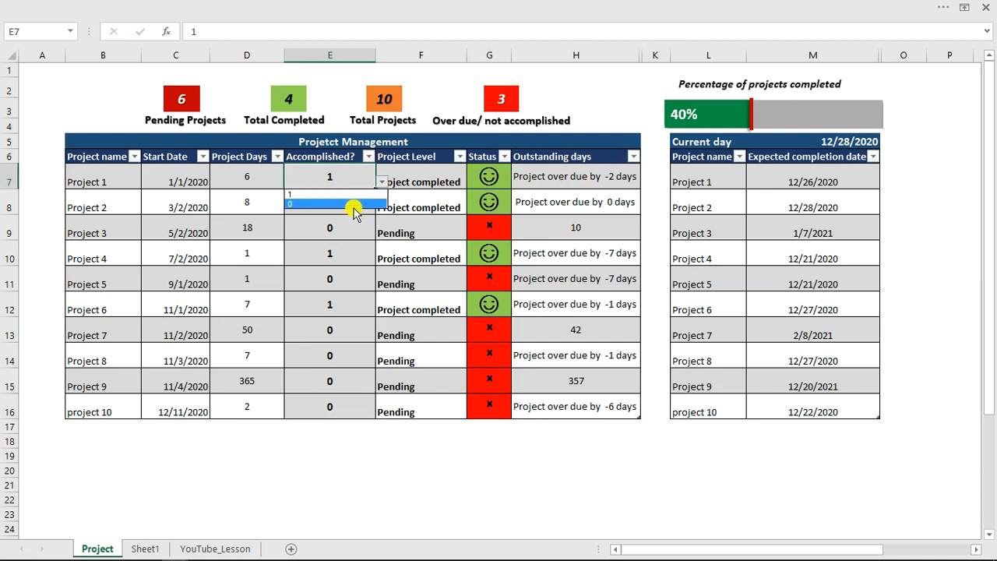
key(Escape)
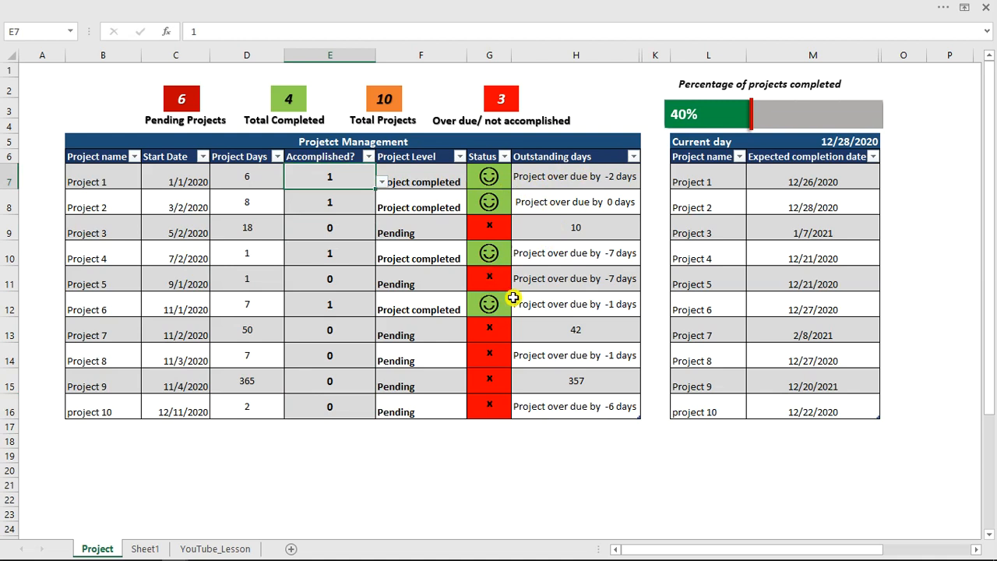
click(331, 281)
click(381, 284)
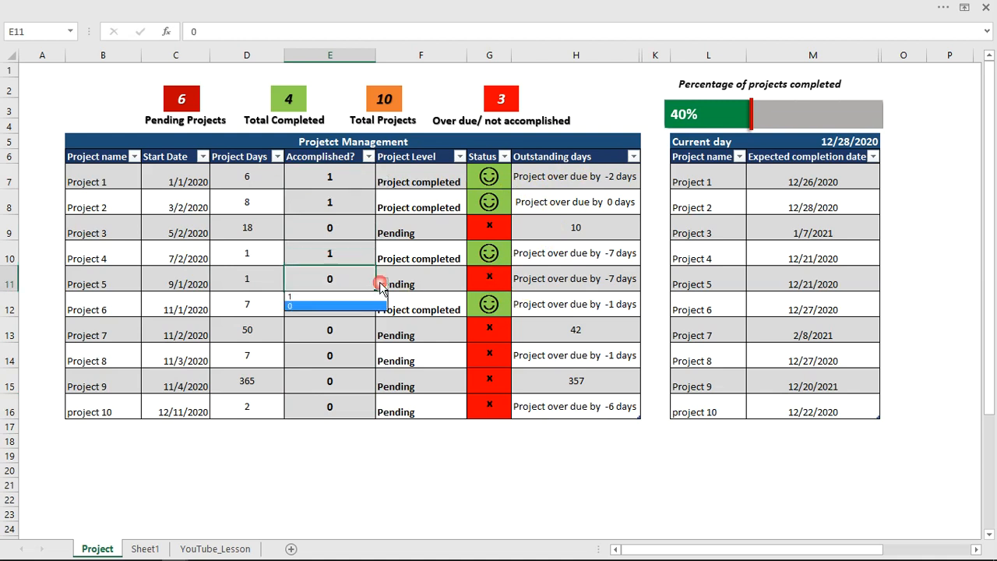
click(342, 296)
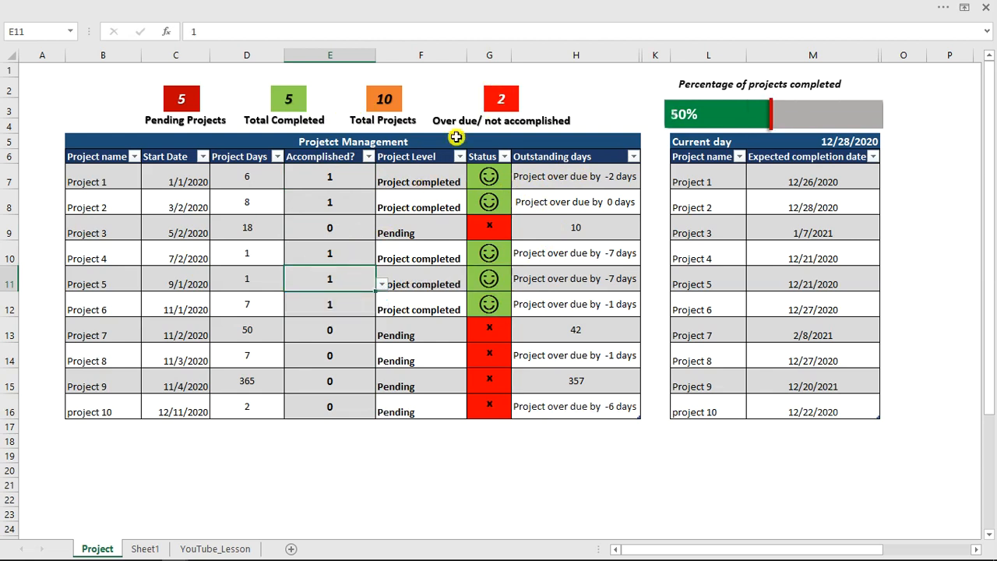
mouse_move(756, 114)
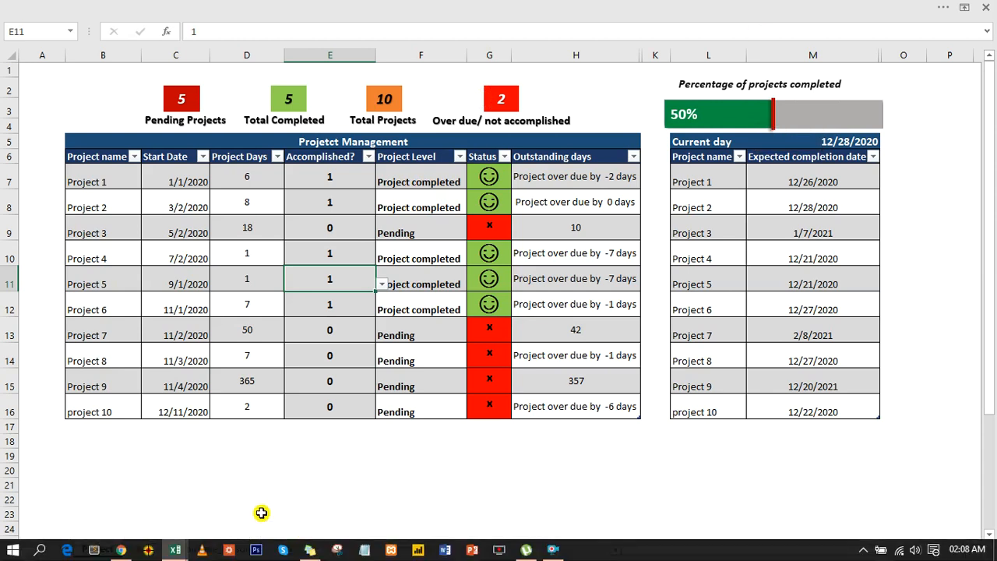
Hide the Supporting column (column M) on the YouTube_Lesson sheet.
click(201, 549)
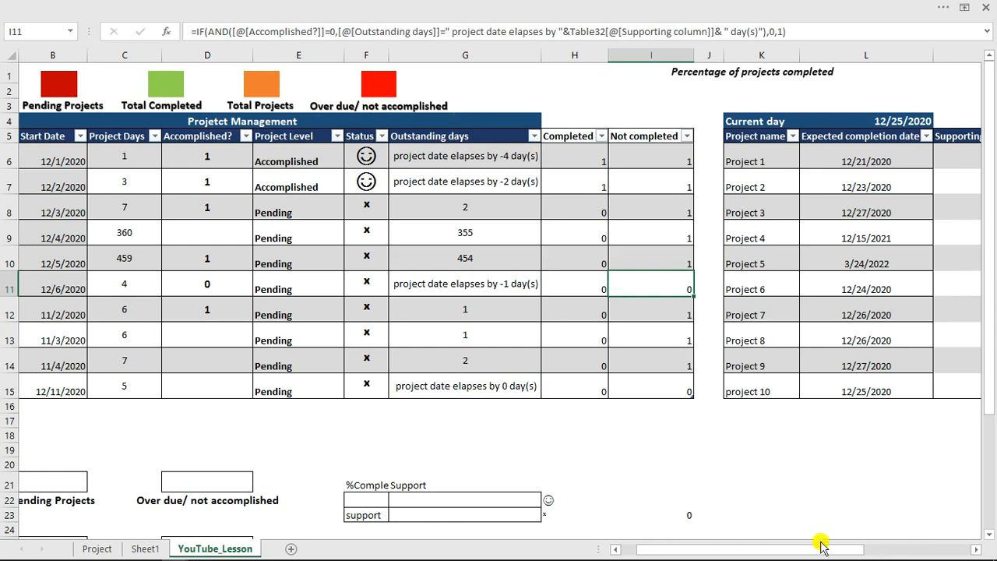
drag(819, 552, 854, 556)
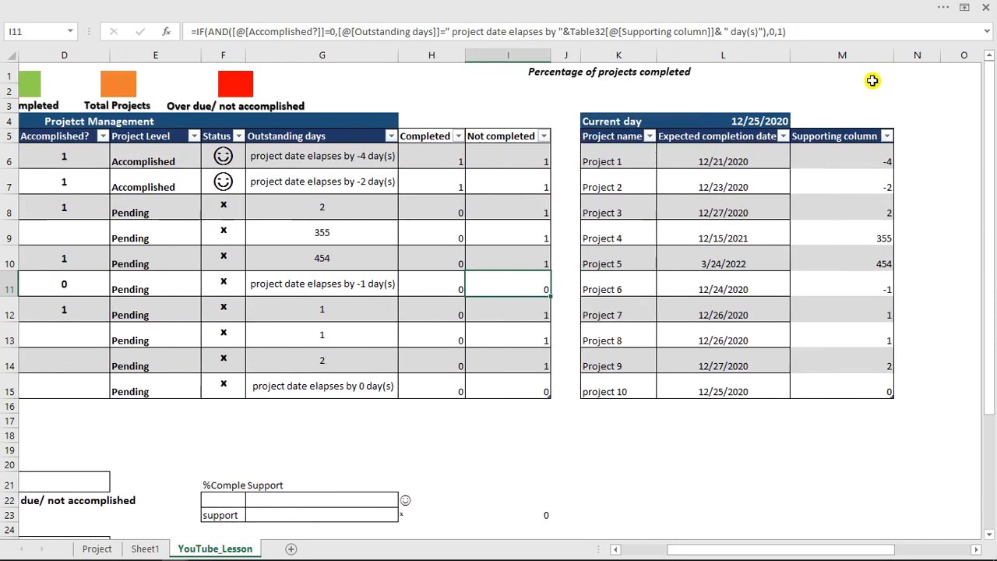
click(851, 56)
right_click(856, 62)
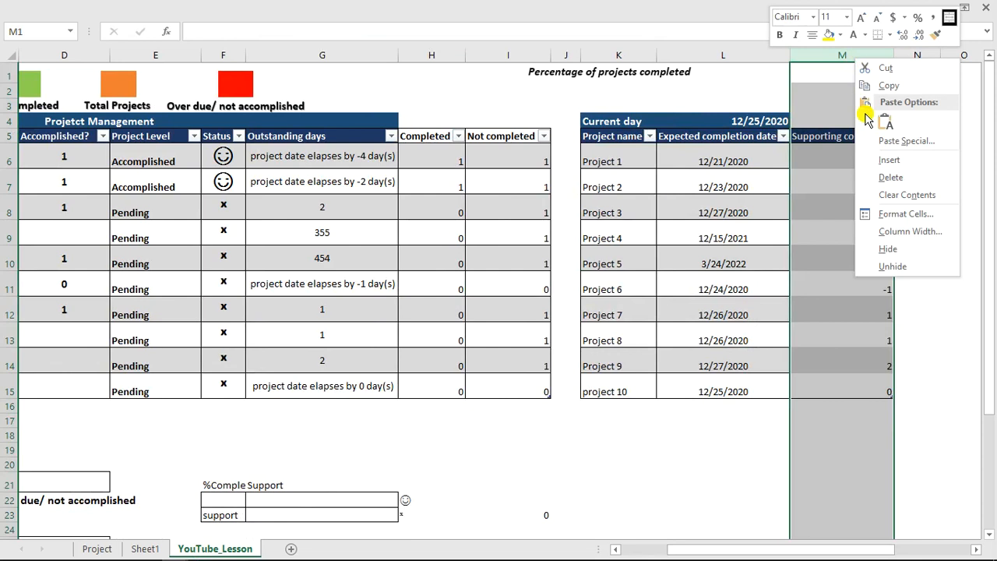
click(884, 249)
click(867, 254)
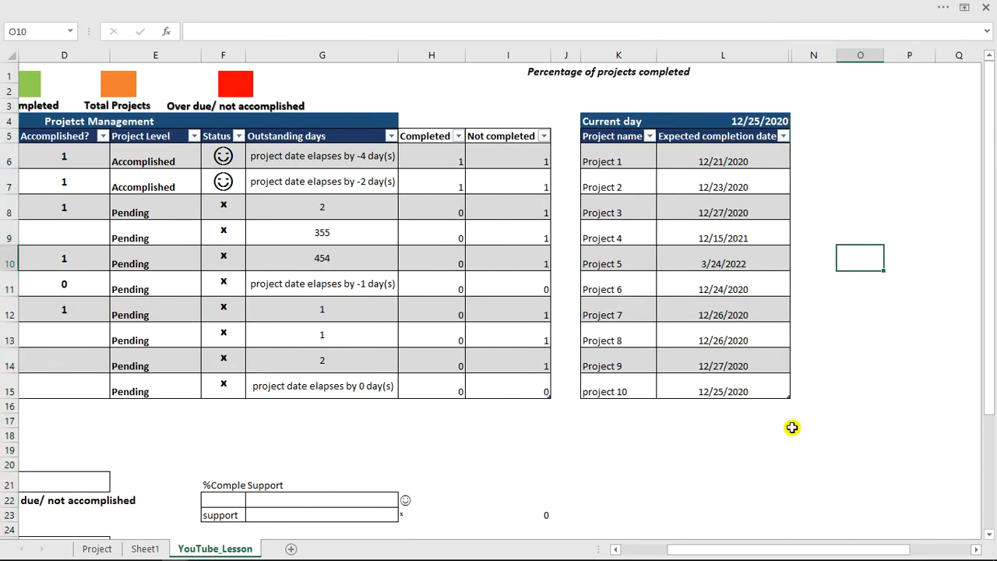
Begin a COUNTIF formula in the Pending Projects cell B21, using the Project Level table column as the range, and start its criteria.
drag(817, 550, 709, 558)
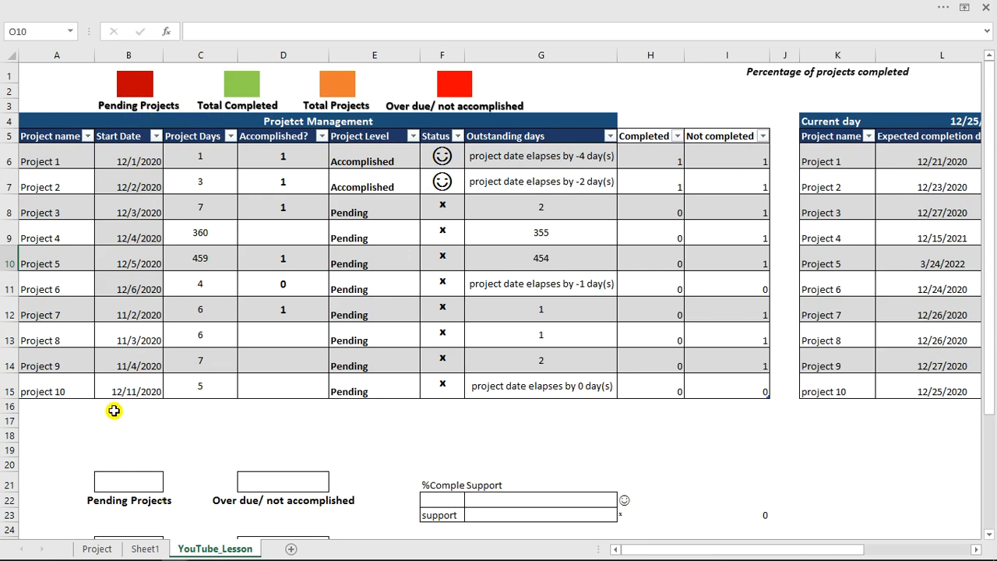
click(124, 483)
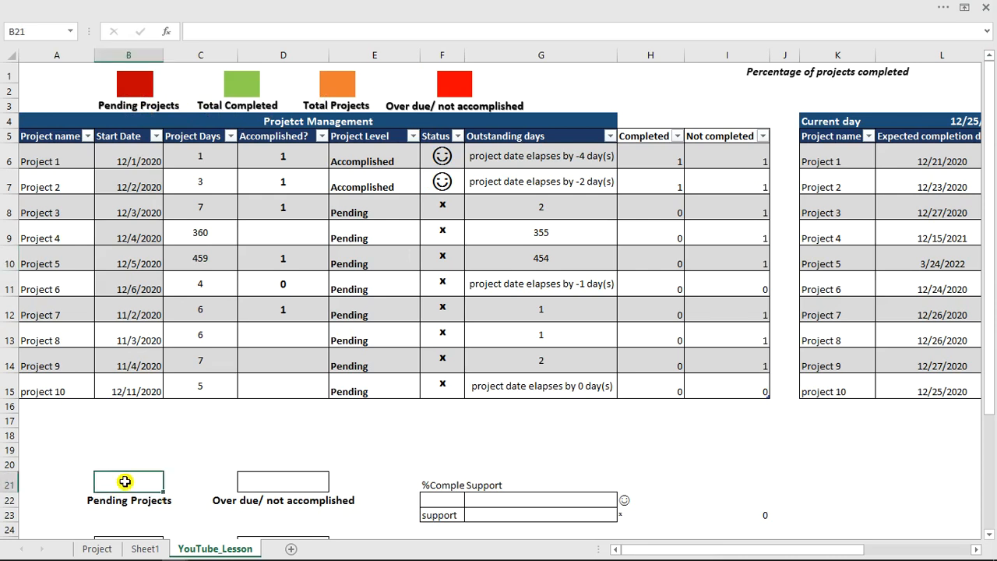
text(=countif)
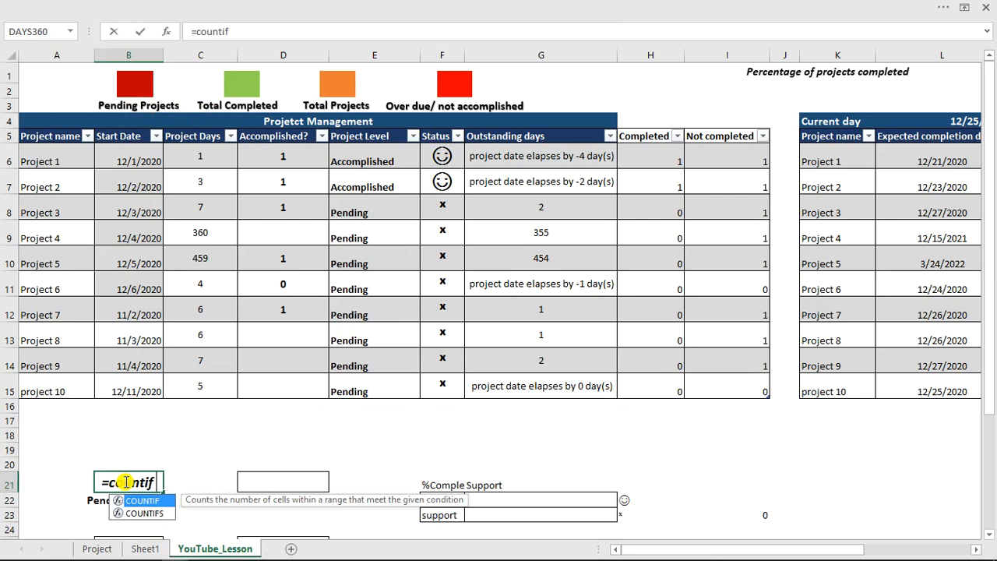
key(Tab)
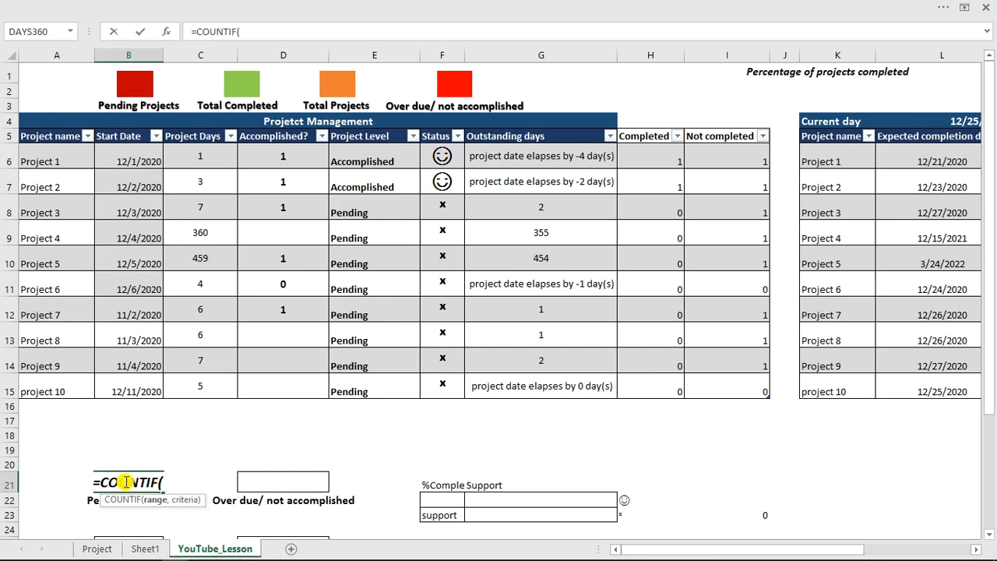
click(370, 131)
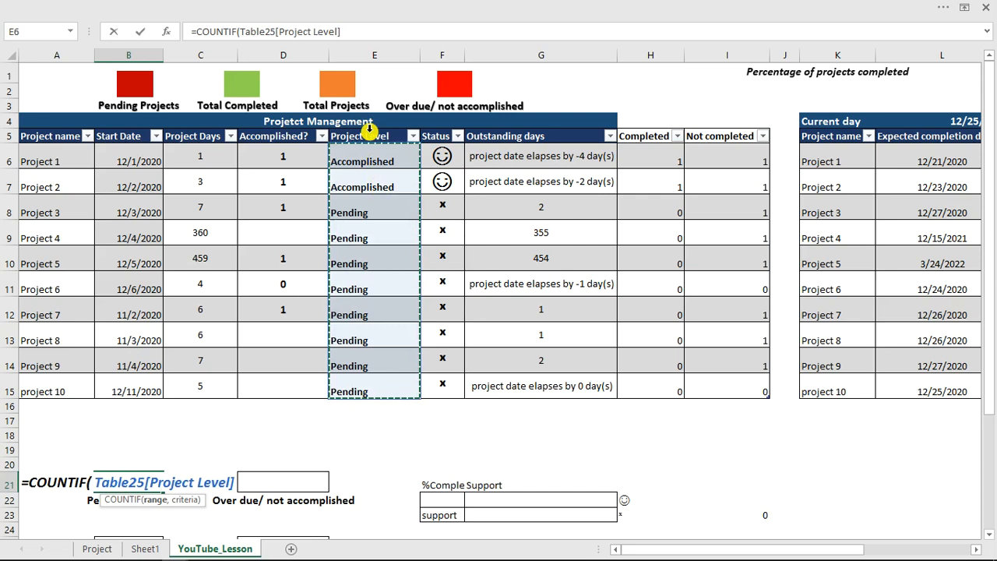
text(,)
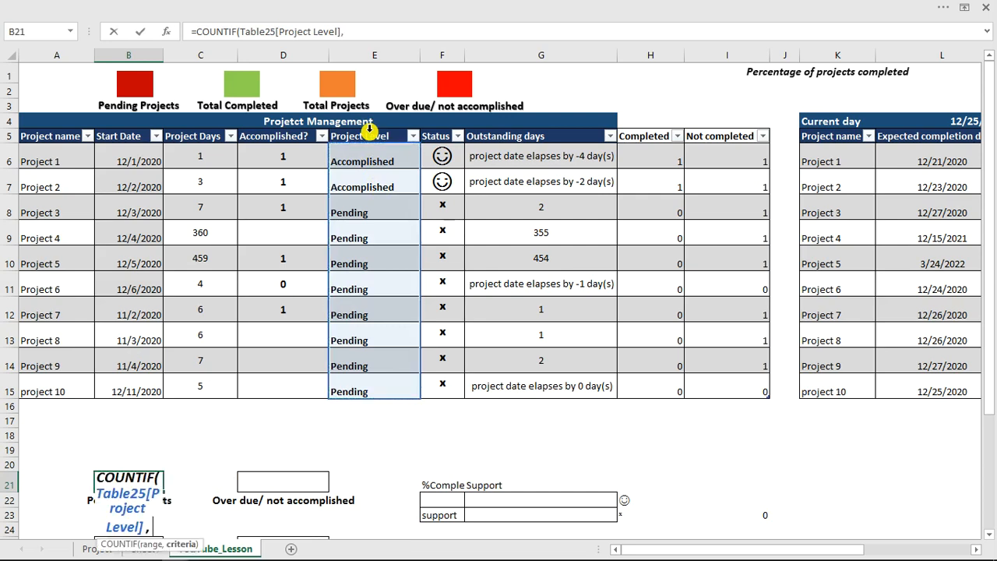
drag(166, 541, 194, 427)
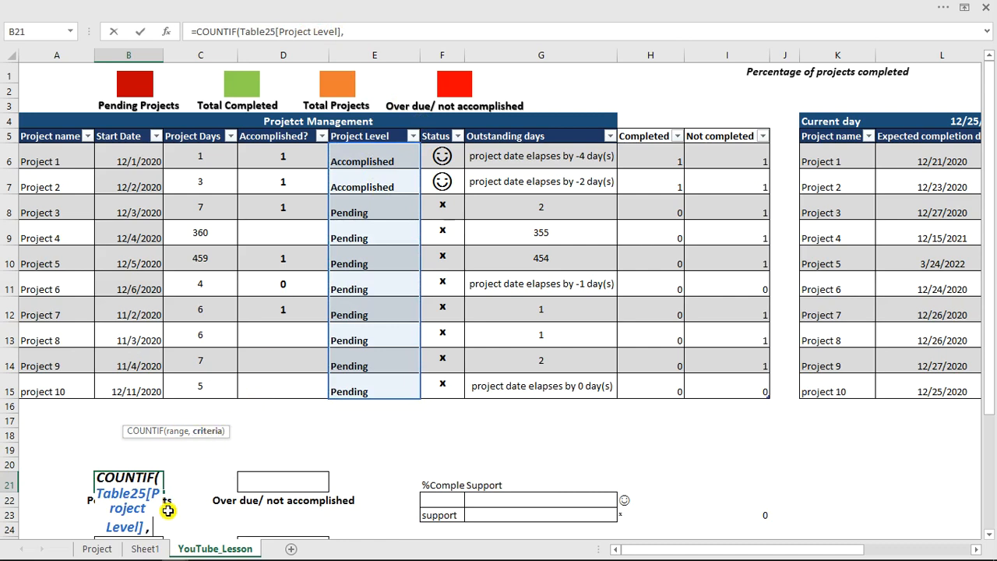
text(P)
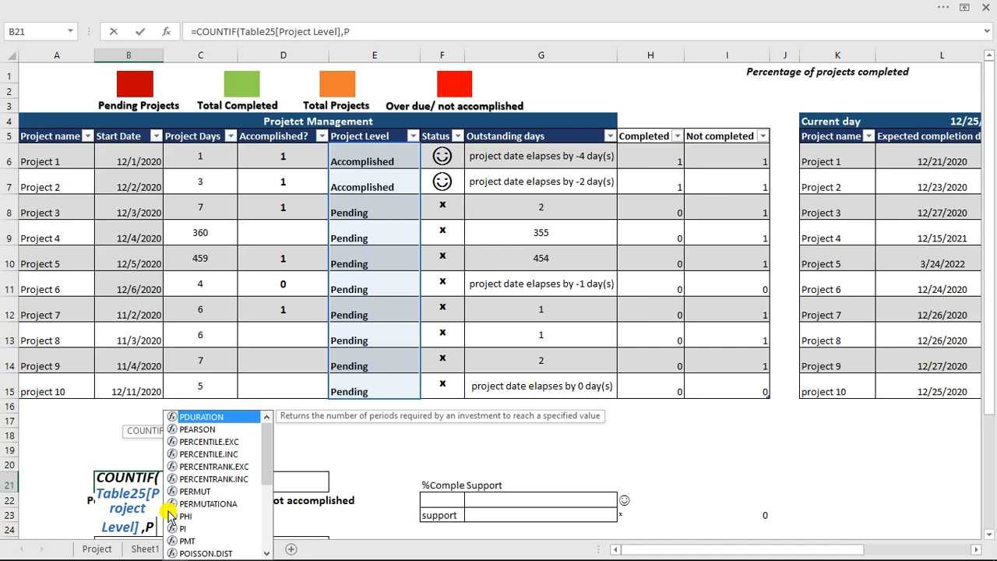
Complete the Pending Projects formula in B21 as =COUNTIF(Table25[Project Level],"pending").
key(BackSpace)
text(")
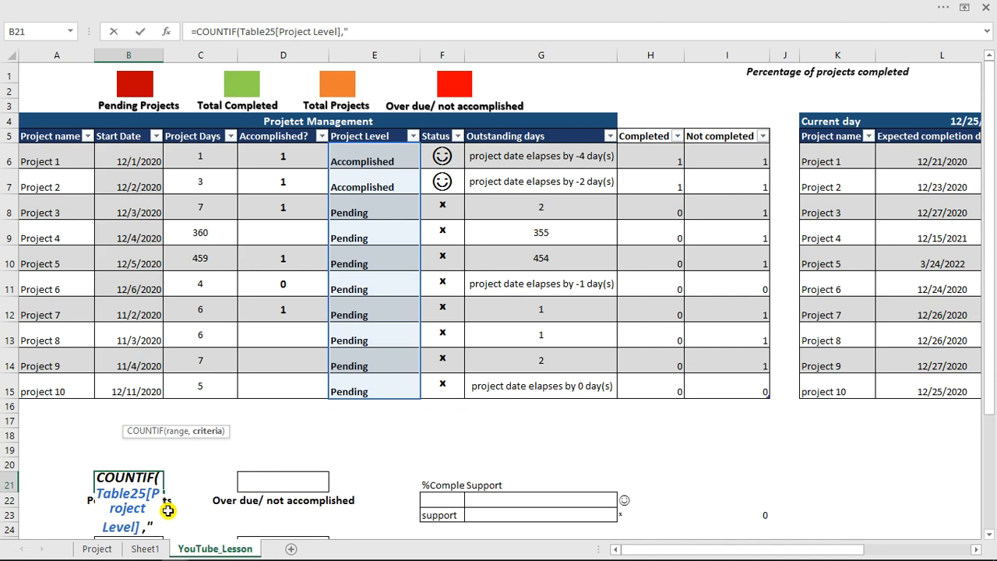
text(pending)
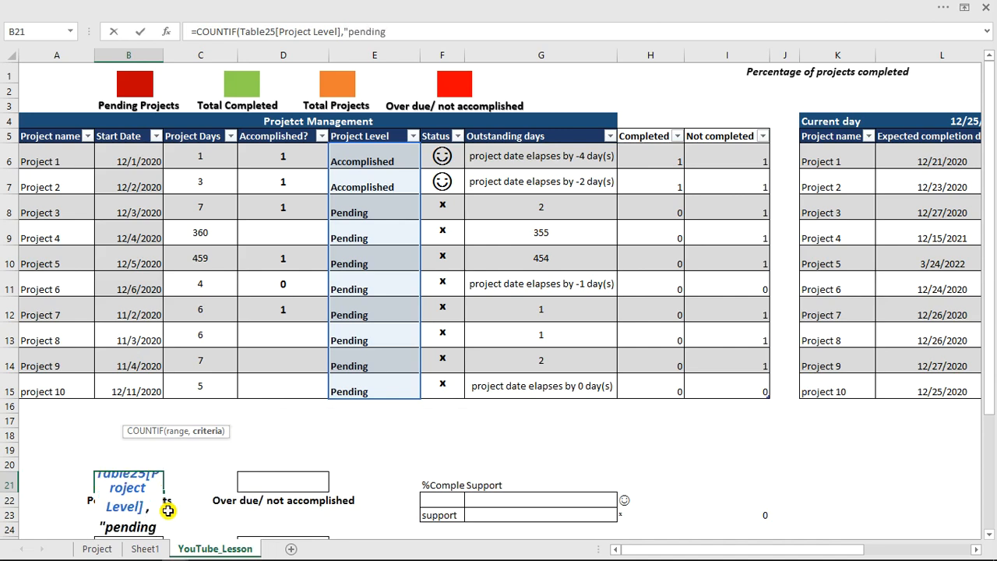
text(")
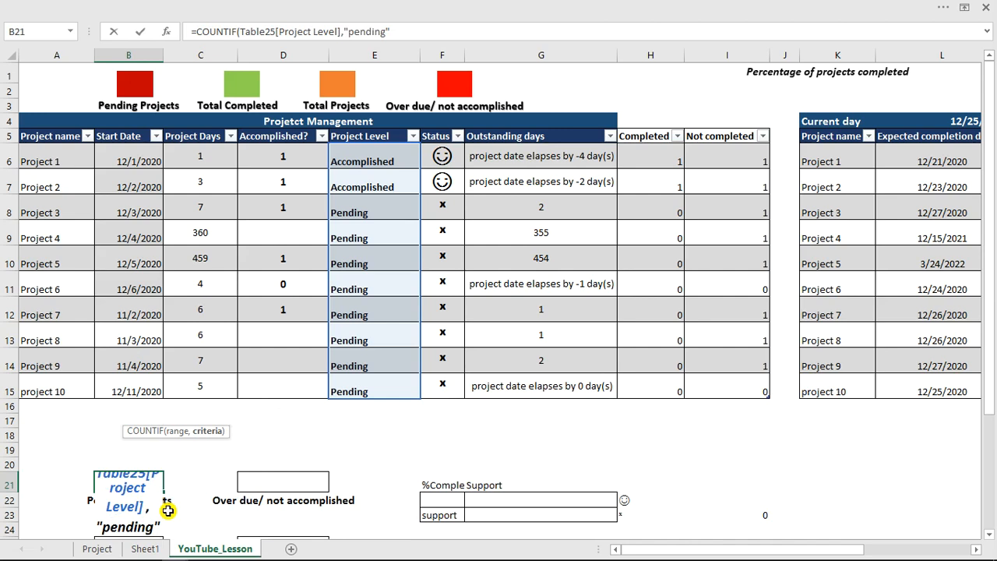
text())
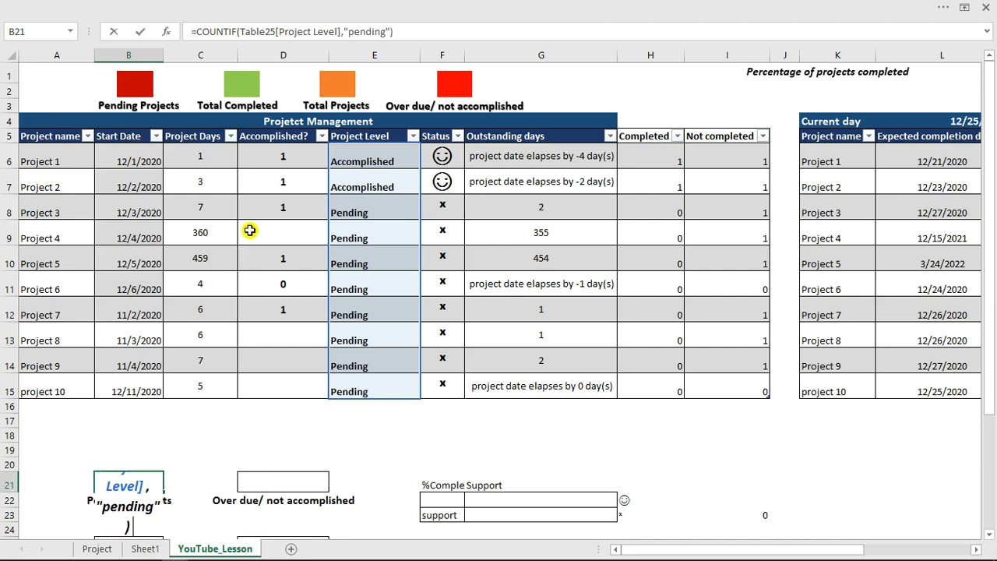
click(401, 30)
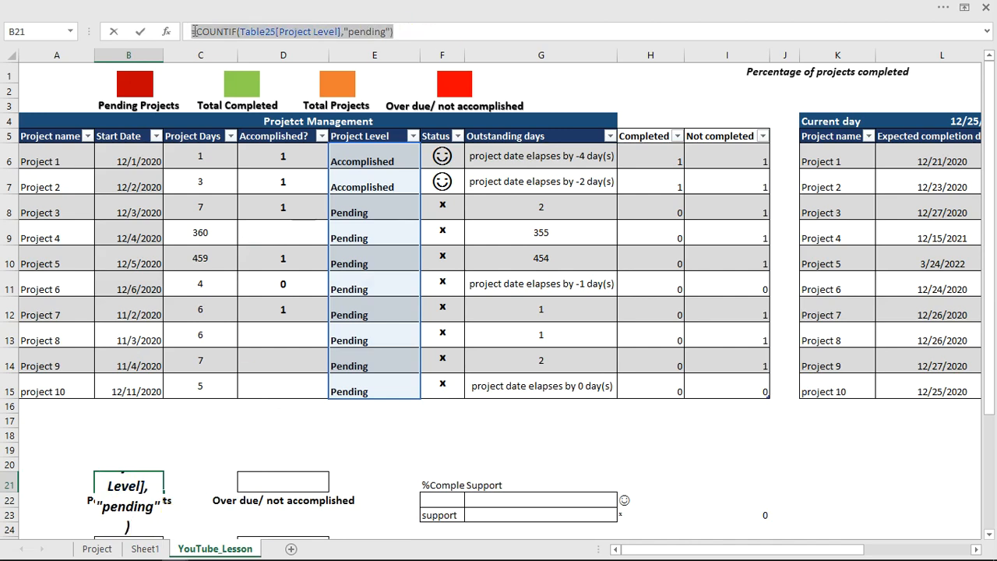
click(200, 32)
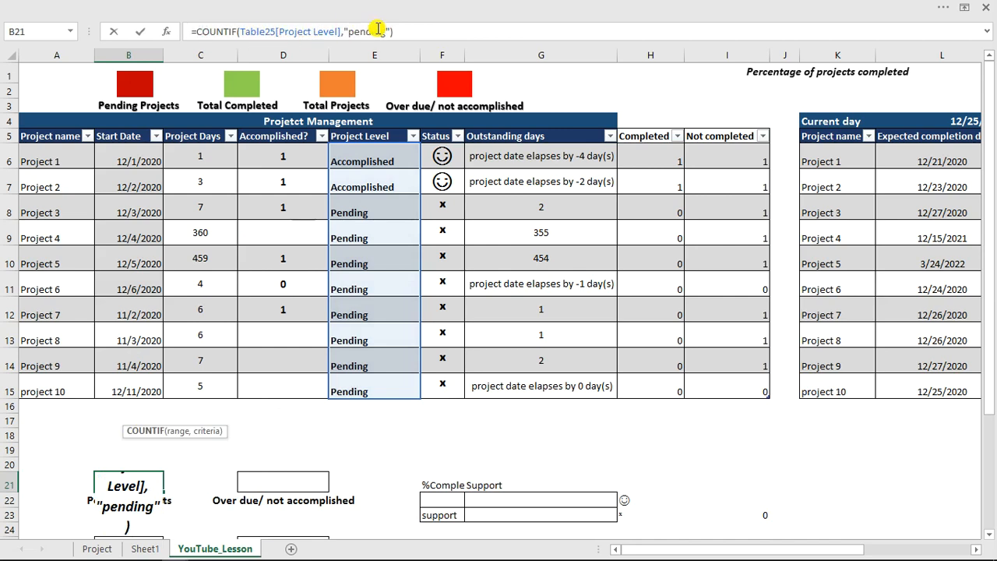
key(Return)
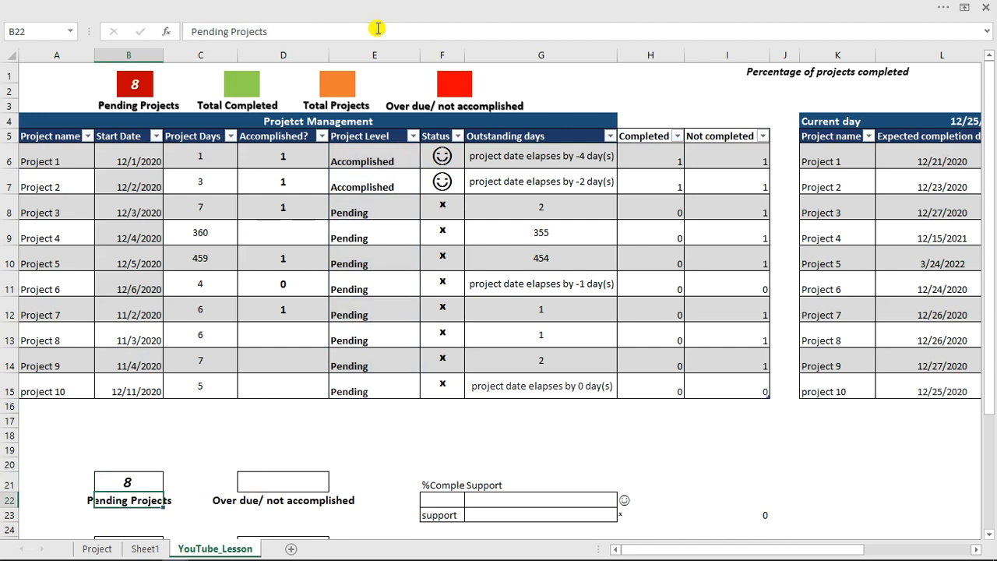
Examine the cell link of the Pending Projects shape and the Completed and Status formulas for Project 1 and Project 2.
click(138, 82)
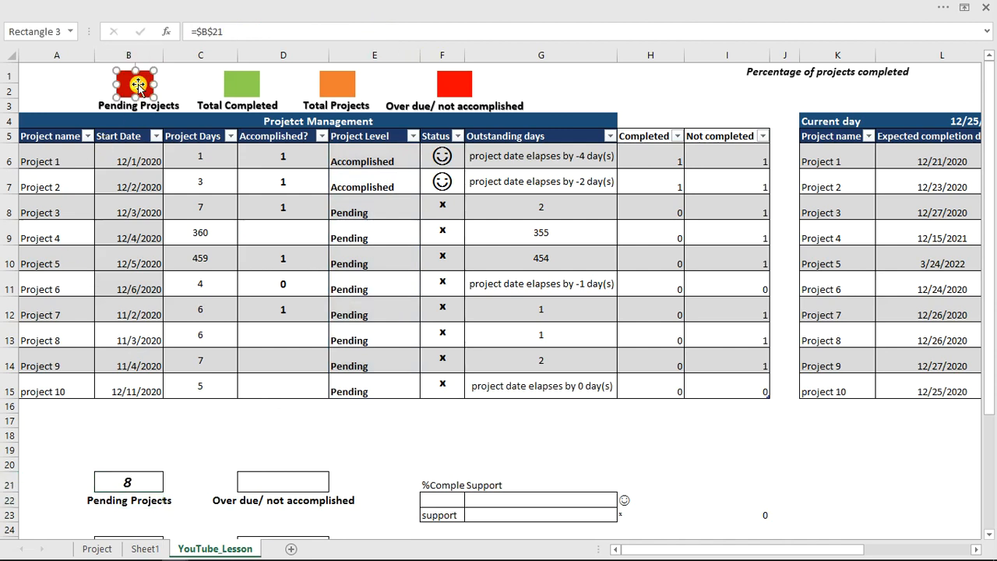
click(74, 78)
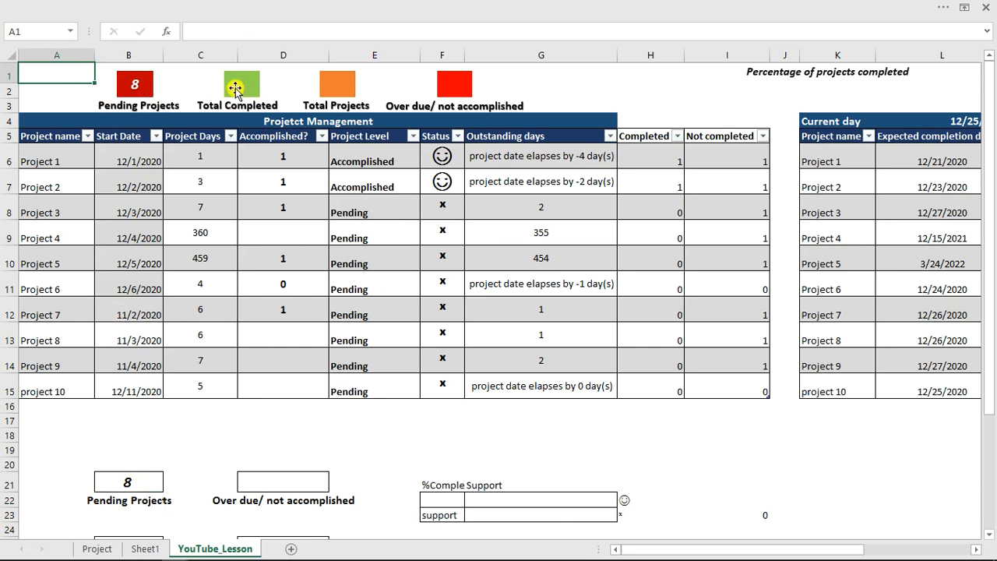
click(648, 136)
click(670, 156)
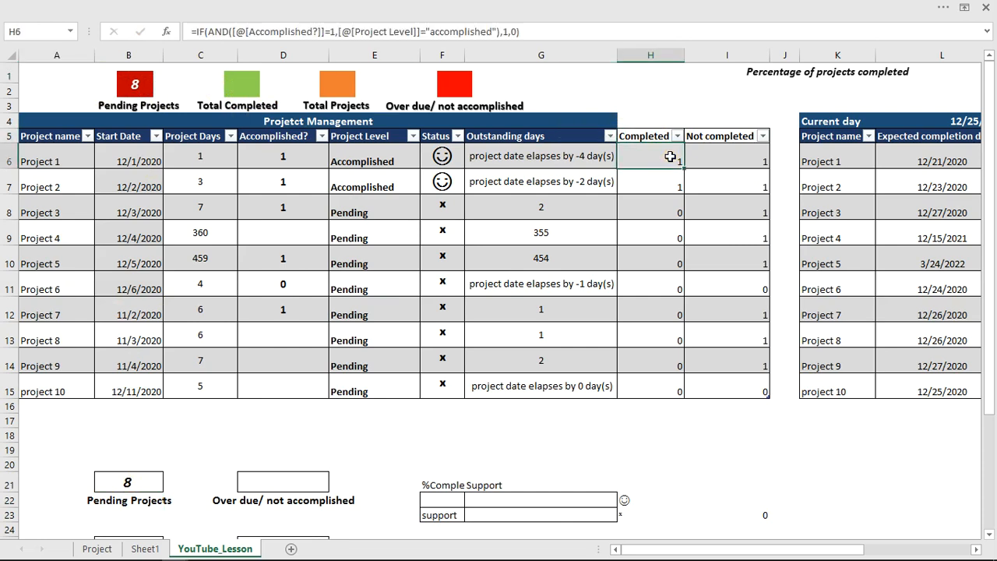
click(666, 177)
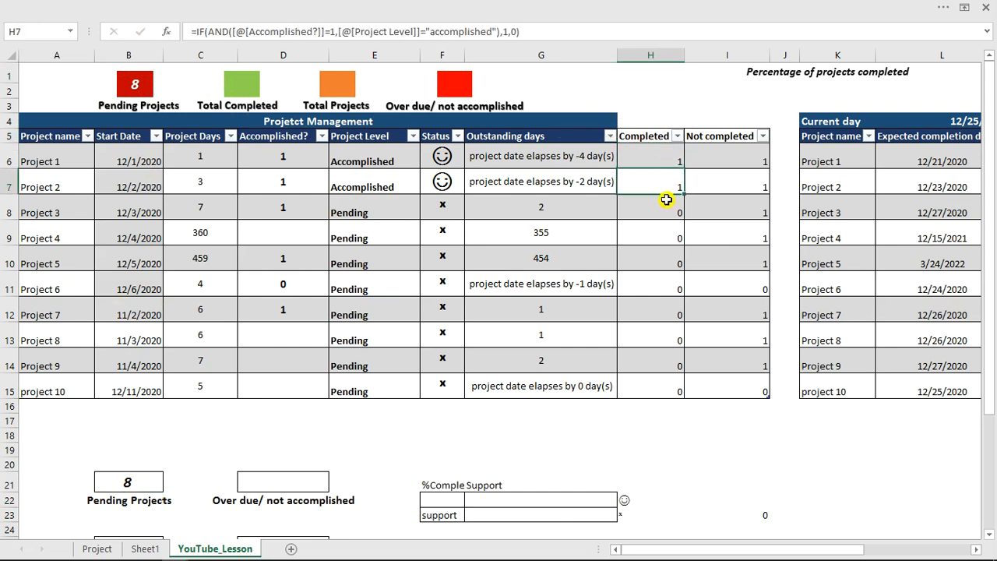
click(442, 156)
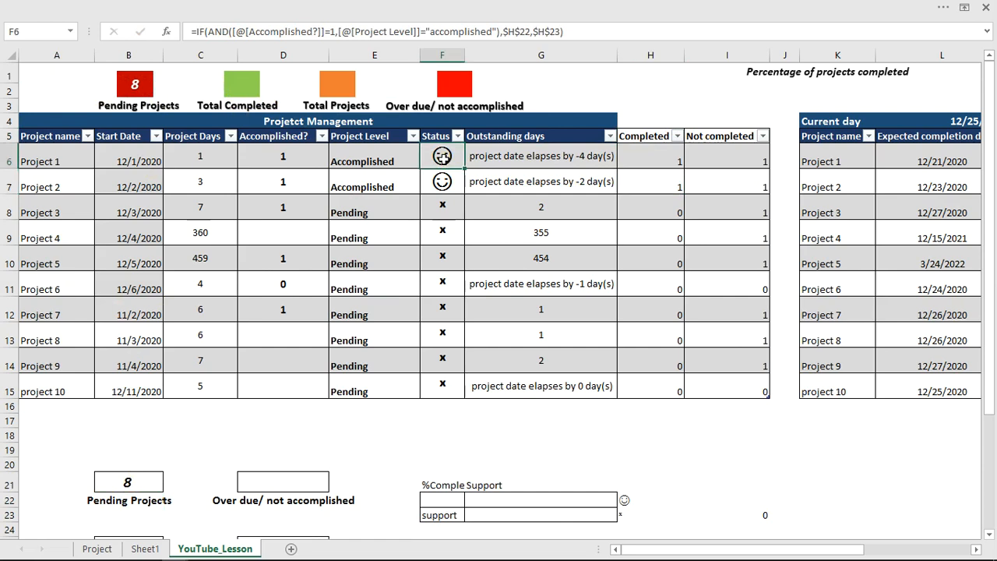
click(442, 181)
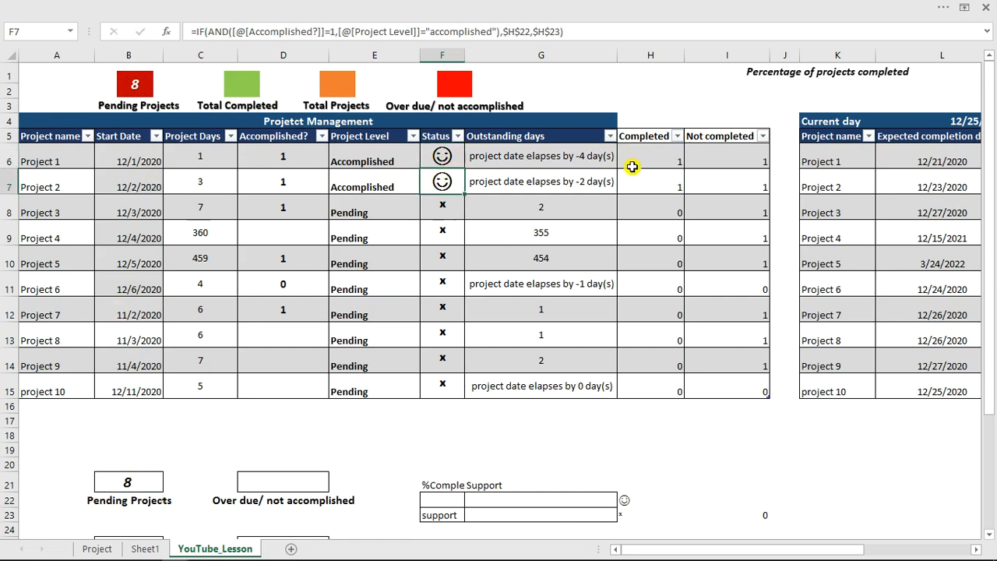
drag(659, 165, 661, 191)
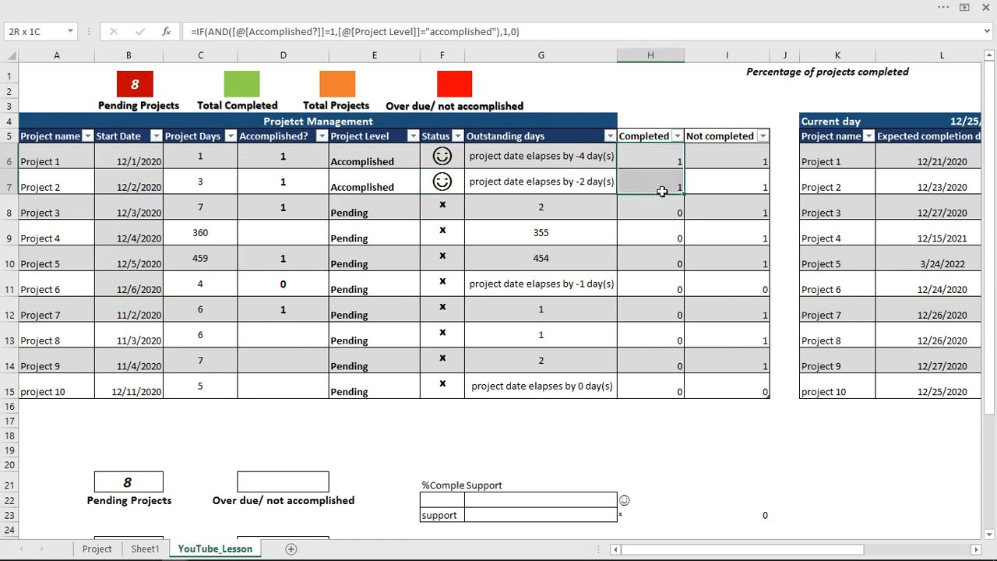
Count the completed projects in the Total Completed cell D25 with =COUNTIF(Table25[Completed],1).
click(272, 480)
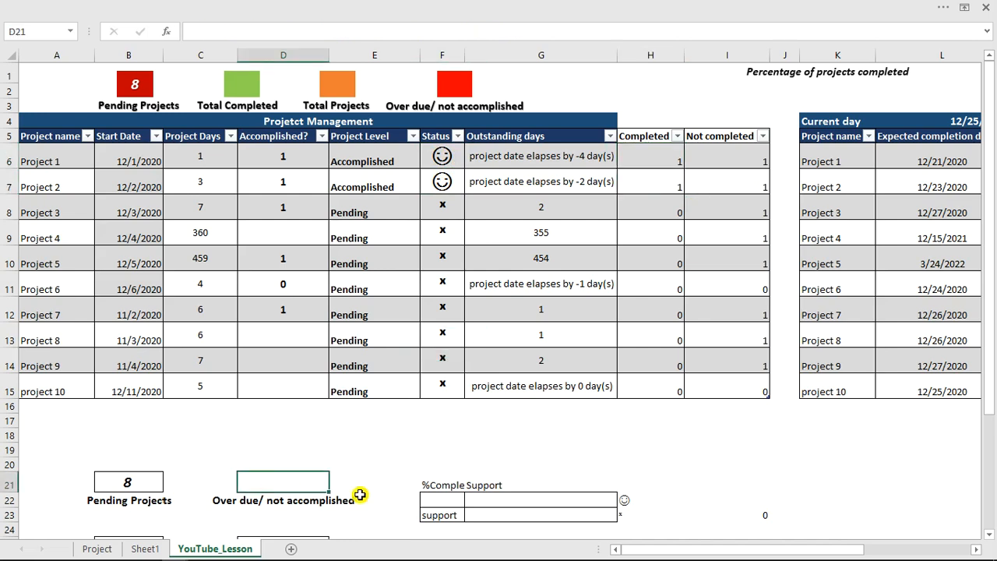
scroll(293, 490, down, 3)
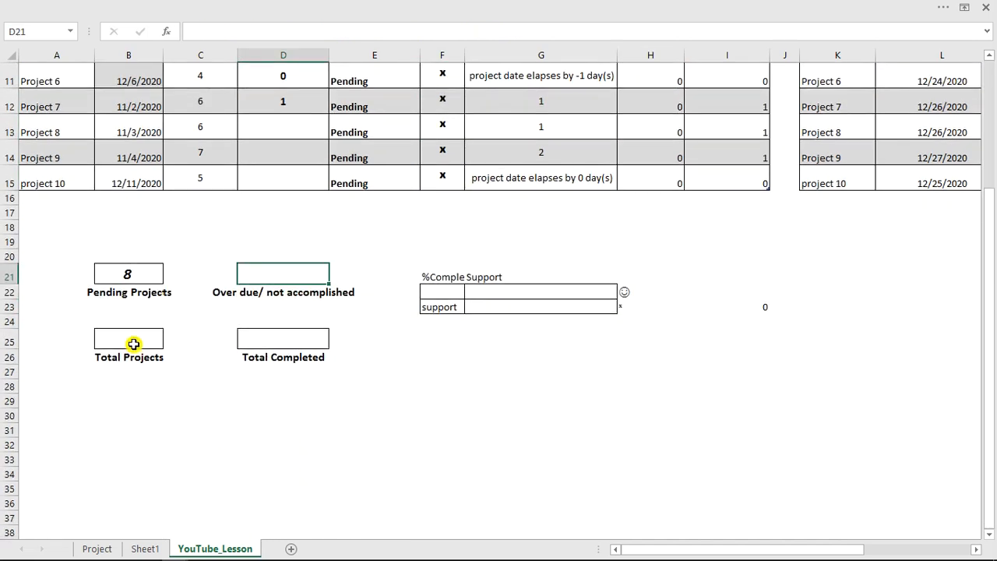
click(268, 336)
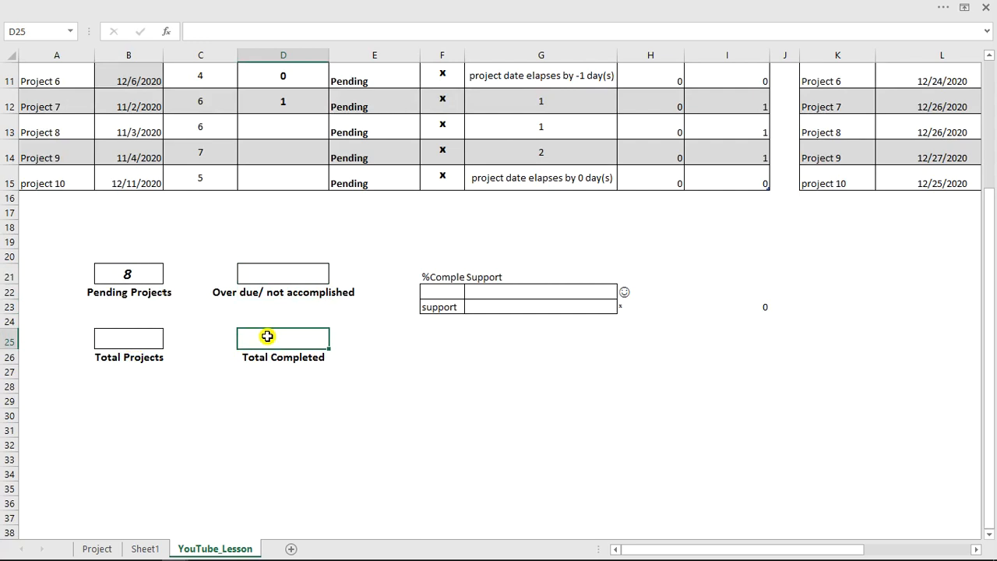
scroll(268, 336, up, 4)
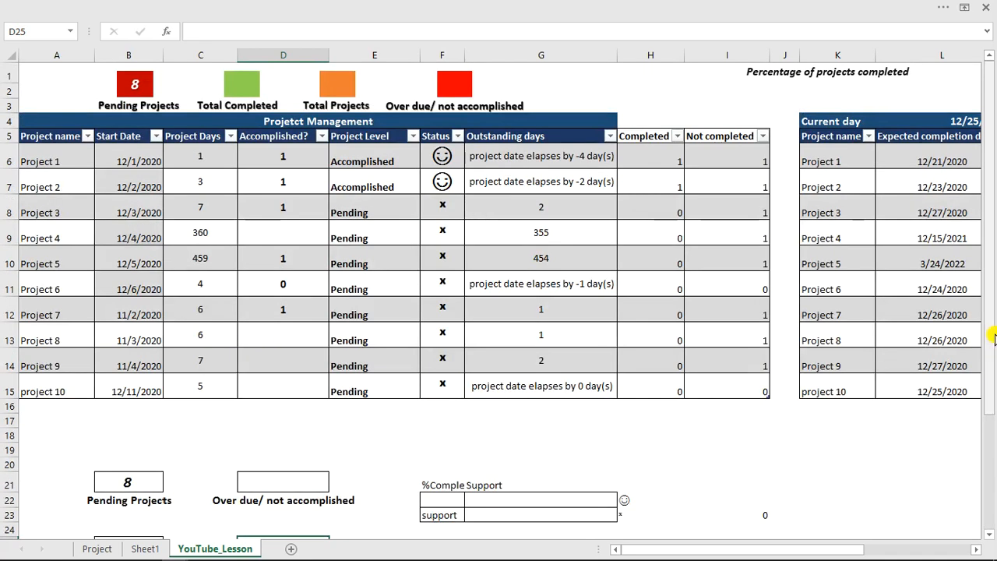
drag(992, 337, 991, 351)
text(countif)
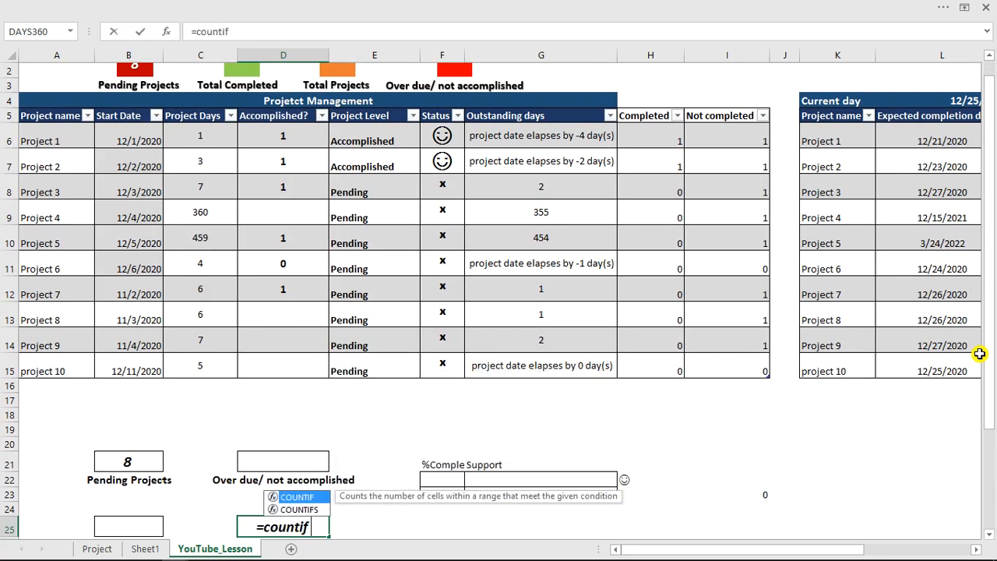
text(()
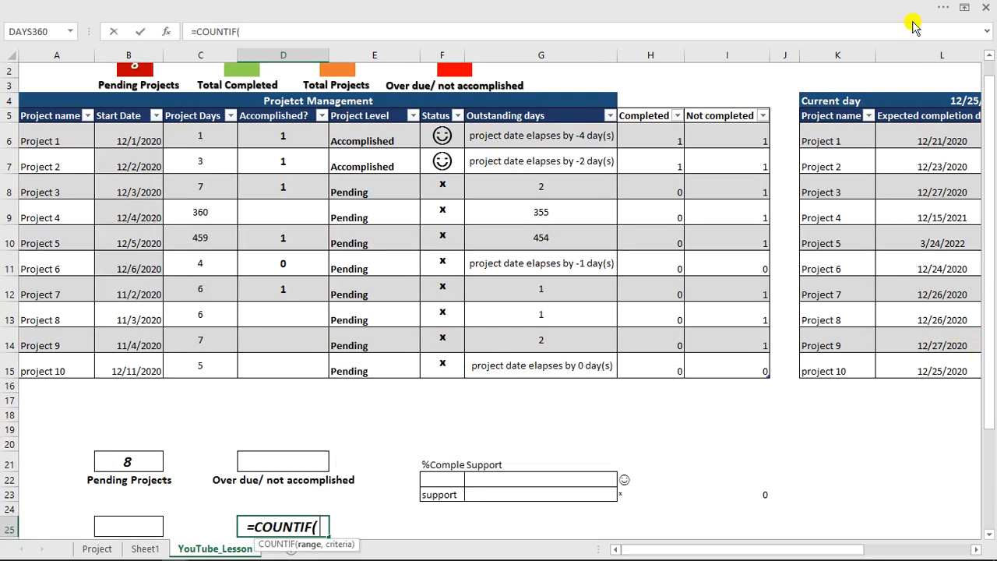
click(645, 107)
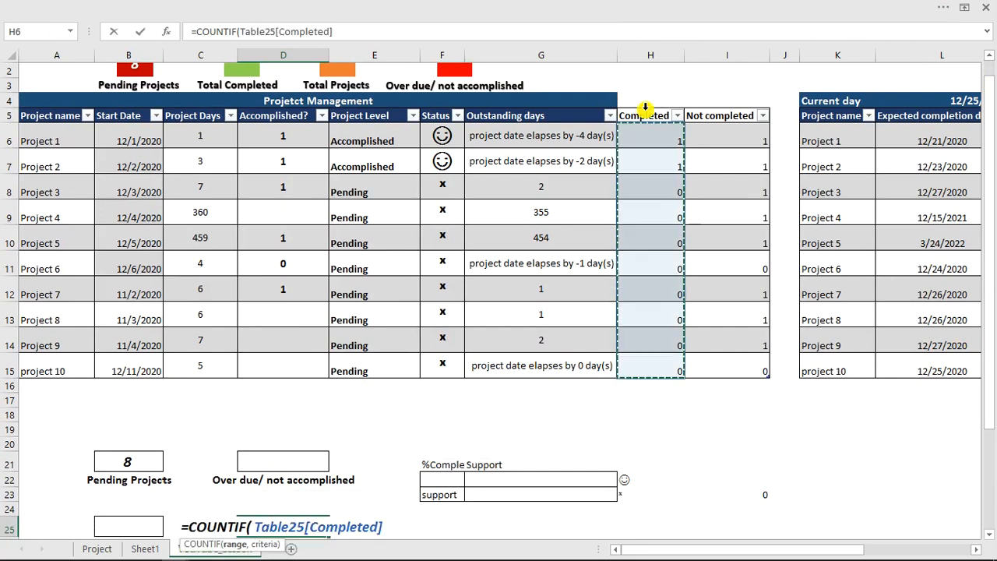
text(,)
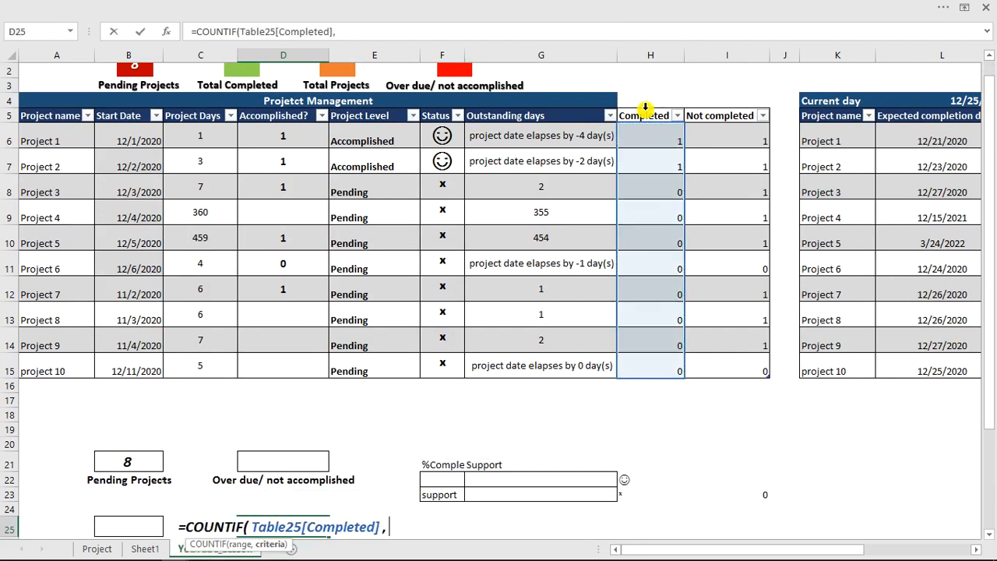
text(1)
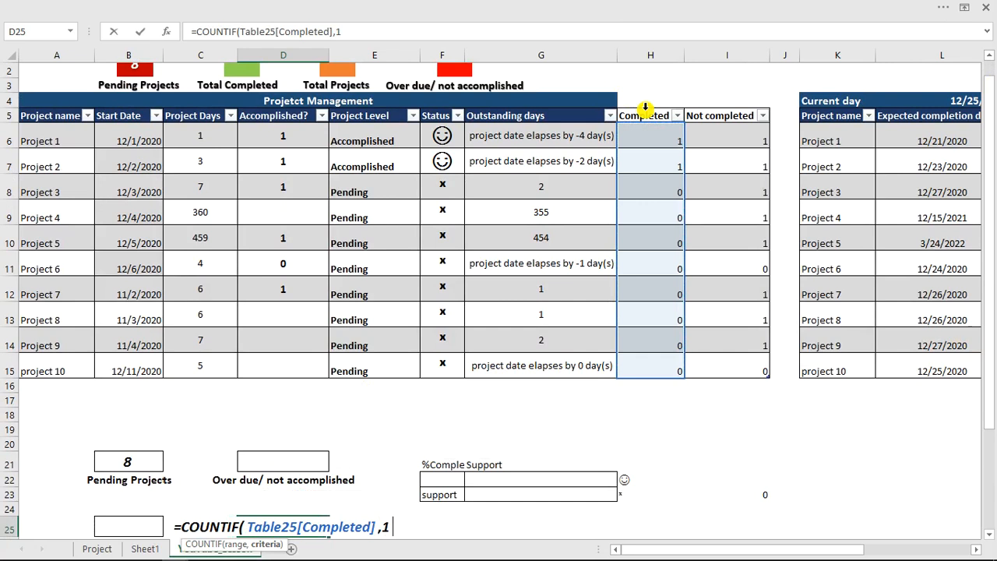
text())
key(Return)
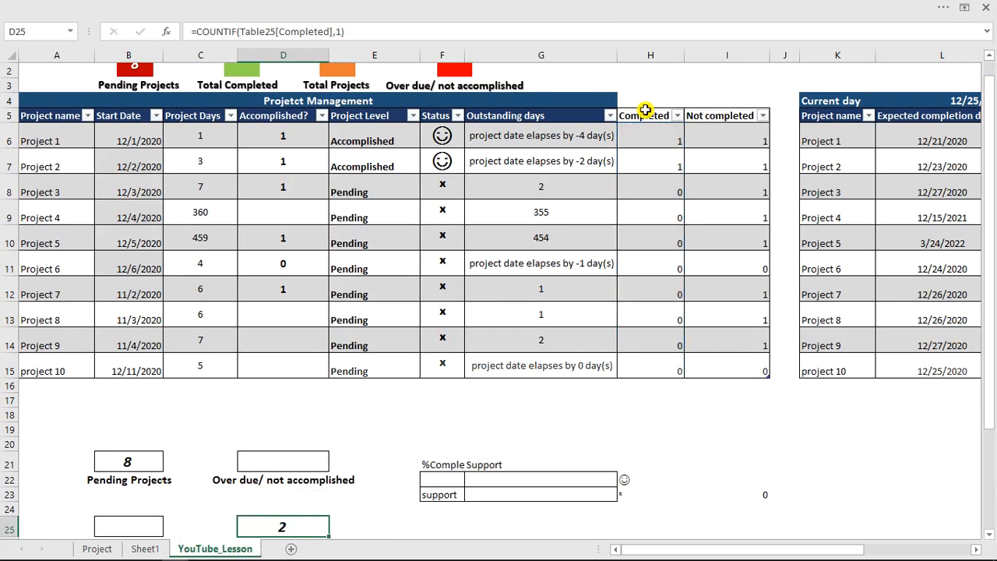
scroll(641, 109, up, 1)
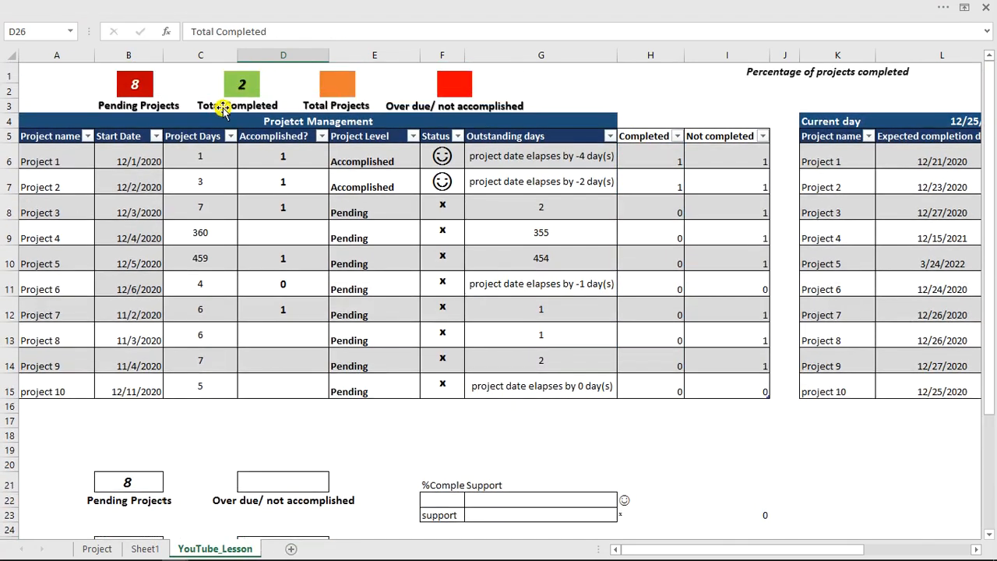
Set the Accomplished? value of Project 6 to 1.
drag(673, 159, 668, 185)
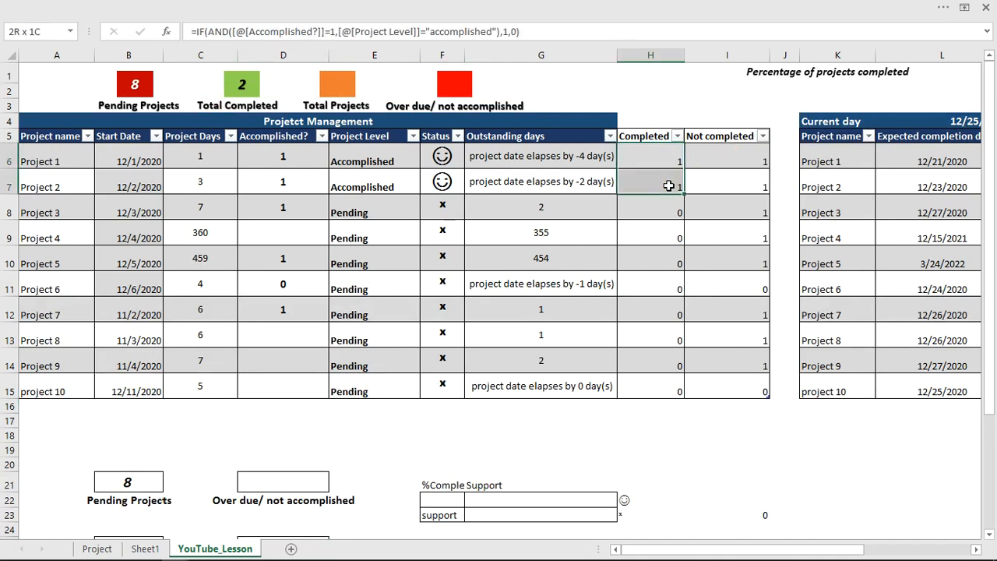
click(307, 284)
click(335, 289)
click(304, 309)
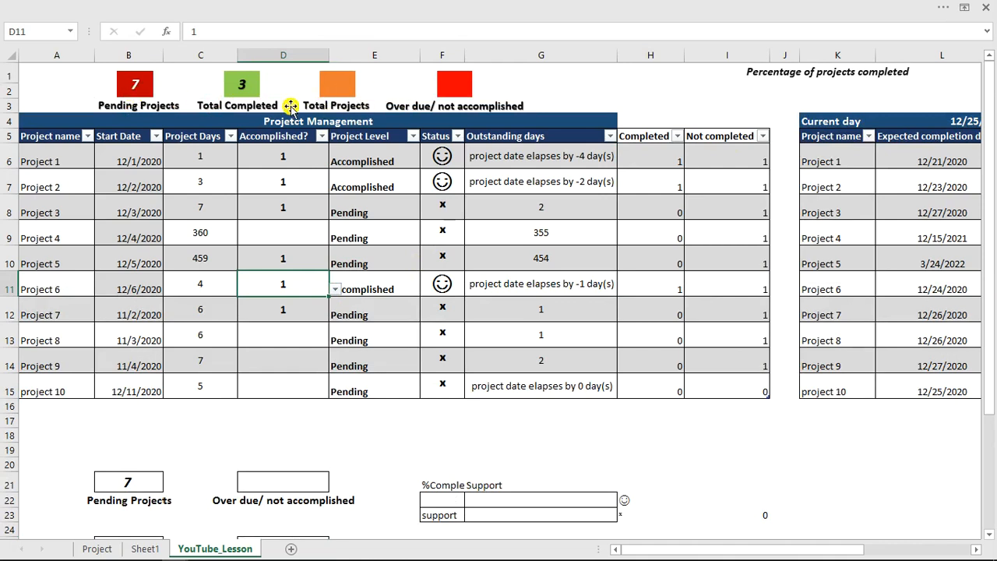
Count all projects in the Total Projects cell B25 with a COUNTA formula on Table25[Project name].
scroll(272, 234, down, 3)
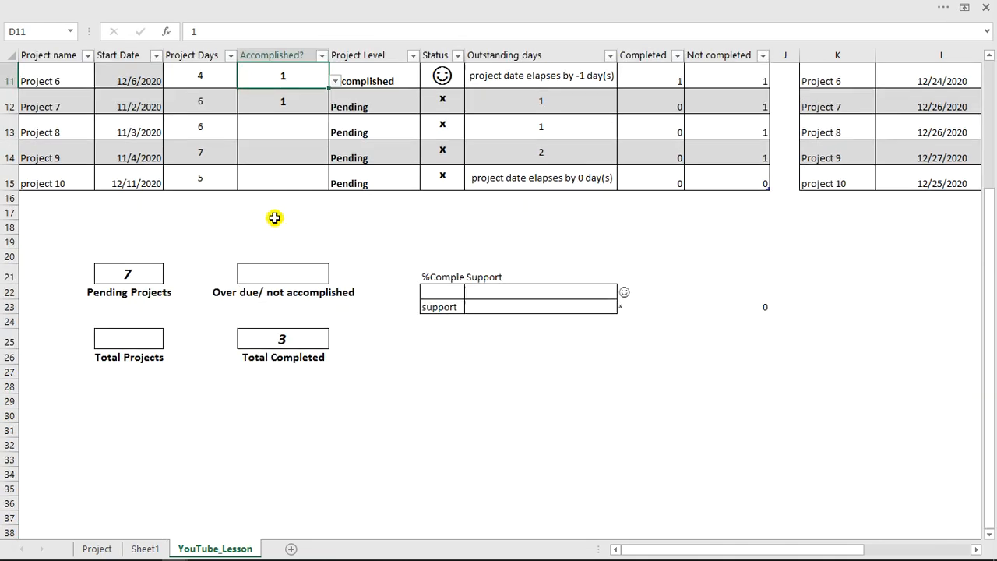
click(118, 333)
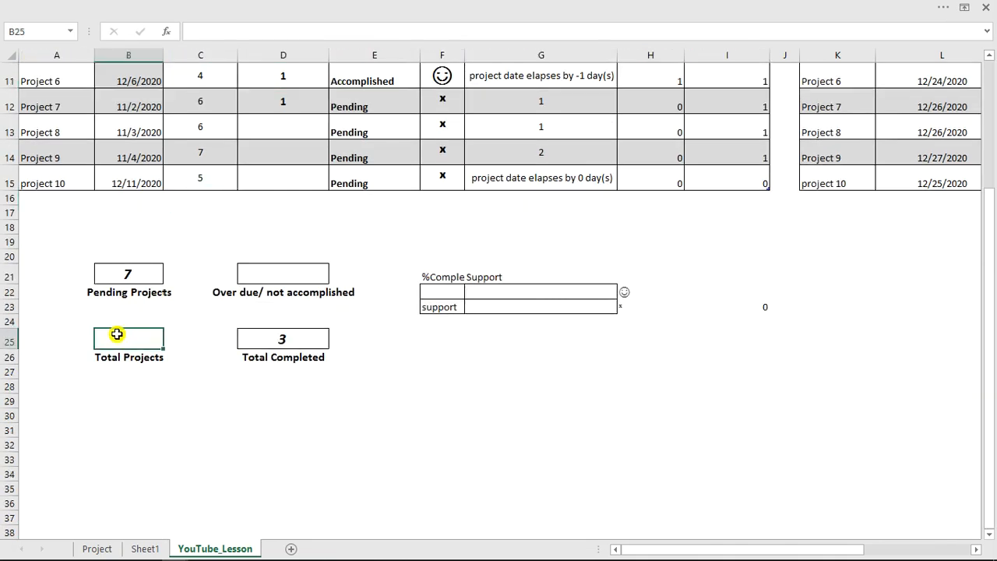
text(=cou)
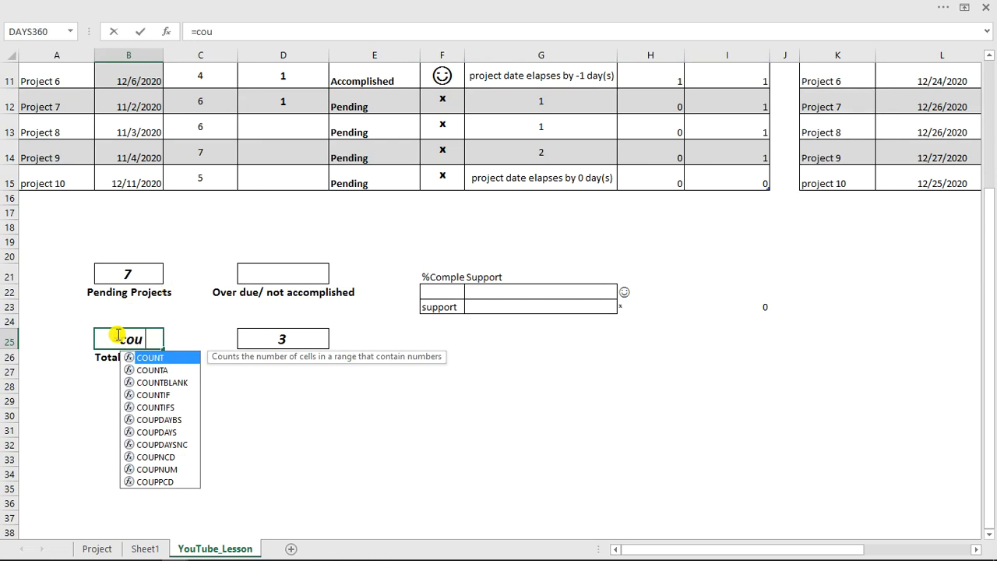
text(nta)
key(Tab)
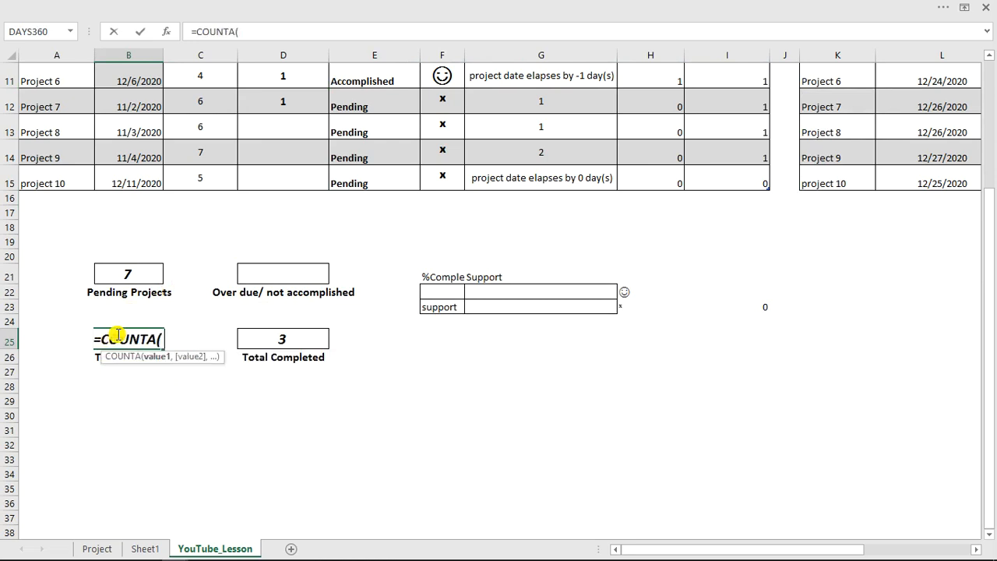
scroll(112, 334, up, 4)
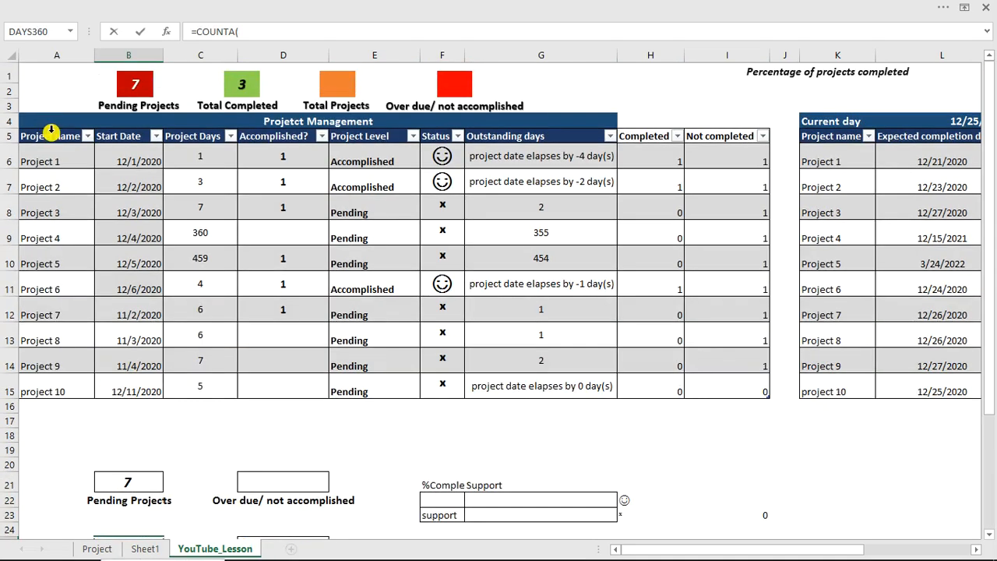
click(50, 131)
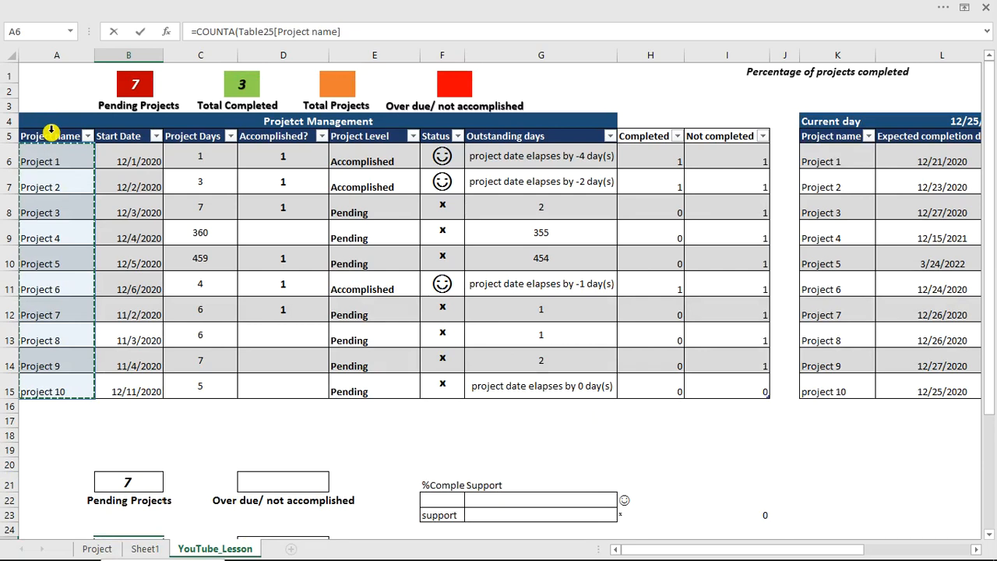
text())
key(Return)
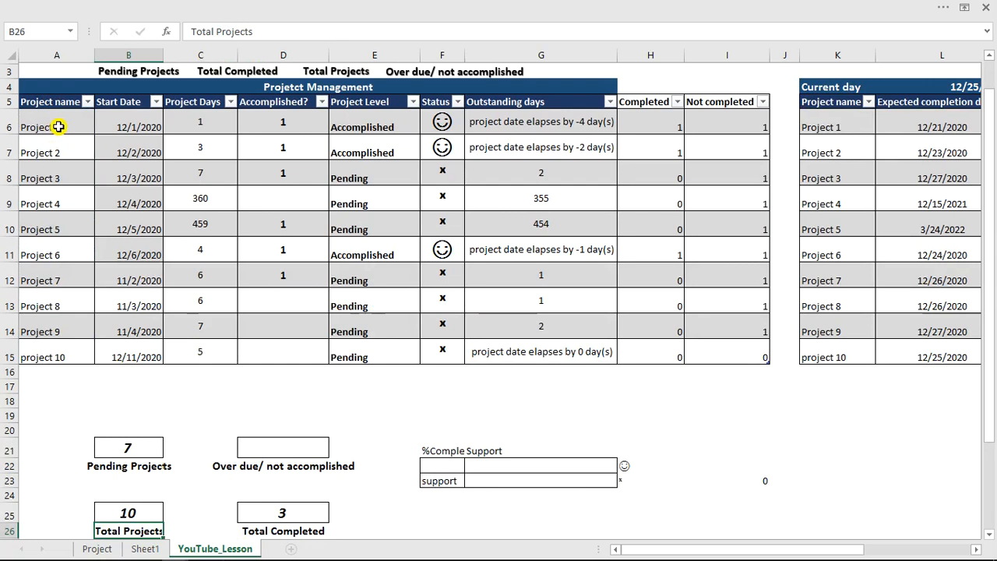
scroll(58, 127, up, 1)
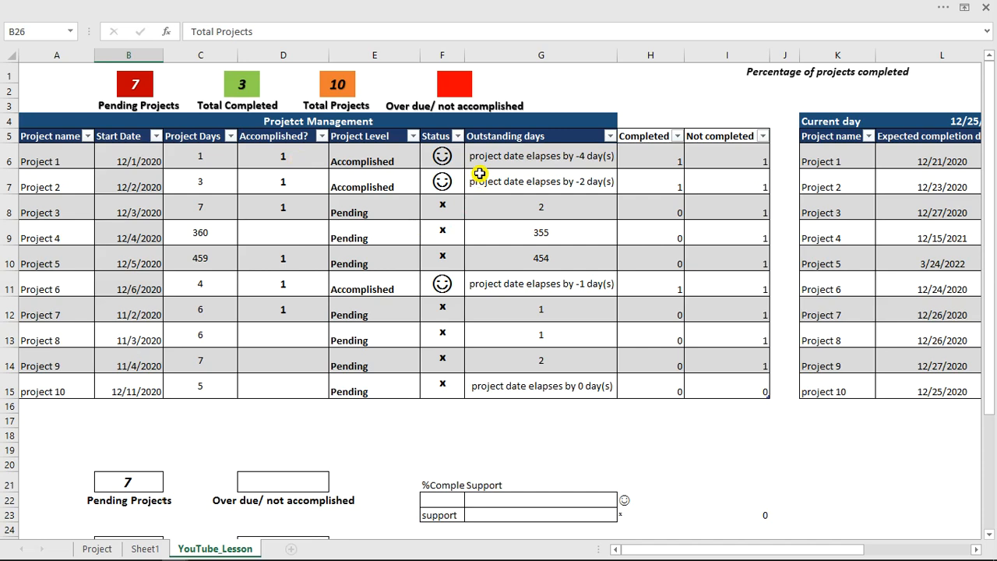
Count the overdue projects in the Over due/ not accomplished cell D21 with =COUNTIF(Table25[Not completed],0).
click(294, 481)
text(=)
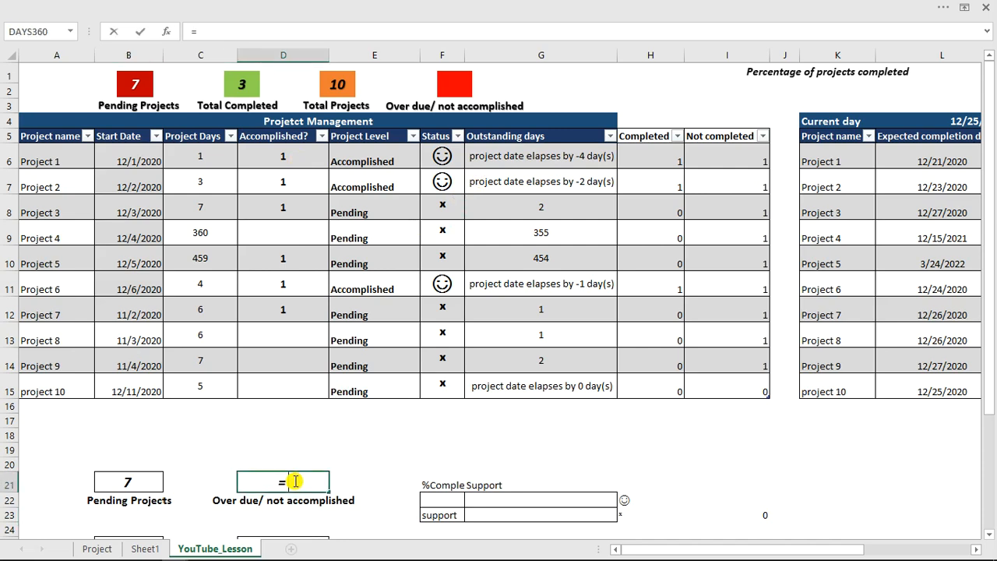
text(countif)
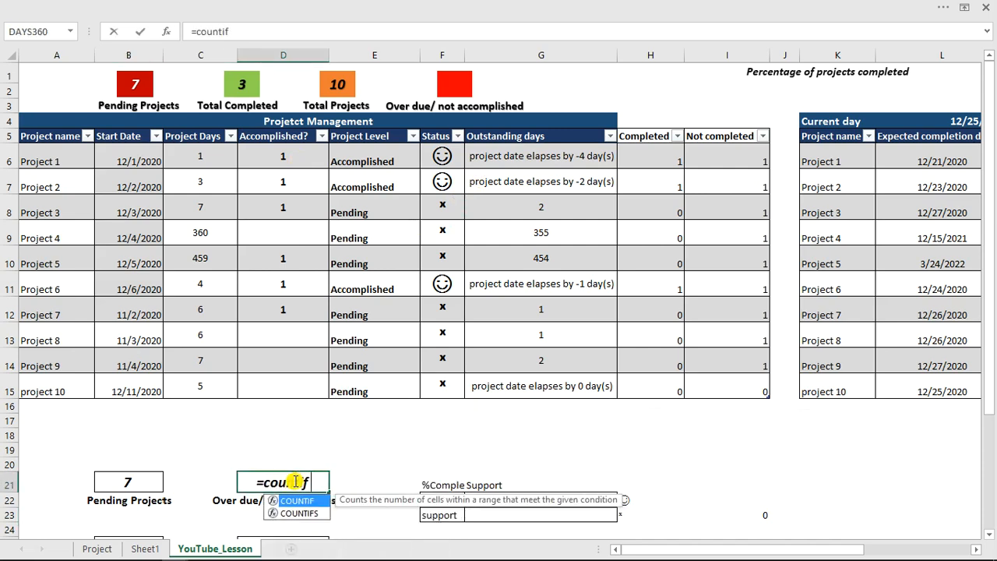
key(Tab)
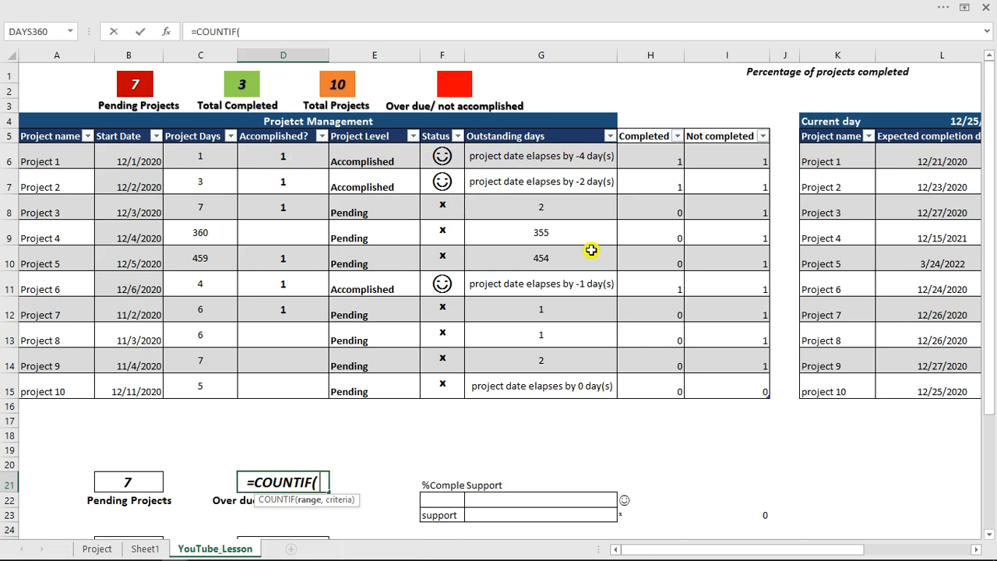
click(722, 130)
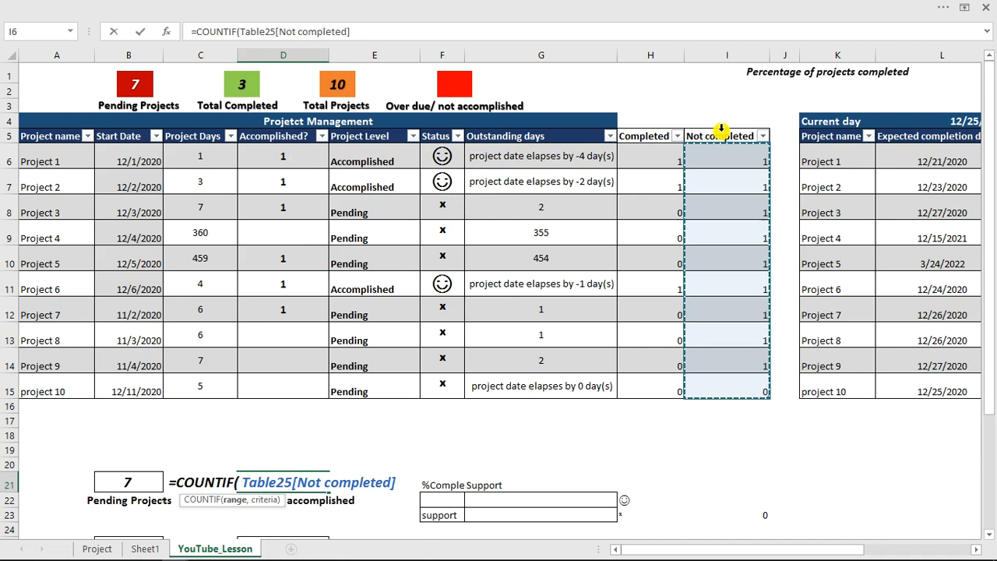
text(,)
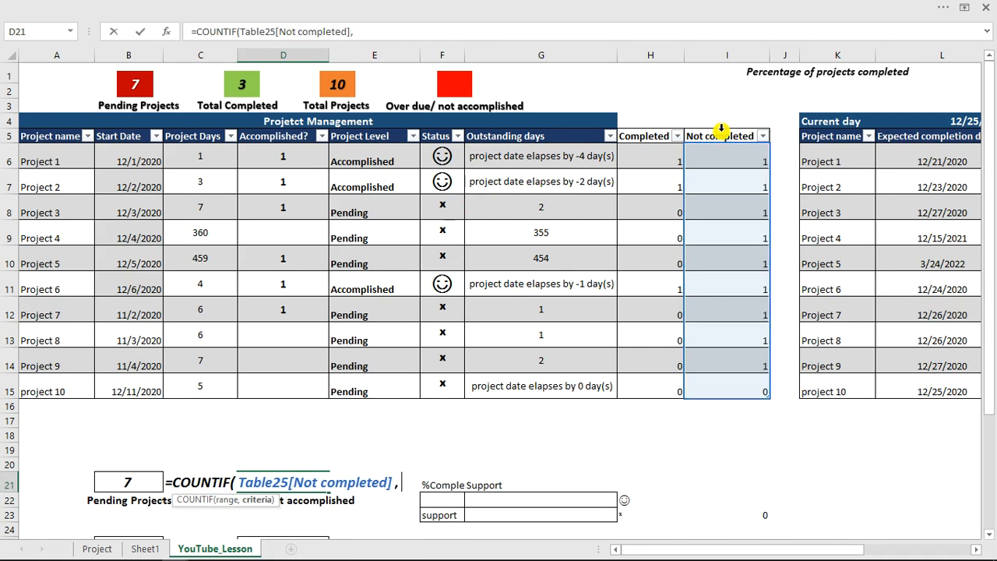
text(0))
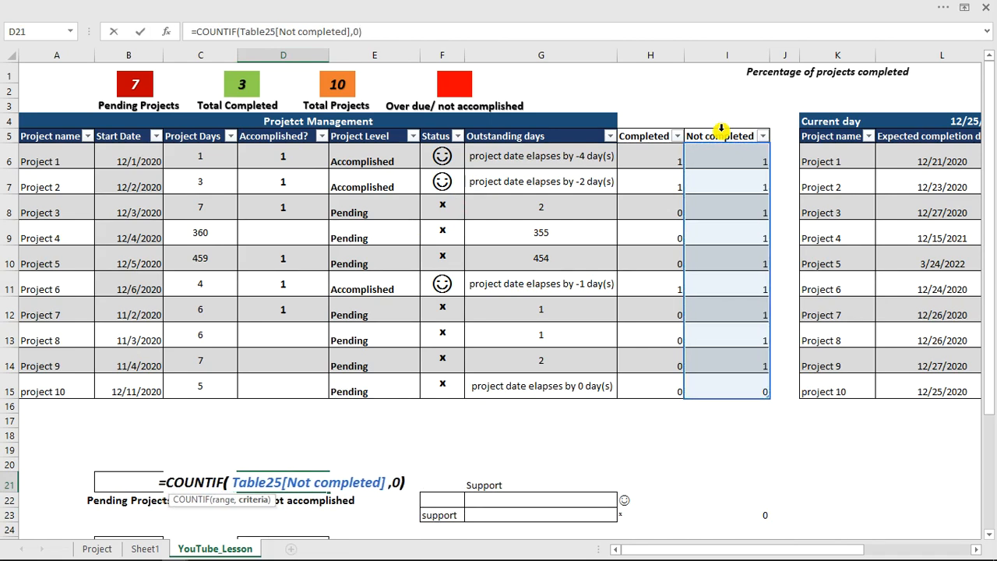
key(Return)
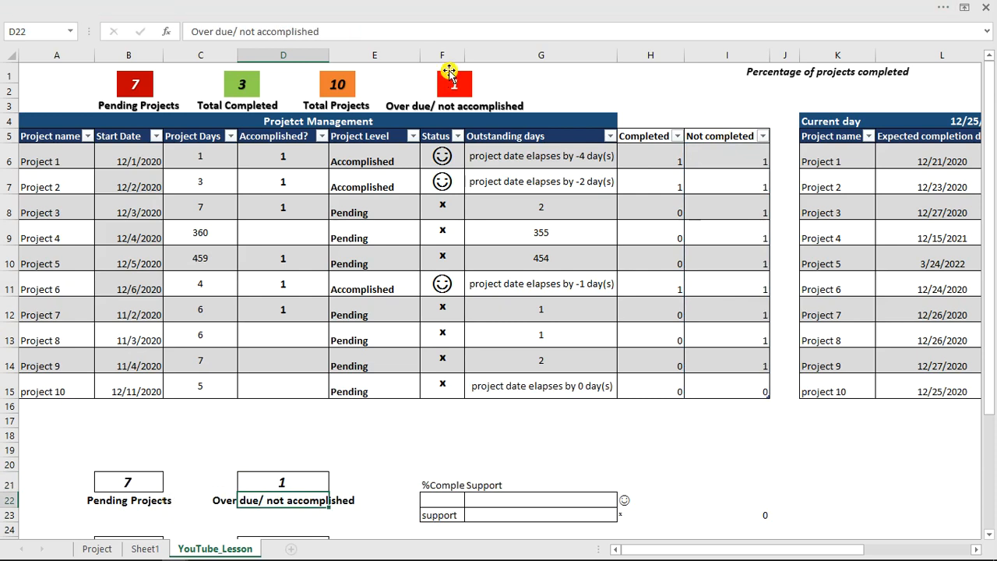
Set the Accomplished? value of Project 1 to 0.
click(299, 156)
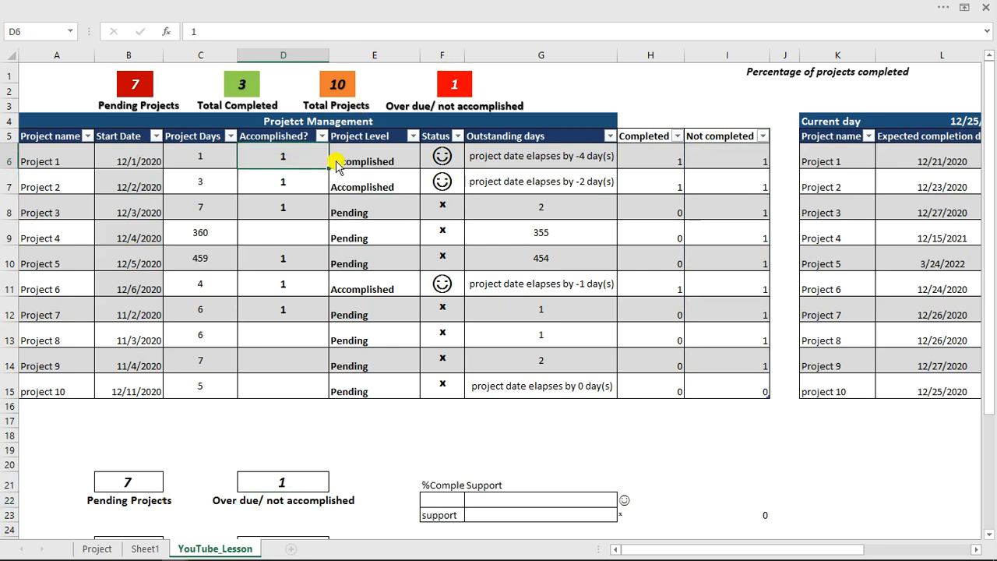
click(335, 162)
click(295, 185)
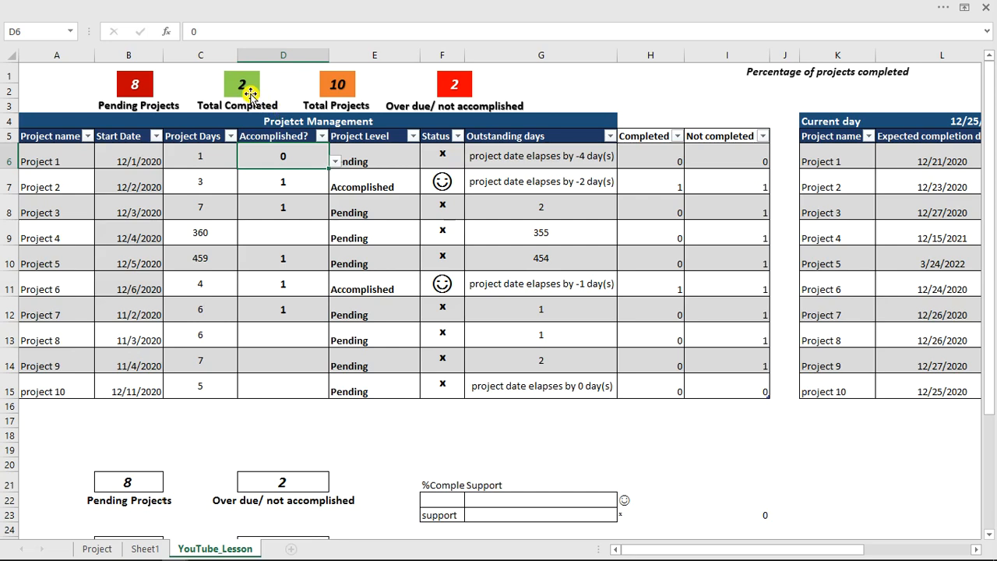
Examine the Status, Project Level and Accomplished? cells of Project 2 and Project 6.
click(441, 180)
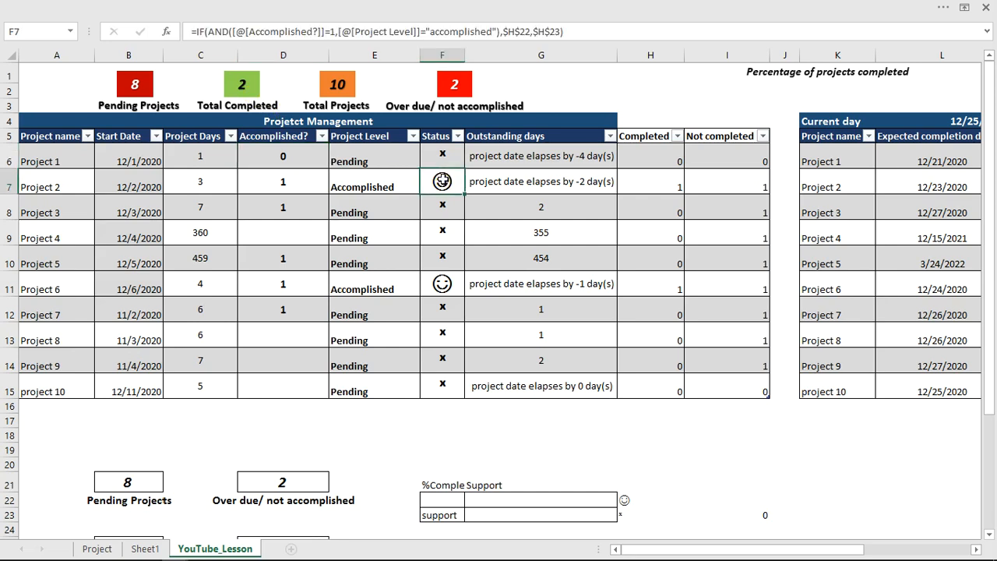
click(383, 187)
click(311, 186)
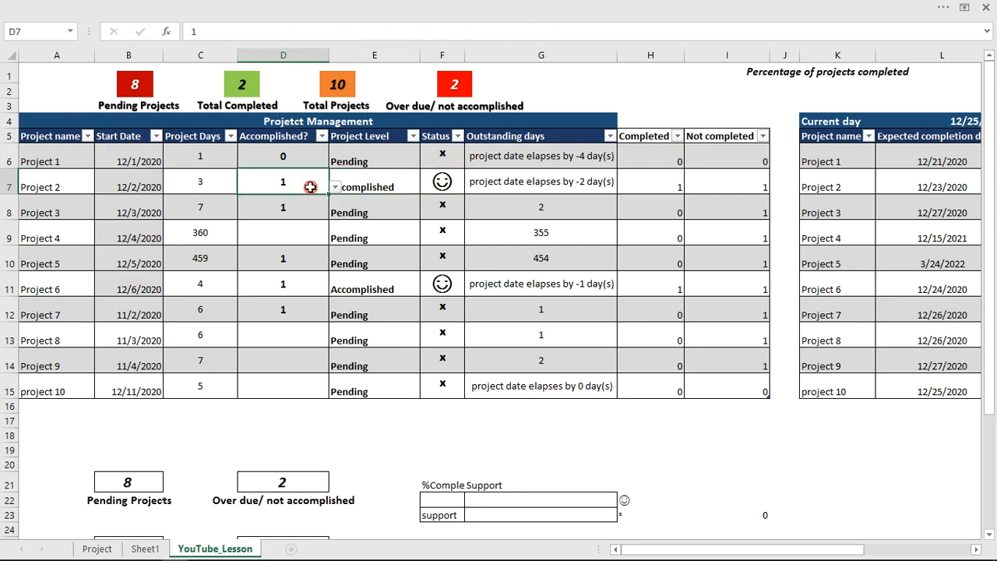
click(441, 283)
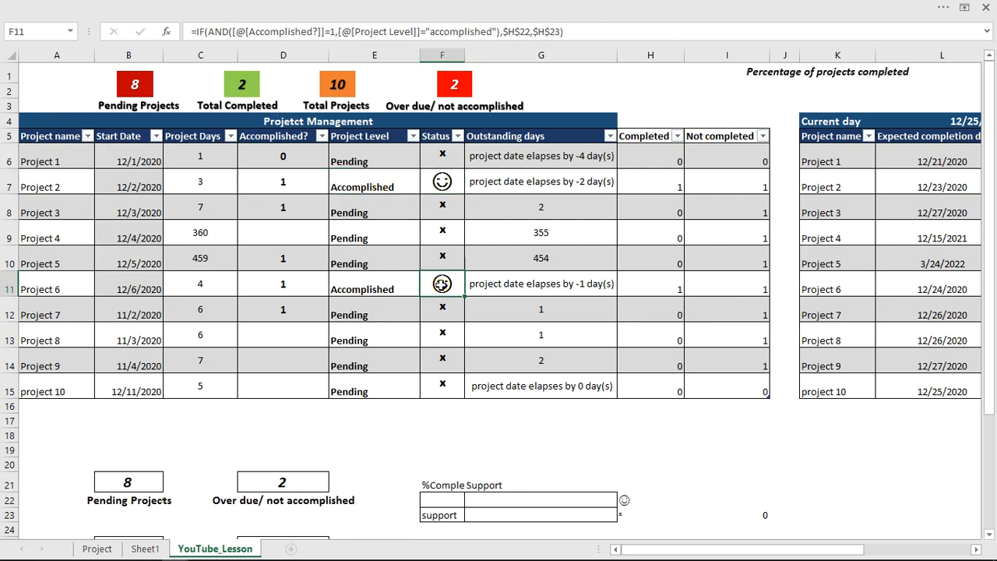
click(391, 287)
click(321, 289)
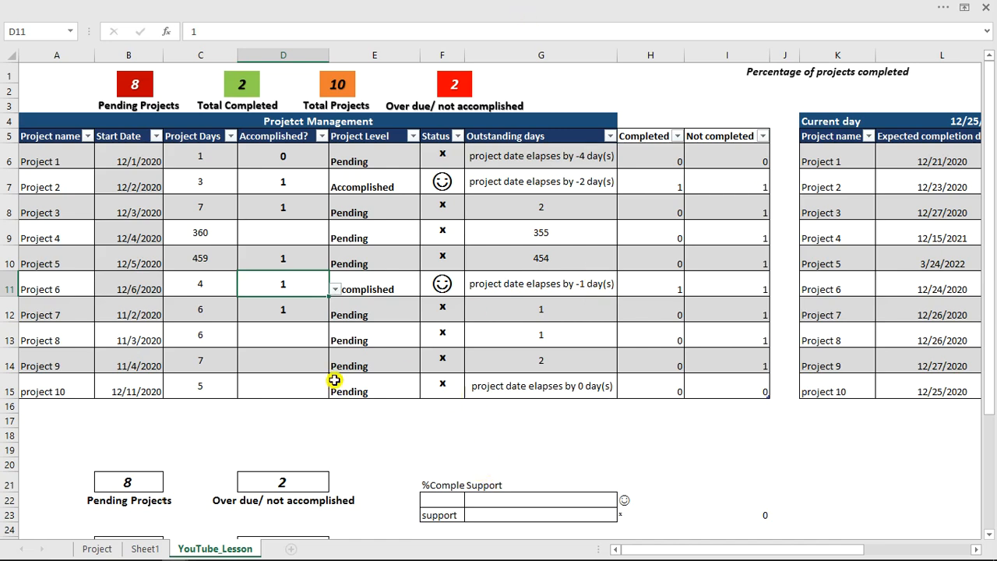
On the Project sheet, set the Accomplished? values of Project 8 and project 10 to 1.
click(97, 548)
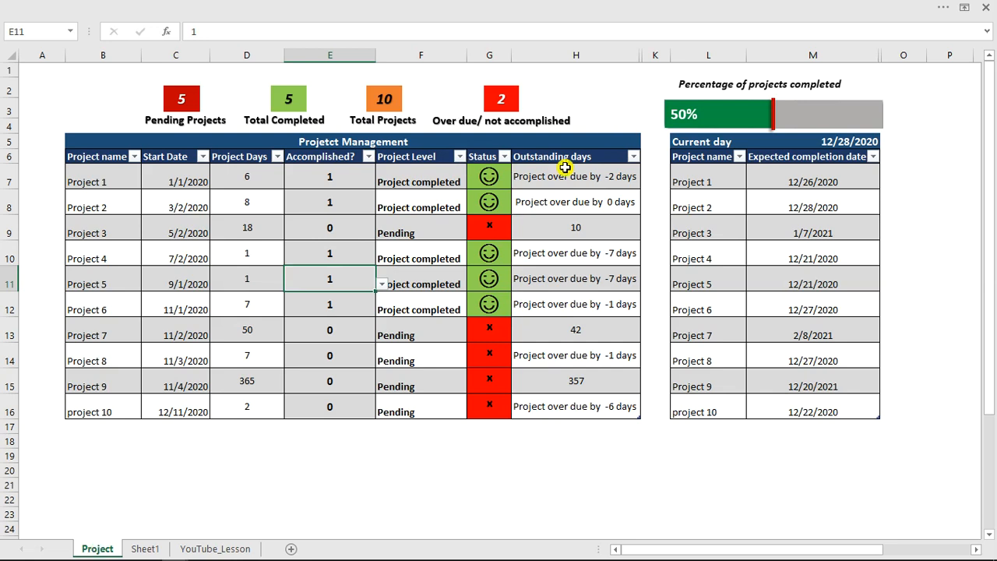
click(353, 358)
click(383, 362)
click(350, 379)
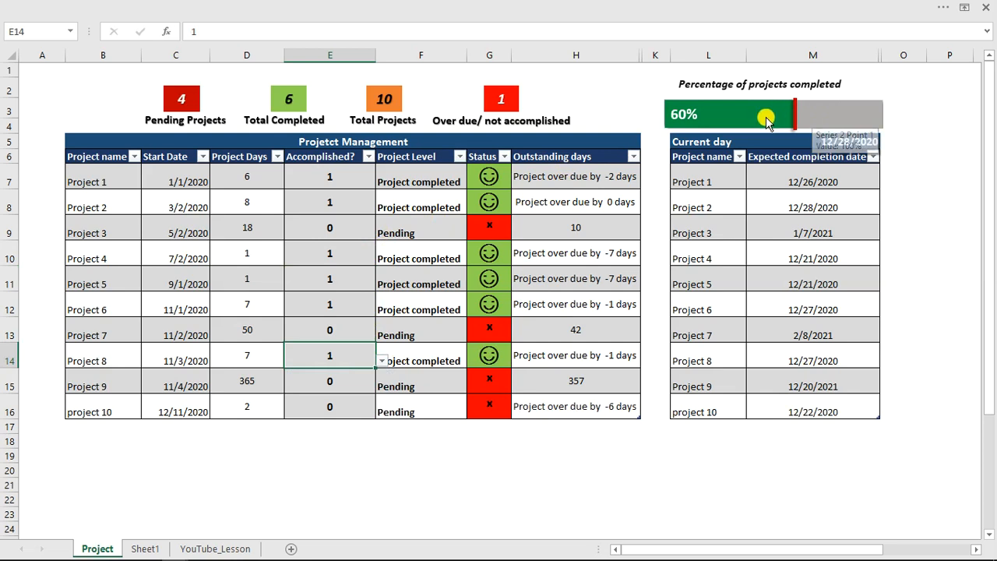
click(360, 409)
click(381, 413)
click(356, 428)
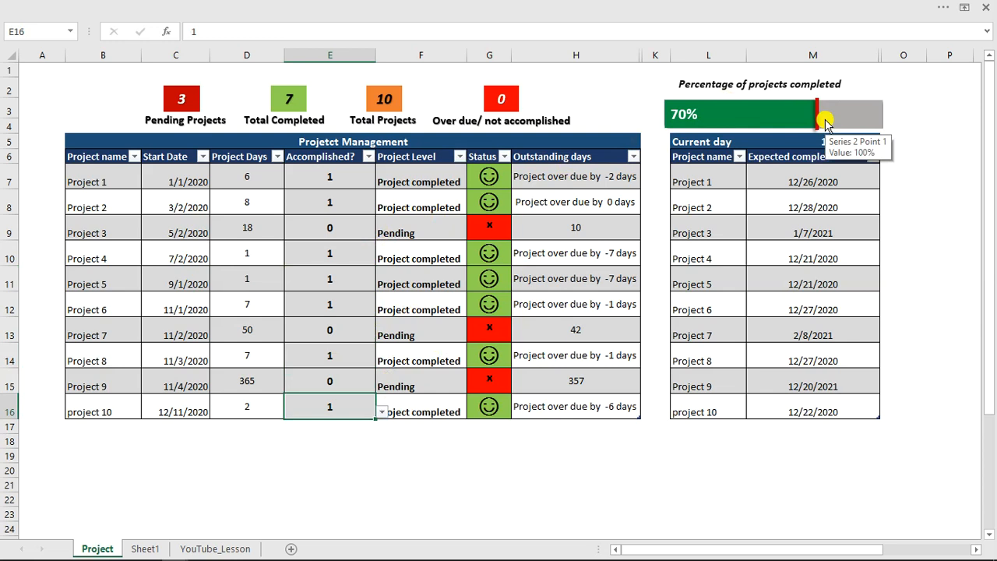
On the YouTube_Lesson sheet, calculate the completion percentage in cell F22 with =(B25-B21)/B25.
click(231, 548)
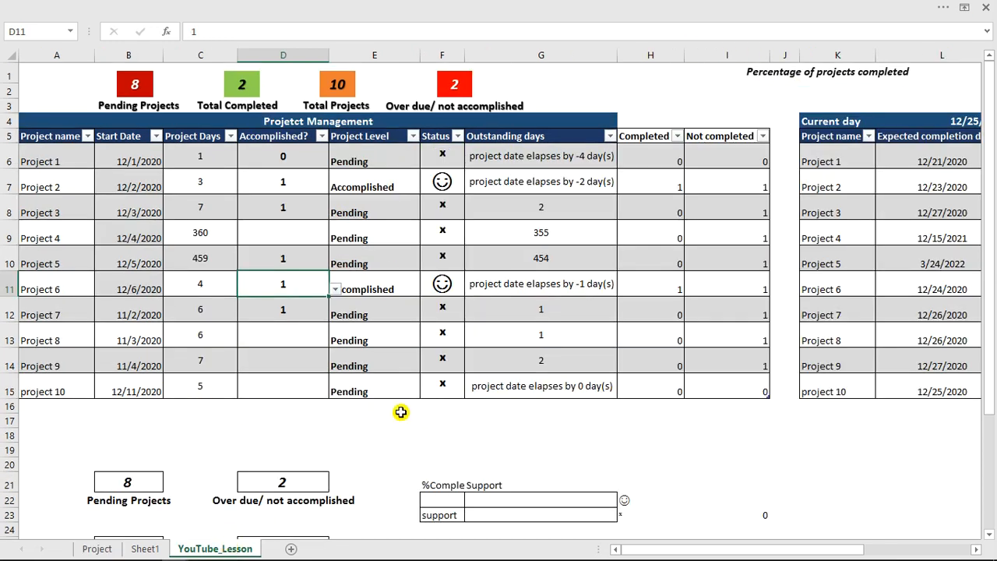
click(433, 502)
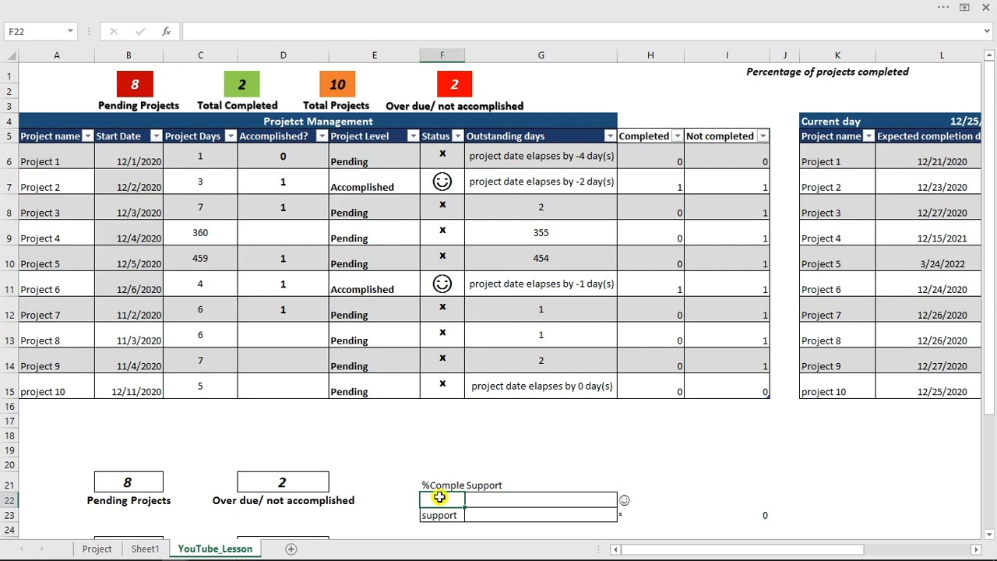
text(=()
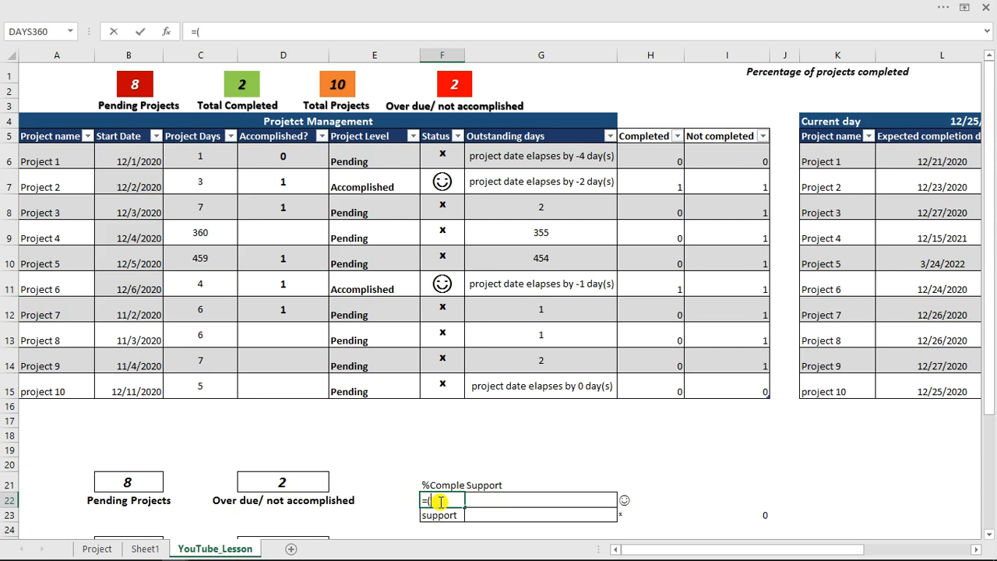
scroll(440, 500, down, 4)
click(128, 338)
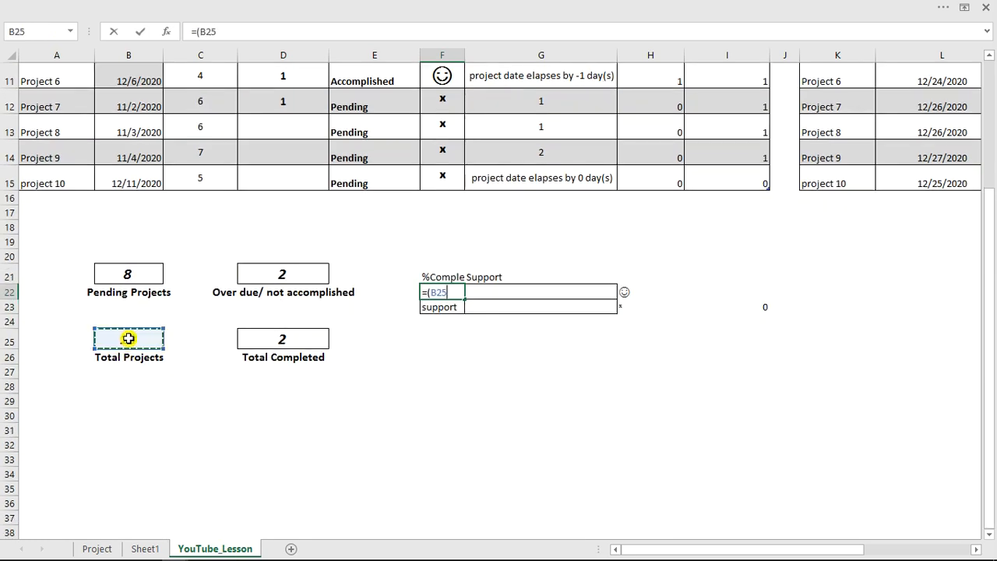
text(-)
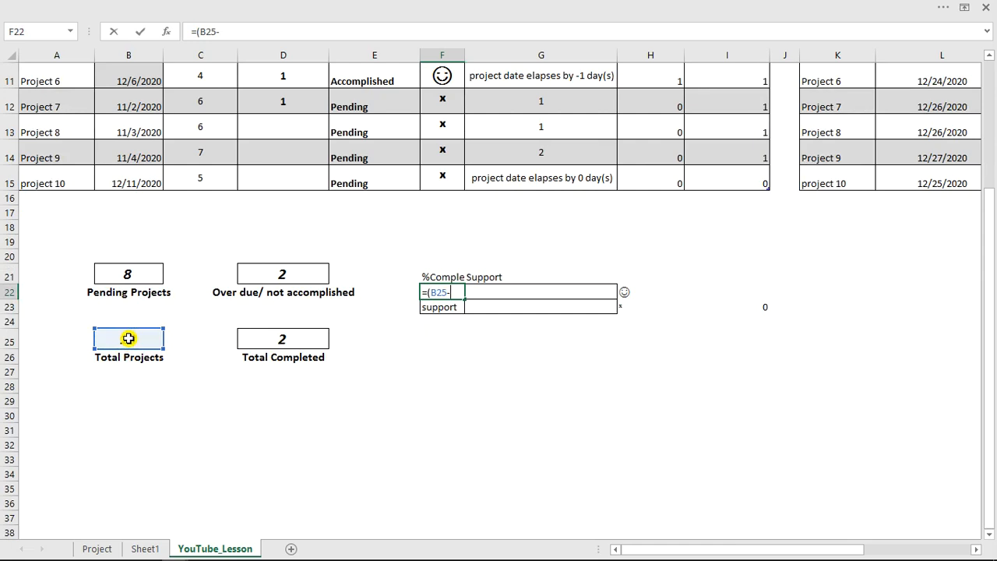
click(136, 274)
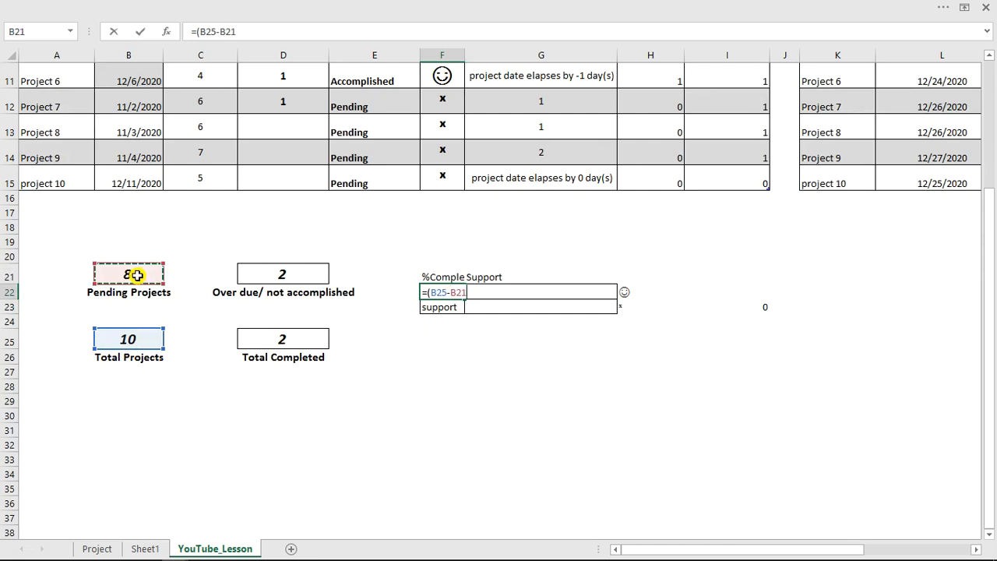
text()/)
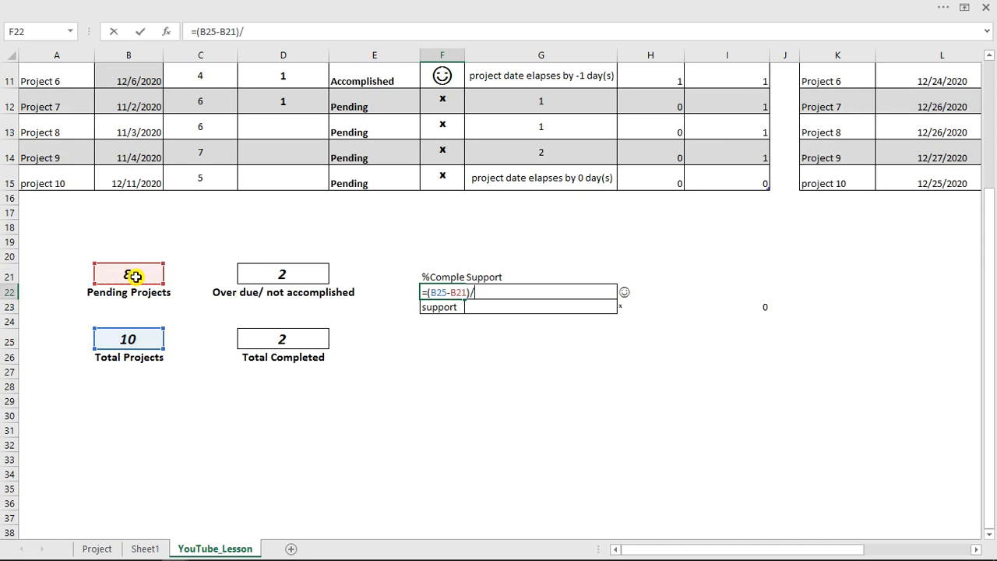
click(131, 339)
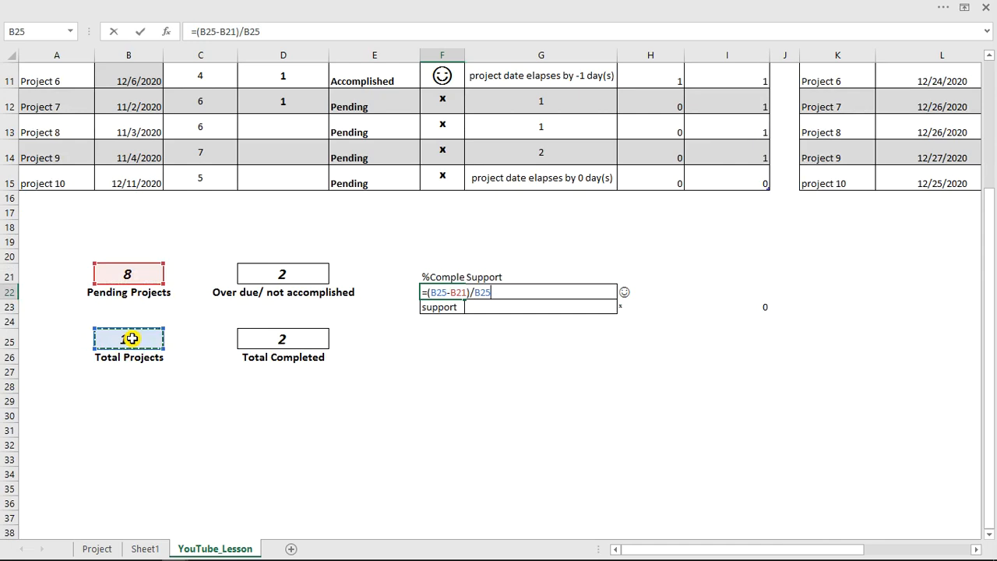
key(Return)
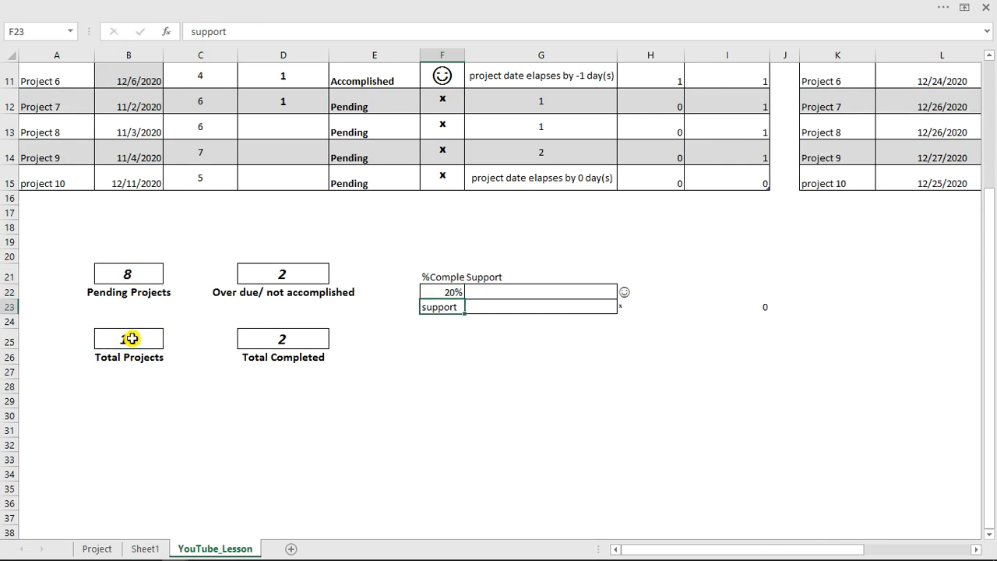
Enter 100% in cell G22 under the Support heading.
scroll(130, 338, up, 4)
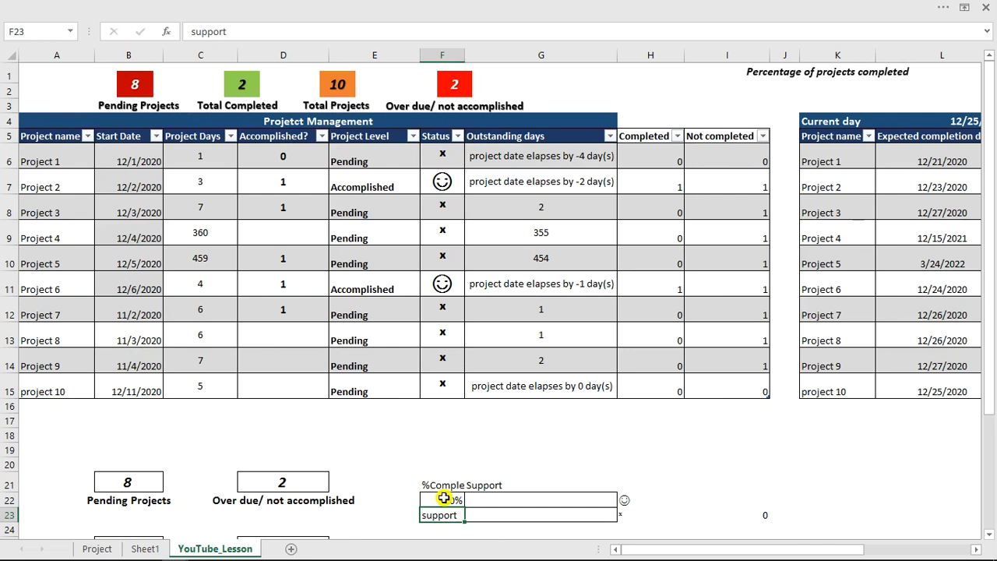
click(504, 498)
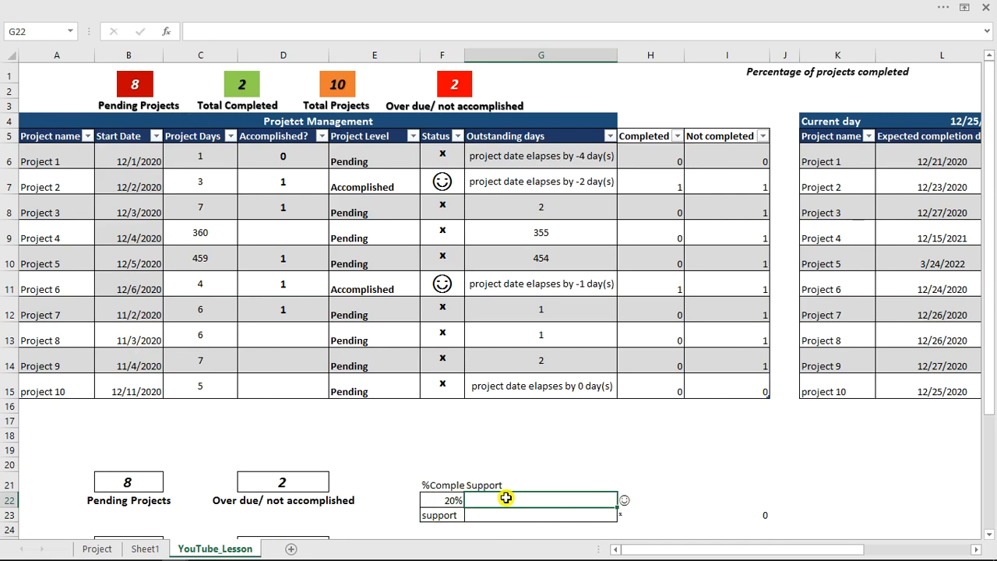
text(100)
key(Return)
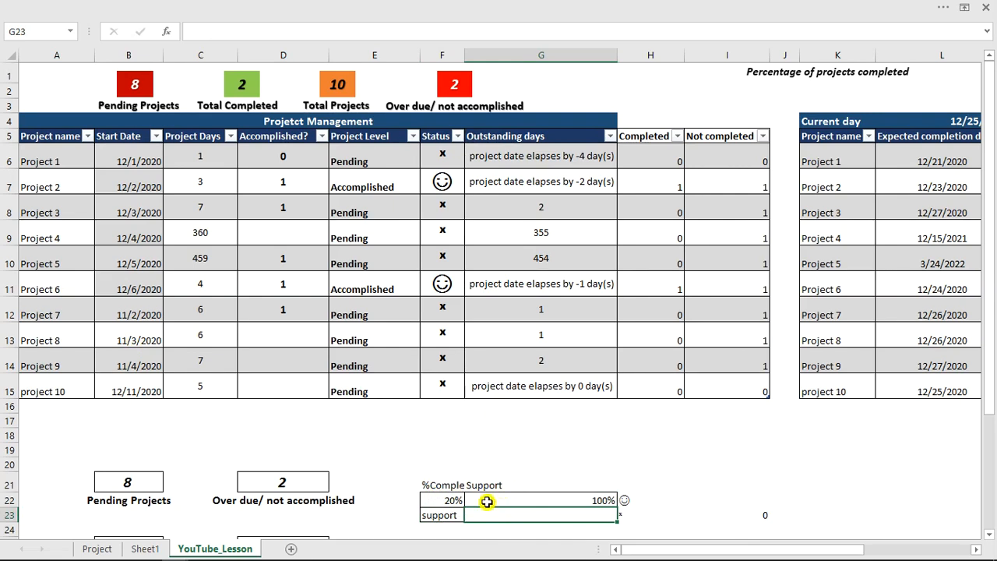
Insert a 2-D clustered bar chart based on the completion and support percentages in F22:G22.
drag(432, 501, 483, 500)
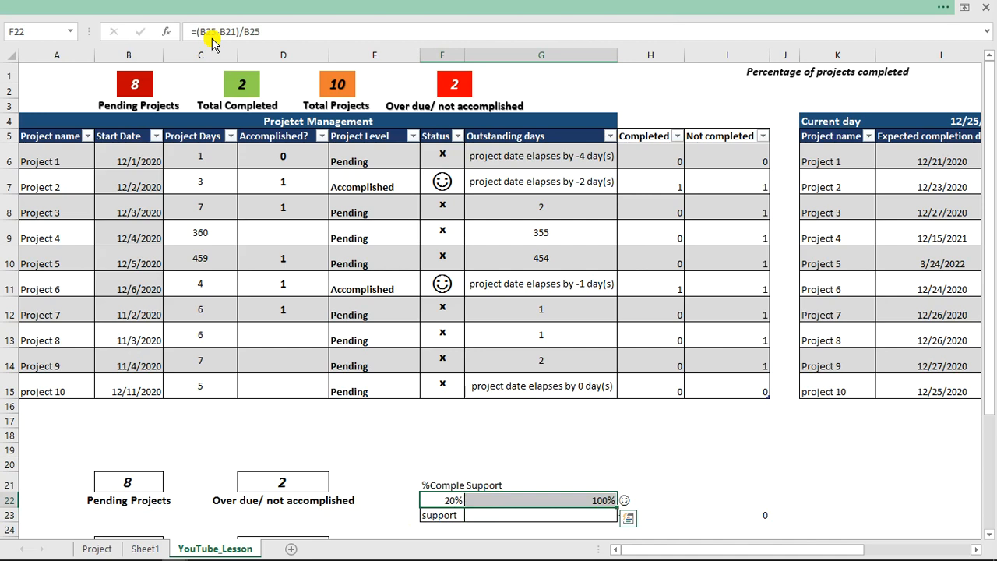
click(214, 7)
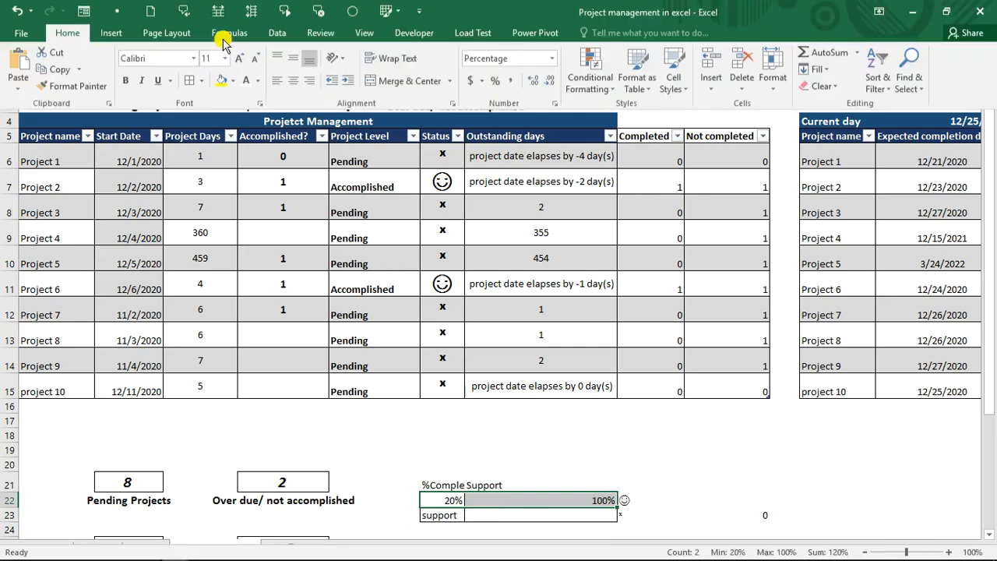
click(109, 34)
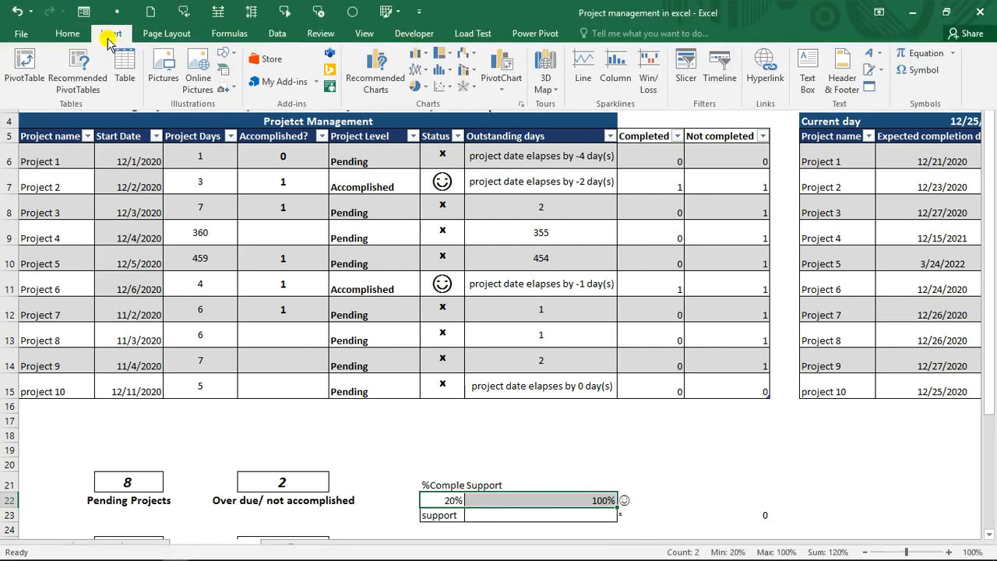
click(419, 56)
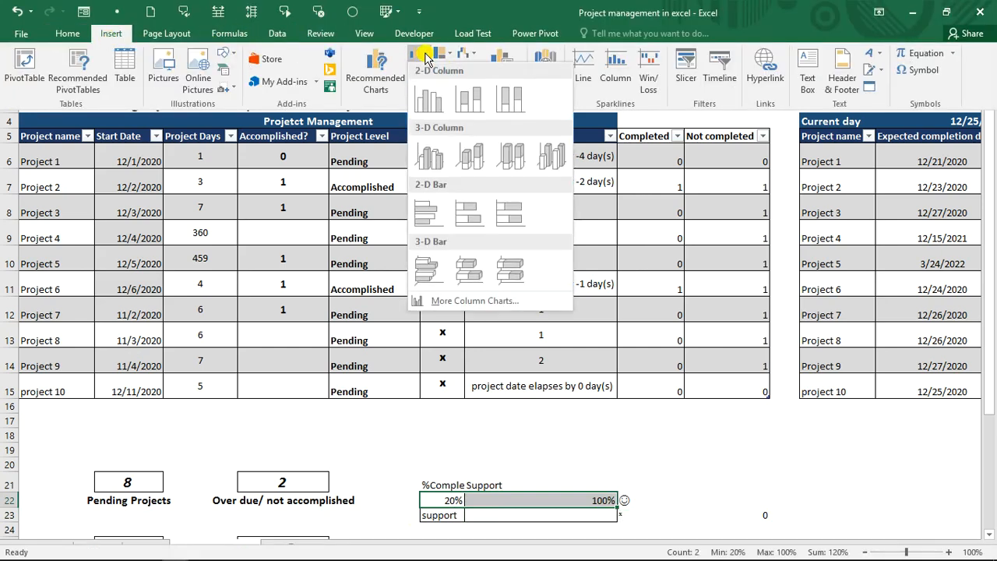
click(423, 215)
Delete the title and the vertical gridlines of the new bar chart.
click(502, 218)
key(Delete)
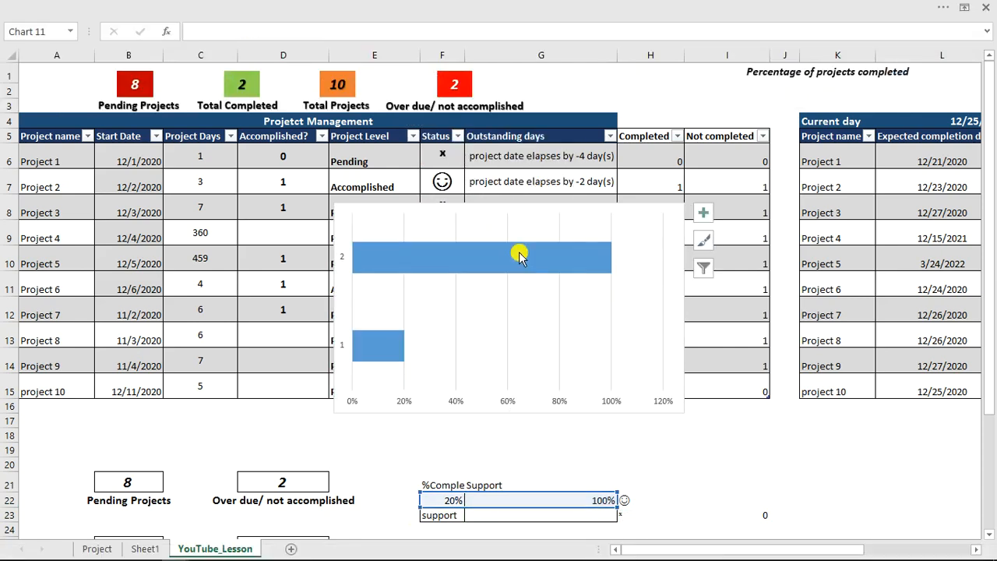
click(508, 293)
key(Delete)
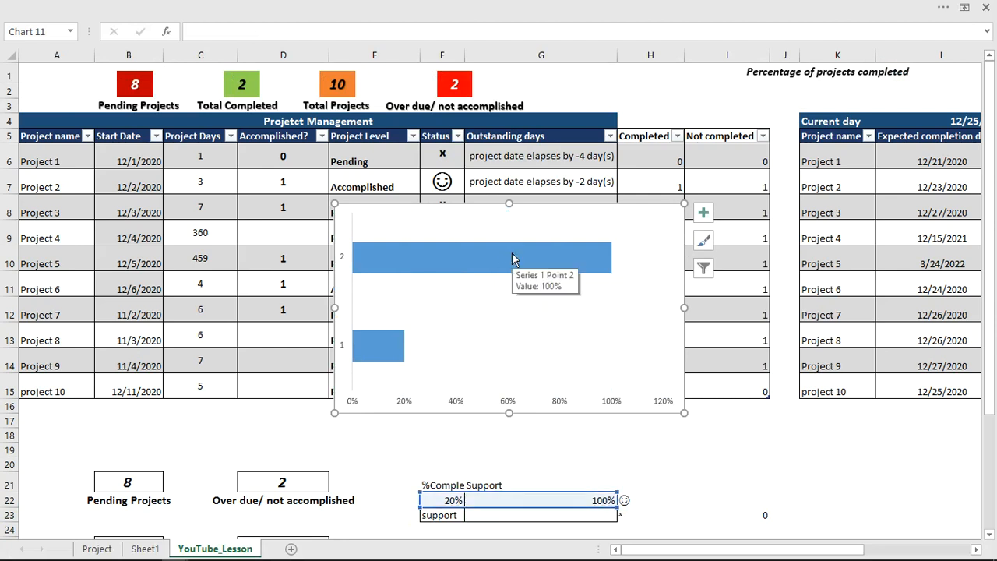
Open the bar chart's data series formatting options and enlarge the chart to extend across columns C to H.
double_click(512, 256)
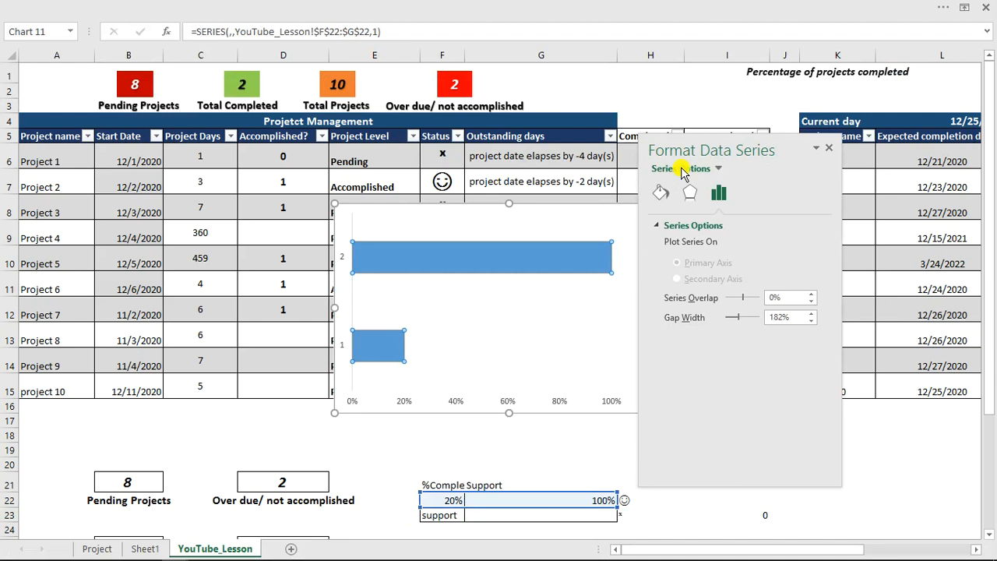
drag(697, 139, 815, 131)
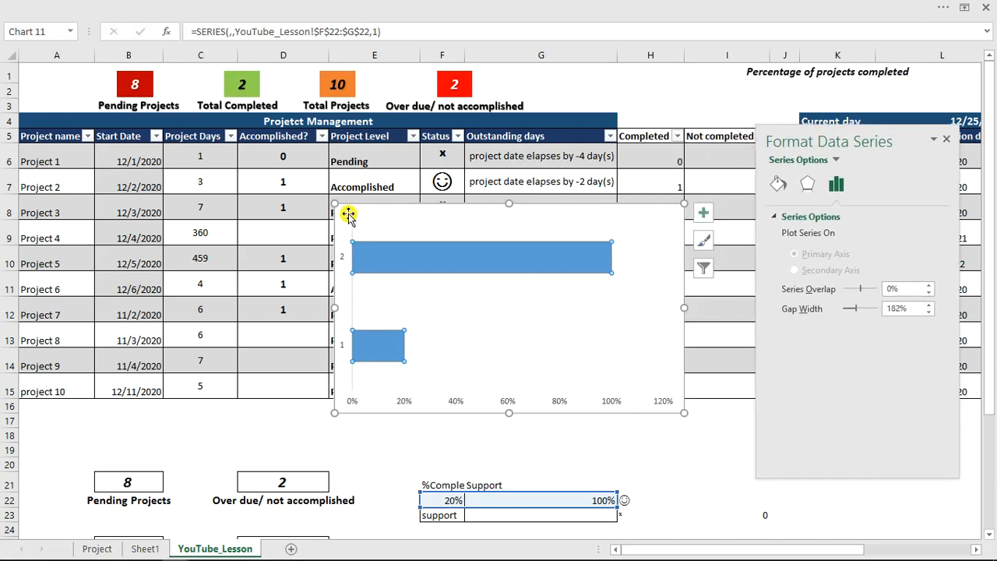
drag(333, 206, 200, 162)
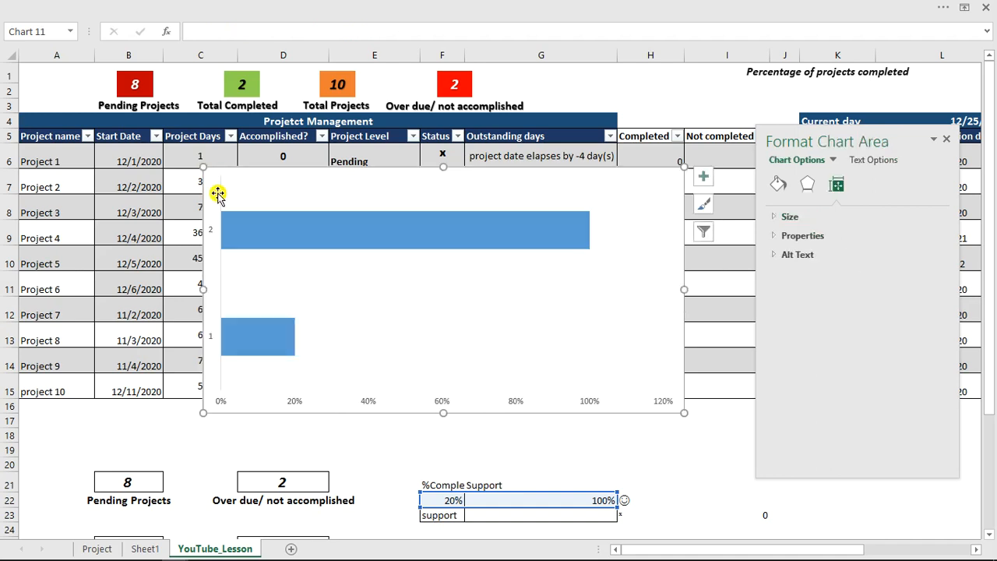
Switch the rows and columns of the chart's source data so F22 and G22 plot as two separate series.
click(333, 242)
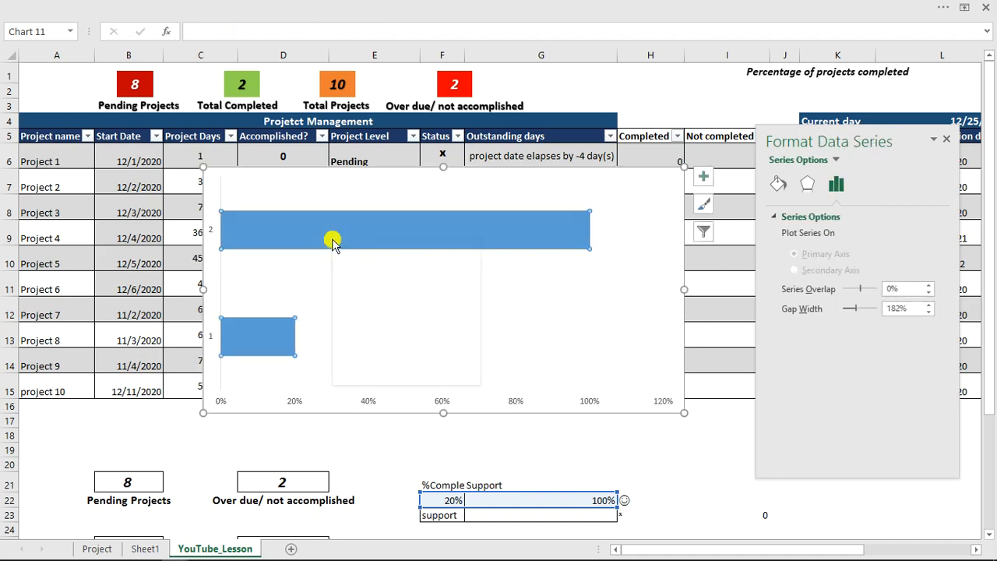
right_click(334, 243)
click(380, 304)
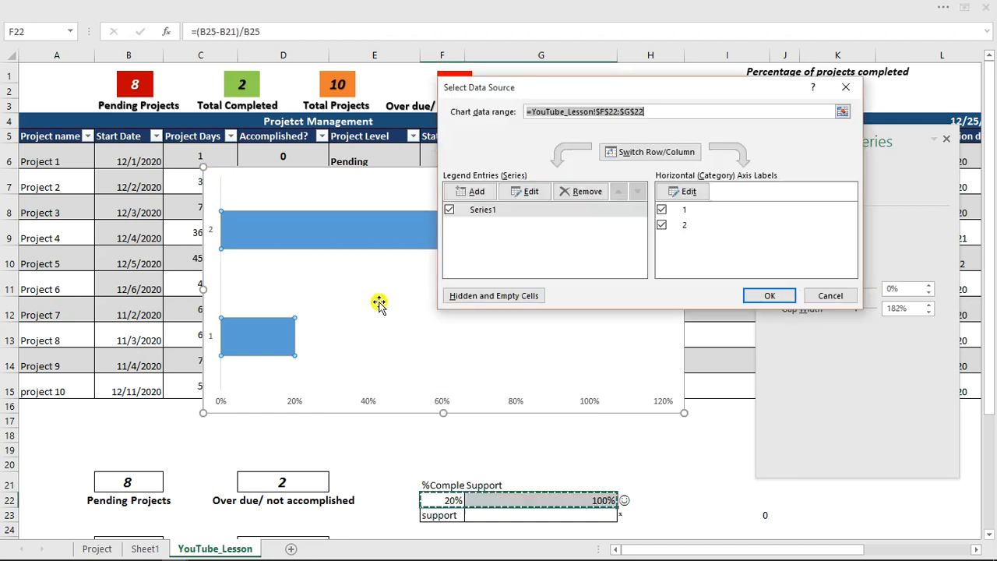
click(645, 158)
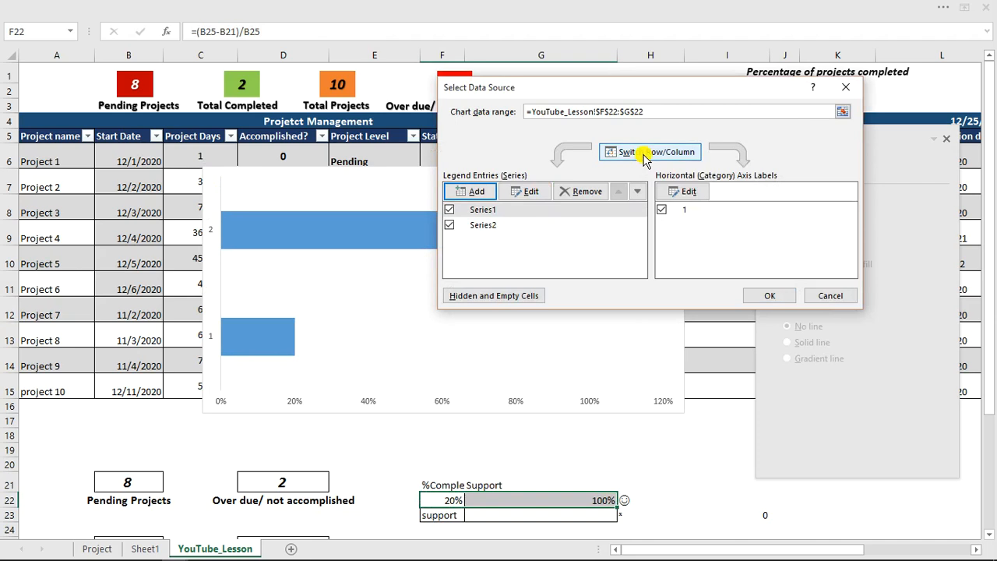
click(645, 157)
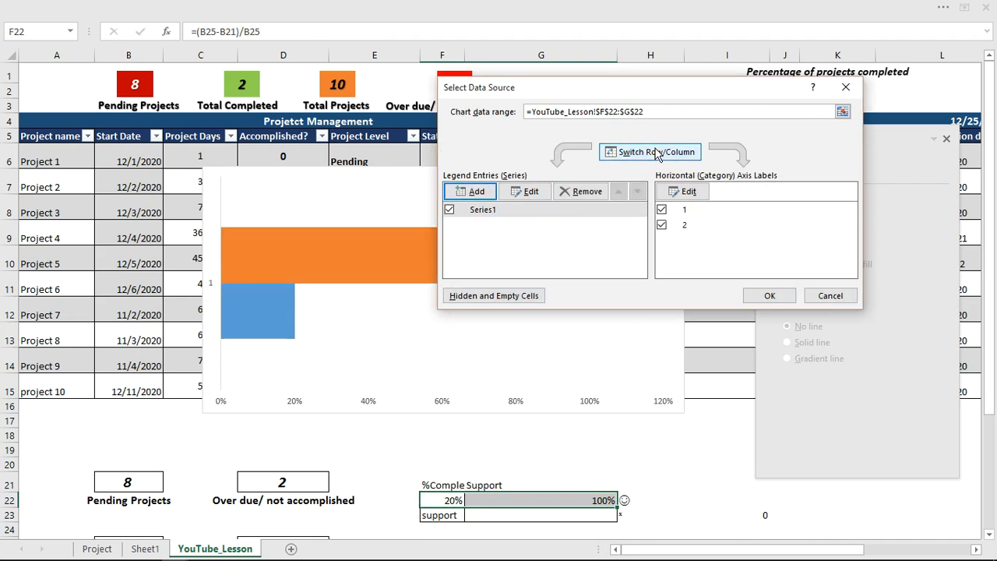
click(645, 157)
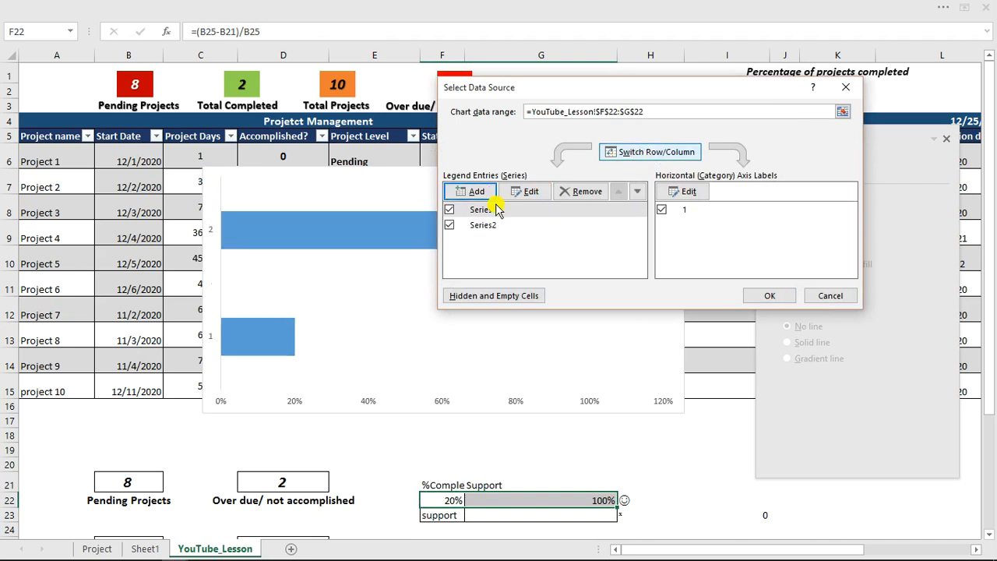
click(771, 296)
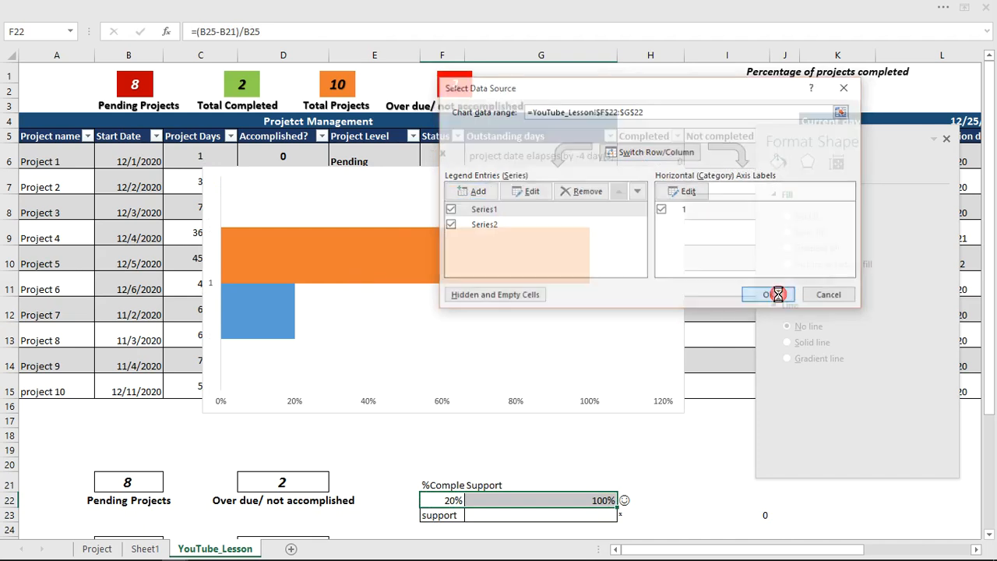
Set the series overlap to 100% and move Series1 below Series2 in the series order so the completion bar lies in front.
click(396, 266)
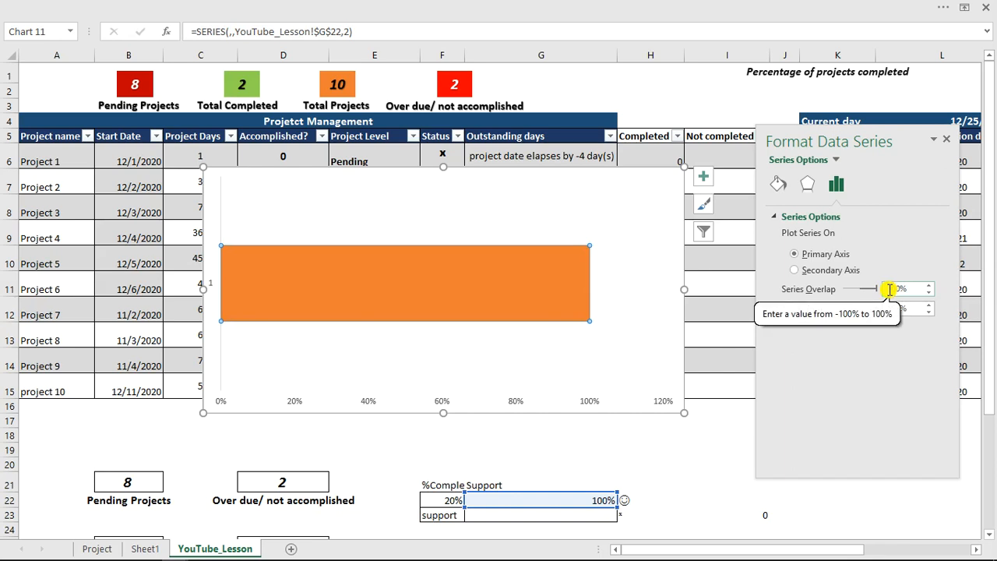
right_click(439, 300)
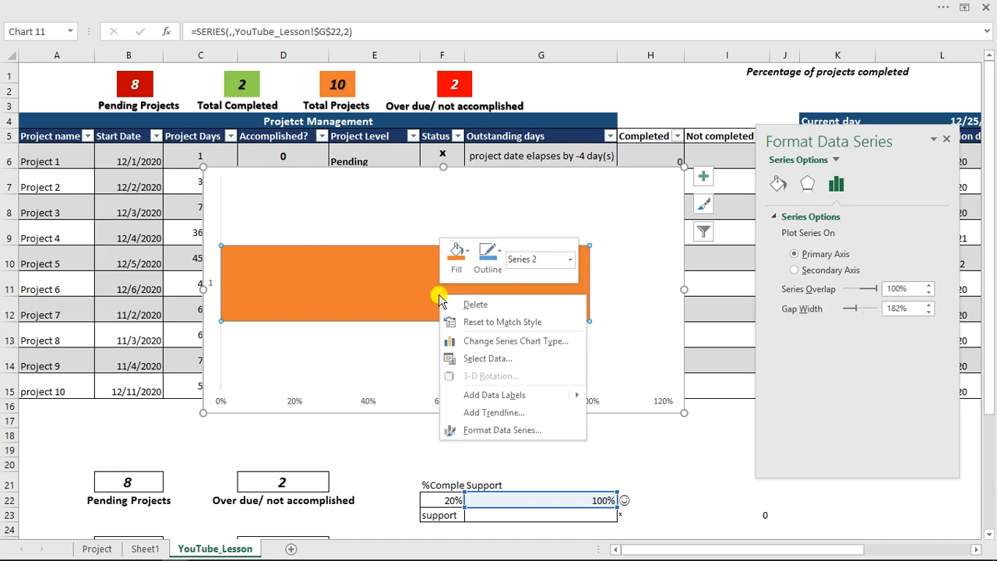
click(474, 359)
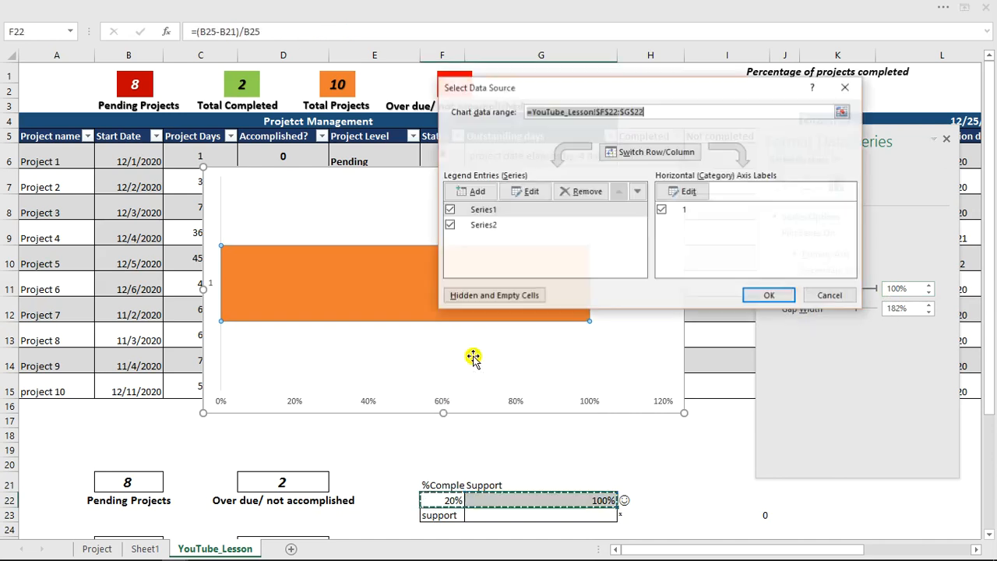
click(636, 192)
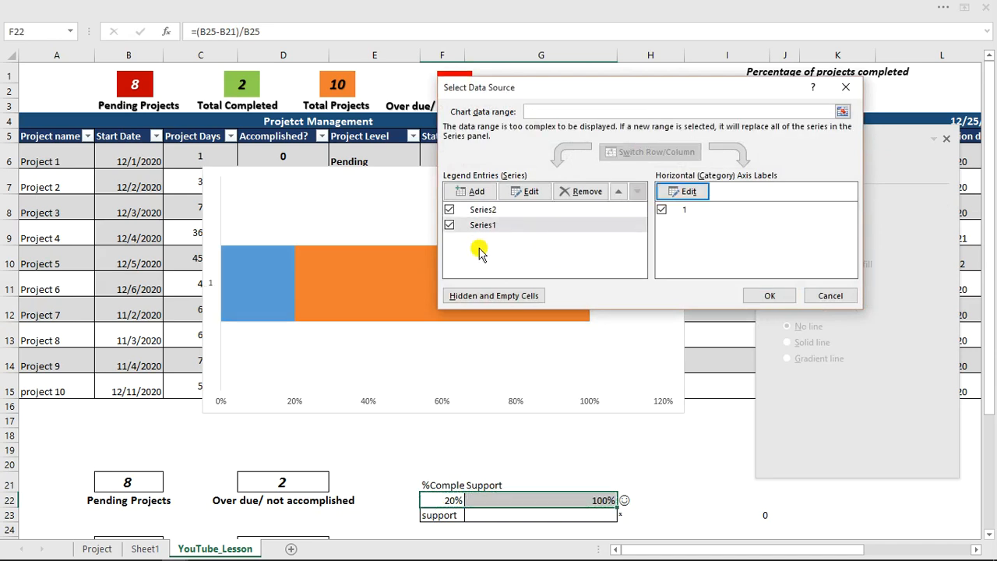
click(770, 296)
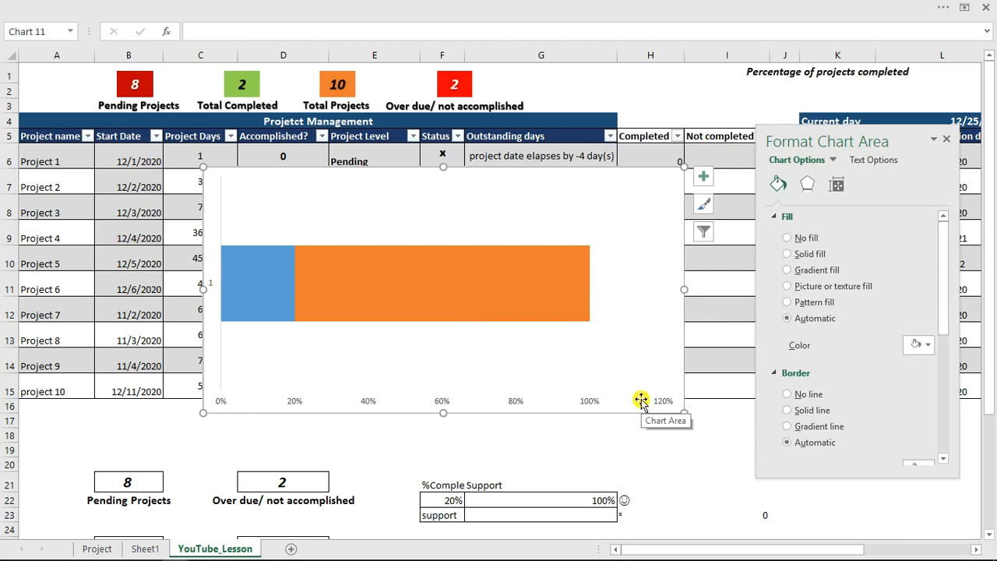
Set the percentage axis bounds of the chart to a minimum of 0.0 and a maximum of 1.0.
click(598, 402)
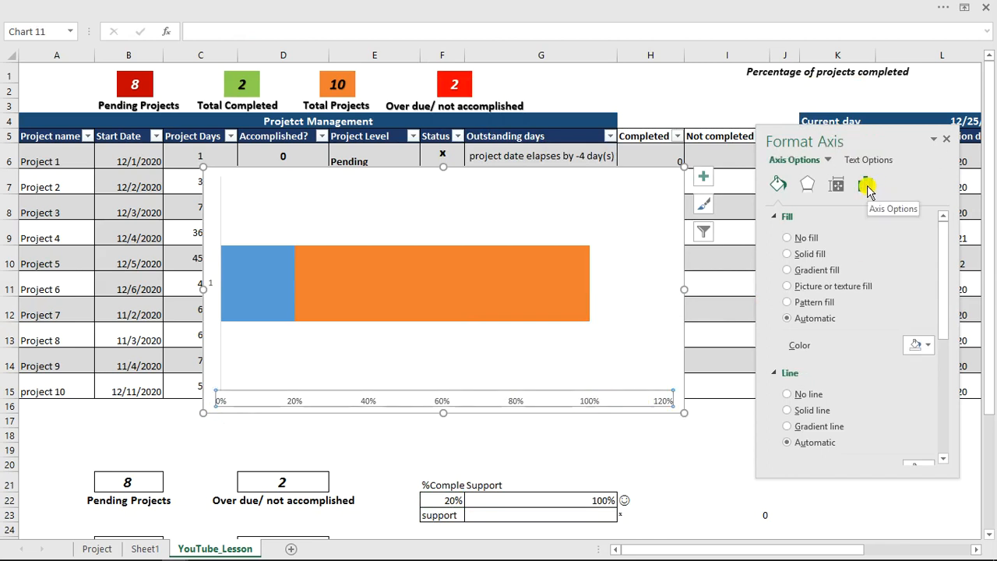
click(866, 187)
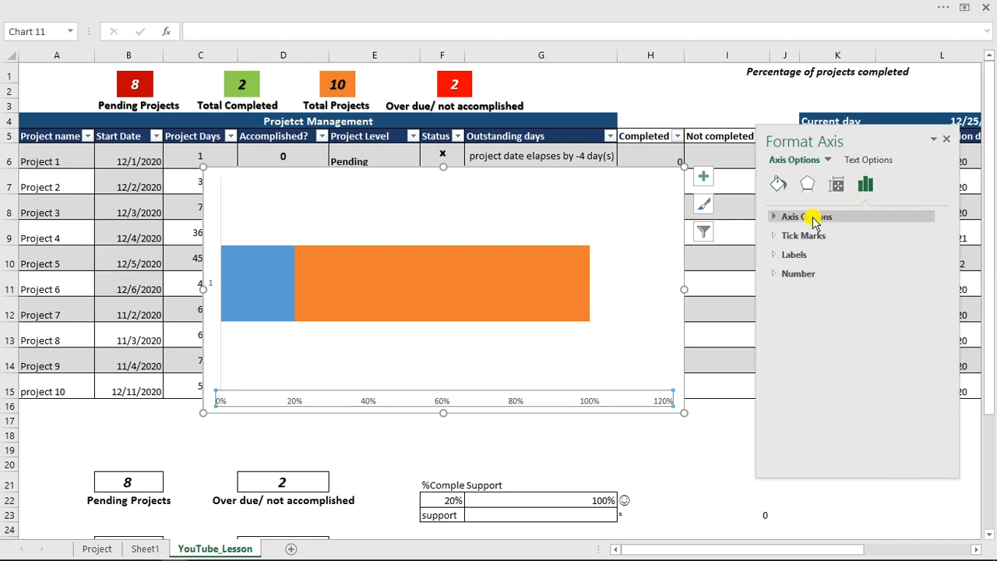
click(810, 217)
click(861, 250)
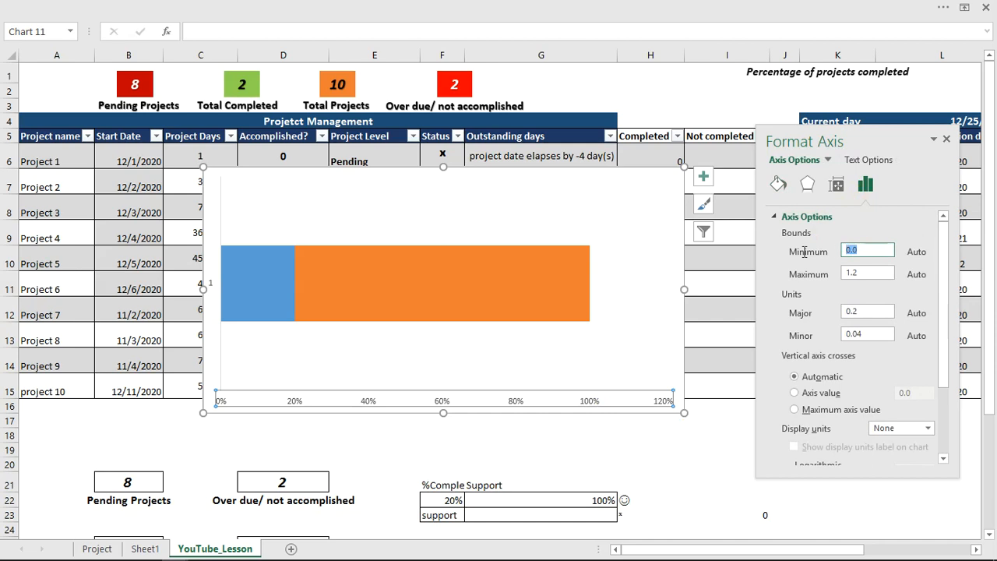
key(Return)
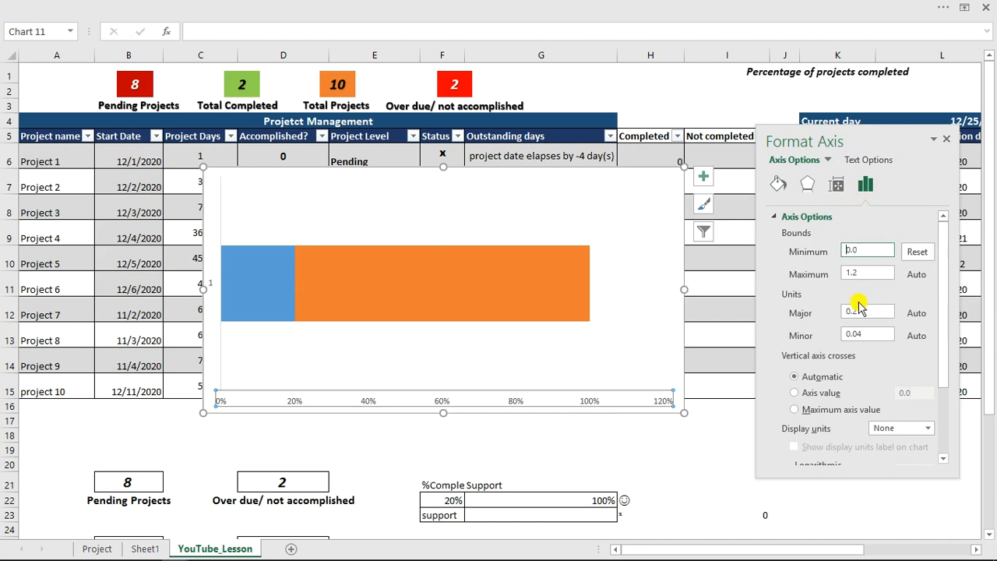
drag(872, 273, 835, 273)
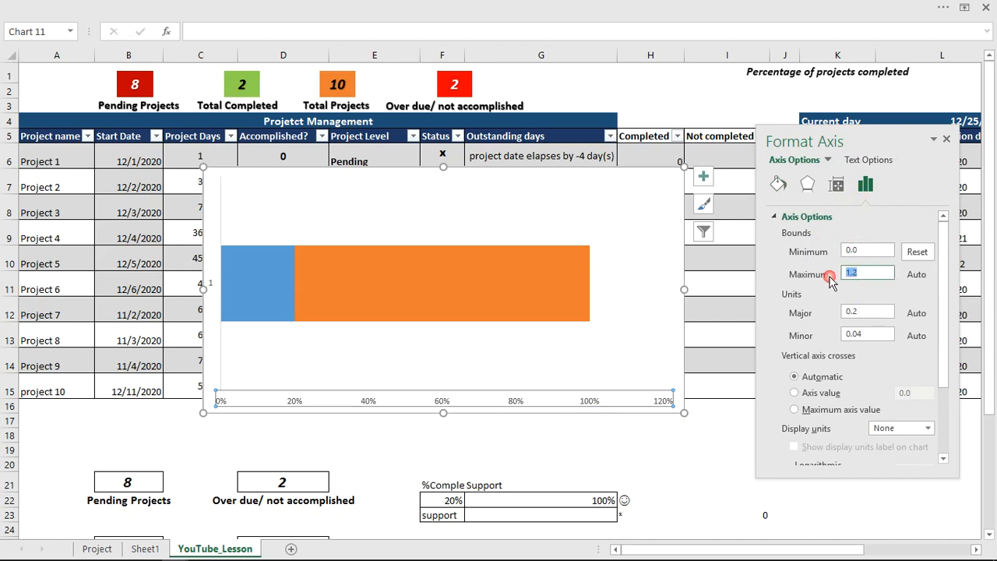
key(Return)
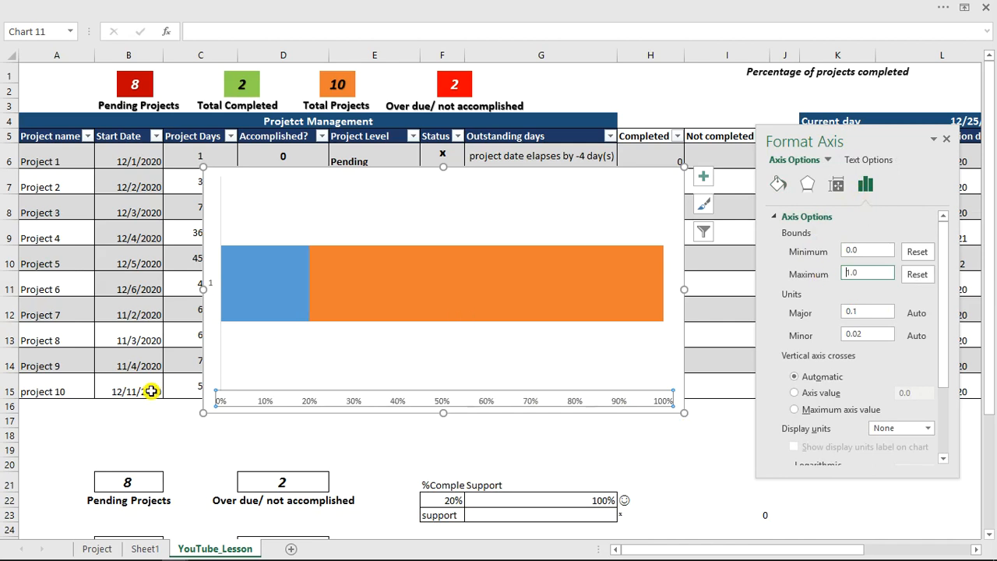
Delete the horizontal percentage axis from the bar chart.
click(559, 394)
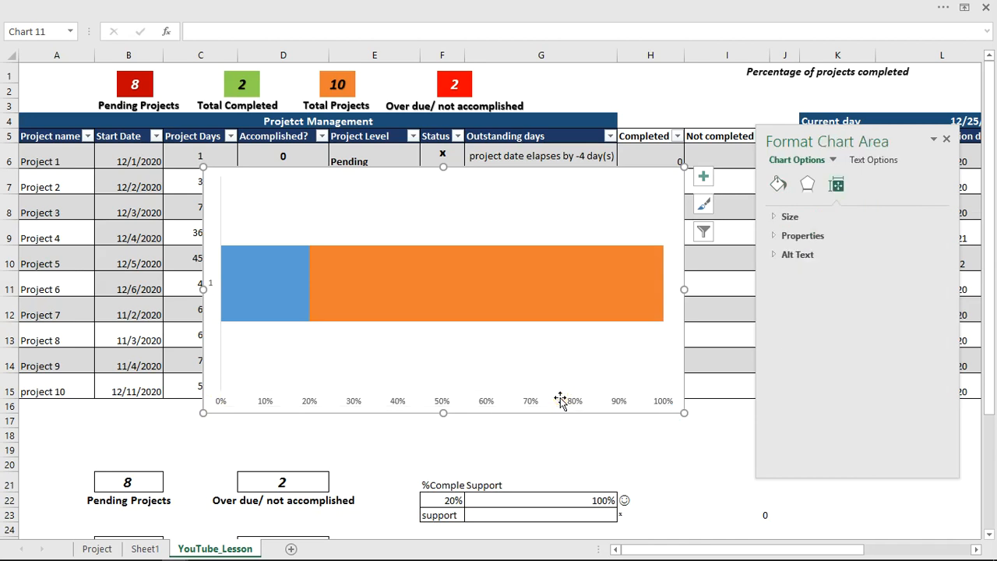
click(563, 401)
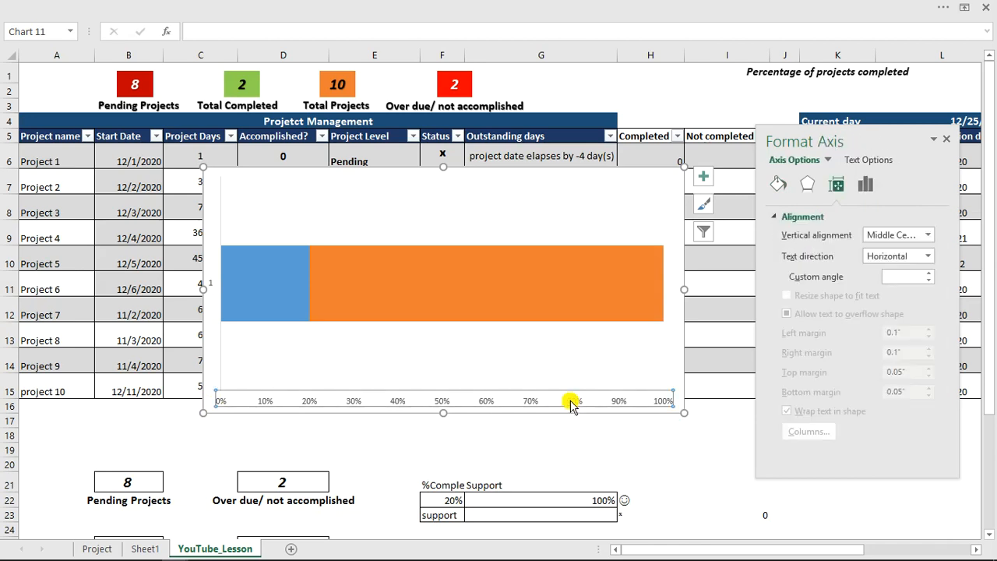
key(Delete)
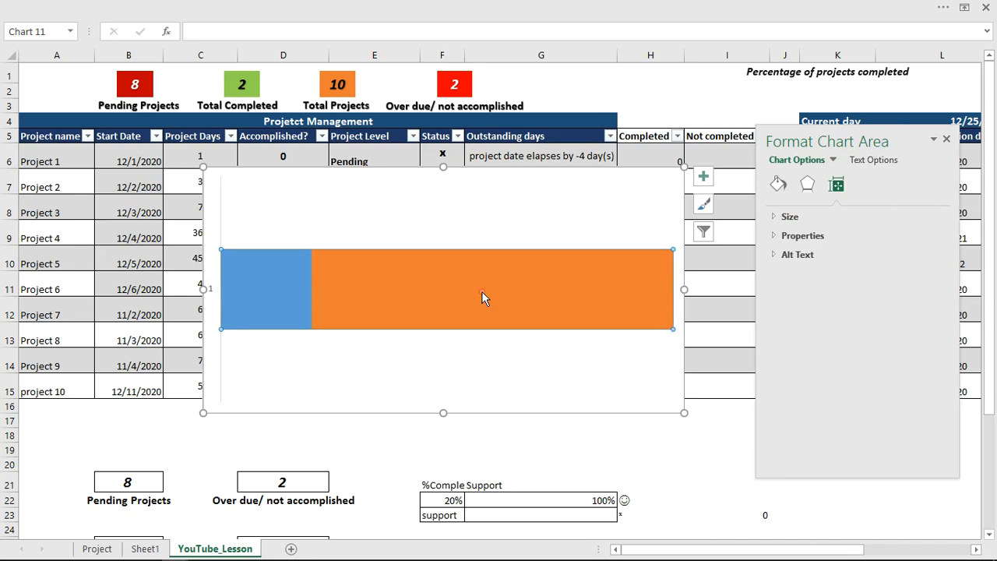
Set the series gap width to 0% and reduce the chart to a slim bar placed over rows 7 to 10.
click(481, 290)
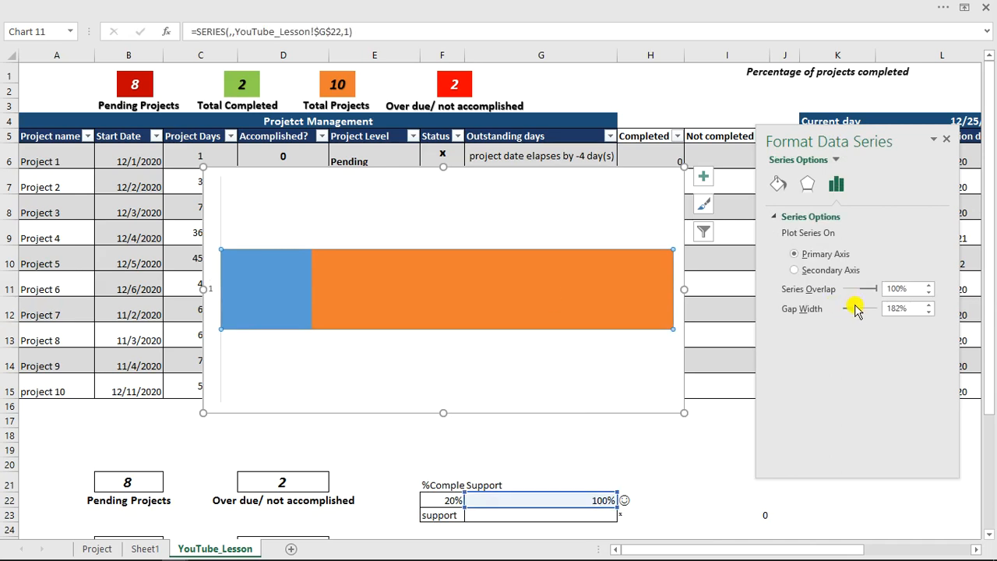
drag(822, 318, 821, 318)
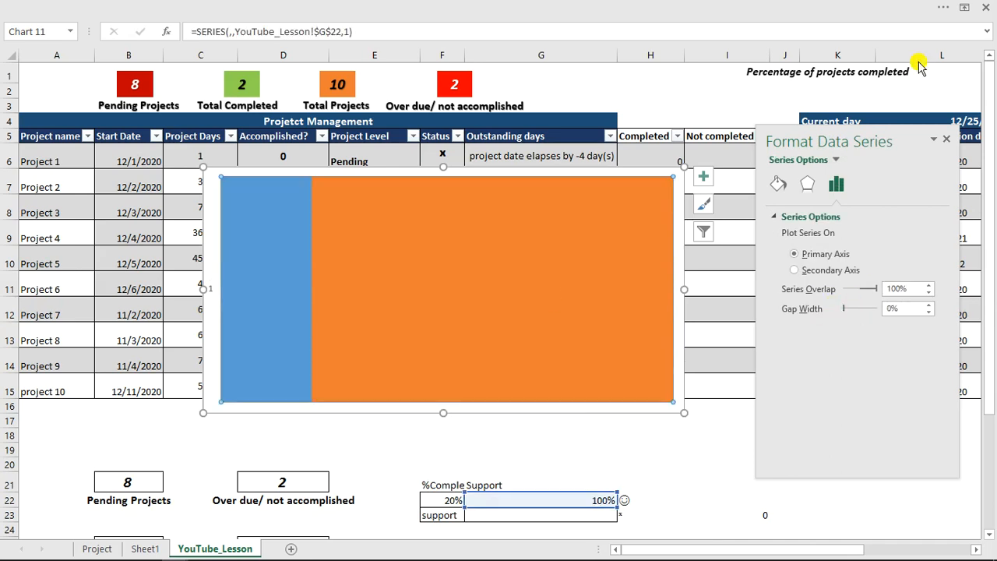
drag(445, 170, 414, 187)
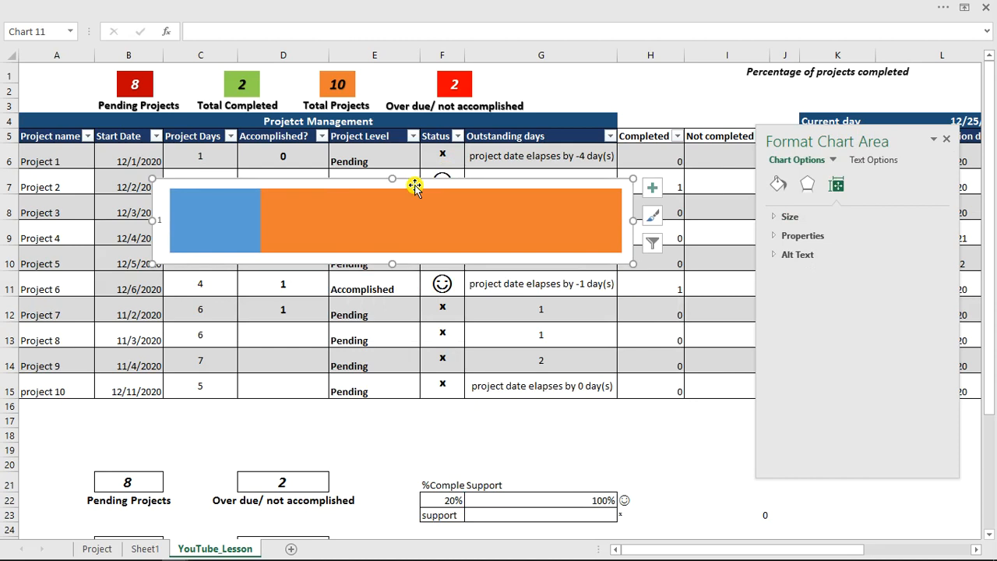
Add data labels to the blue completion series and position them at Inside Base.
click(225, 224)
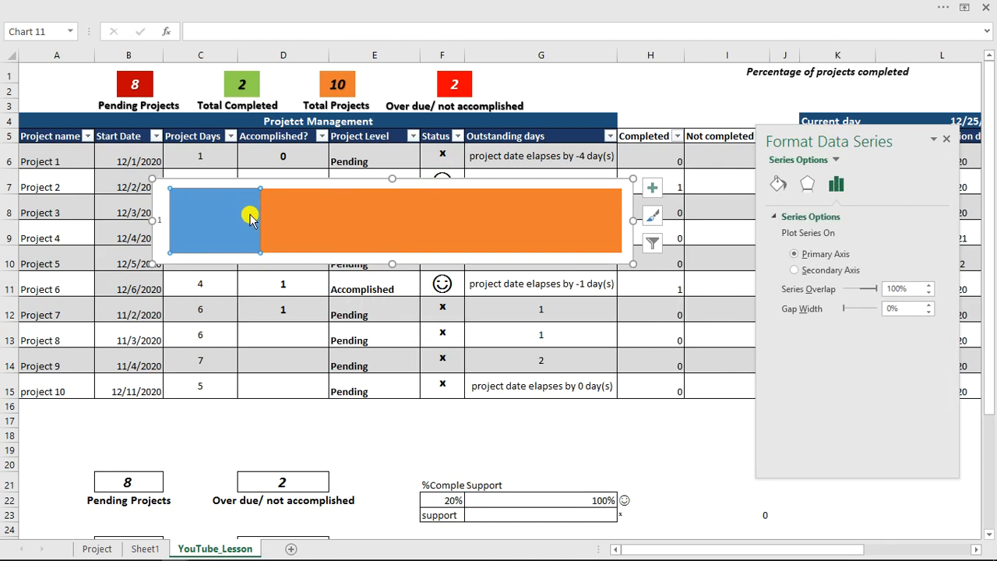
click(654, 188)
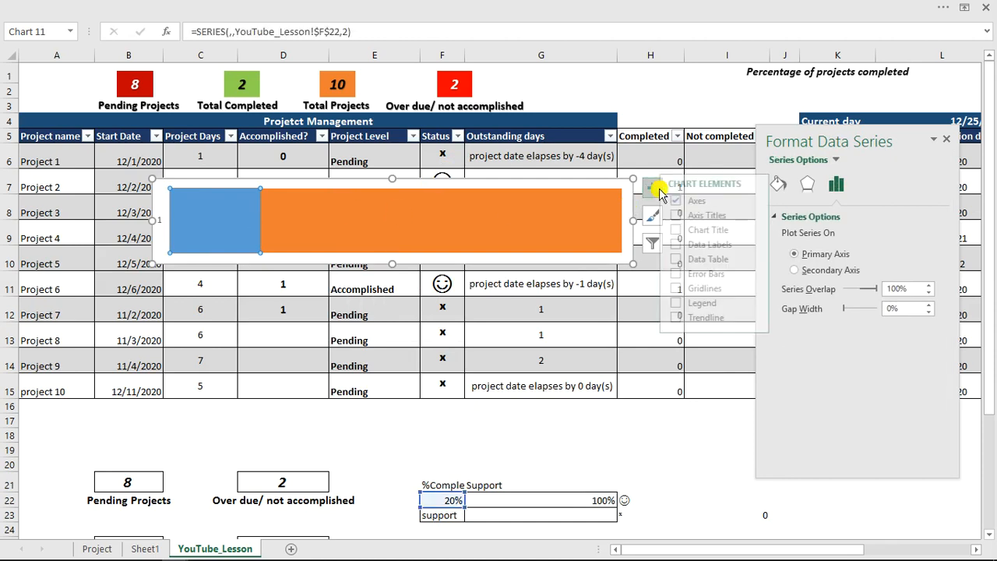
click(689, 245)
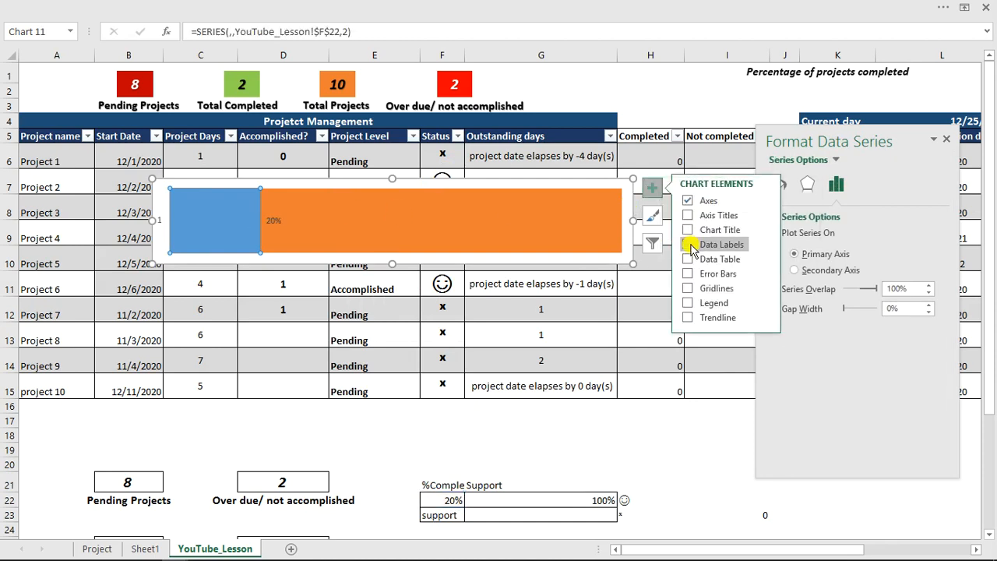
click(763, 245)
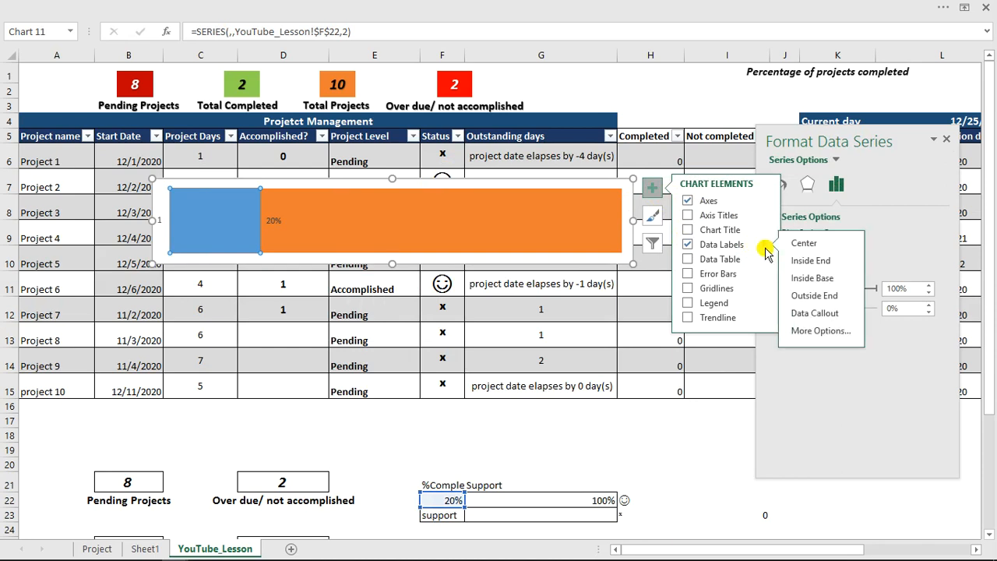
click(810, 278)
Format the completion series' data label in the bar chart as white, bold text at font size 16.
click(187, 222)
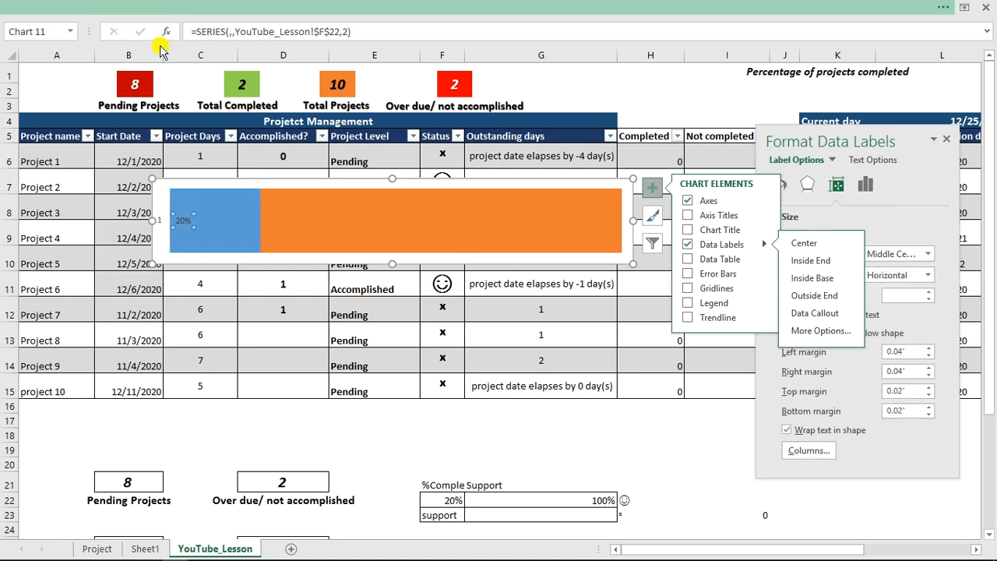
click(161, 8)
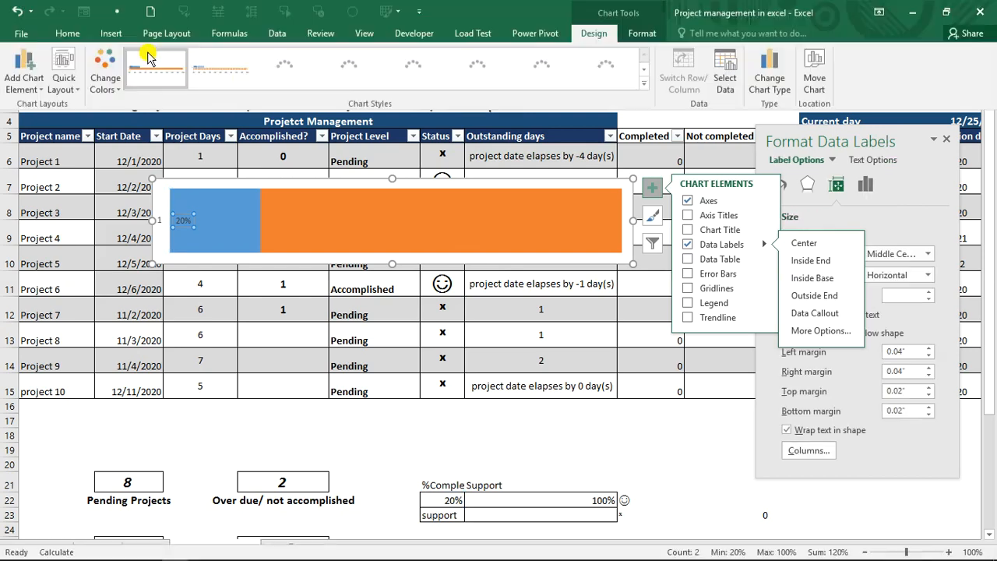
click(67, 33)
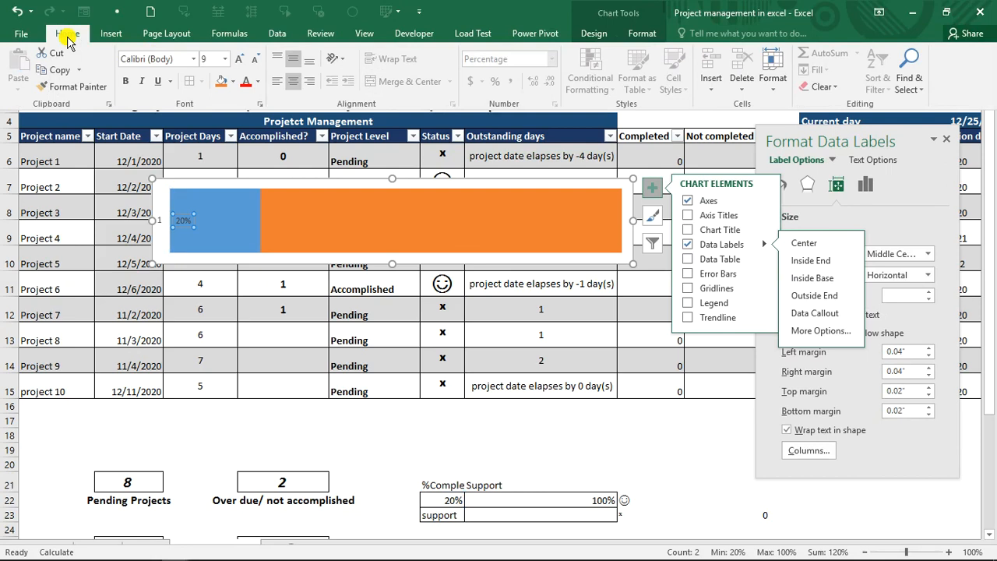
click(258, 82)
click(246, 132)
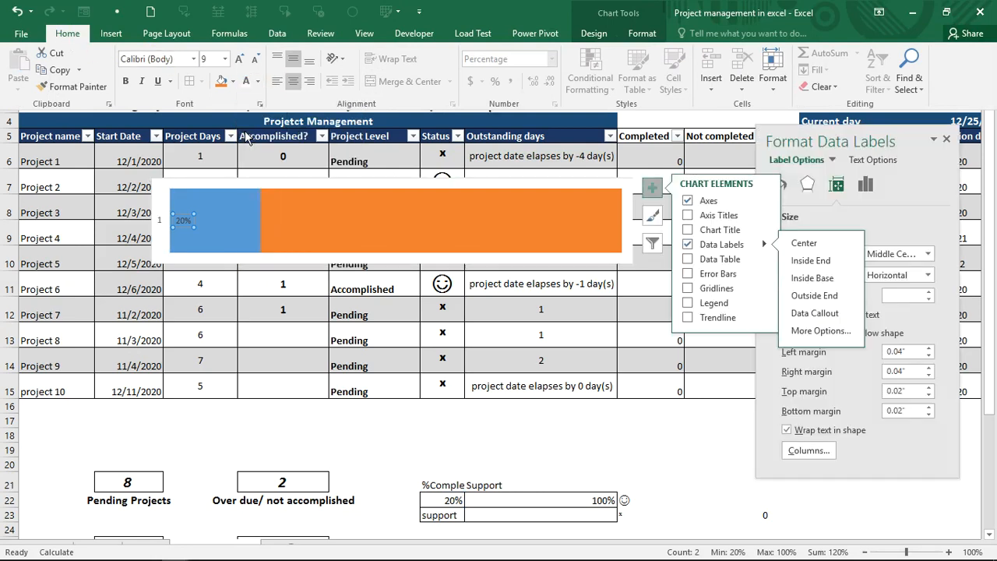
click(238, 60)
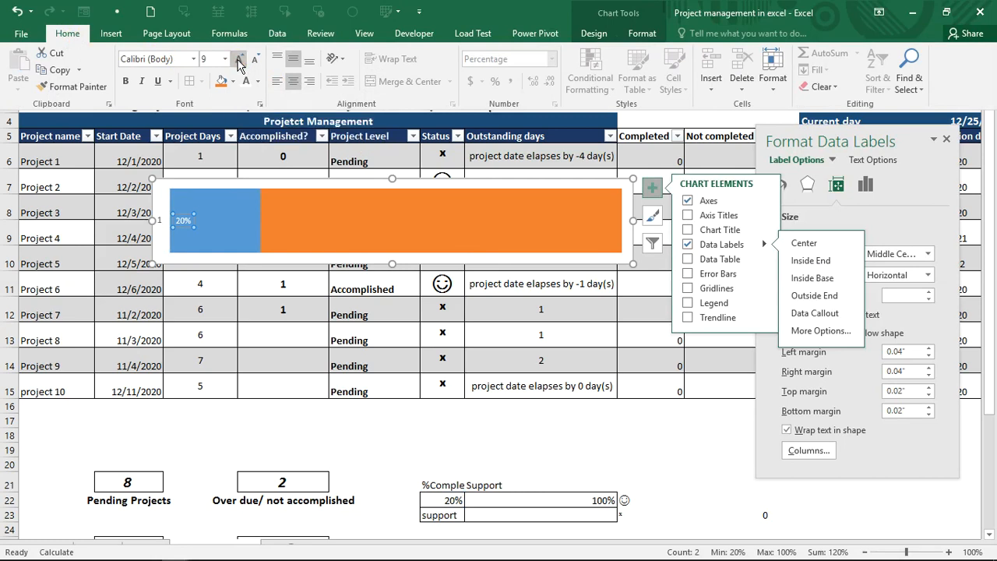
click(239, 61)
click(238, 61)
click(238, 61)
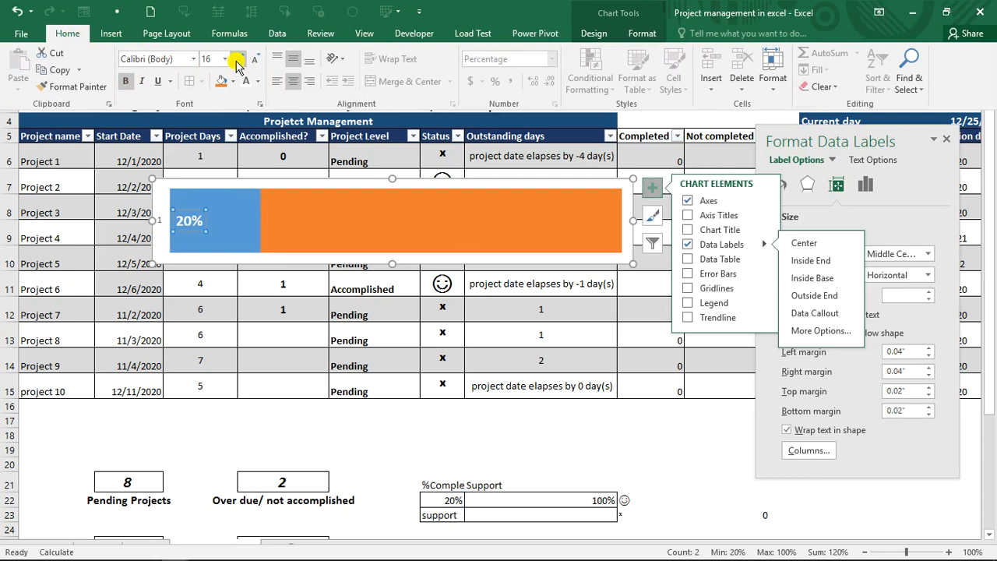
key(ctrl+shift+F1)
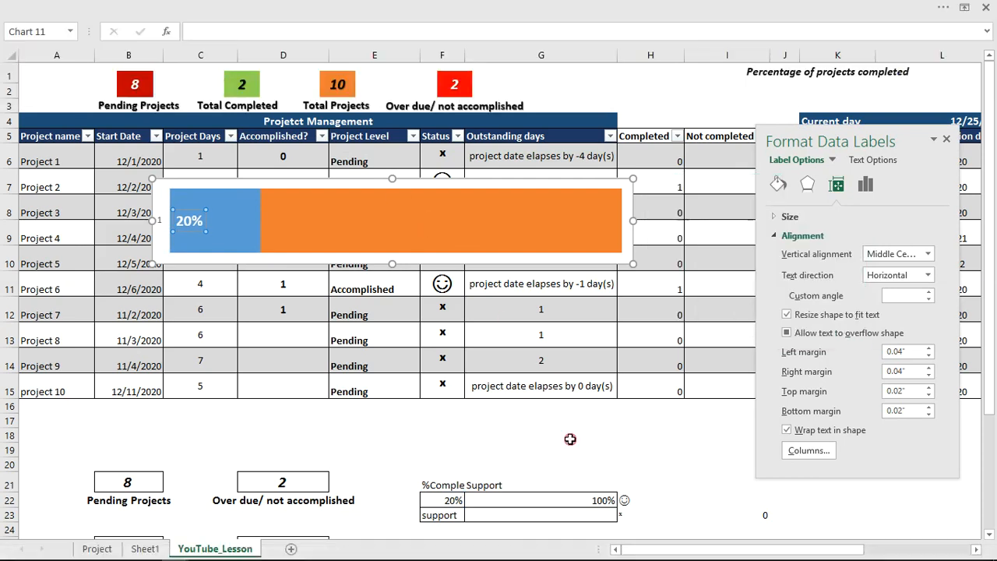
click(570, 439)
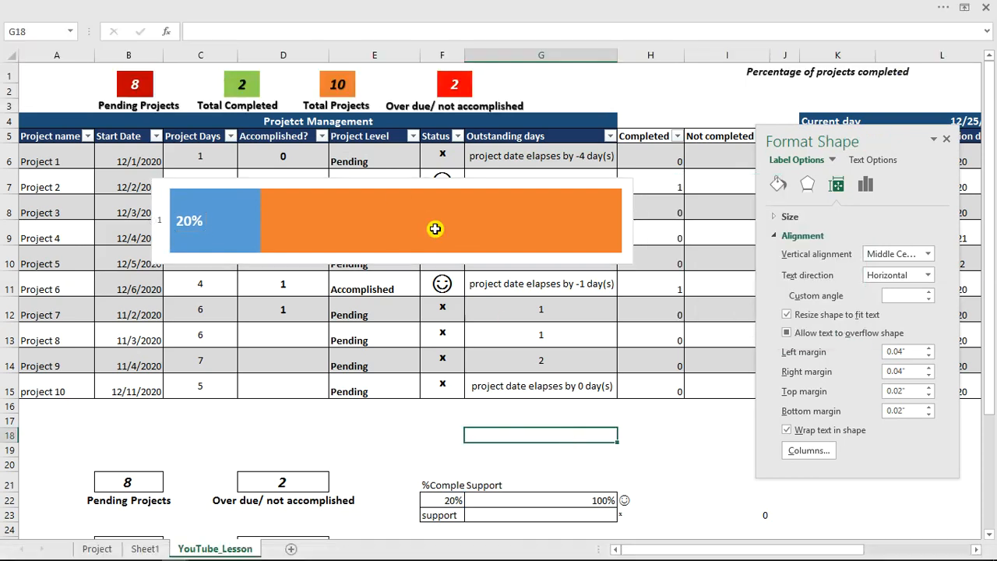
Move the bar chart down over rows 10 to 13 and set Project 1's Accomplished value to 1.
click(440, 179)
drag(570, 290, 534, 256)
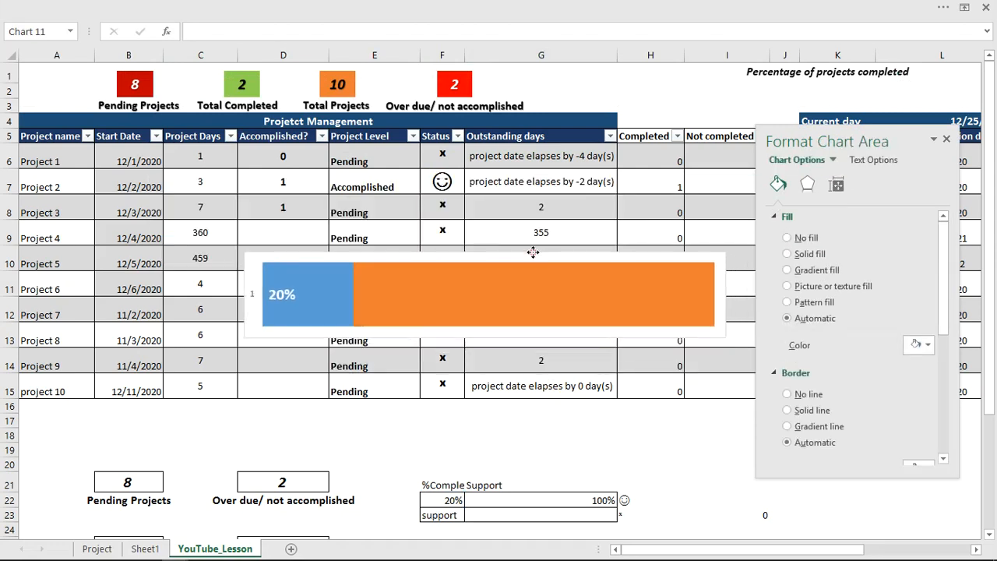
click(302, 161)
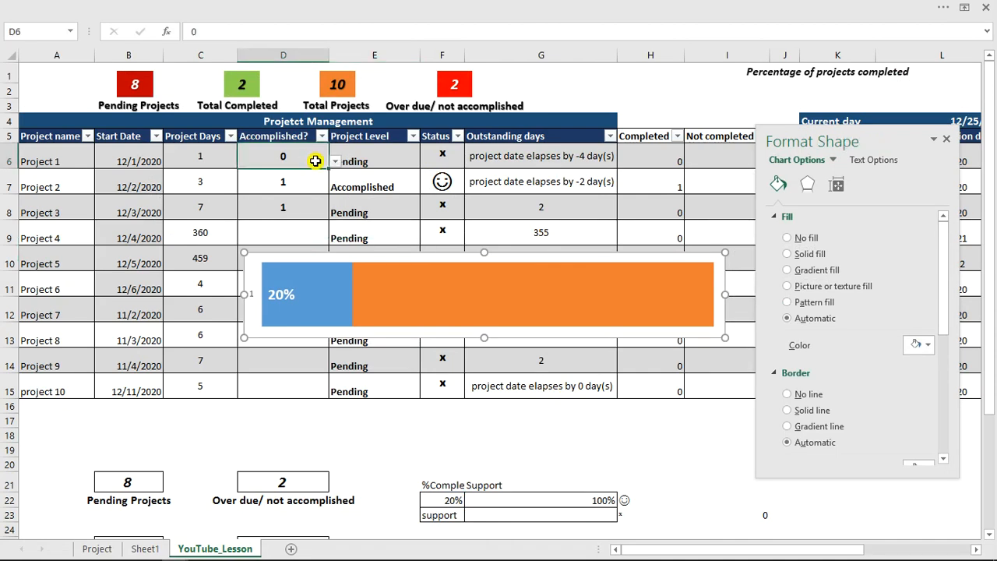
click(336, 162)
click(307, 173)
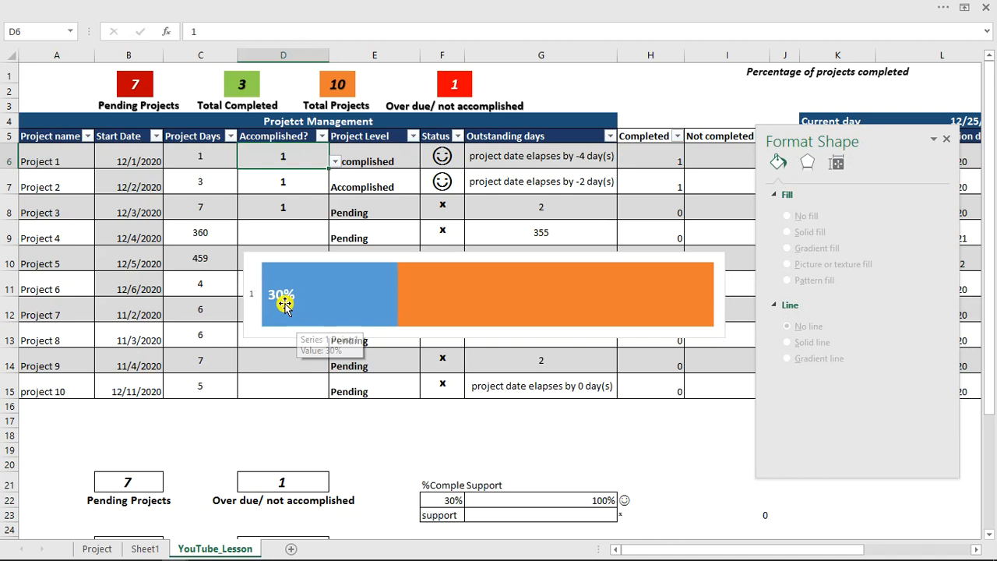
Move the bar chart up over rows 8 to 11, and switch project 10's Accomplished value to 1 and back to 0.
click(400, 252)
drag(401, 251, 447, 211)
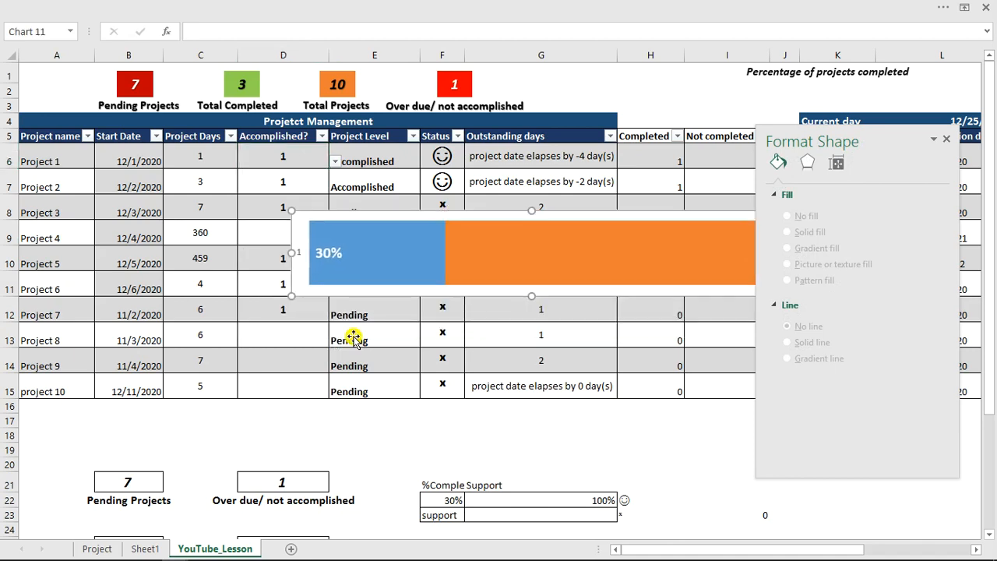
click(300, 386)
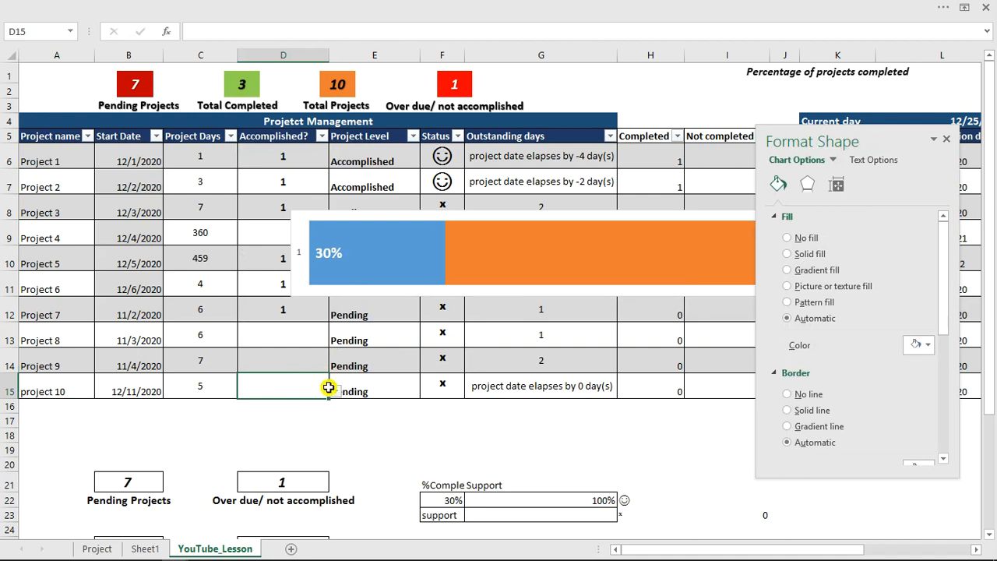
click(335, 392)
click(306, 402)
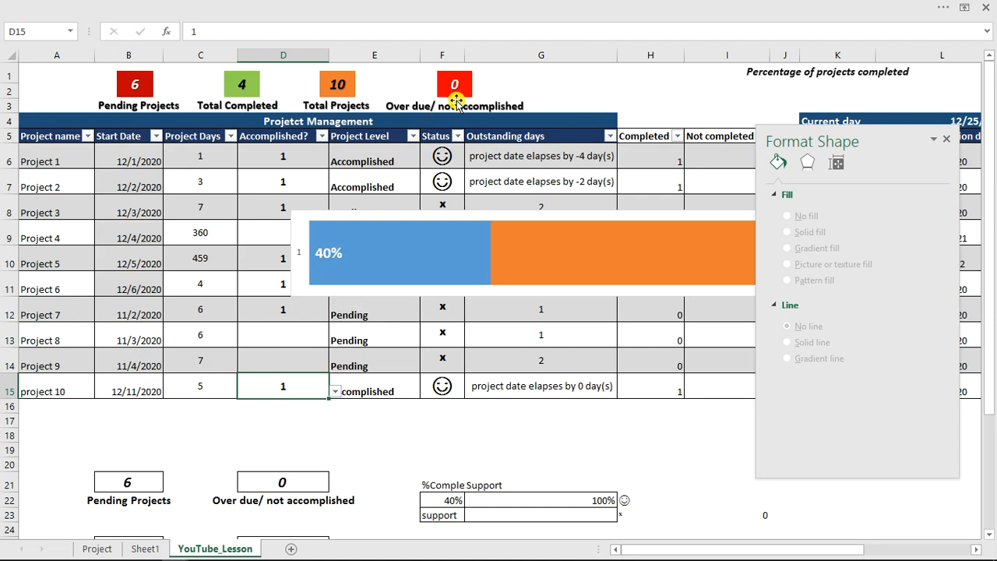
click(334, 391)
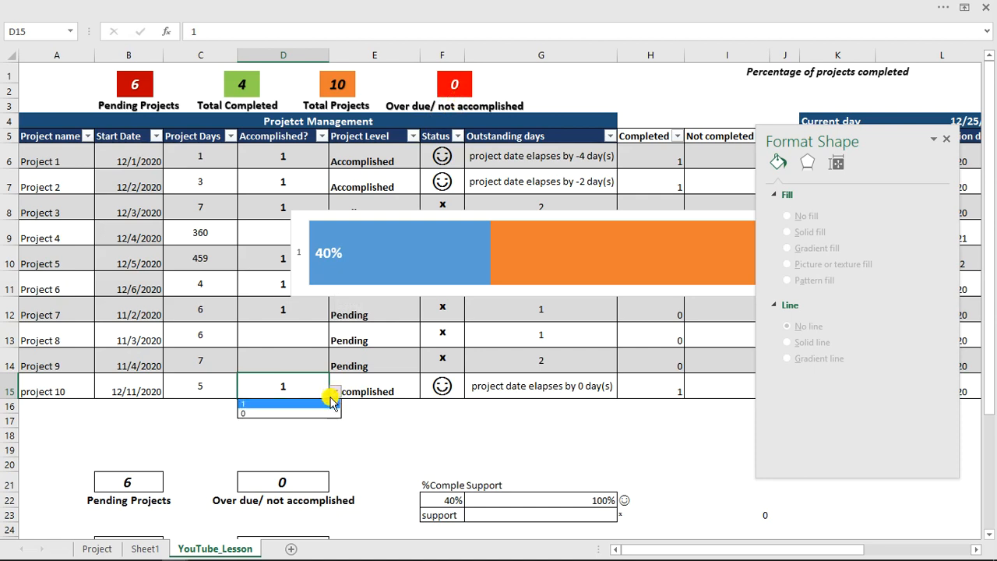
click(299, 413)
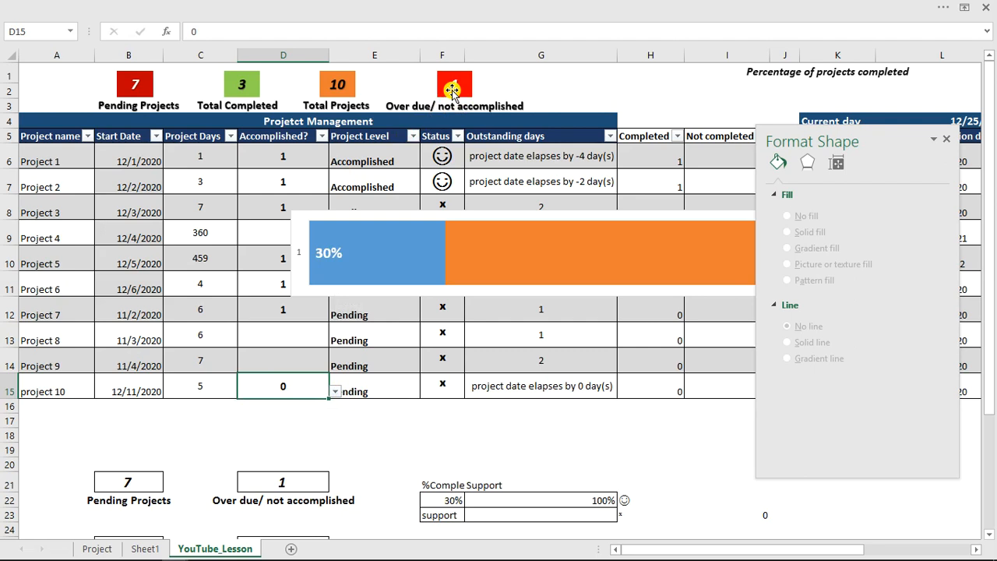
Move the bar chart across to span columns A to G and delete its vertical category axis.
click(454, 217)
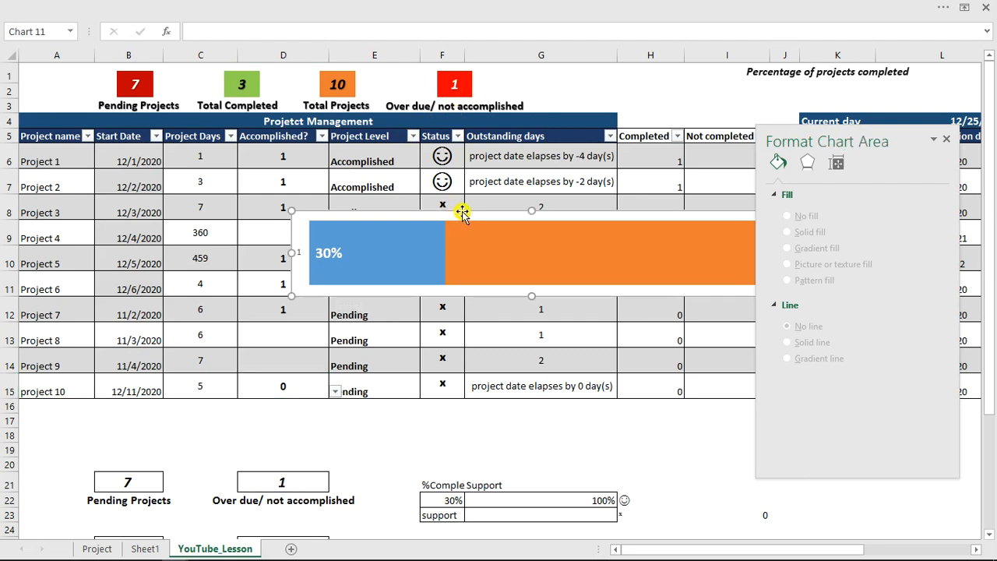
drag(456, 207, 229, 203)
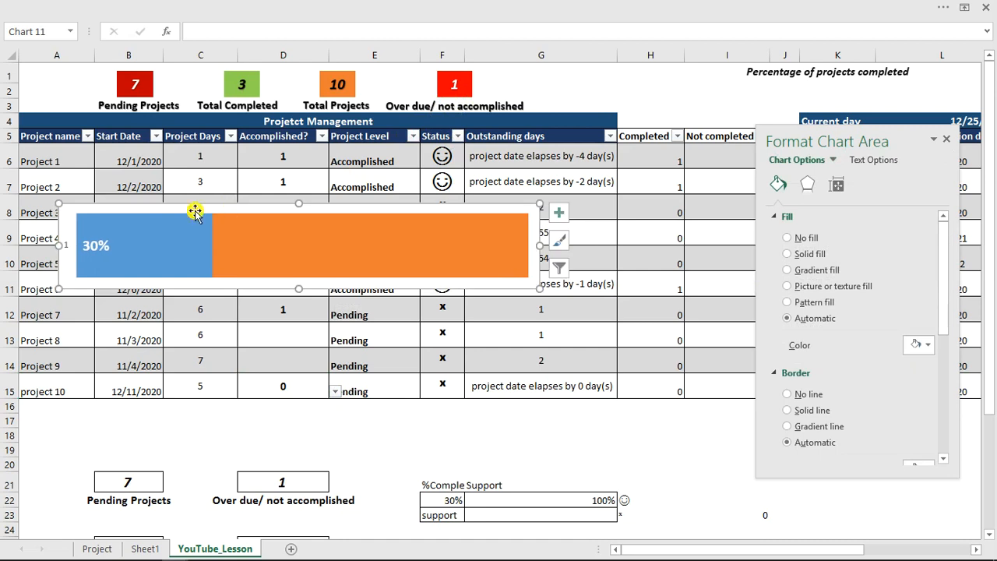
click(68, 249)
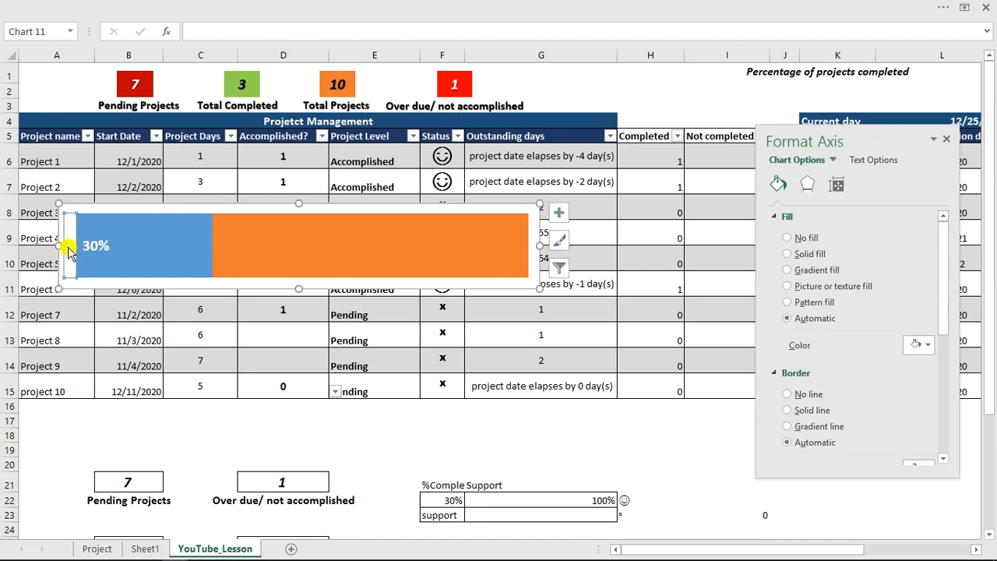
key(Delete)
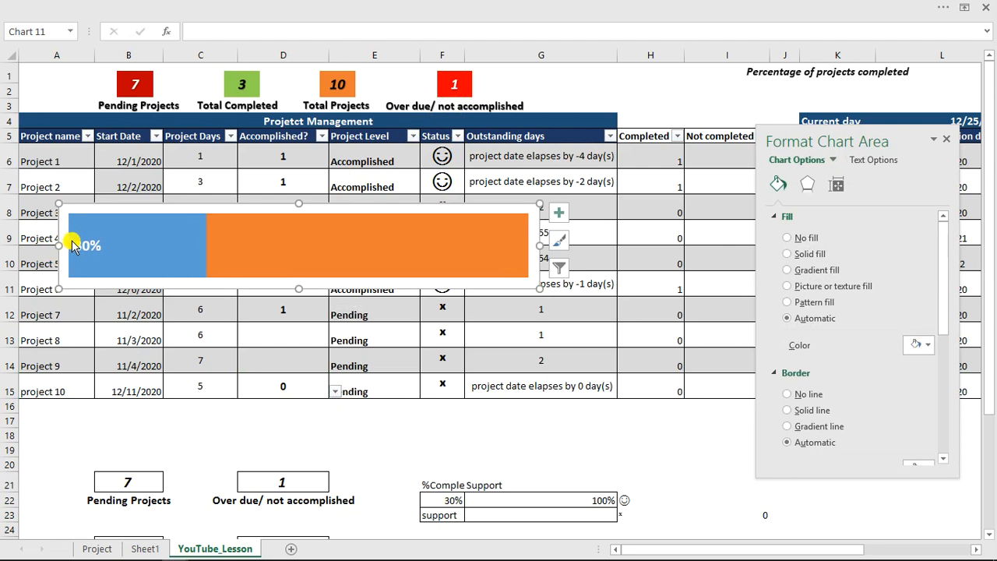
Examine the red margin marker on the Project sheet's finished progress bar and return to the YouTube_Lesson sheet.
click(94, 549)
drag(866, 137, 866, 173)
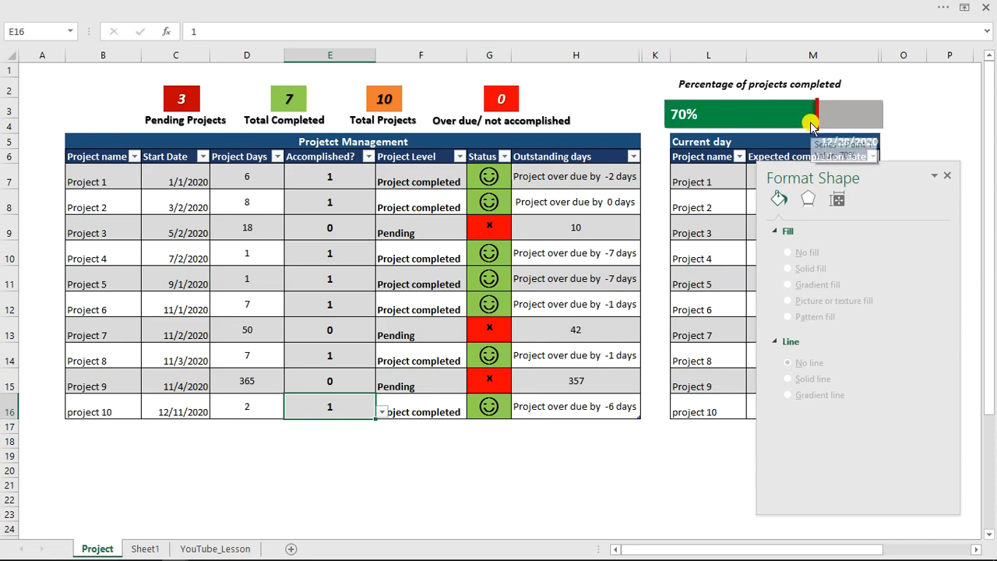
mouse_move(815, 103)
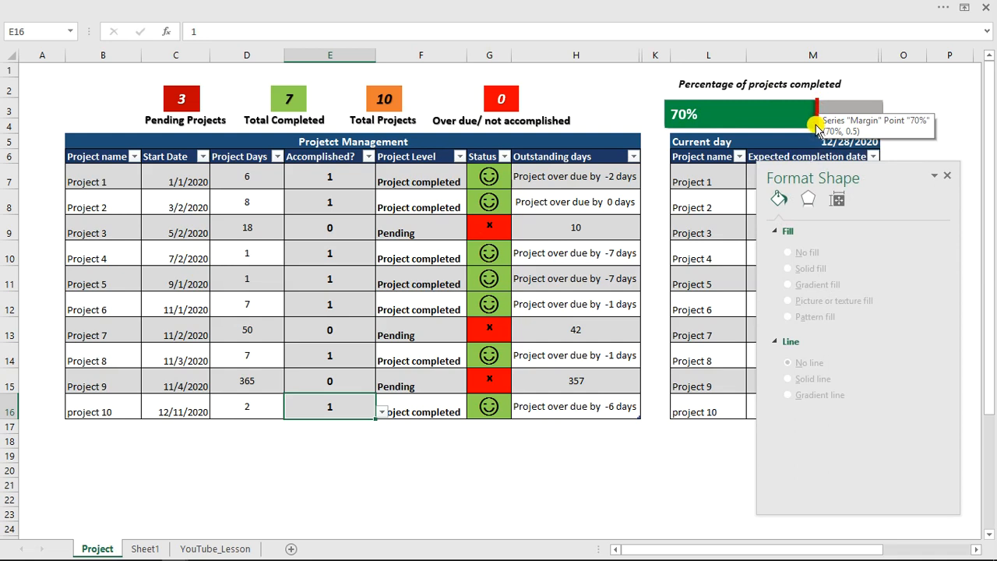
click(206, 550)
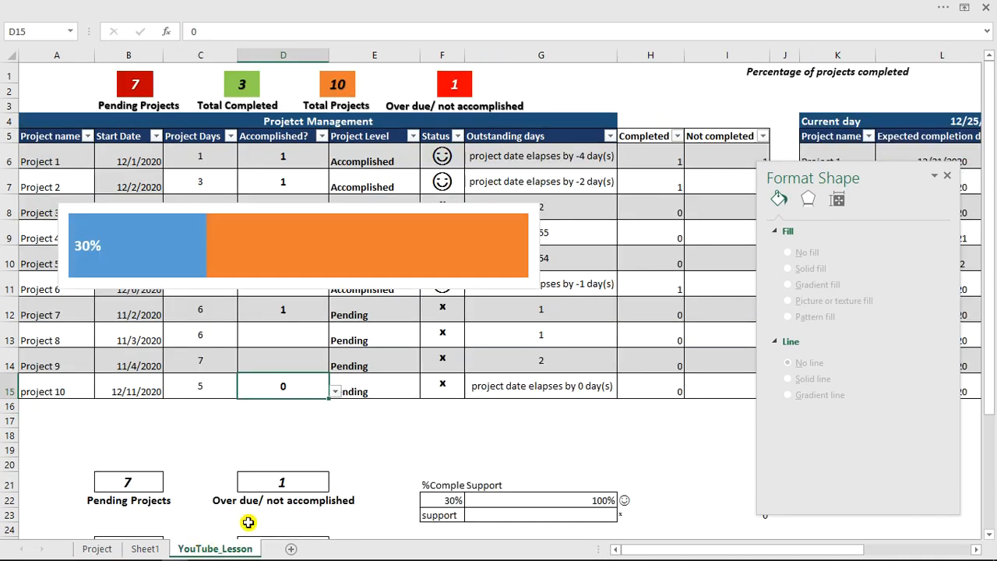
Enter the formula =F22 in cell G23 beside the support label.
click(574, 514)
text(=)
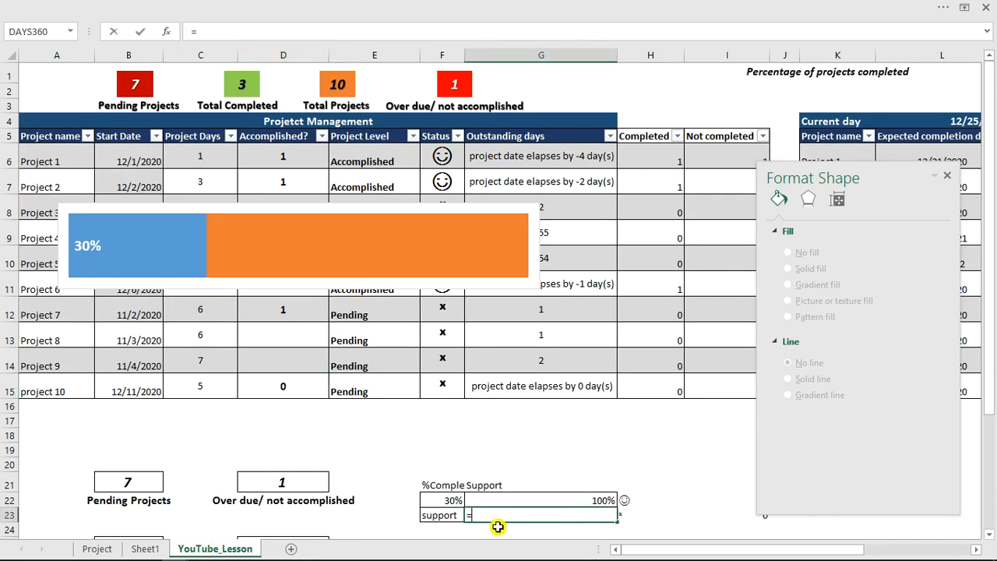
click(441, 503)
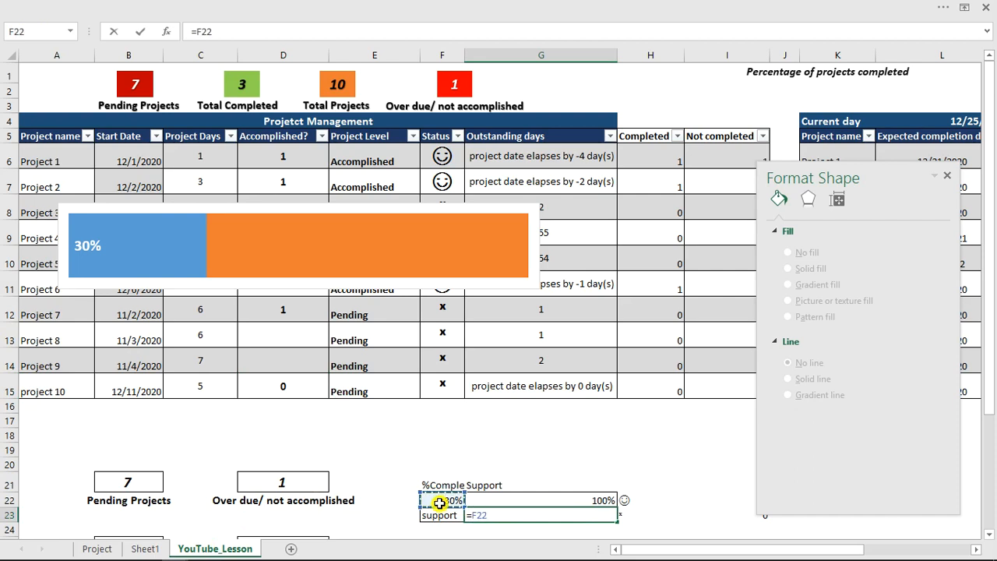
key(Return)
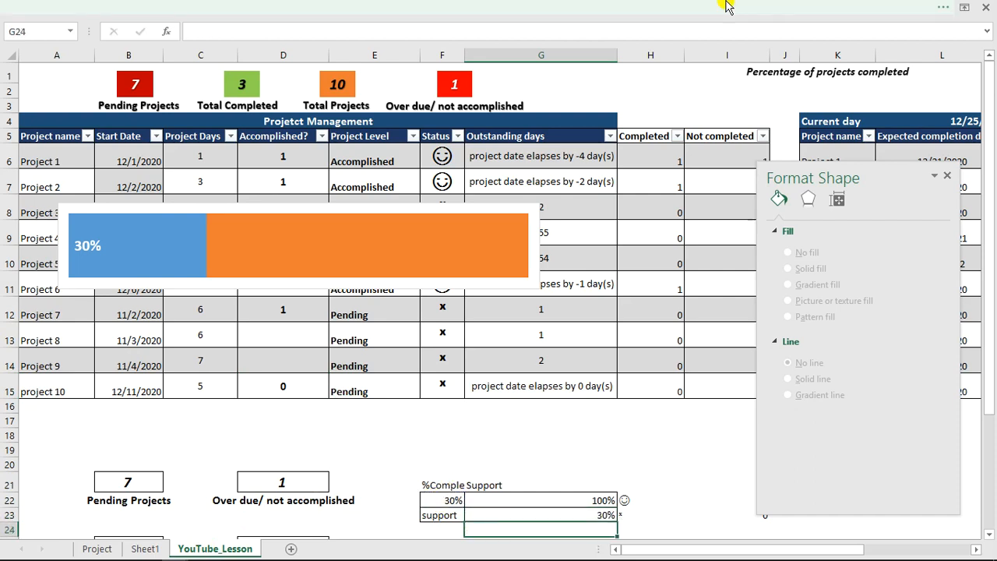
click(544, 510)
Add a series to the bar chart with its name from F23 and its values from G23.
right_click(171, 248)
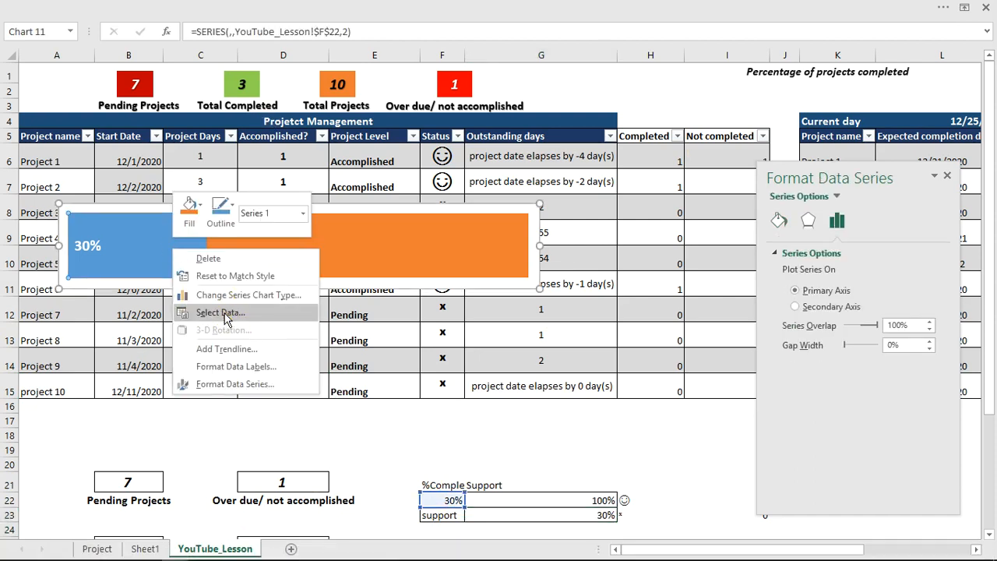
click(224, 313)
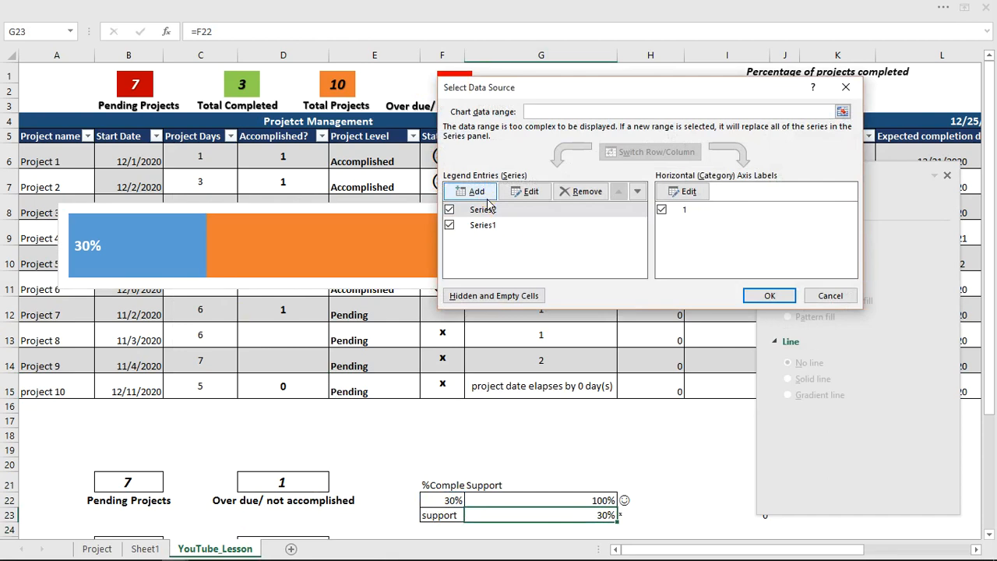
click(476, 192)
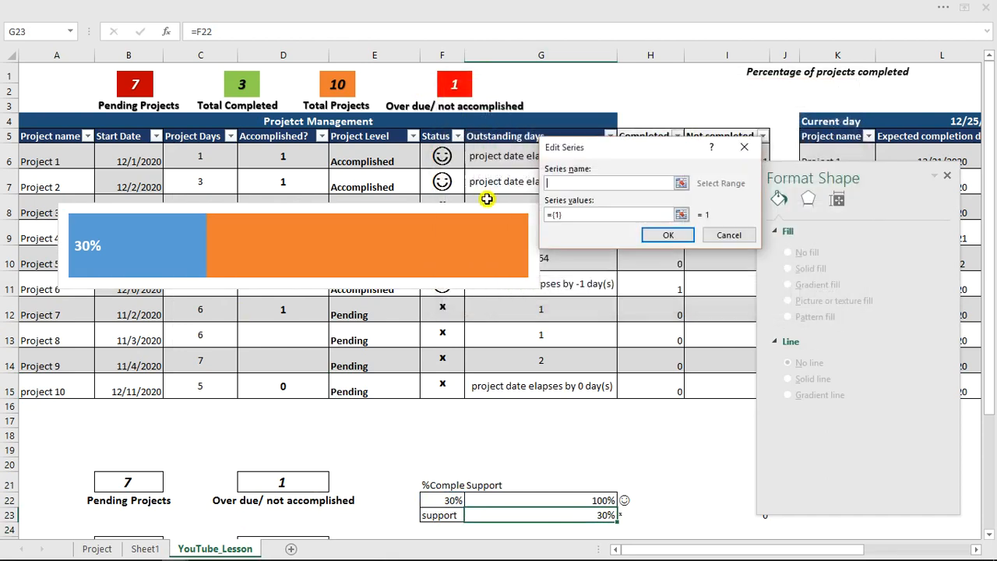
click(446, 515)
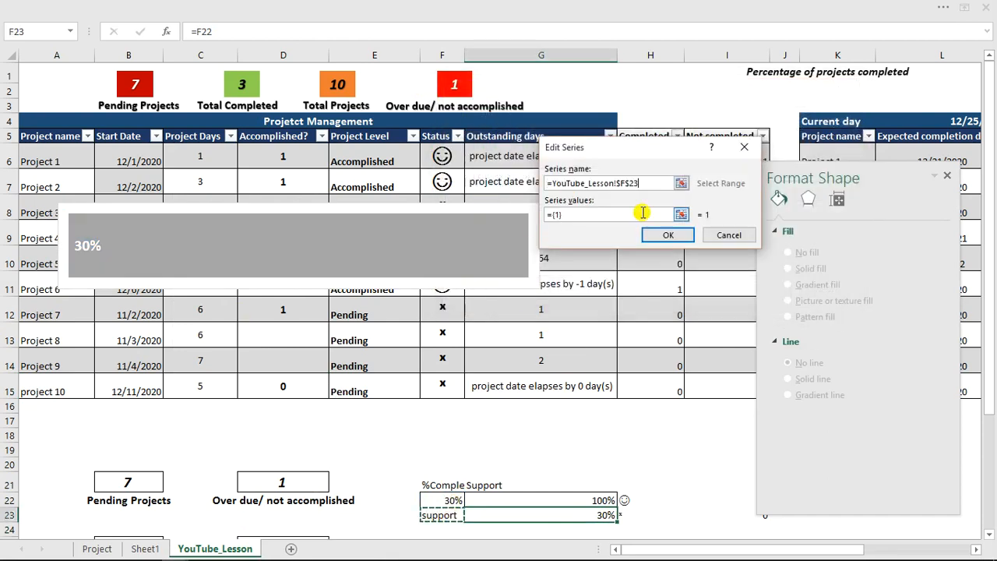
drag(576, 214, 518, 222)
key(BackSpace)
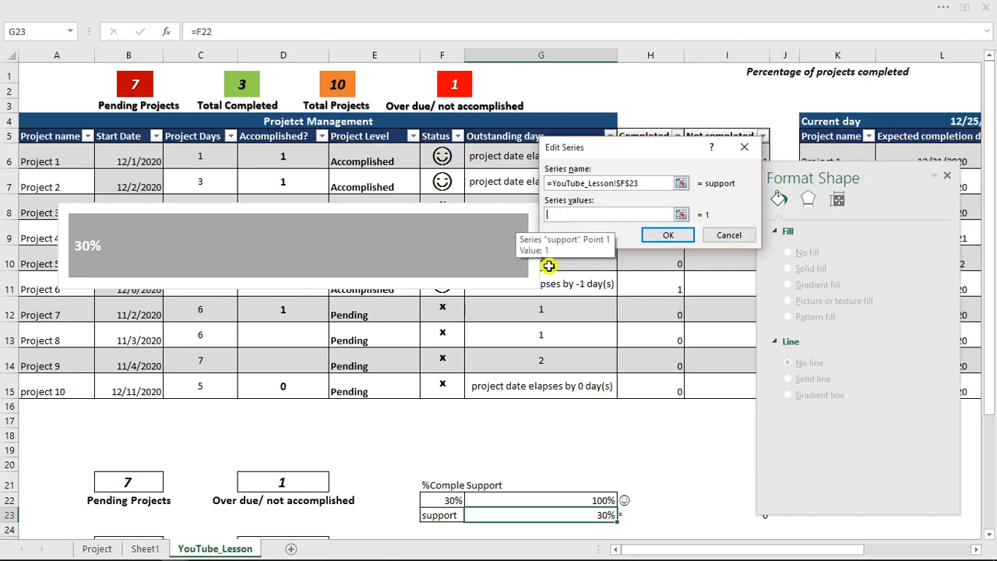
click(587, 518)
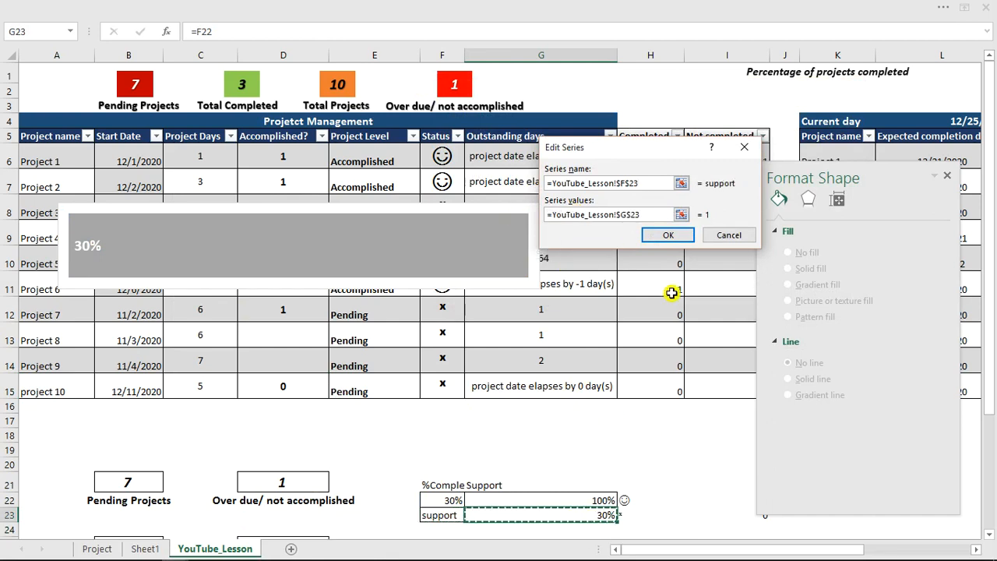
click(666, 235)
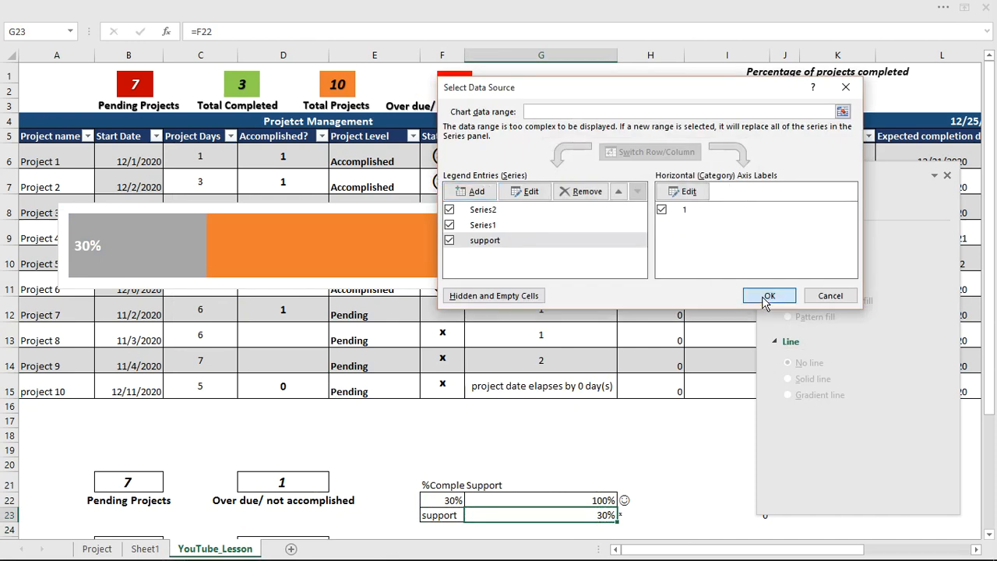
click(768, 295)
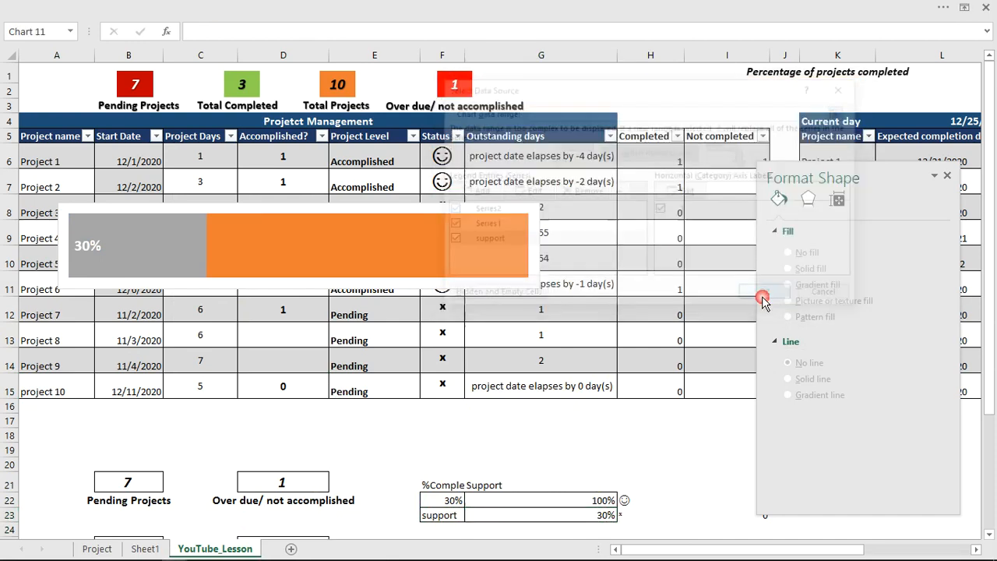
Change the support series' chart type to Scatter in the chart's custom combination.
right_click(153, 247)
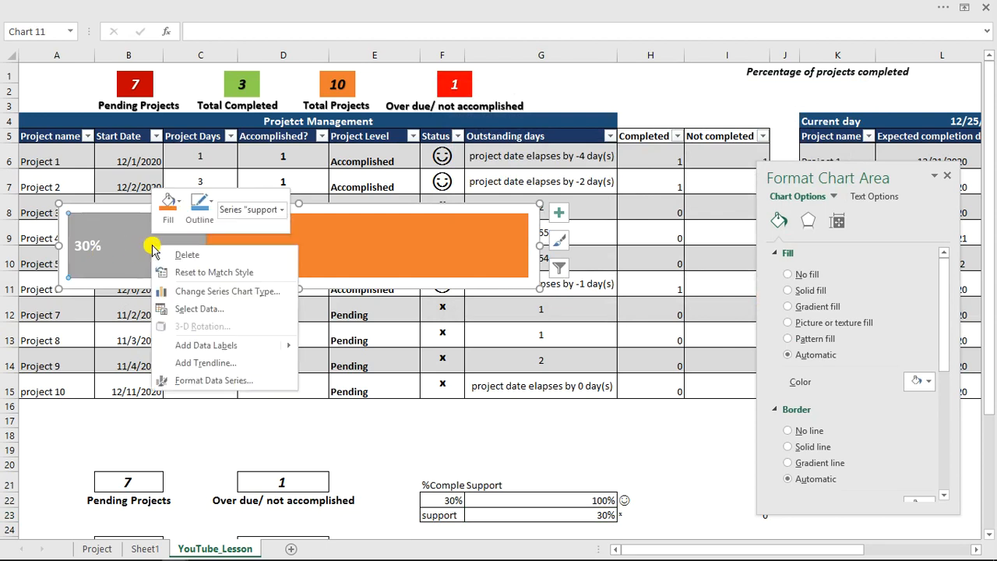
click(209, 293)
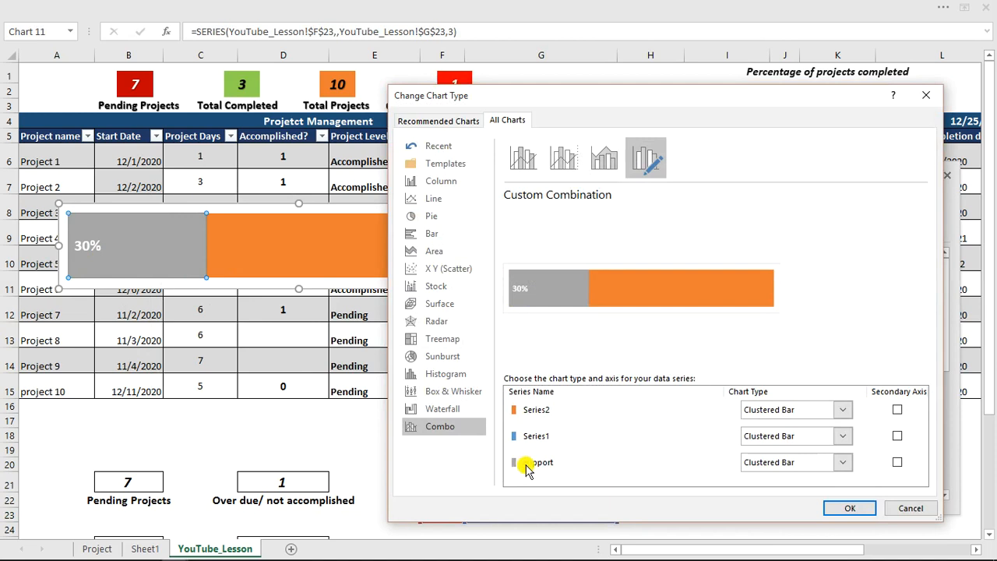
click(844, 463)
scroll(818, 405, down, 5)
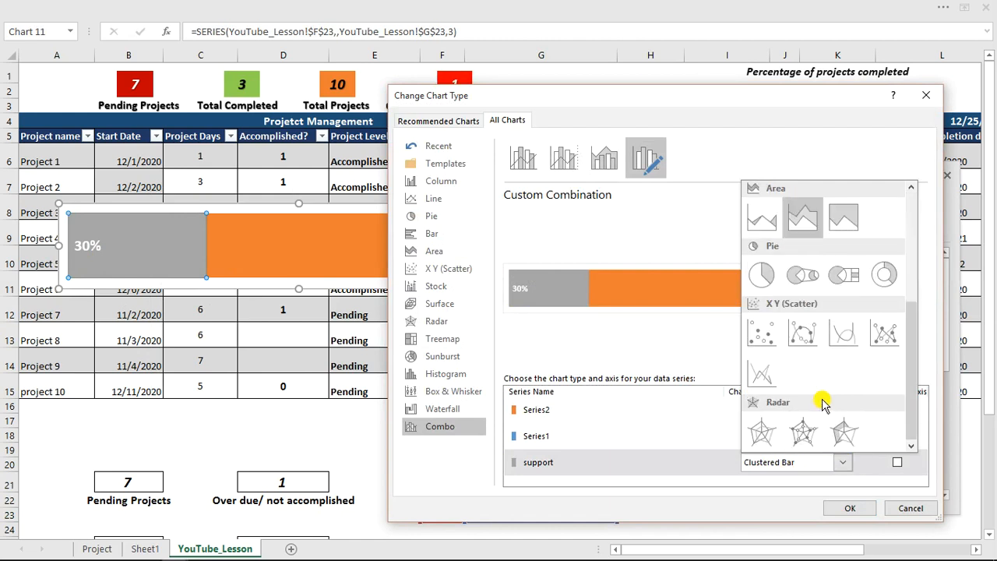
click(760, 335)
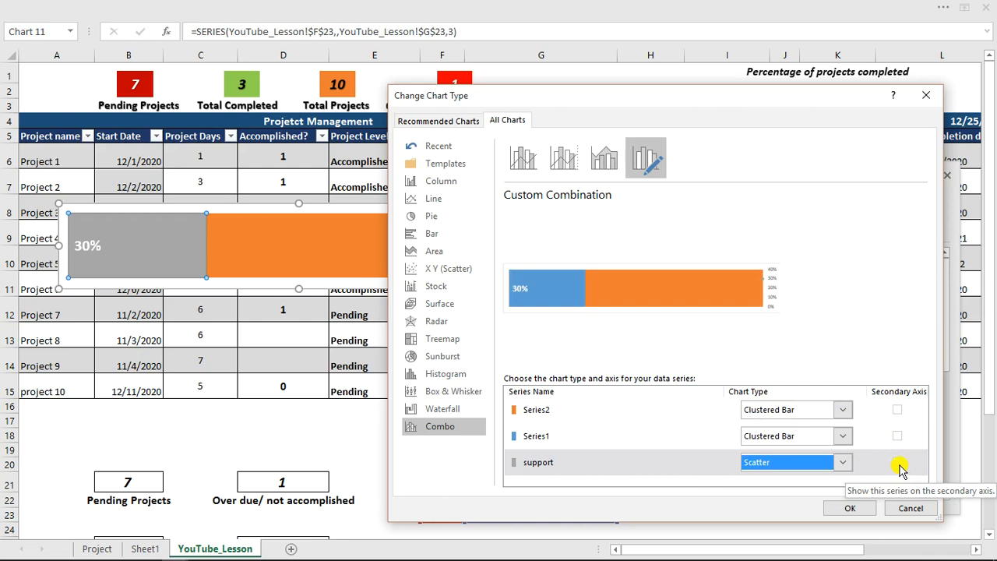
click(850, 508)
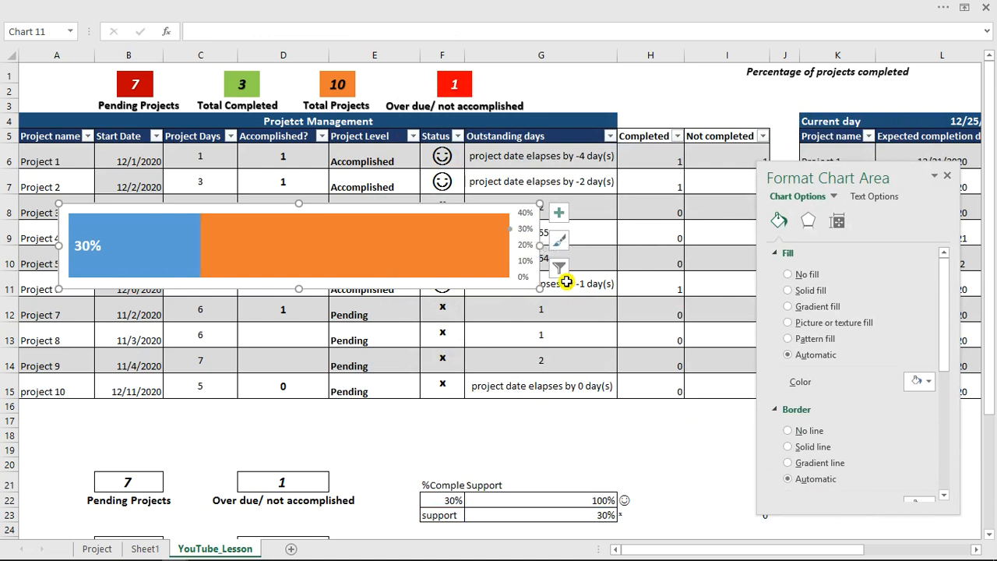
Set the minimum bound of the chart's vertical percentage axis to 0.
click(525, 236)
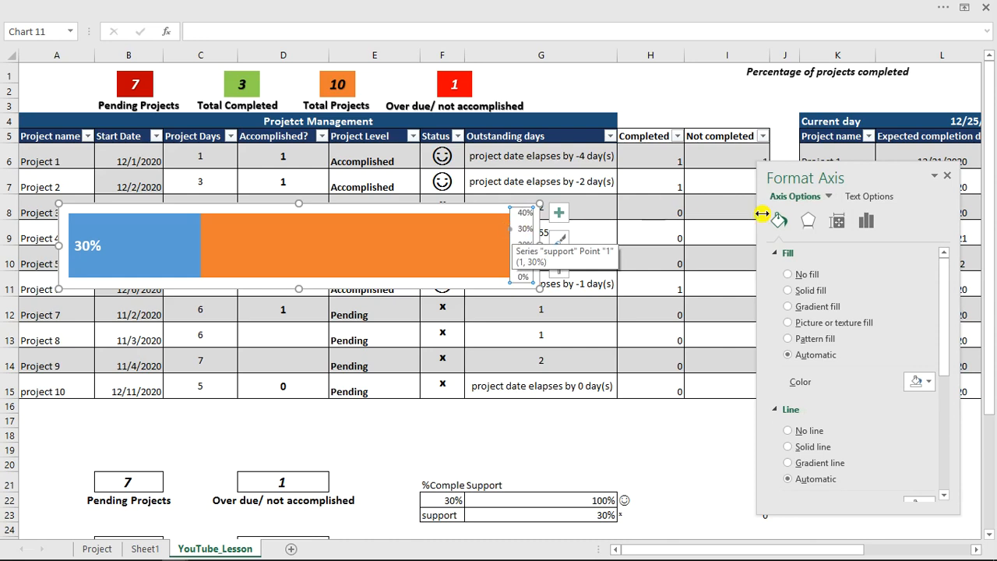
click(865, 222)
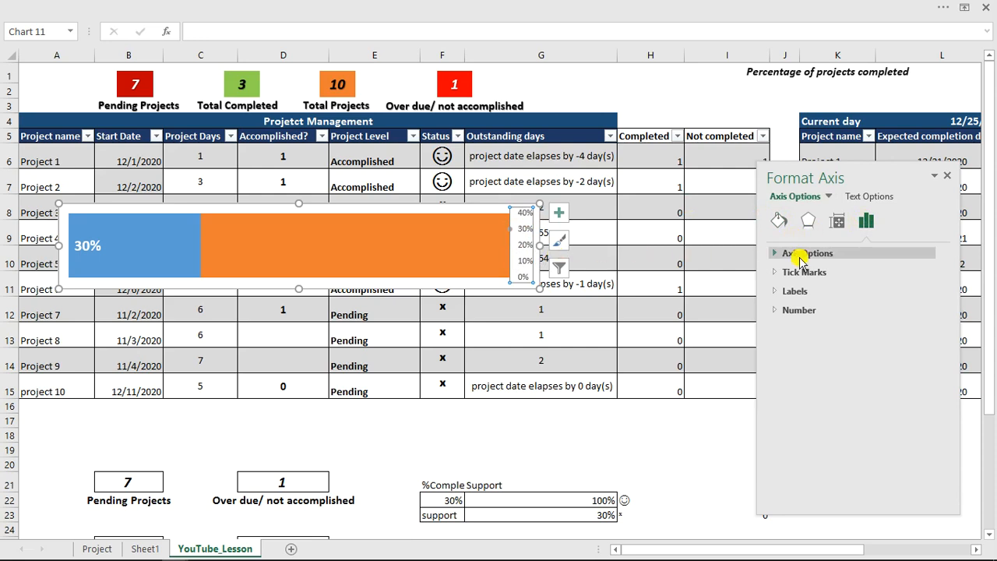
click(802, 255)
click(860, 287)
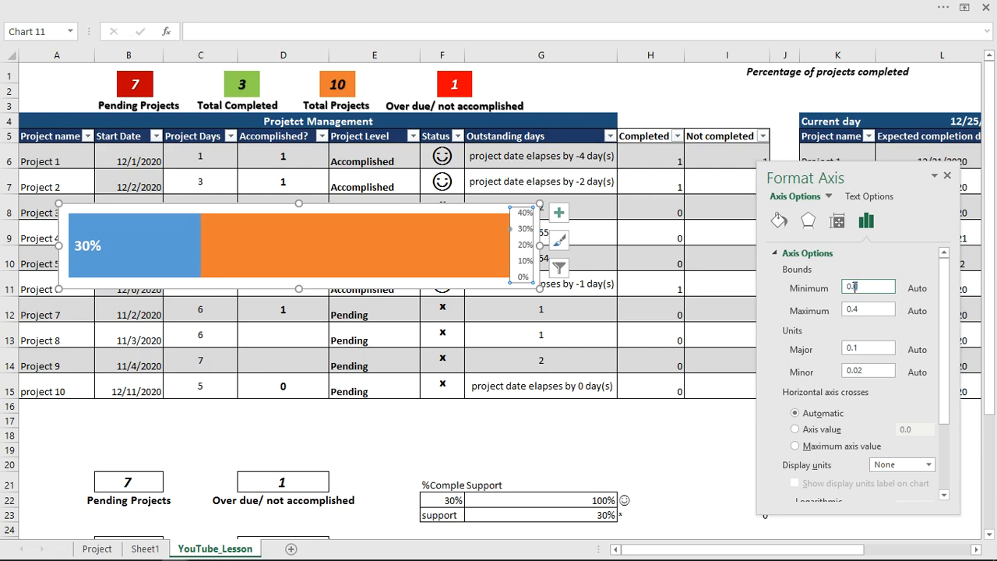
text(0)
key(Return)
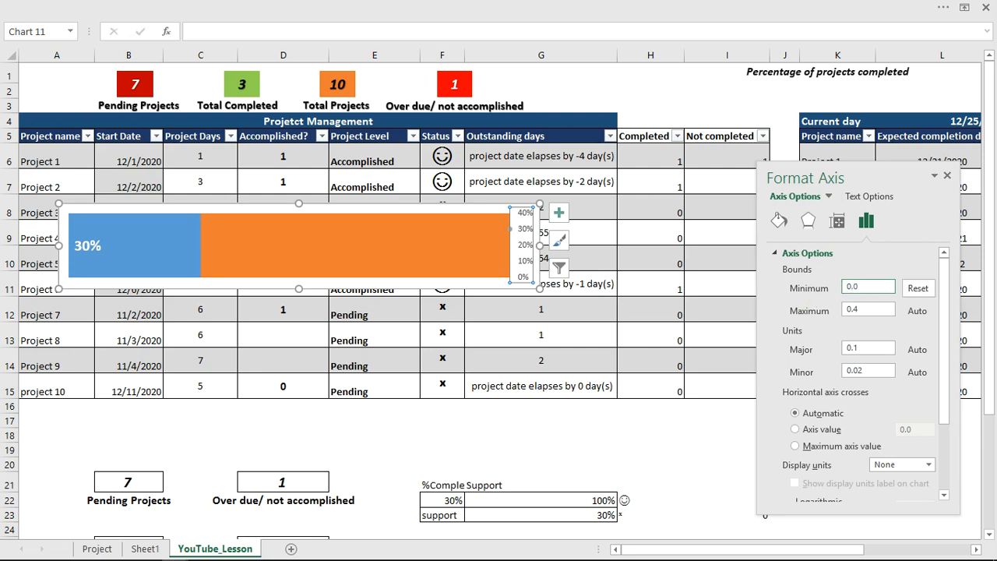
Set the maximum bound of the chart's vertical percentage axis to 1.2.
click(868, 311)
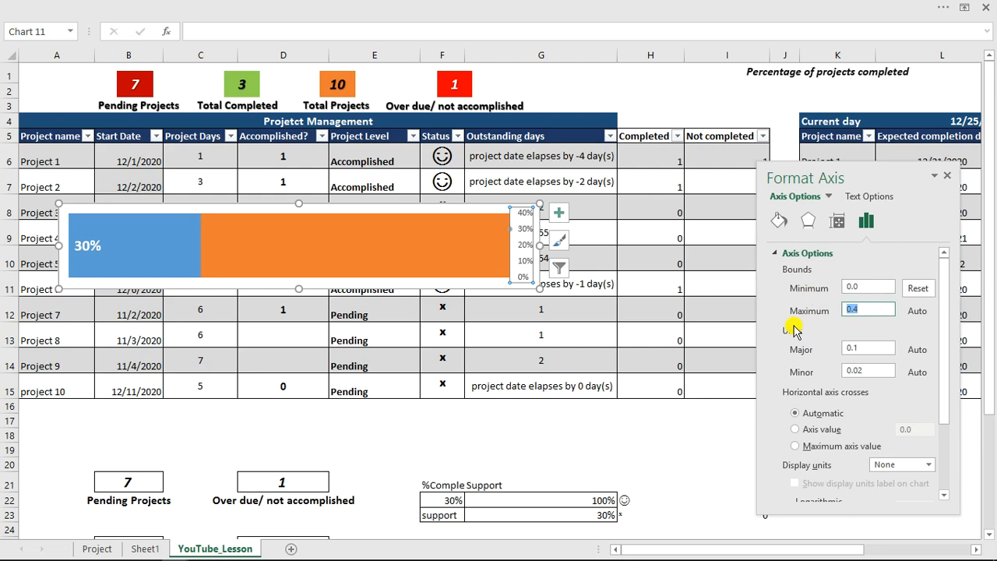
text(1.2)
key(Return)
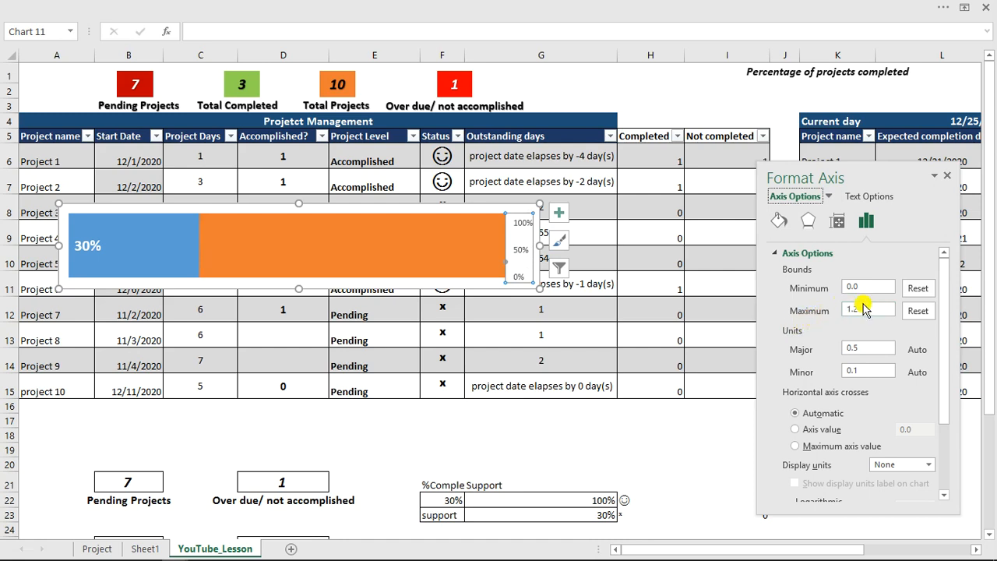
Replace the vertical axis's maximum bound with 0.5.
drag(860, 309, 848, 309)
click(844, 310)
text(1)
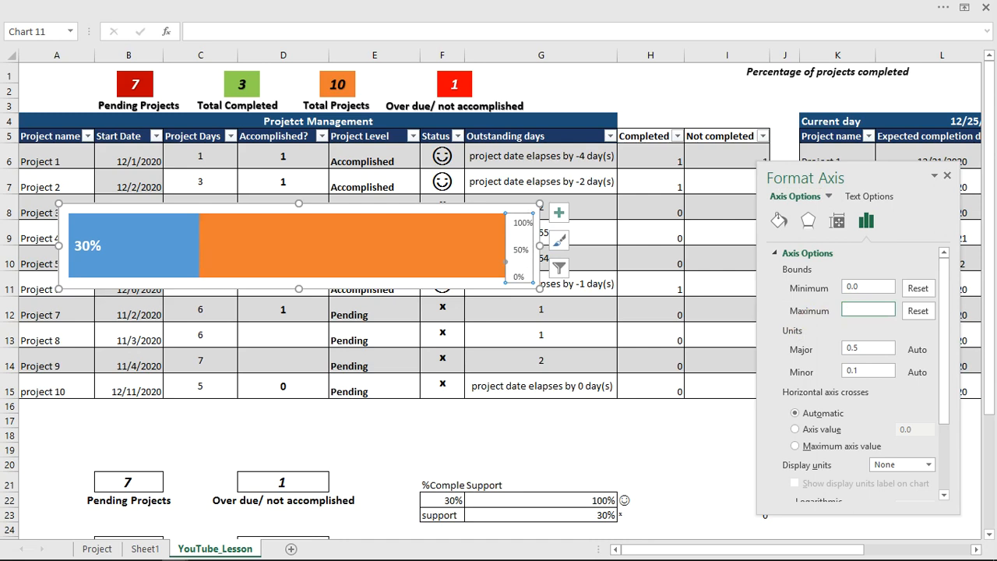
click(844, 309)
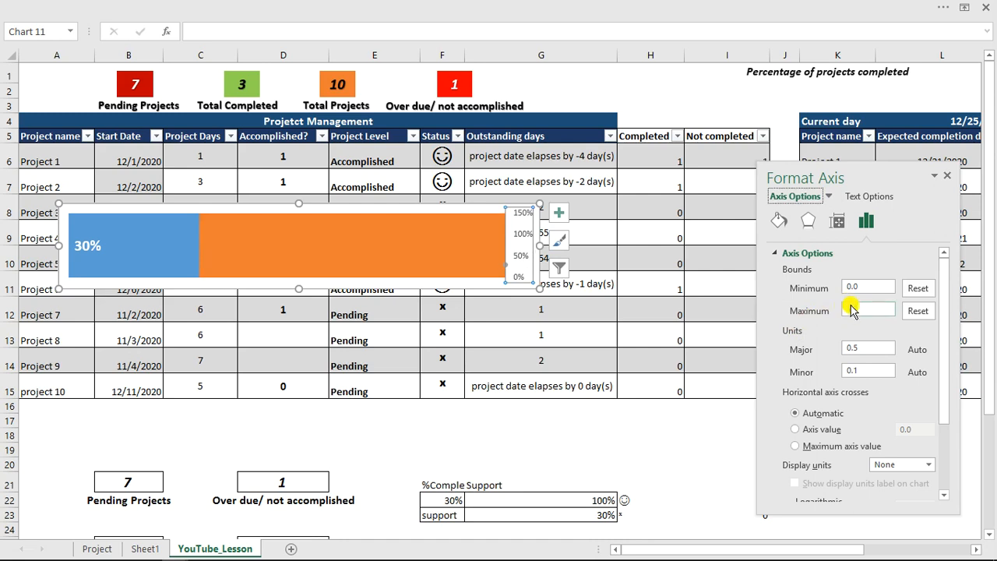
double_click(848, 309)
text(0.5)
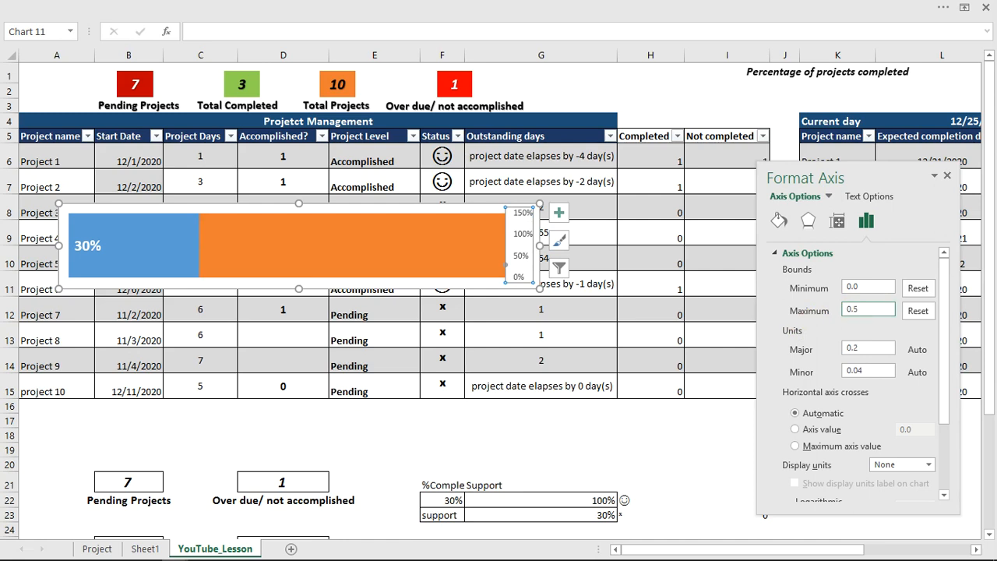
Set the vertical axis's maximum bound to 0.7 and deselect the chart.
click(842, 311)
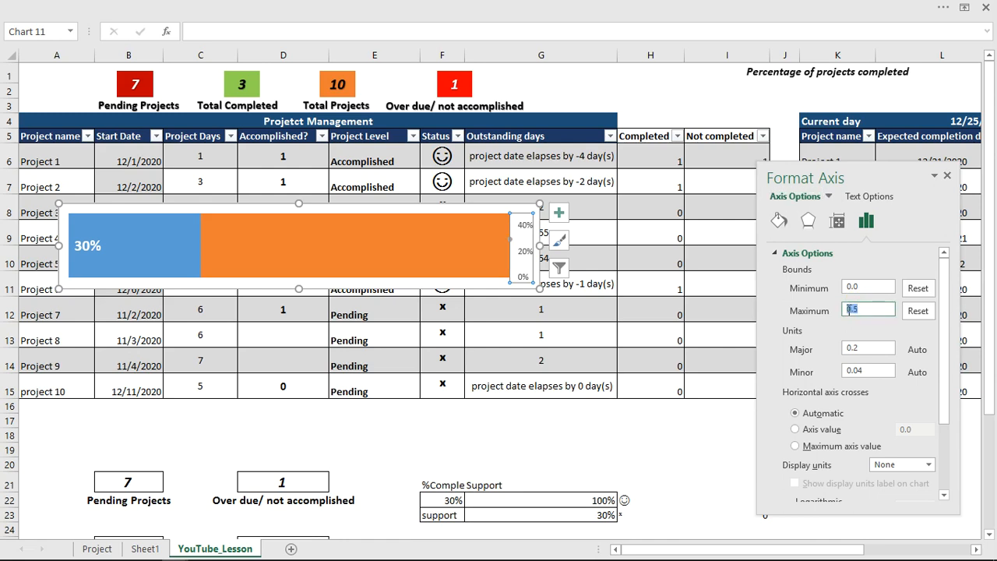
click(847, 310)
text(0)
text(0.7)
key(Return)
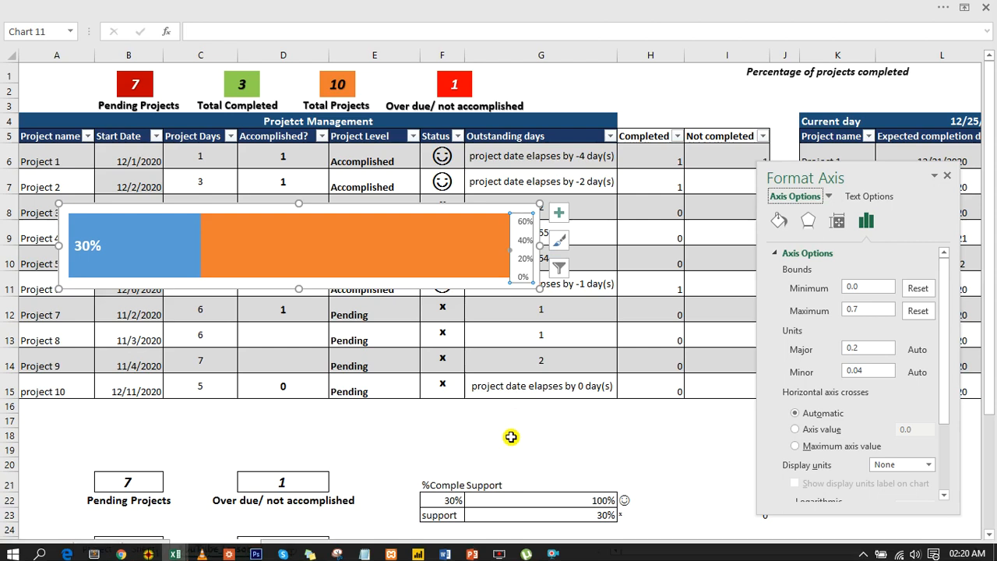
click(511, 448)
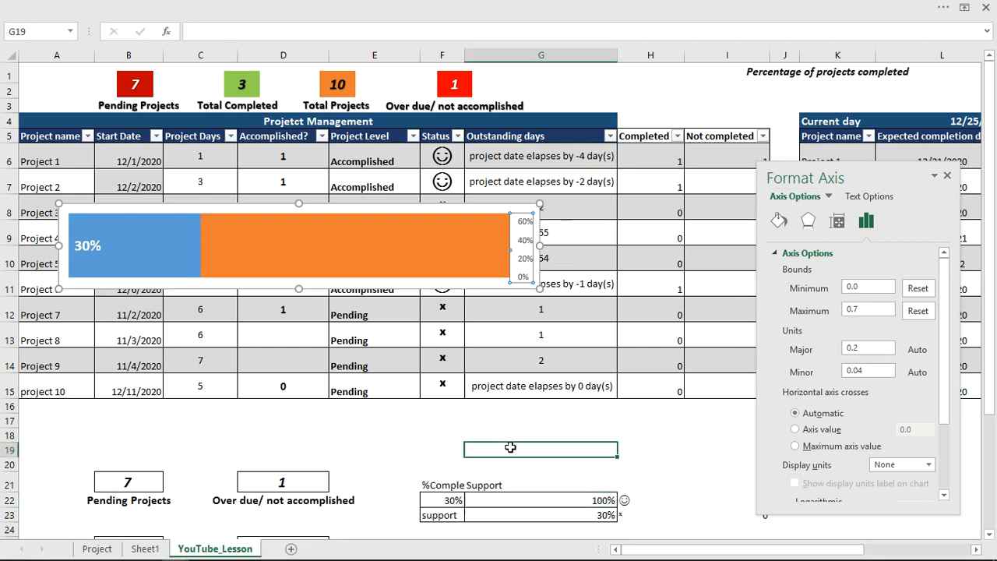
Reselect the chart's vertical percentage axis and set its maximum bound to 0.6.
click(511, 254)
click(527, 247)
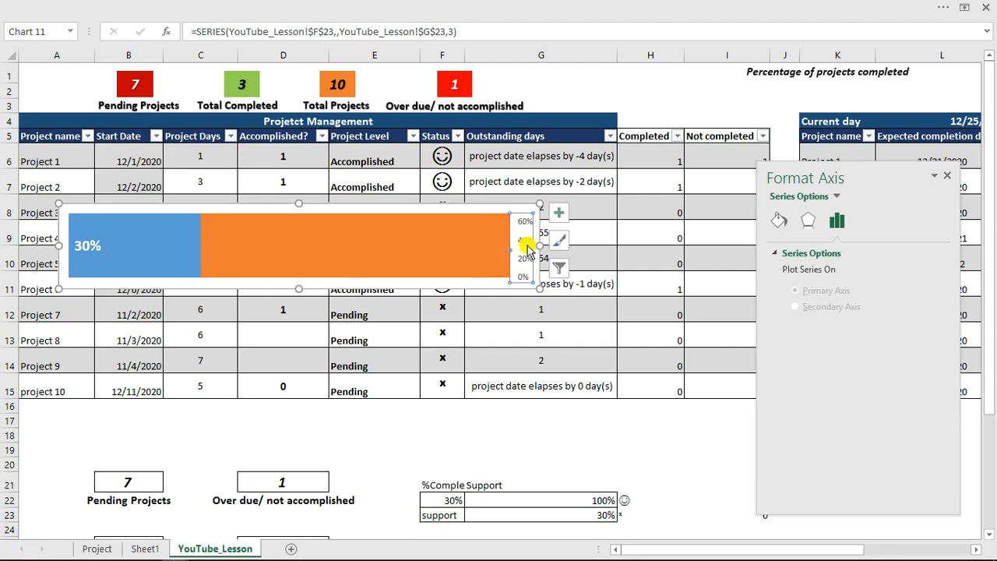
click(867, 221)
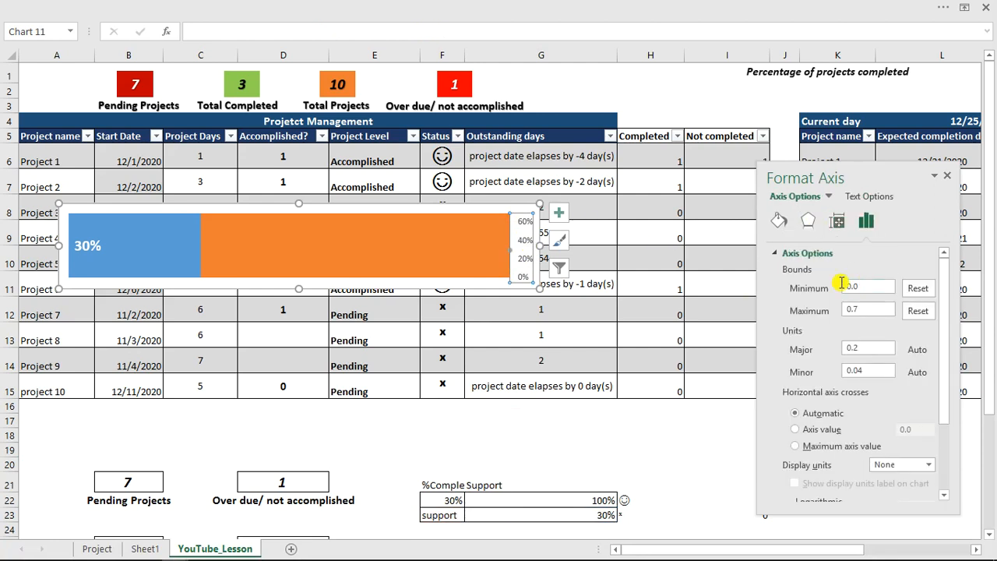
click(871, 308)
click(872, 308)
key(BackSpace)
text(6)
key(Return)
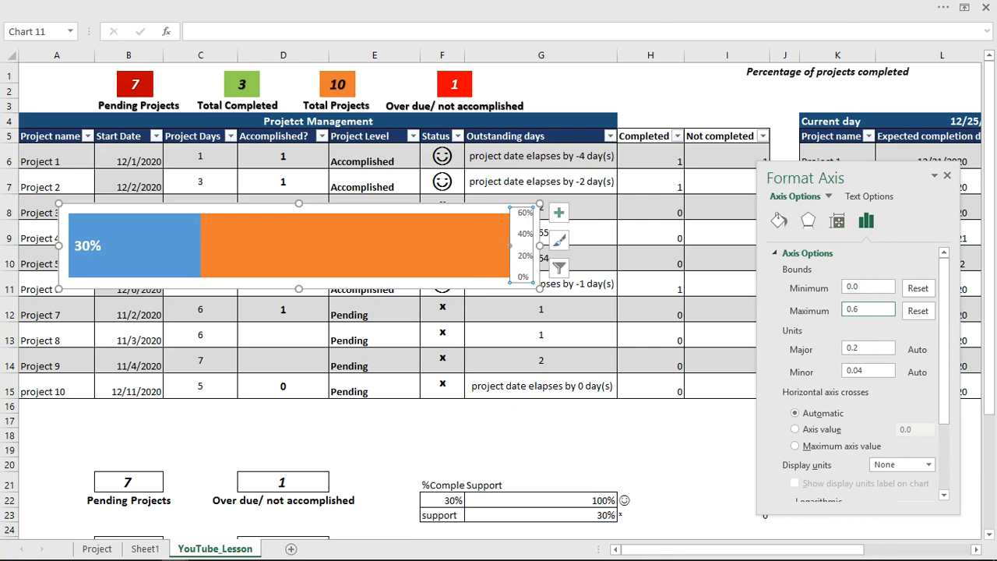
Delete the vertical percentage axis from the chart.
click(527, 217)
click(527, 217)
key(Delete)
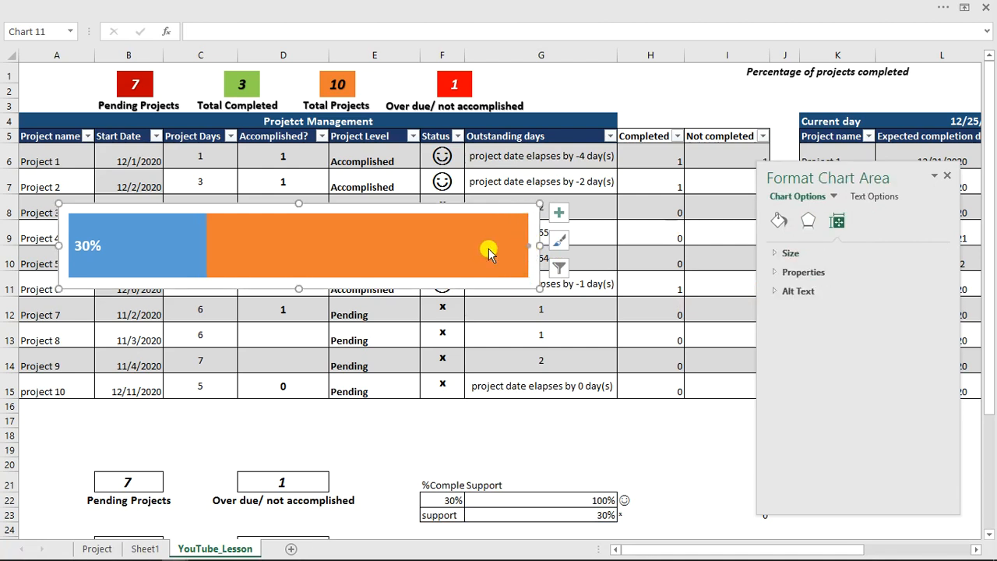
Edit the support series, cutting the G23 reference from its Y values and entering 0.5 instead.
click(179, 233)
right_click(179, 233)
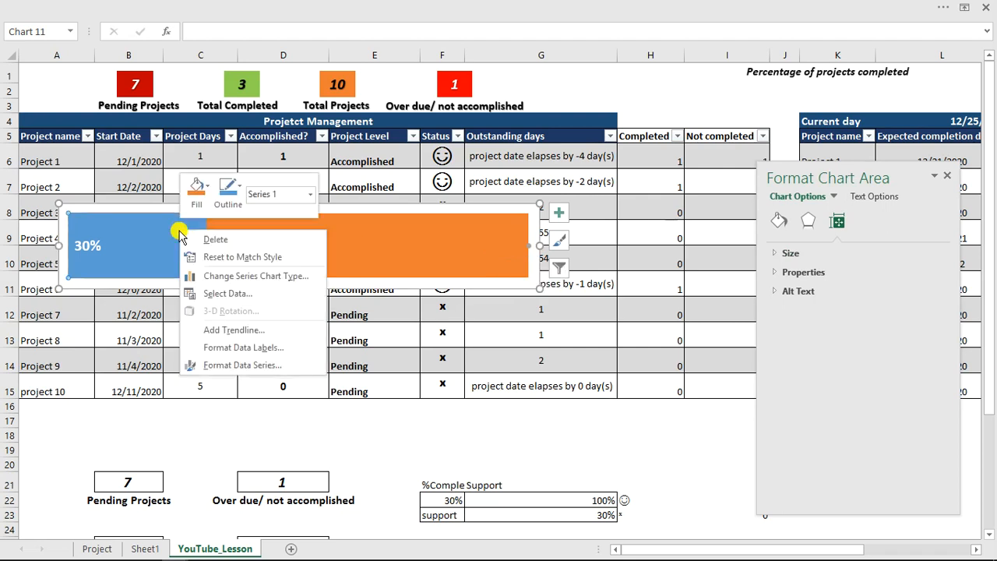
click(228, 295)
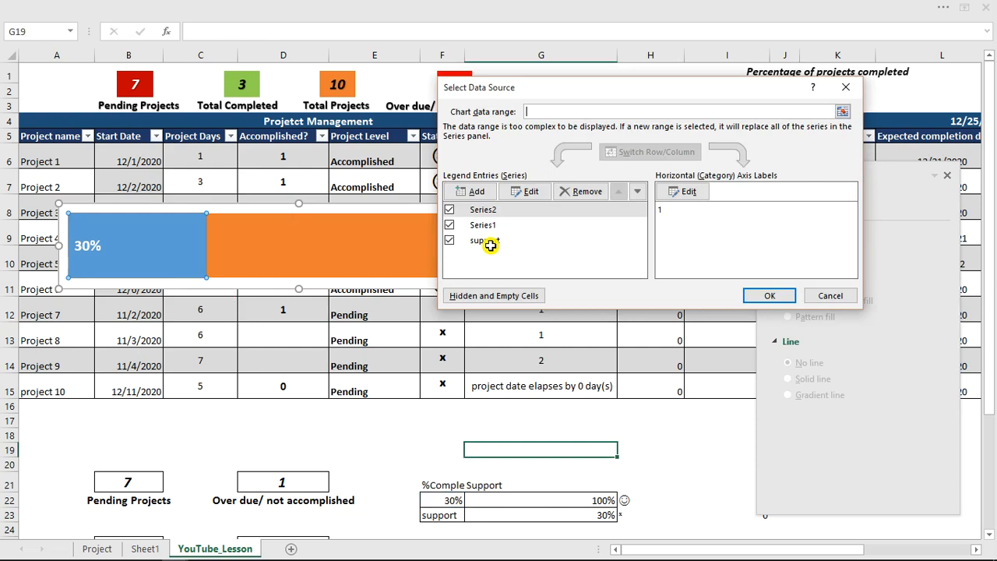
click(490, 244)
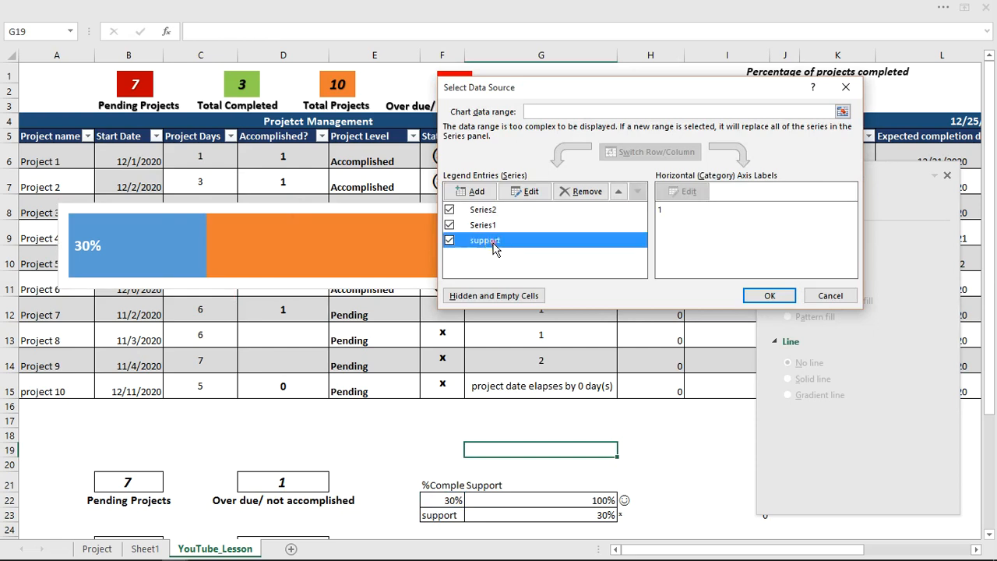
click(525, 191)
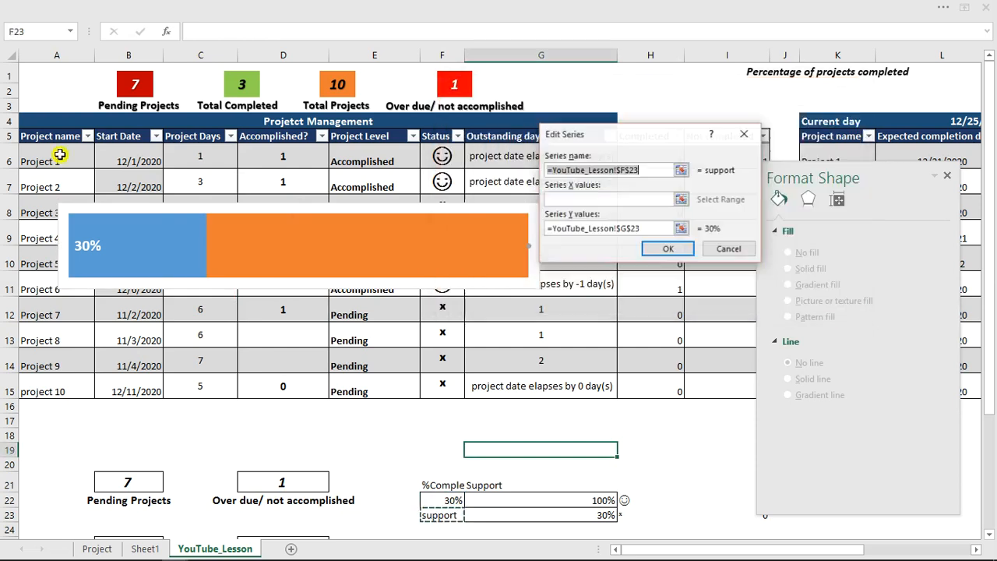
click(663, 228)
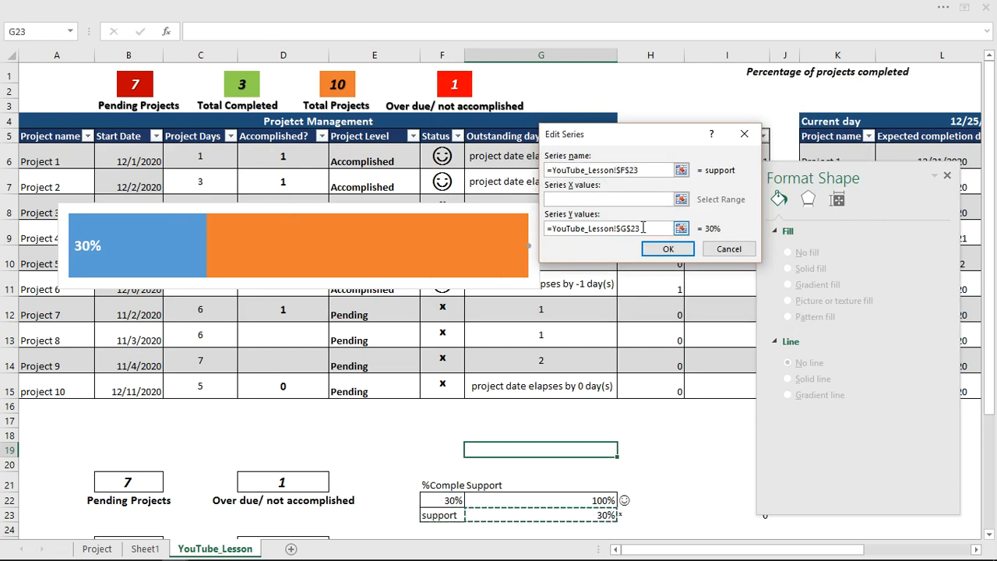
drag(622, 226, 552, 228)
key(ctrl+c)
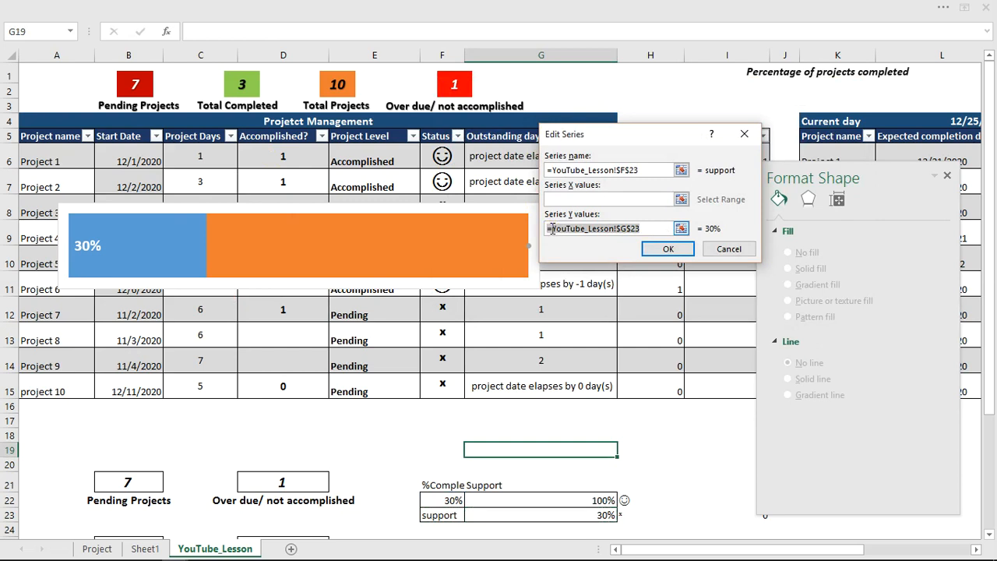
right_click(552, 228)
click(581, 238)
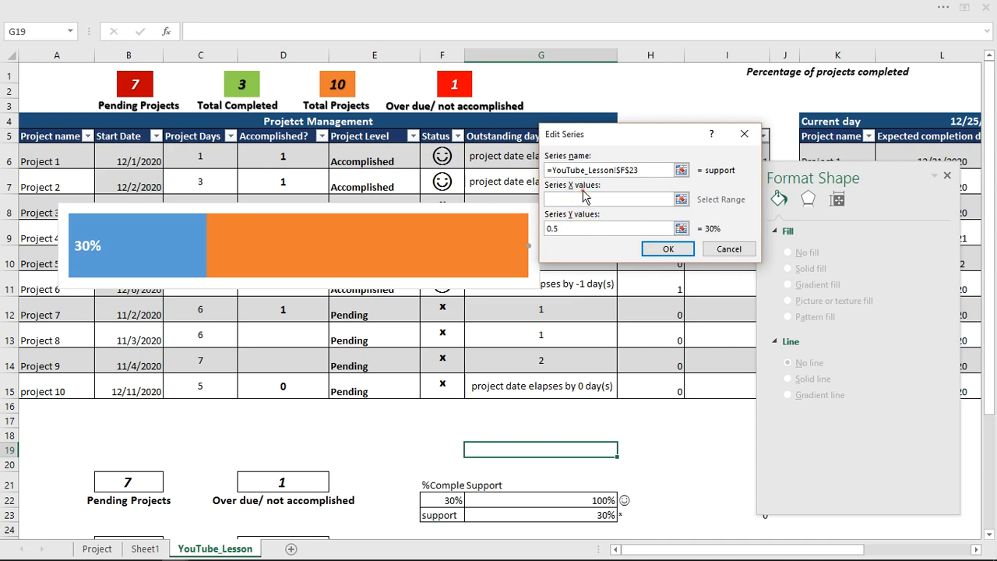
Paste =YouTube_Lesson!$G$23 as the support series' X values and apply the data source changes.
click(583, 198)
right_click(583, 198)
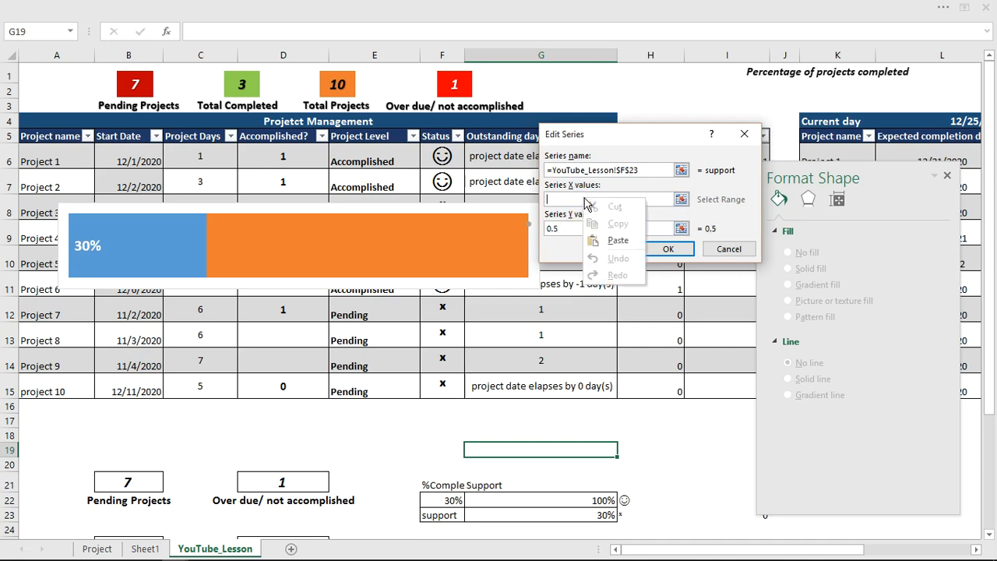
click(618, 241)
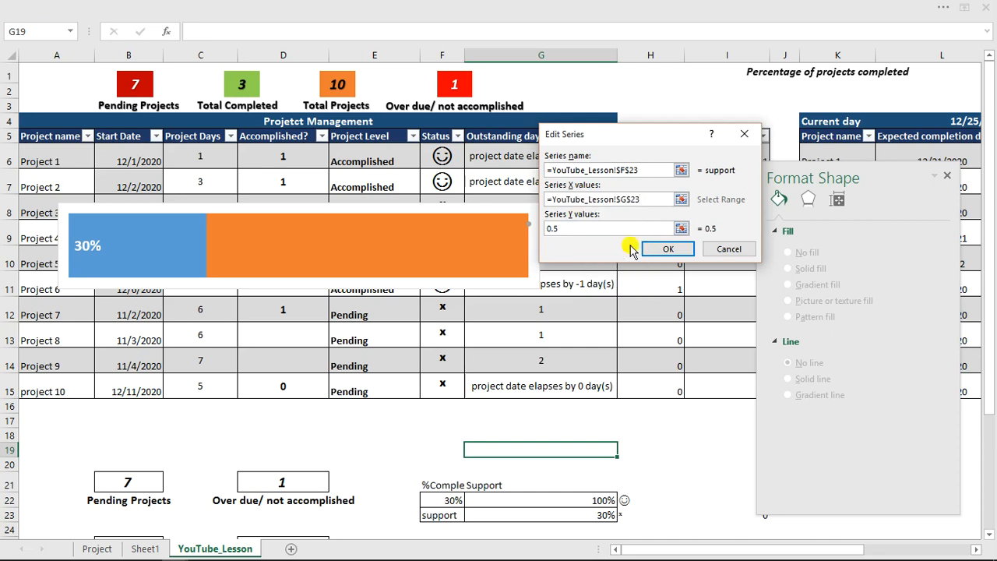
click(569, 229)
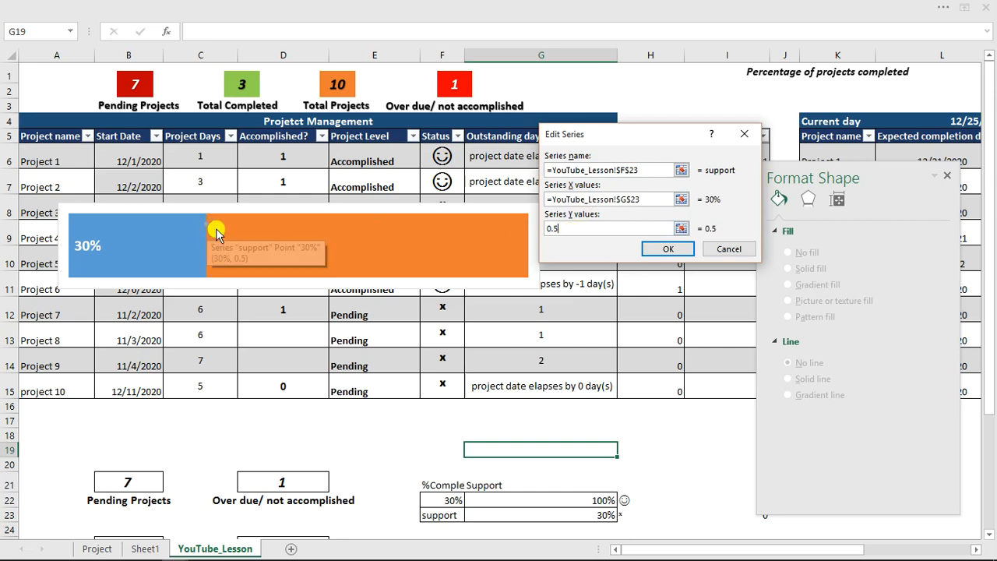
click(668, 248)
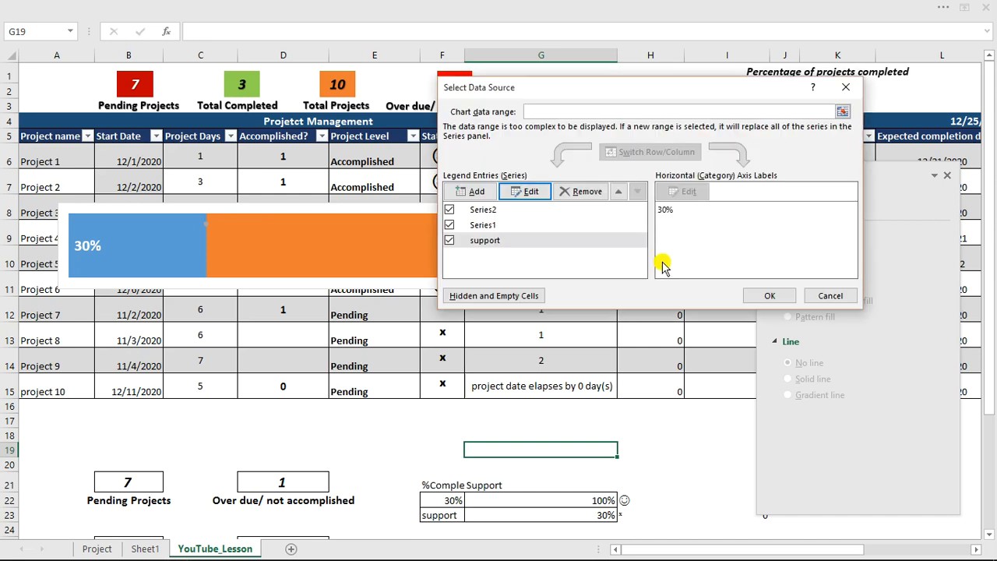
click(751, 297)
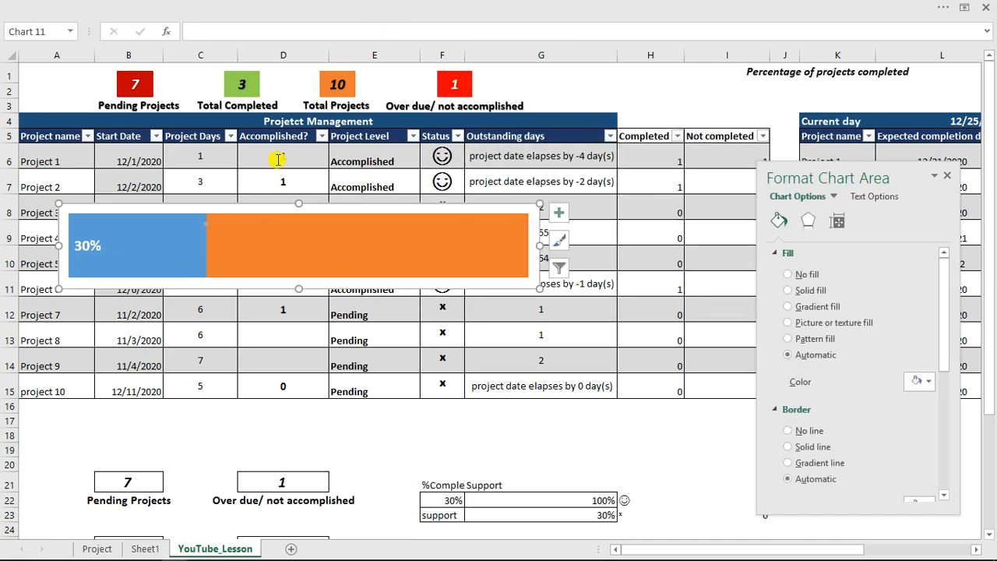
Undo the support series edit, the vertical axis deletion and the 0.6 maximum bound.
mouse_move(205, 228)
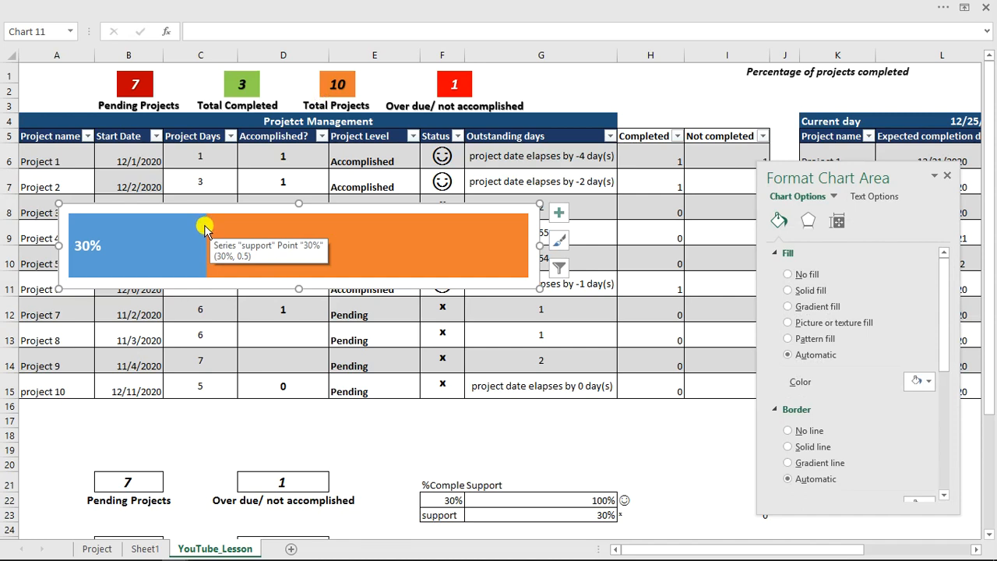
key(ctrl+z)
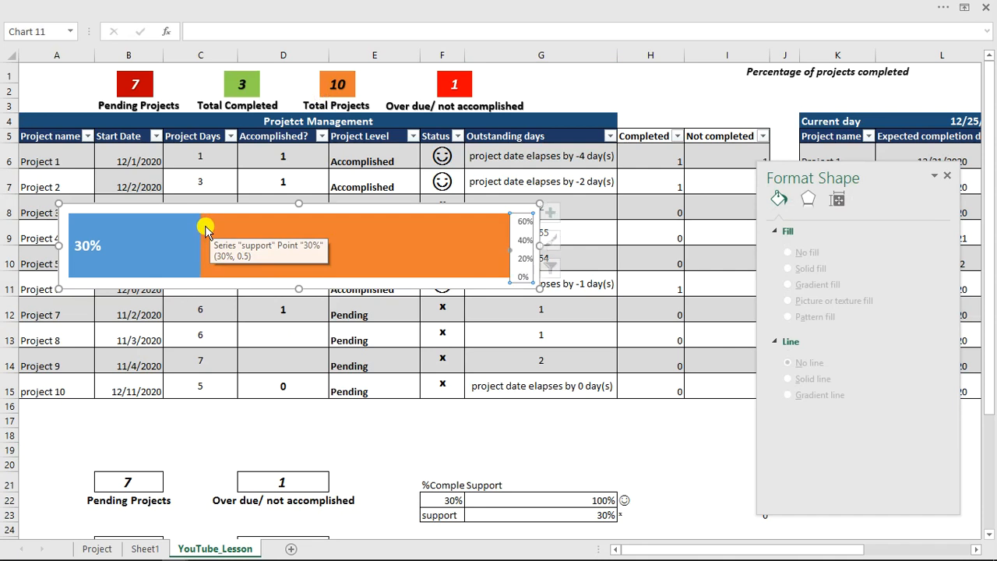
Open the support series for editing and replace its Y values reference with 0.5.
click(525, 248)
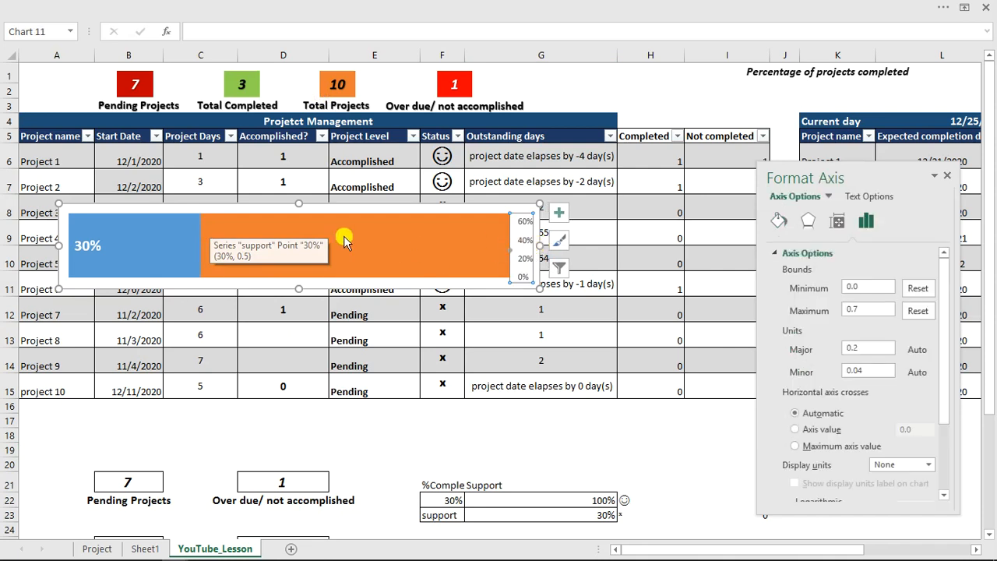
right_click(195, 246)
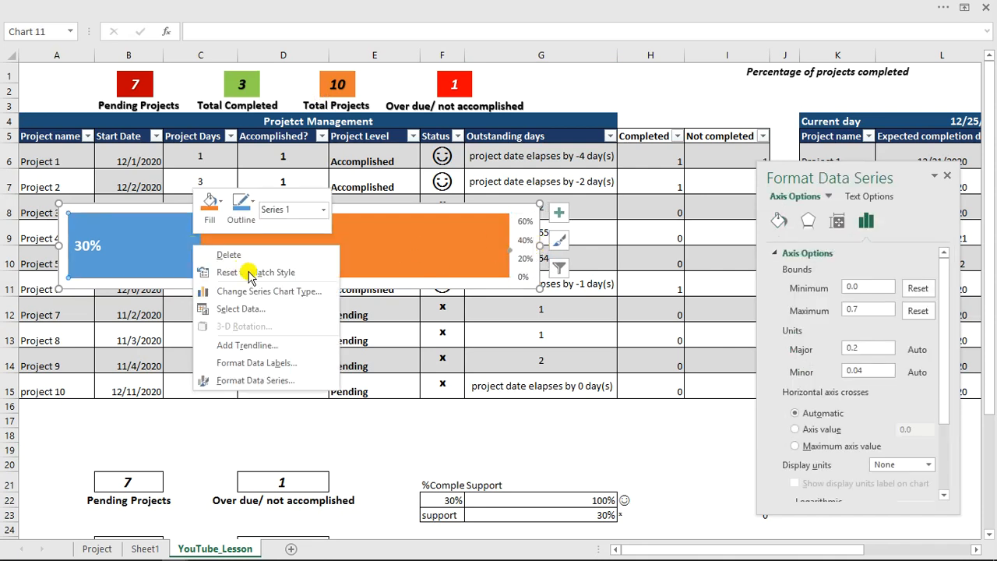
click(241, 310)
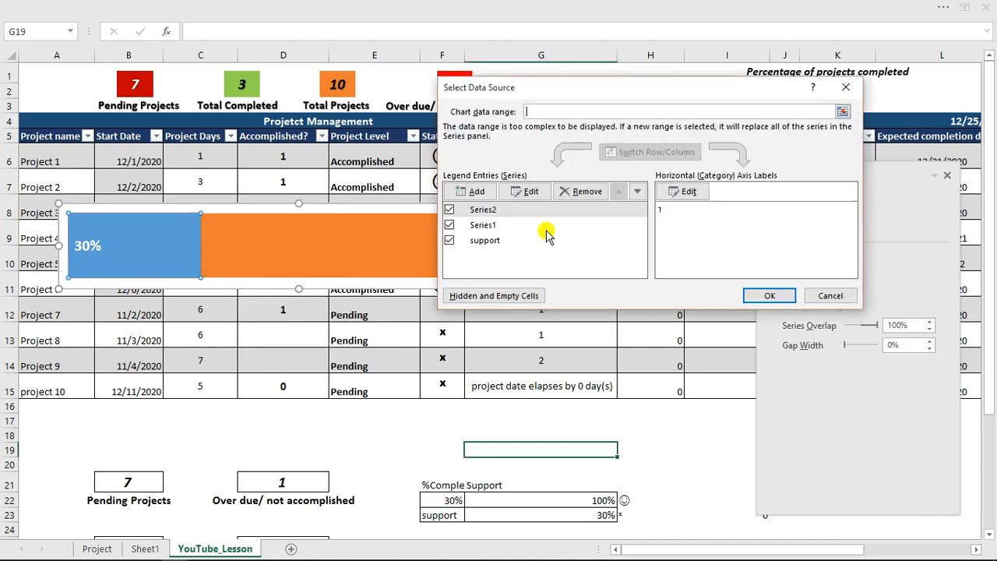
click(499, 243)
click(525, 190)
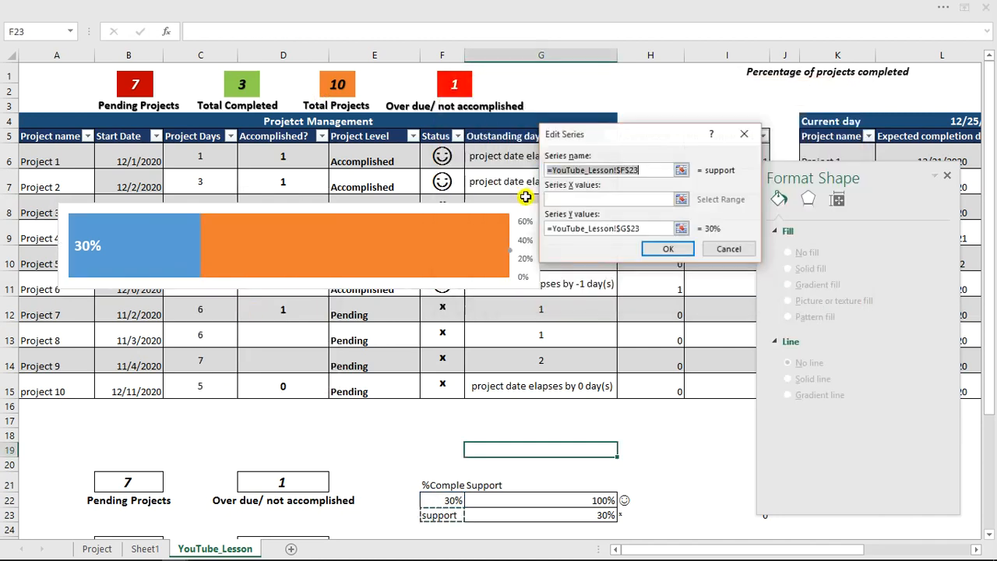
click(646, 228)
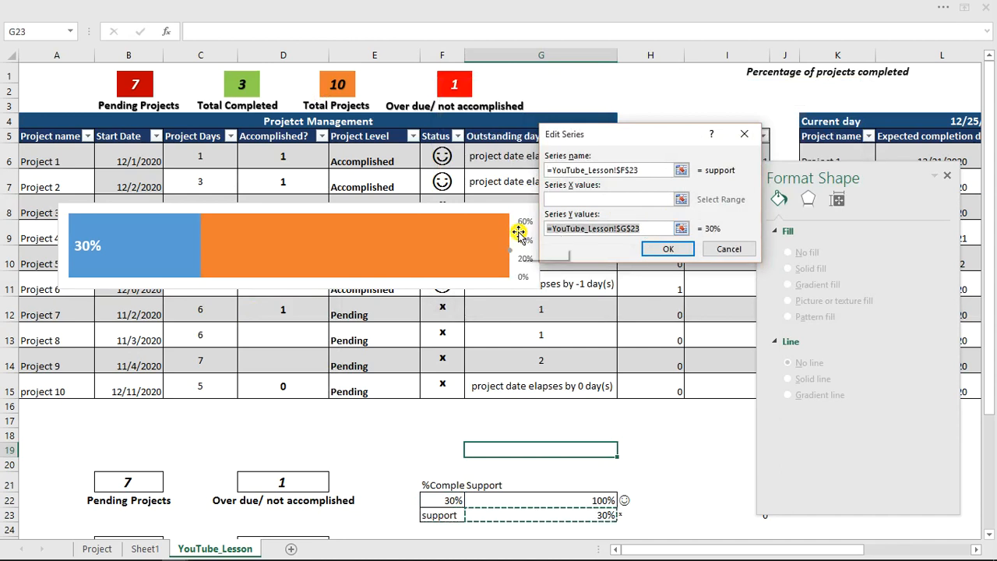
key(BackSpace)
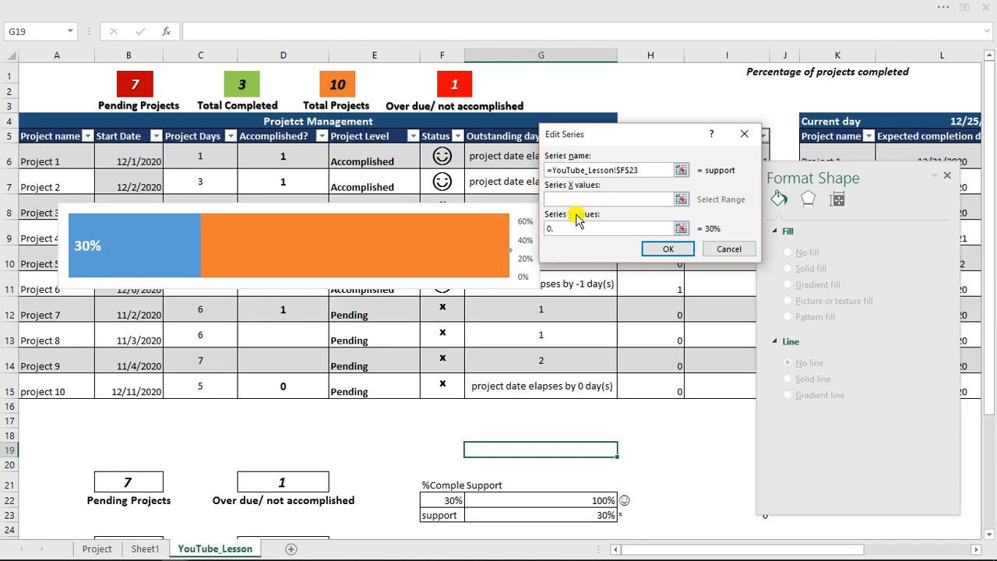
Paste =YouTube_Lesson!$G$23 as the X values of the support series and apply the data source changes.
click(584, 197)
key(ctrl+v)
click(669, 249)
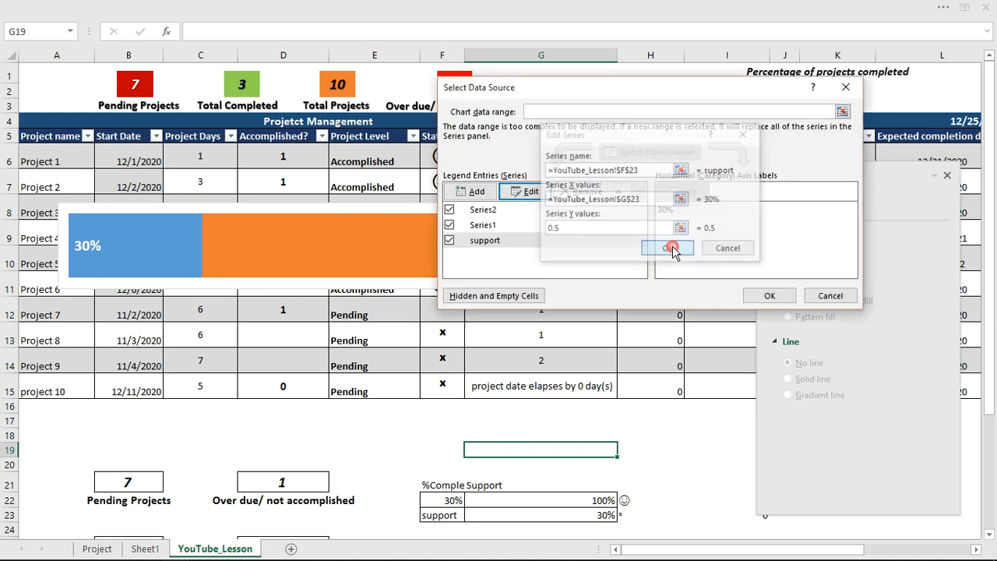
click(764, 295)
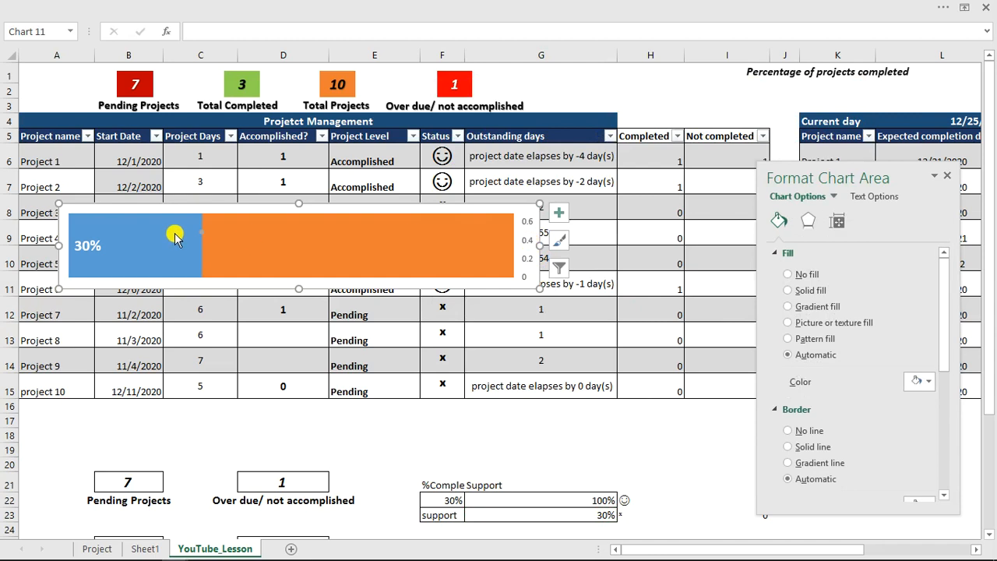
Open the bounds settings of the chart's vertical axis.
click(526, 240)
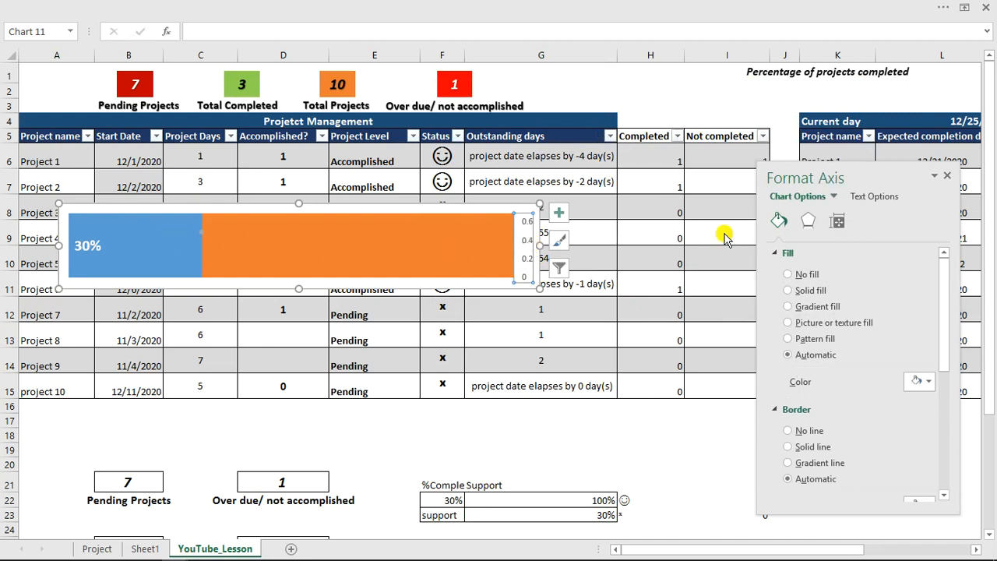
click(871, 223)
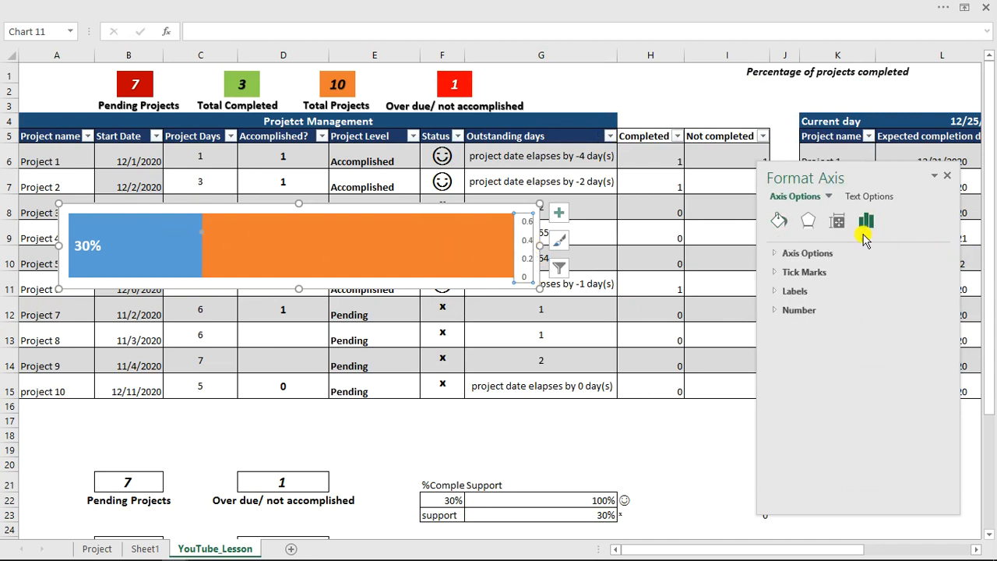
click(835, 255)
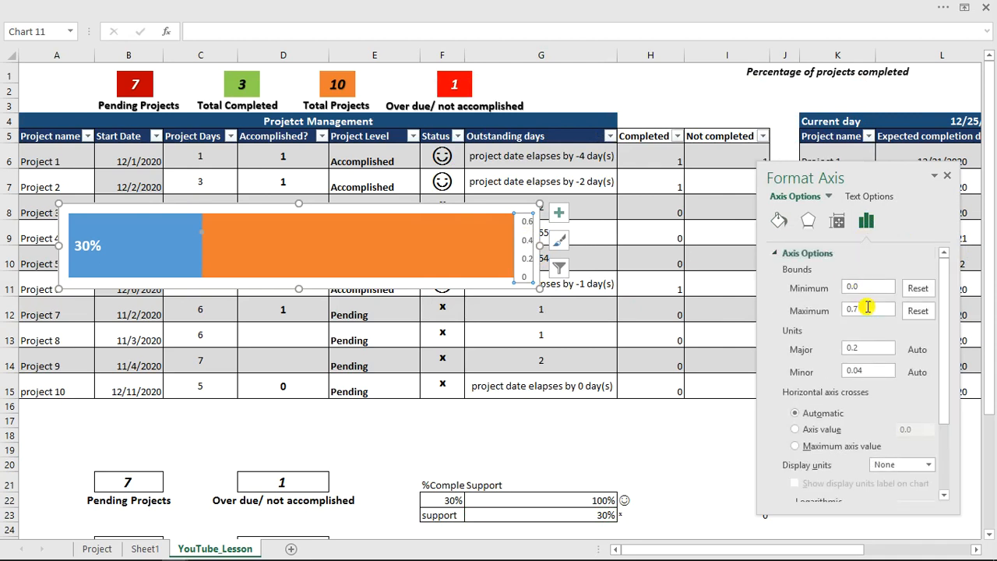
Try maximum bounds of 0.1 and 0.3 on the vertical axis to position the support marker.
click(868, 308)
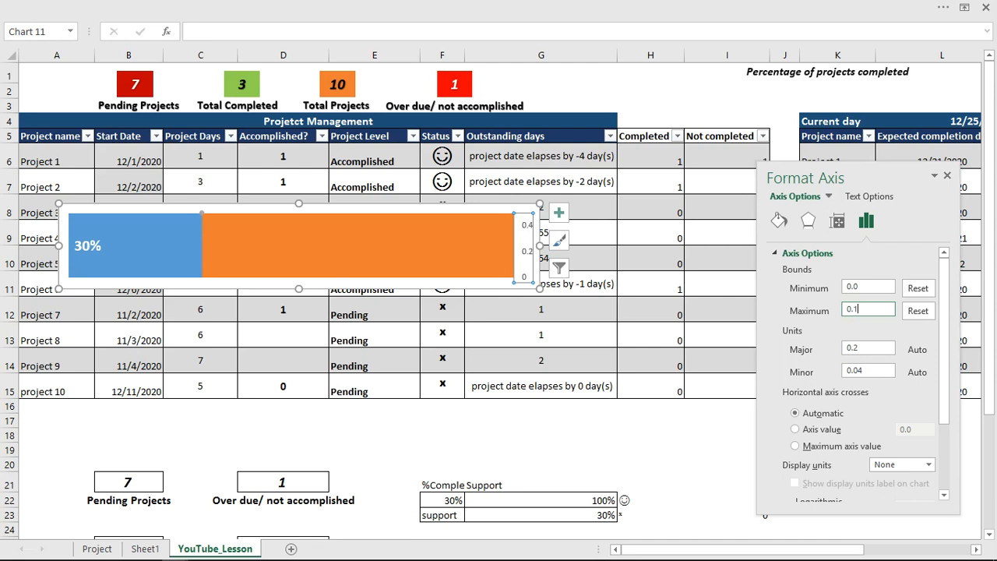
text(0.1)
key(Return)
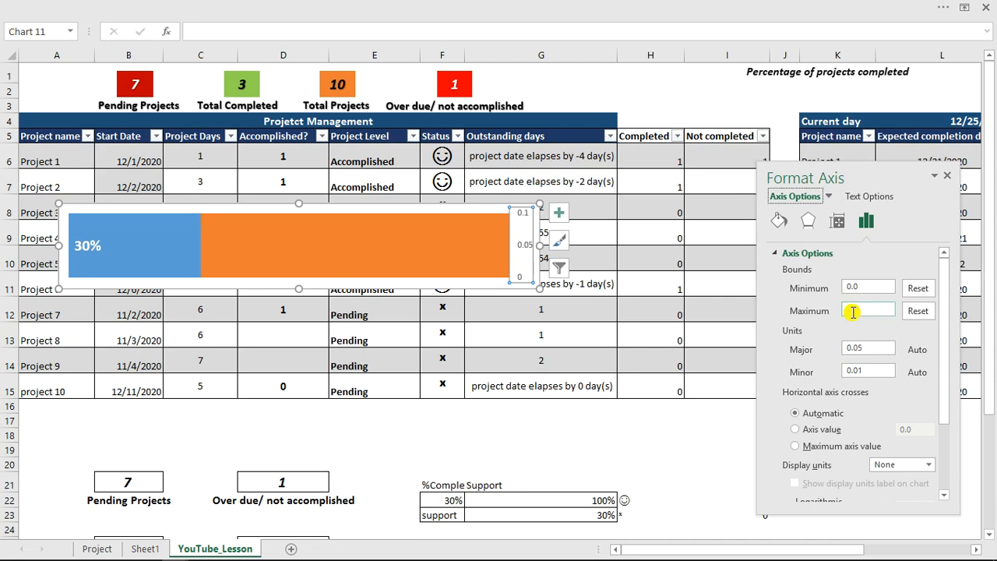
click(872, 308)
key(BackSpace)
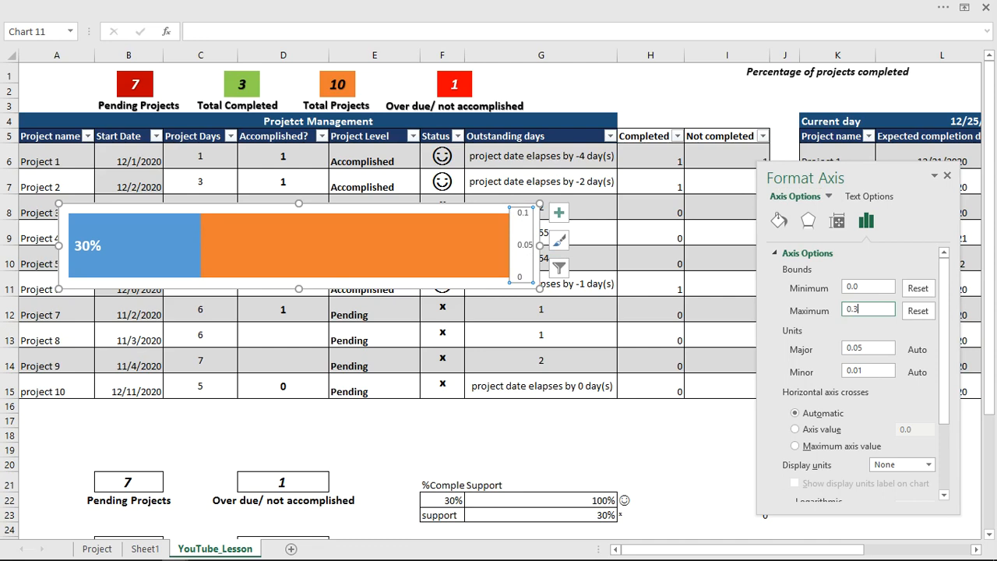
text(0.3)
key(Return)
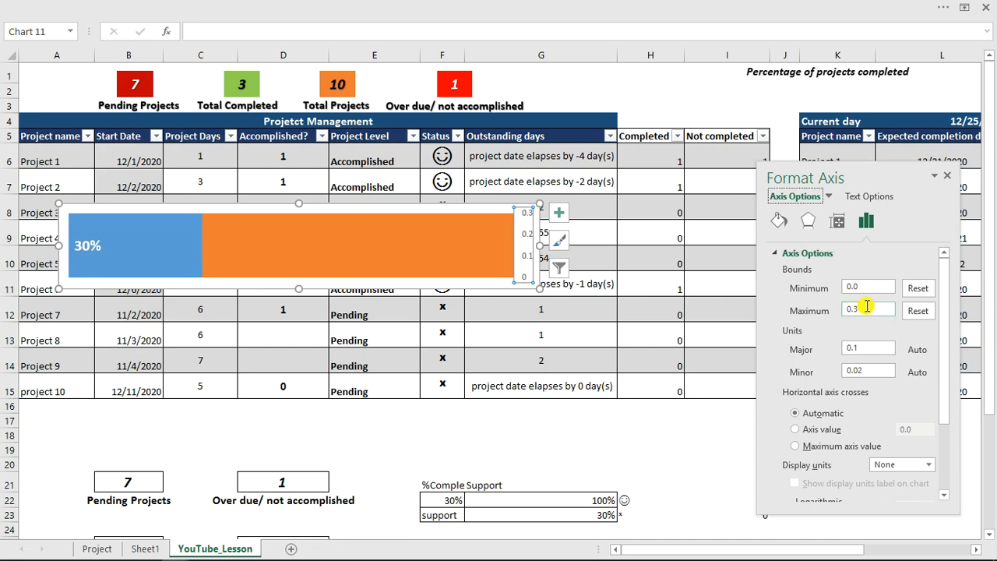
Try larger maximum bounds on the vertical axis, including 1.5 and 1.2.
click(865, 306)
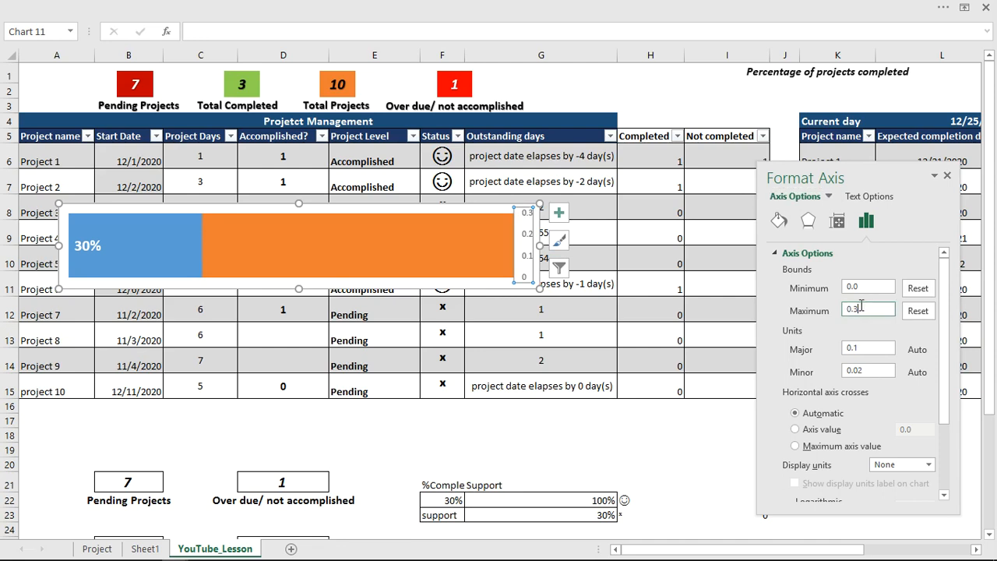
text(1)
text(1.5)
key(Return)
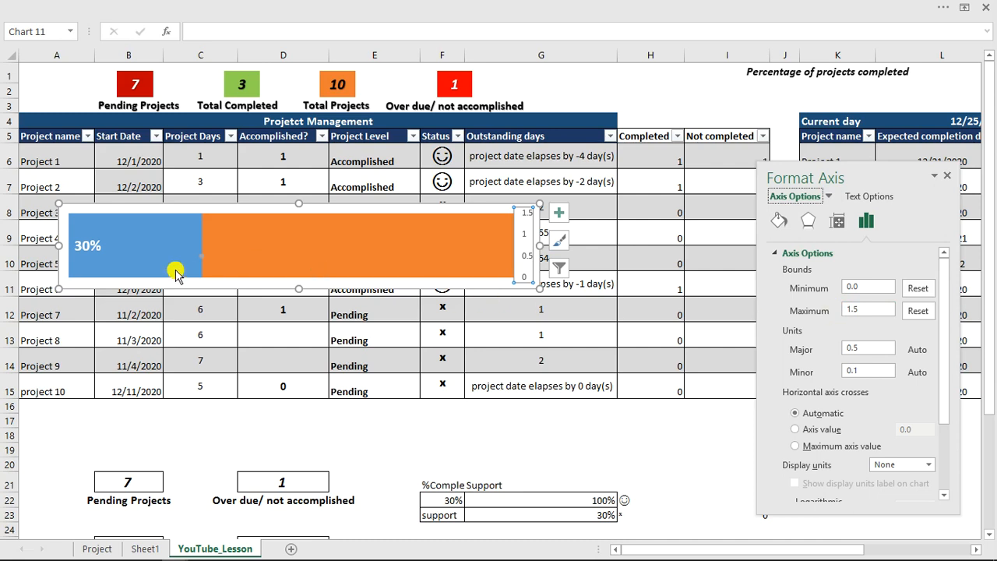
click(859, 309)
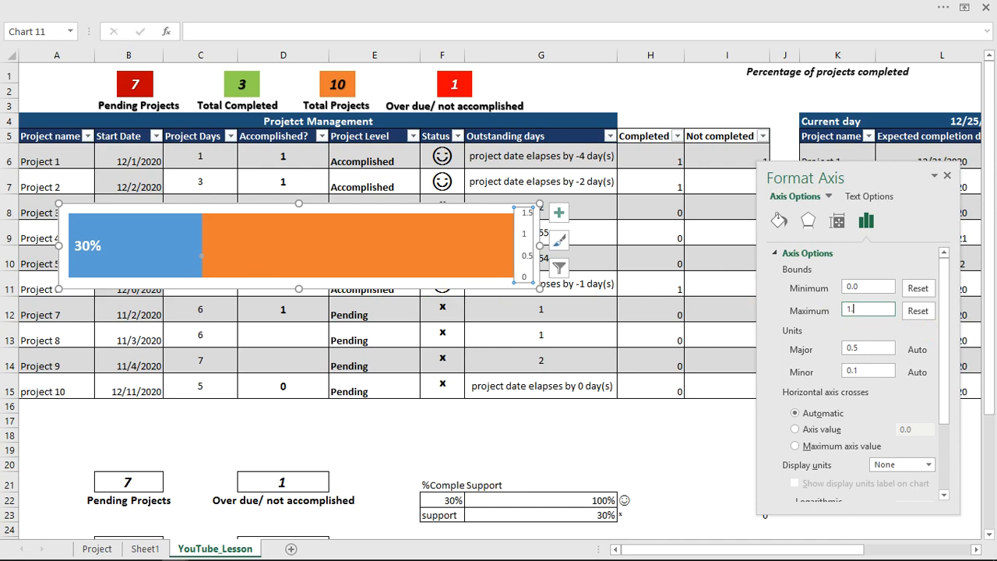
key(Return)
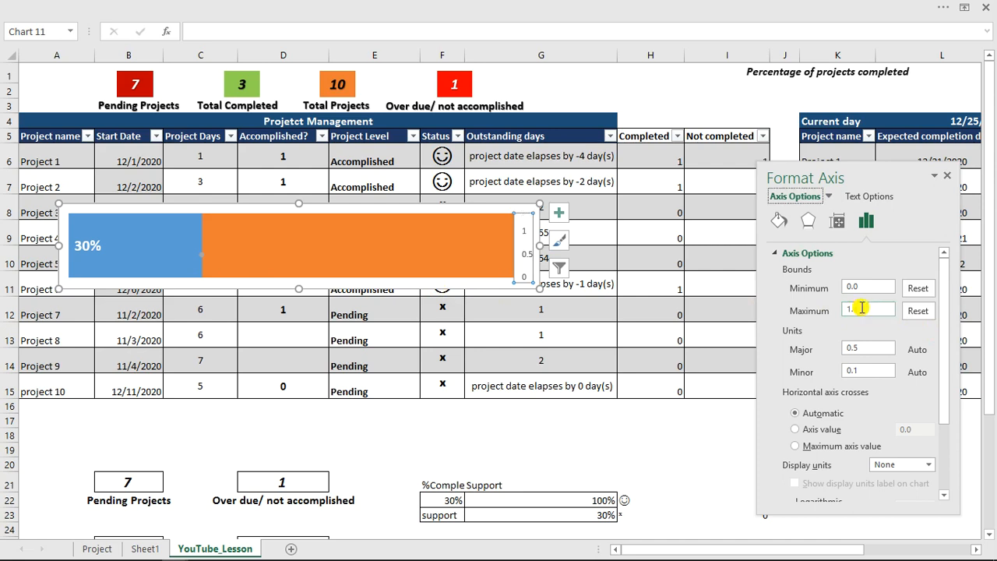
click(863, 309)
key(BackSpace)
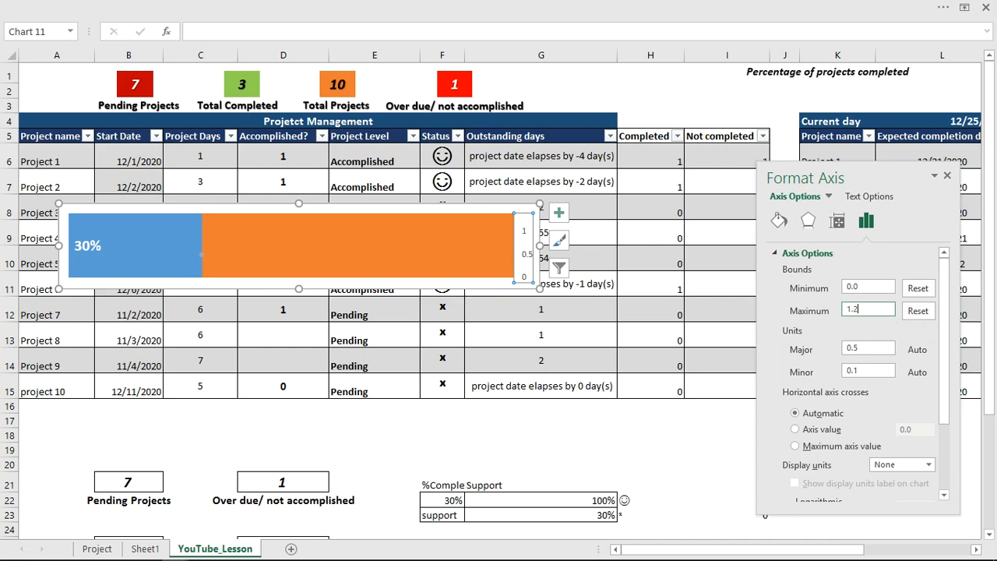
text(1.0)
key(Return)
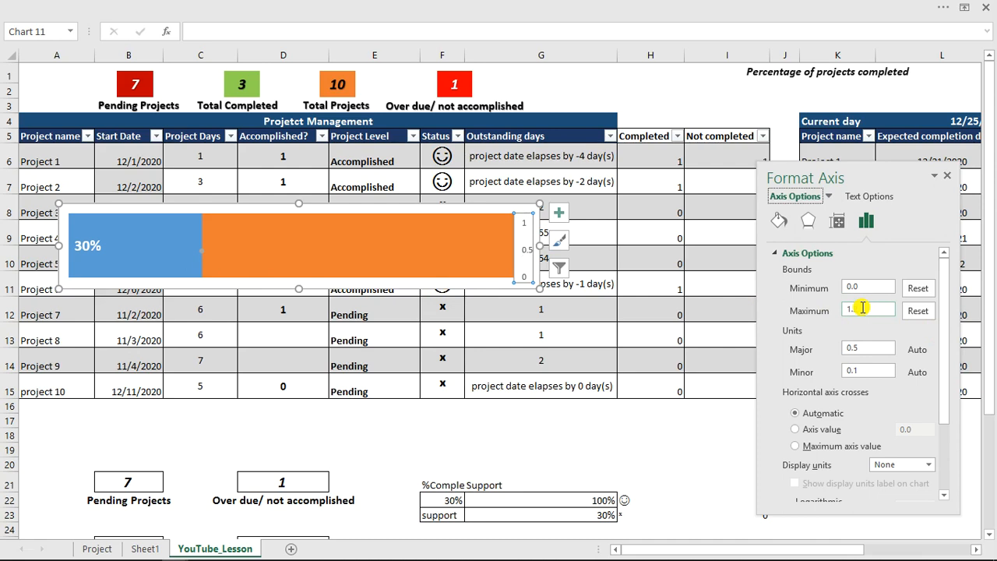
Set the vertical axis's maximum bound to 1.1.
click(862, 309)
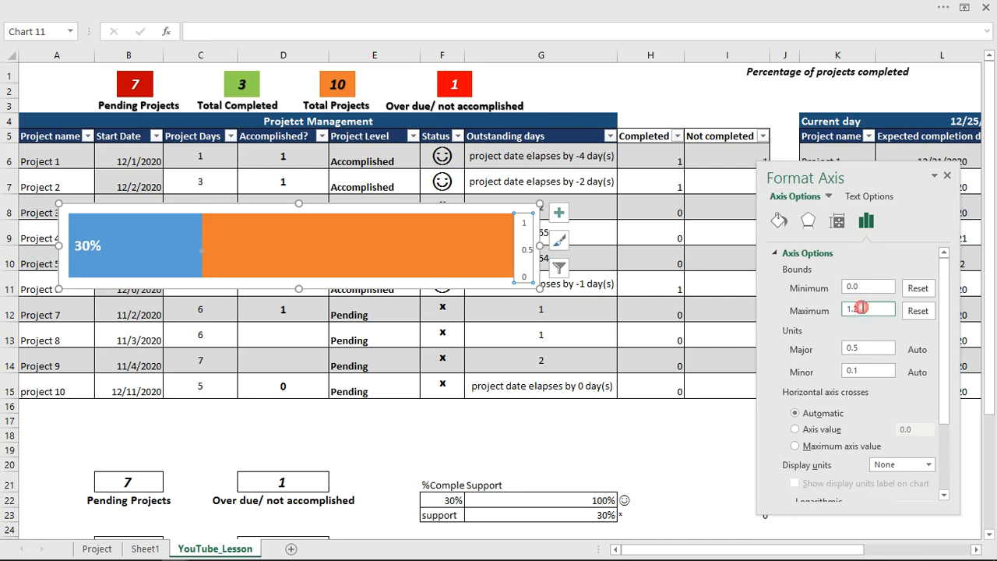
key(BackSpace)
text(1)
key(Return)
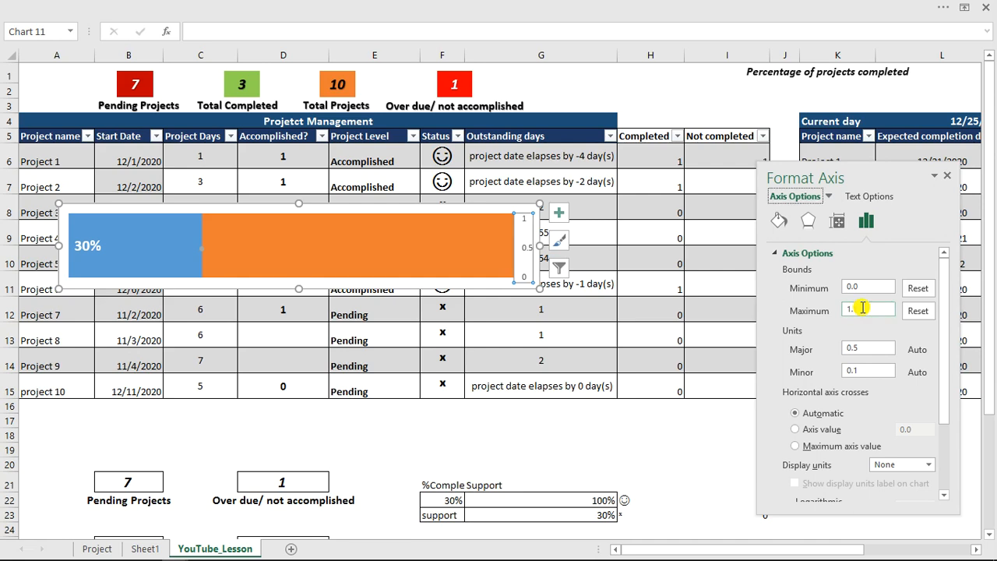
Format the chart area with no fill and no border line.
click(385, 209)
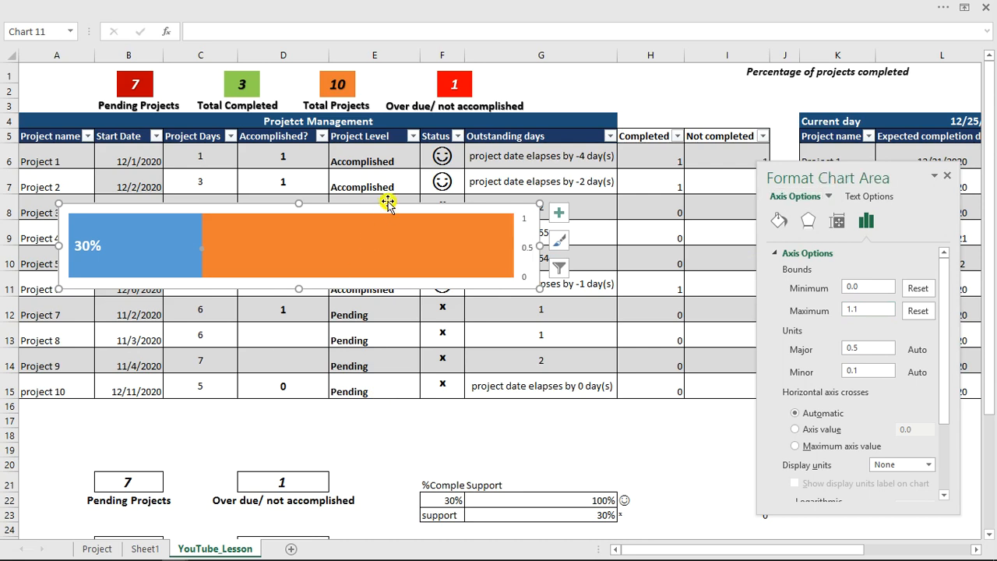
click(784, 224)
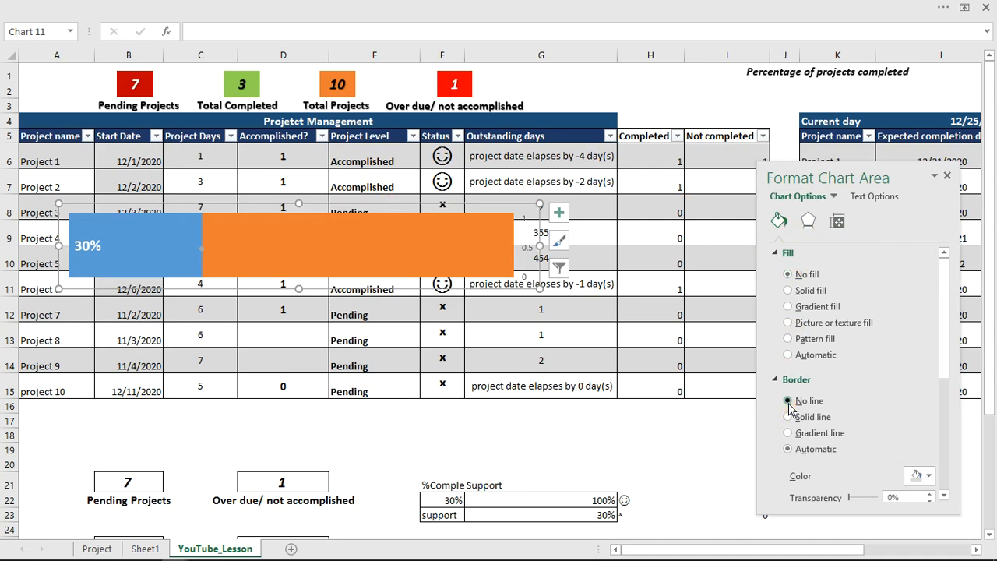
click(788, 402)
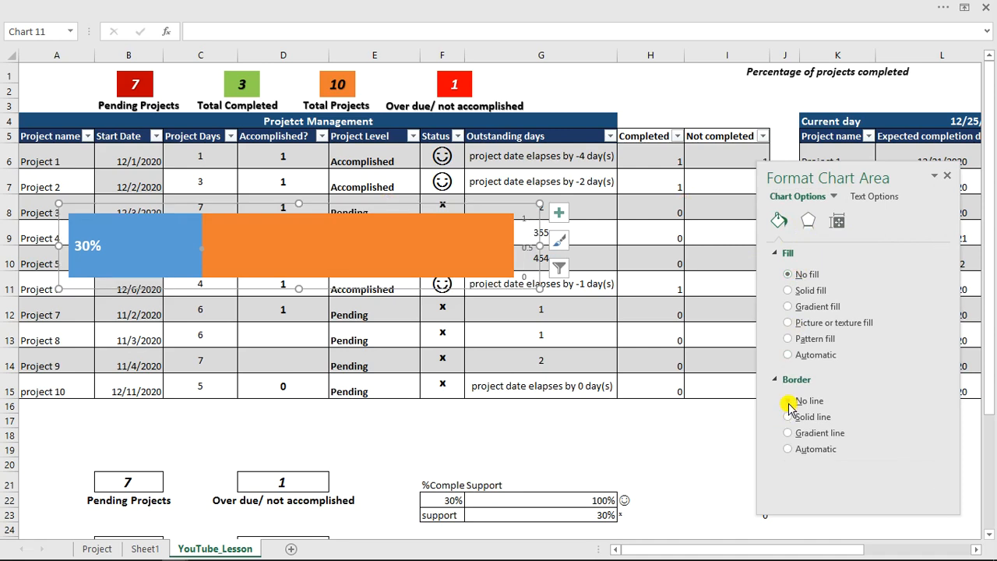
Fill the 30% completed bar with the recent dark green and the full-length background bar with light gray.
click(176, 234)
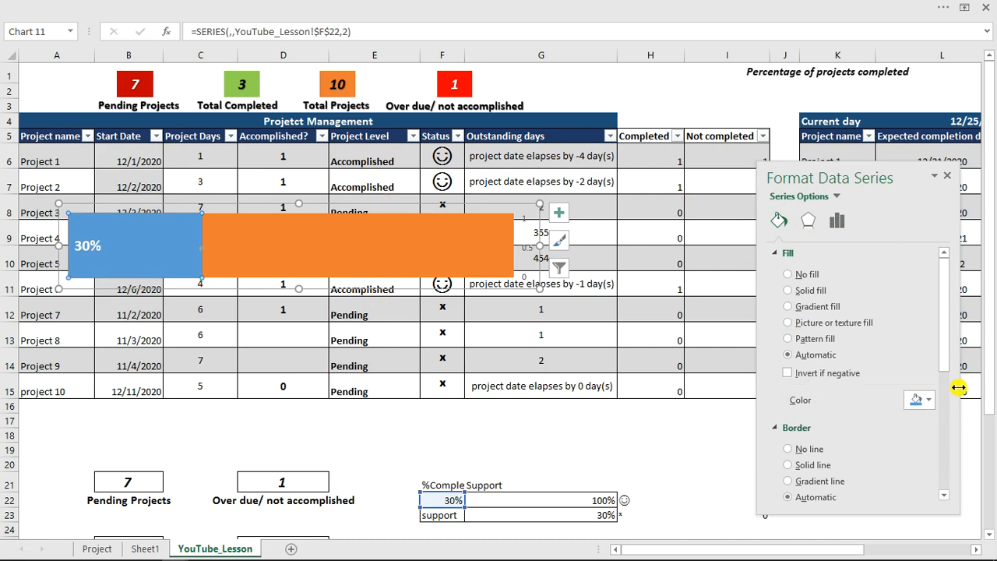
click(932, 400)
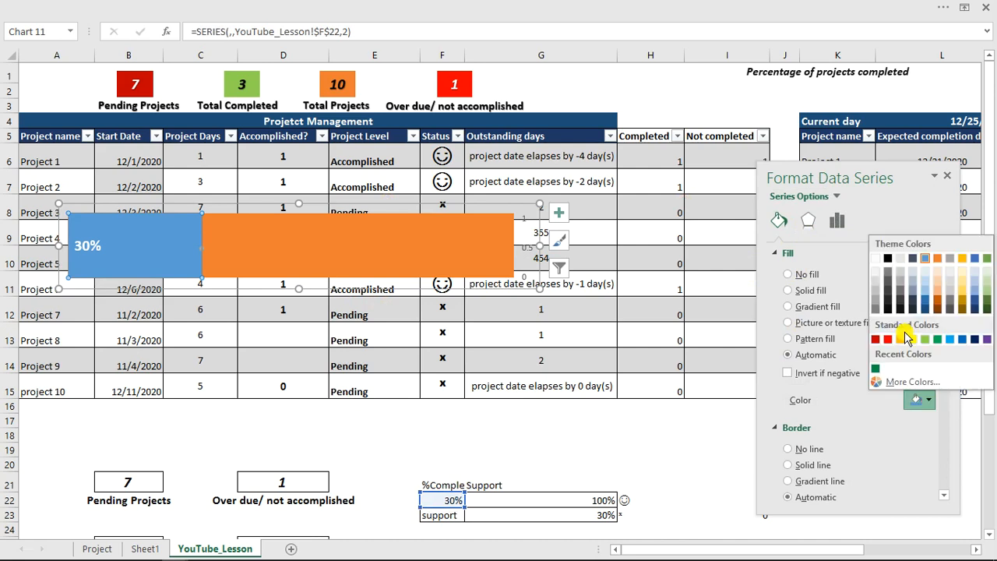
click(876, 370)
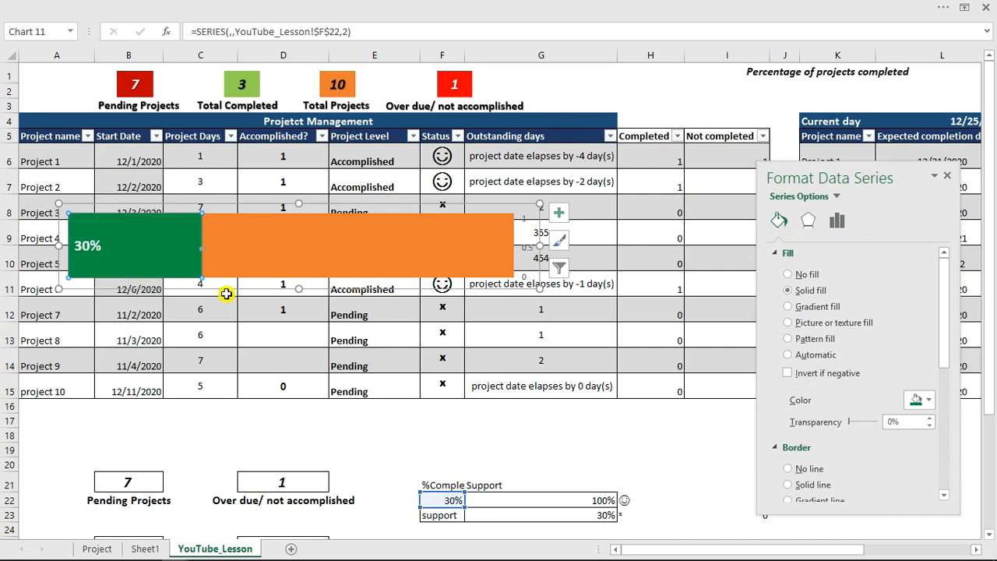
click(305, 236)
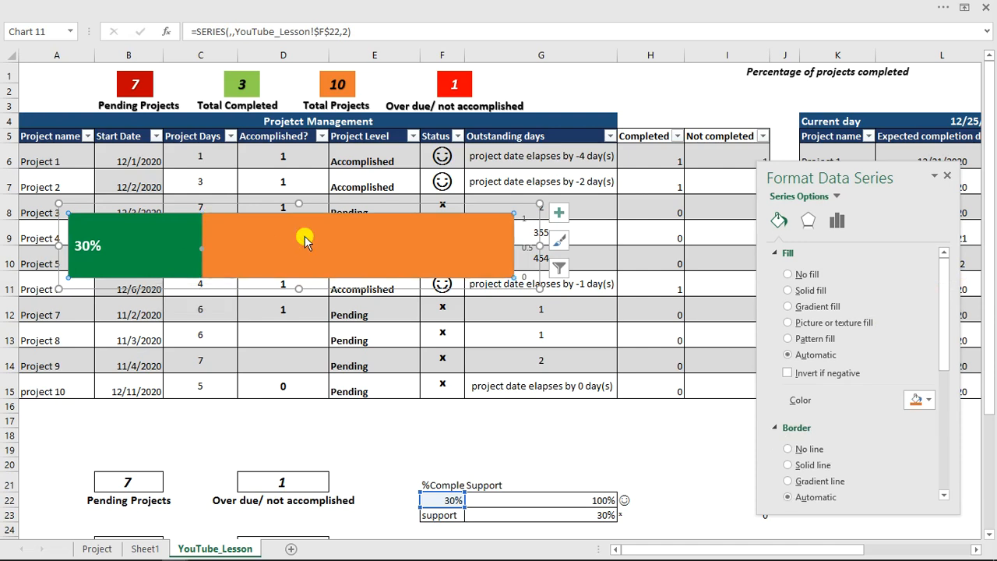
click(927, 400)
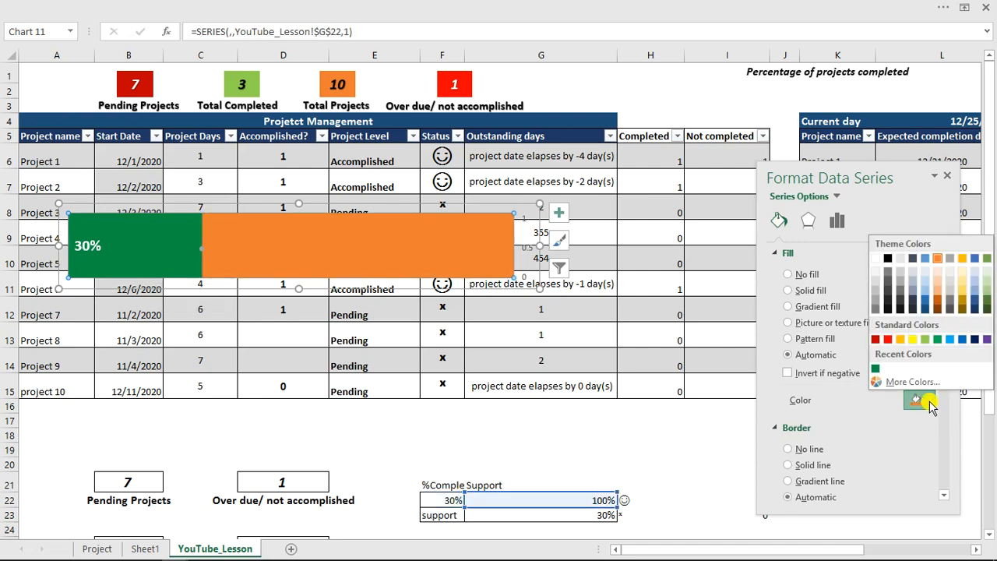
click(899, 271)
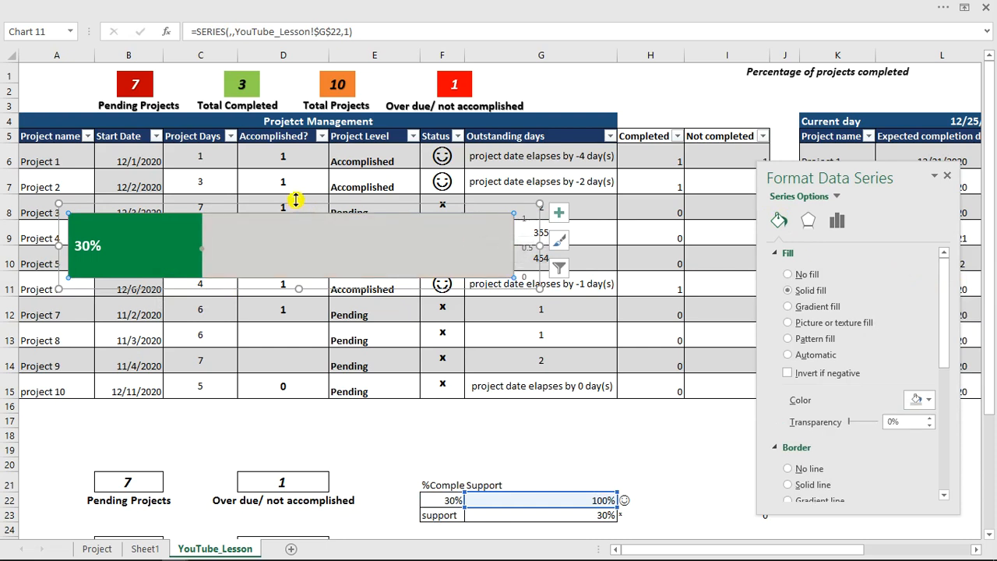
Reduce the chart's height and width and place it over rows 1 to 3 by the "Percentage of projects completed" title.
drag(296, 203, 296, 238)
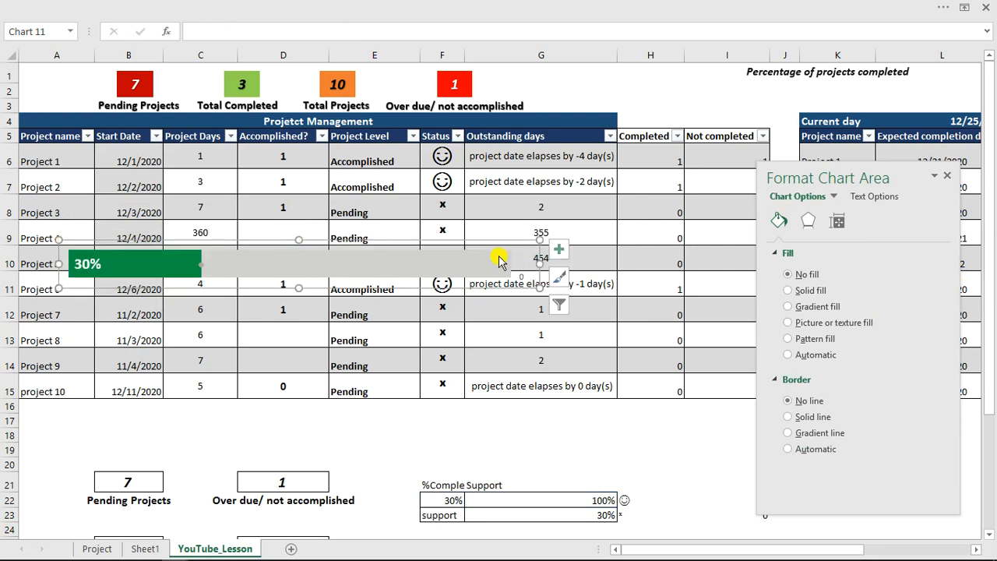
drag(539, 264, 353, 278)
drag(831, 174, 598, 230)
drag(310, 246, 888, 80)
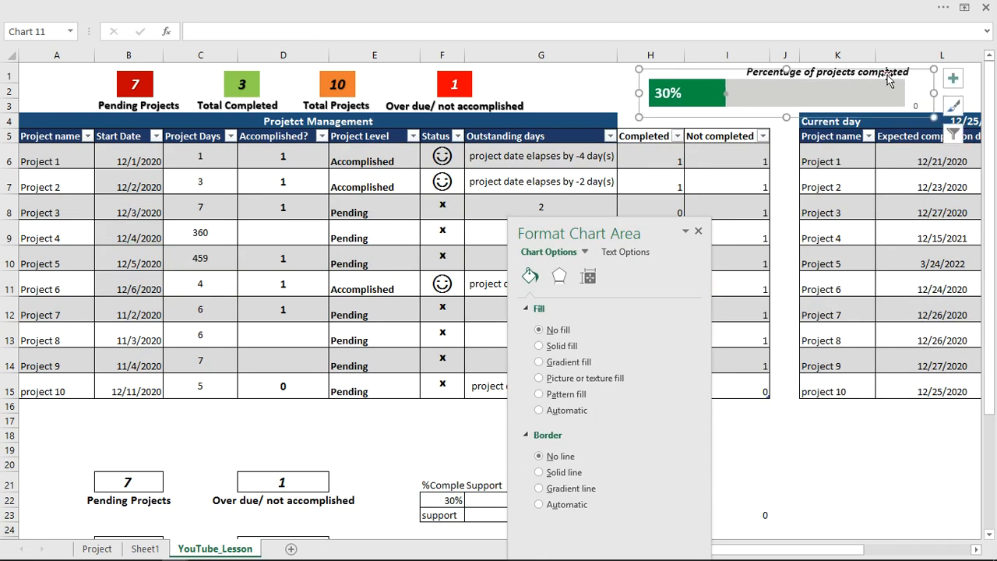
Delete the remaining vertical axis from the resized progress chart.
click(914, 103)
click(915, 102)
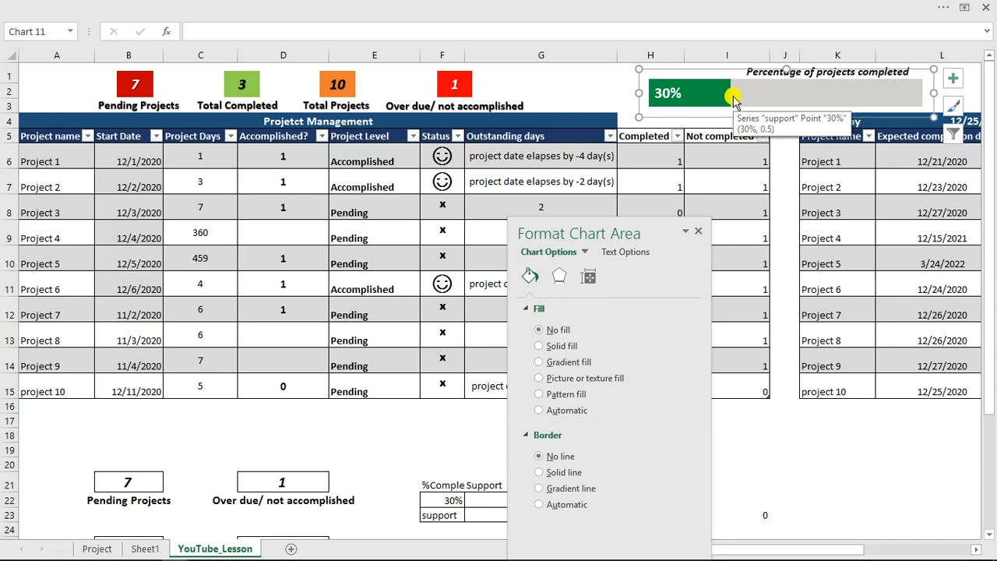
Draw a tall rounded rectangle over the Accomplished? column, from about row 7 to row 13.
click(430, 7)
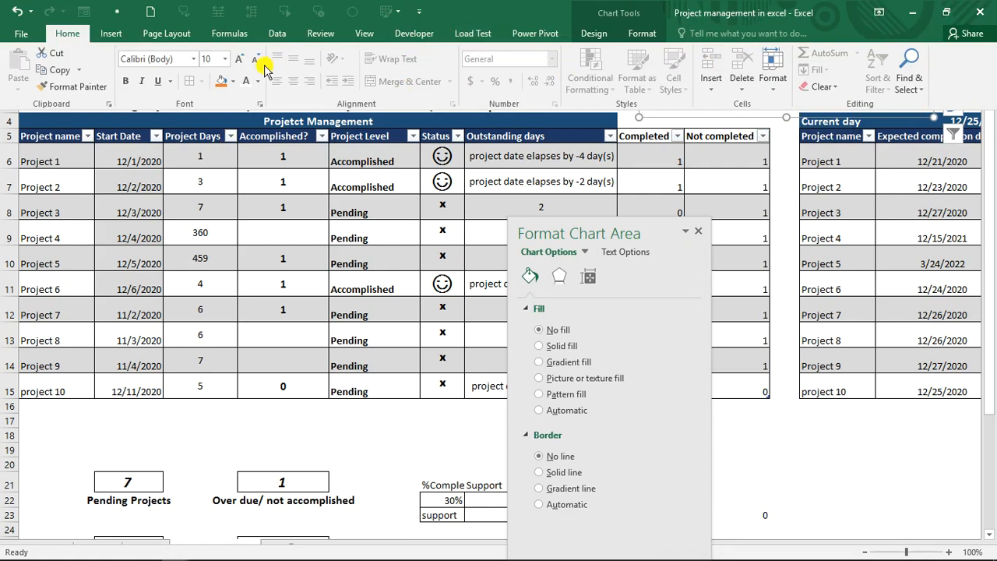
click(101, 33)
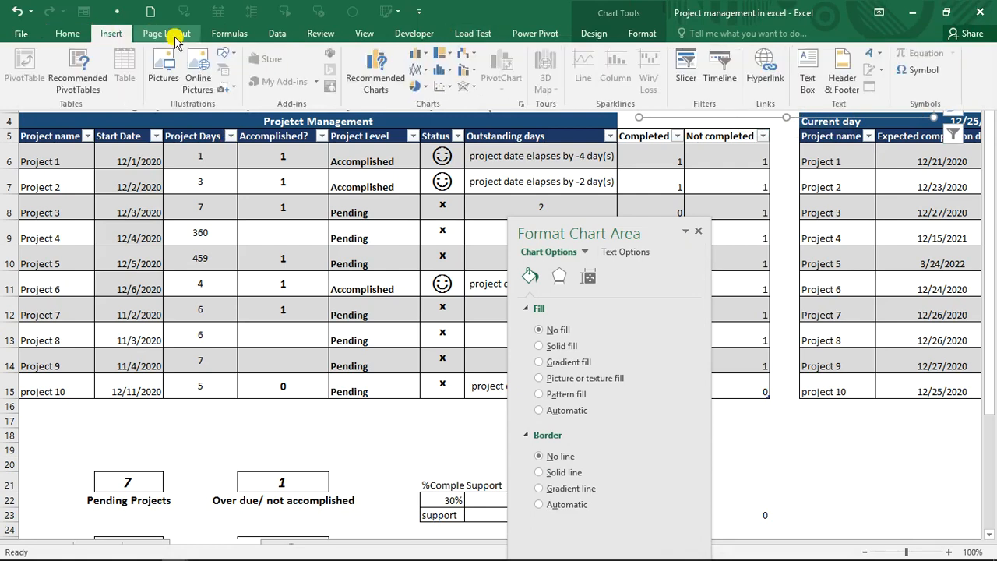
click(224, 53)
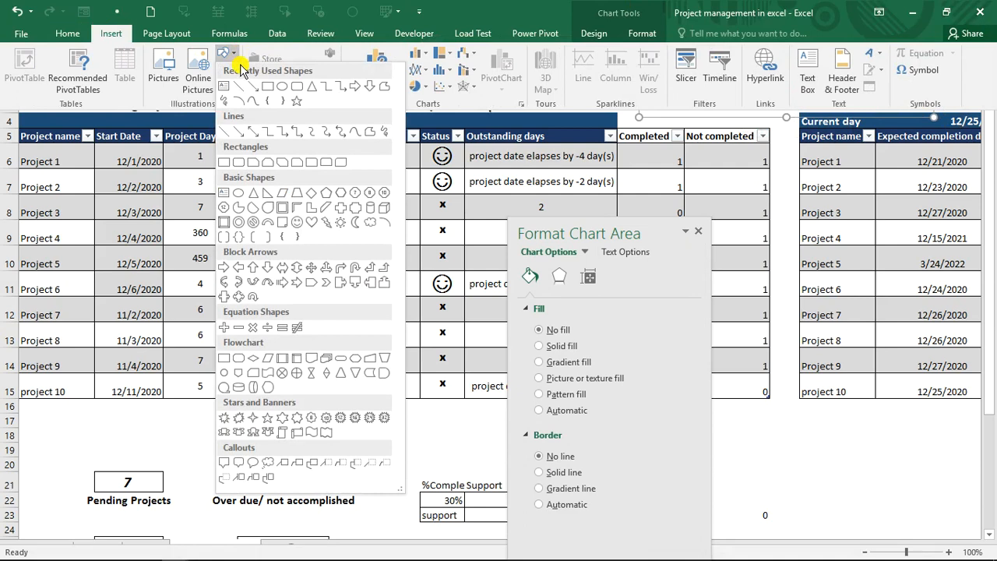
click(299, 88)
drag(259, 178, 293, 333)
mouse_move(277, 204)
mouse_down()
mouse_move(277, 192)
mouse_move(286, 204)
mouse_up()
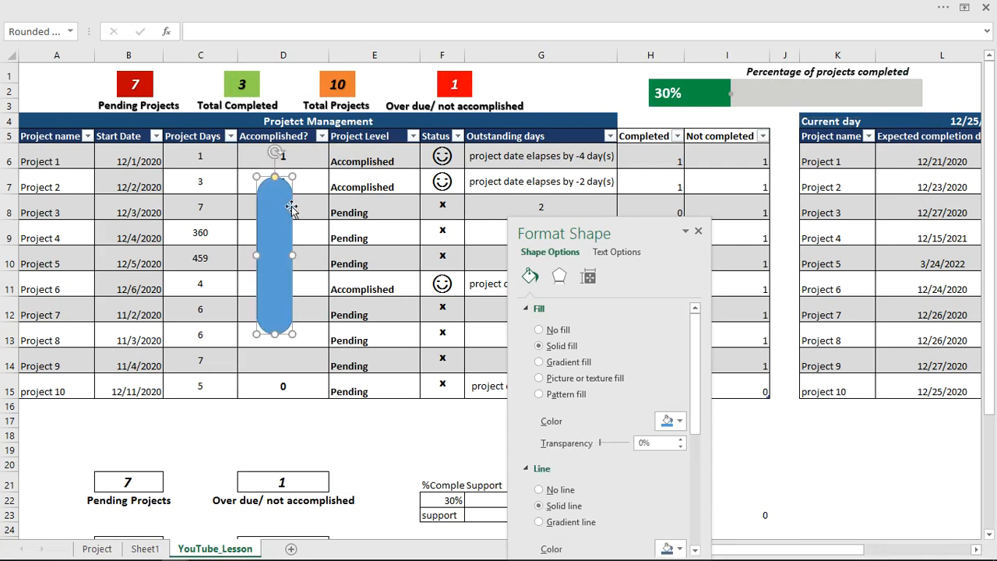
Narrow the rounded rectangle to a thin vertical bar, shorten it to about three rows, and place it just before the progress chart.
drag(293, 256, 257, 263)
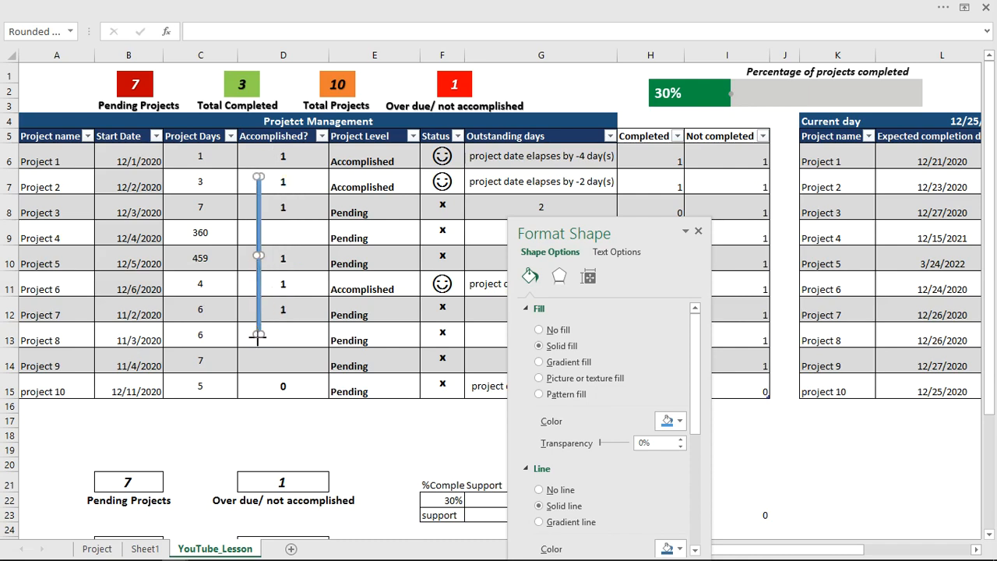
drag(259, 335, 731, 137)
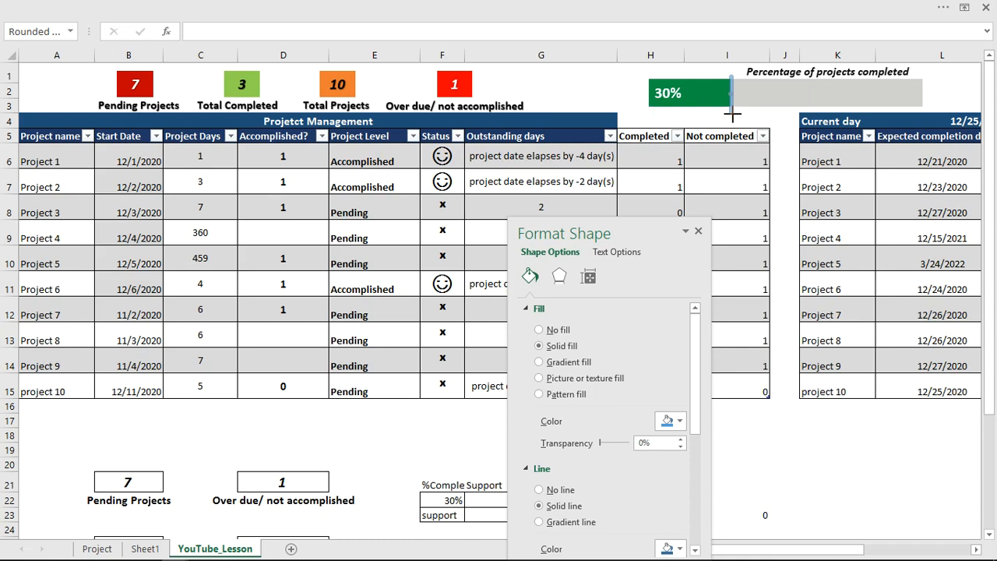
drag(732, 114, 600, 102)
Set both the fill and the outline of the thin vertical bar to standard red.
click(679, 427)
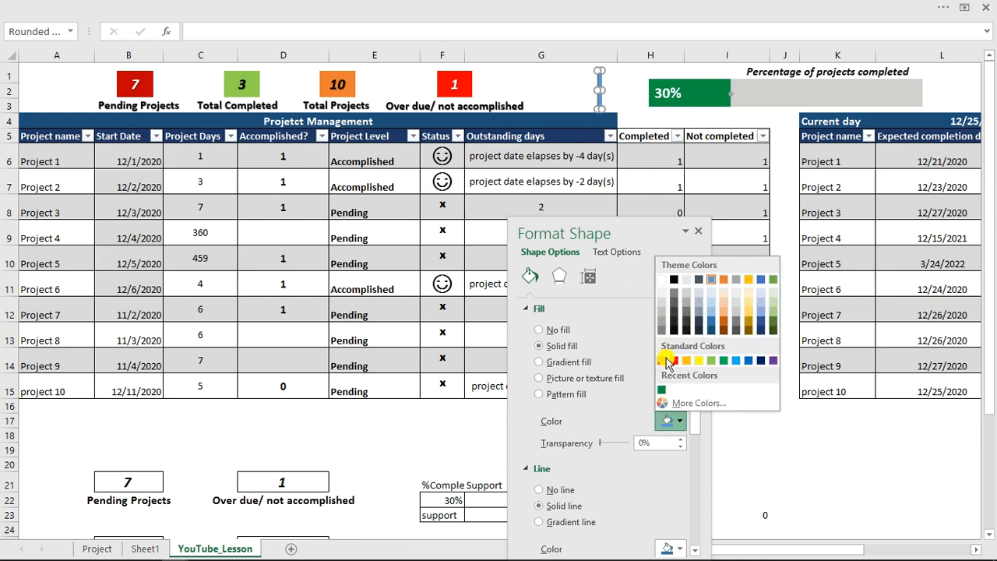
click(676, 361)
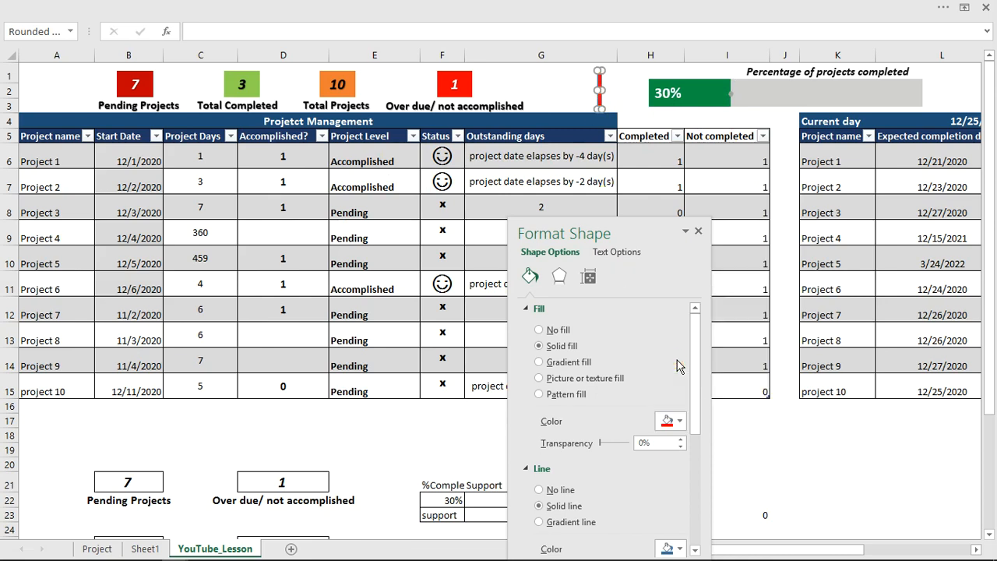
click(679, 550)
click(663, 489)
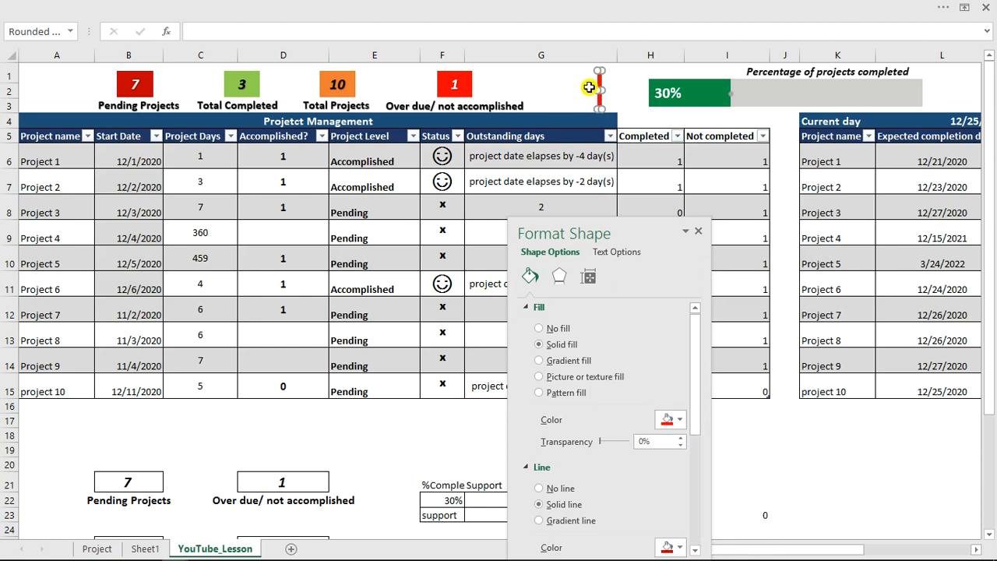
Paste the red bar onto the chart's support series as its marker, delete the original shape, and close the formatting pane.
click(731, 95)
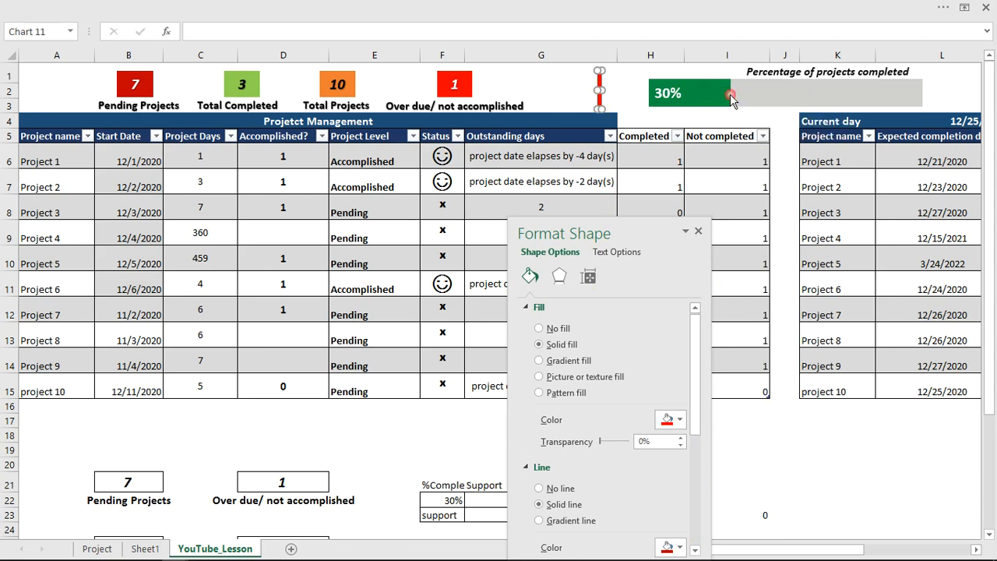
click(730, 94)
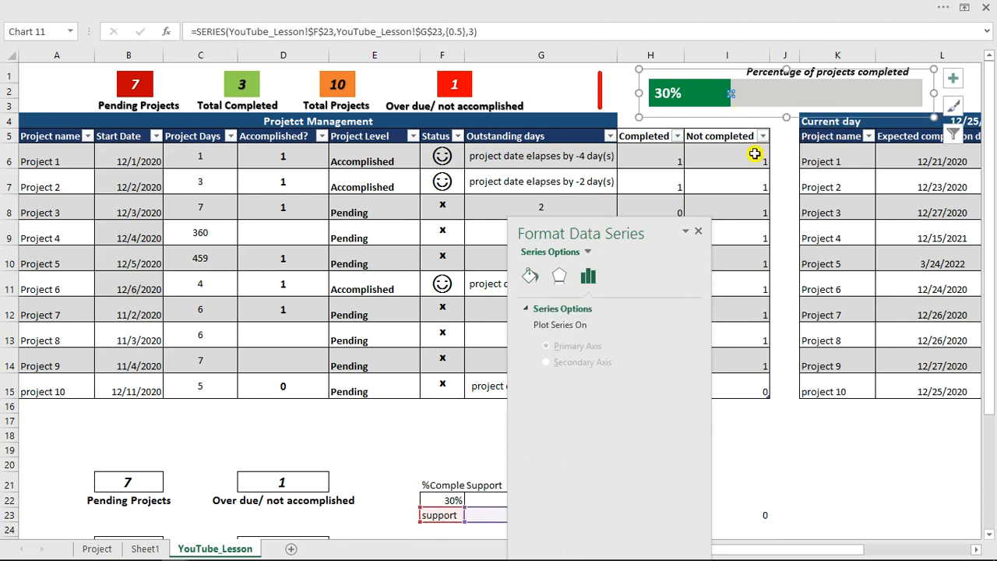
click(600, 91)
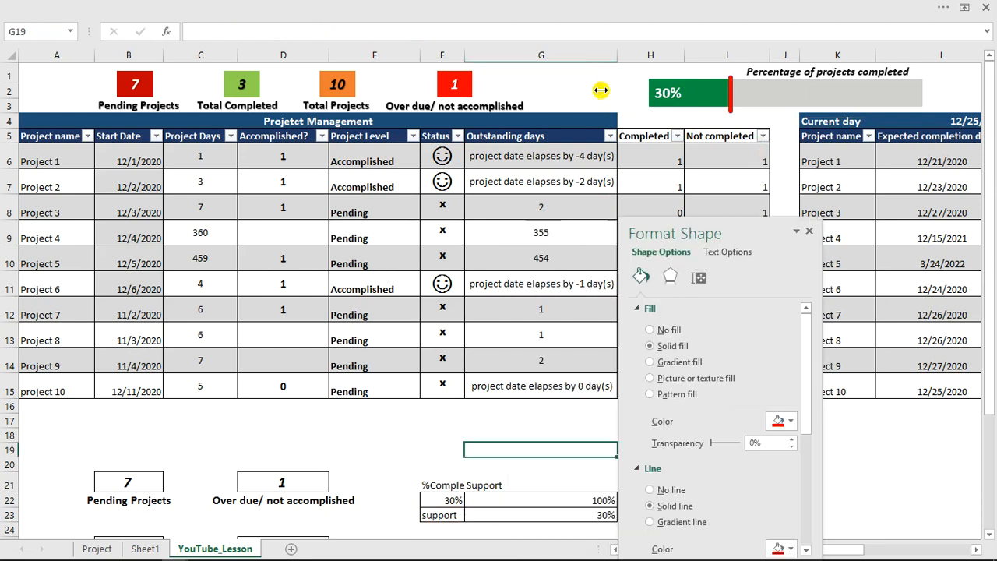
click(596, 88)
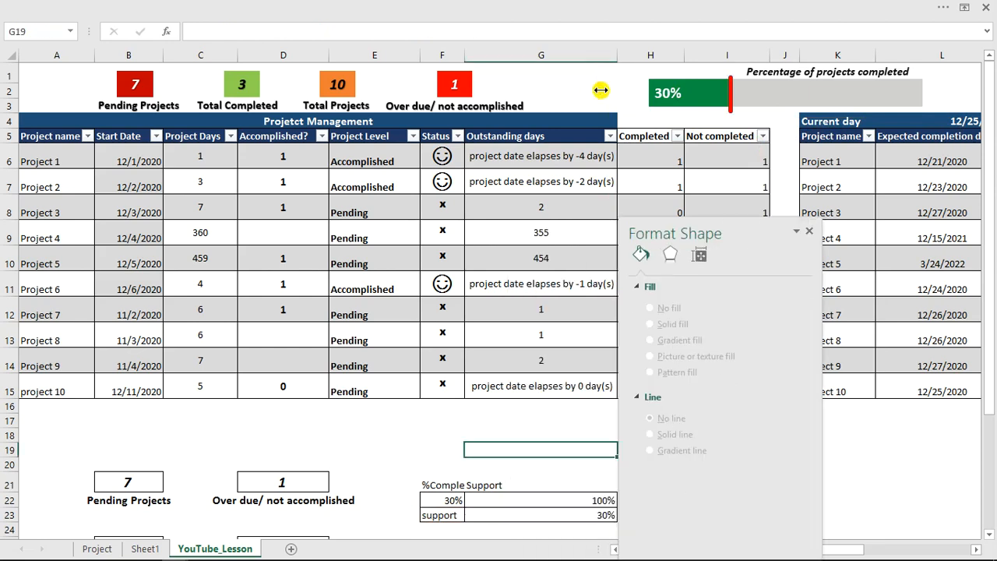
click(809, 230)
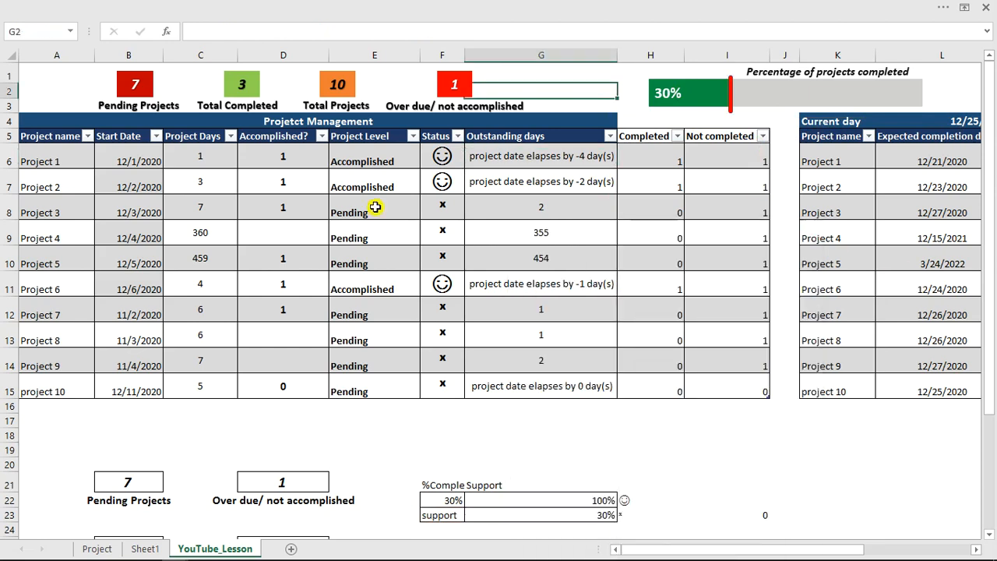
Set the Accomplished? value of Project 2 to 0.
click(286, 184)
click(335, 188)
click(304, 208)
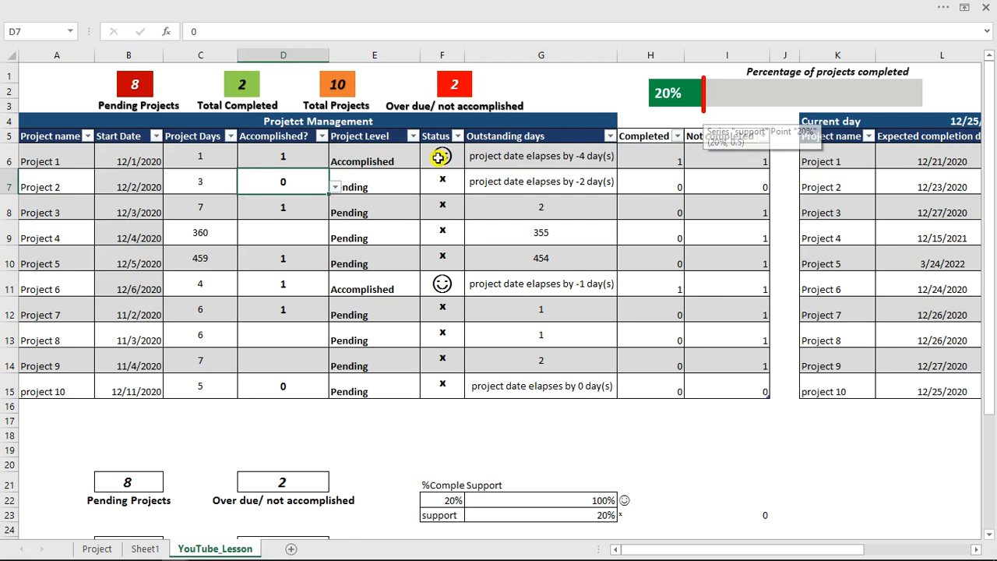
Set the Accomplished? values of Project 1 and Project 6 to 0.
click(311, 162)
click(335, 161)
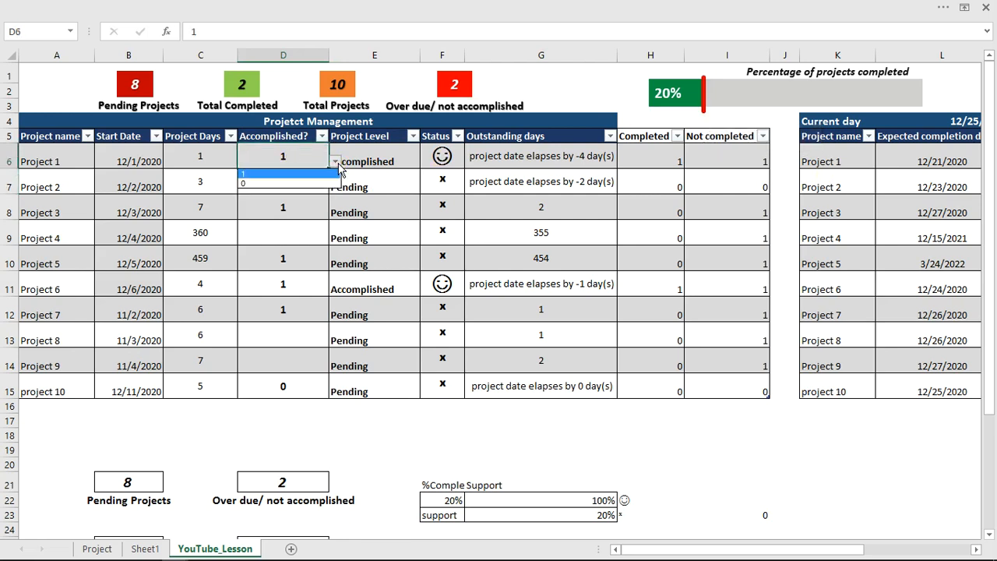
click(296, 183)
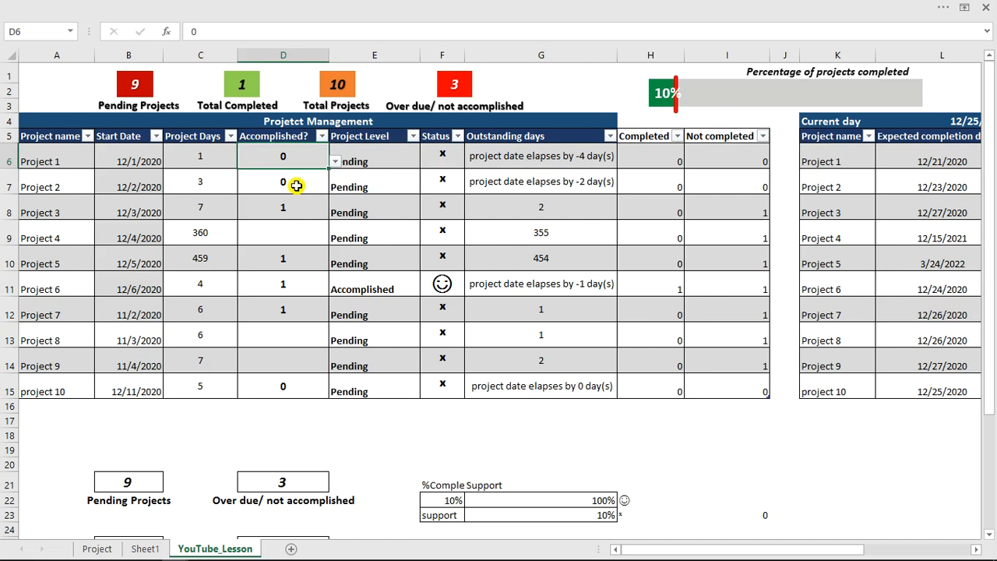
click(306, 289)
click(335, 289)
click(284, 310)
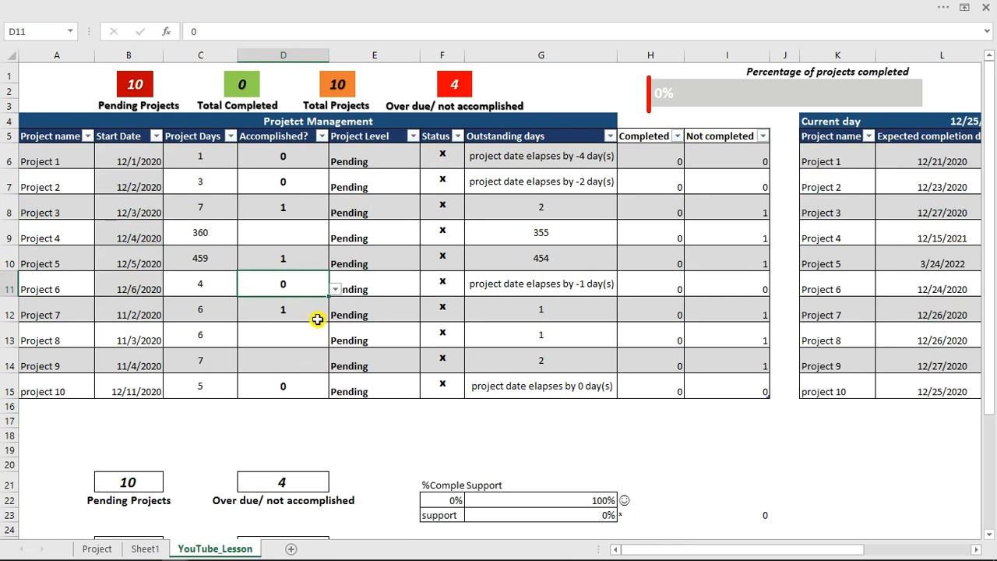
Set the Accomplished? values of Project 6 and Project 1 back to 1.
click(337, 293)
click(289, 310)
click(335, 290)
click(284, 301)
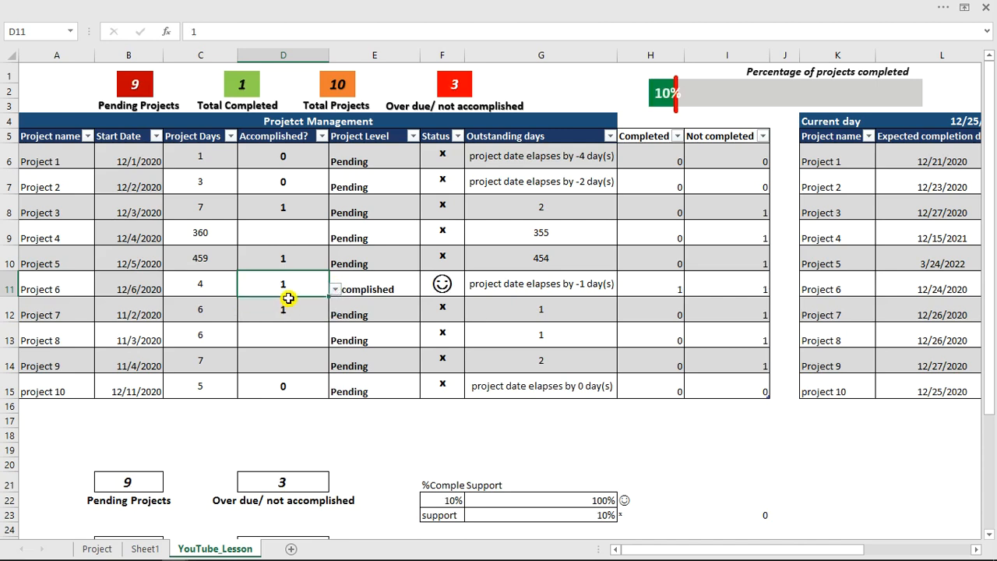
click(300, 160)
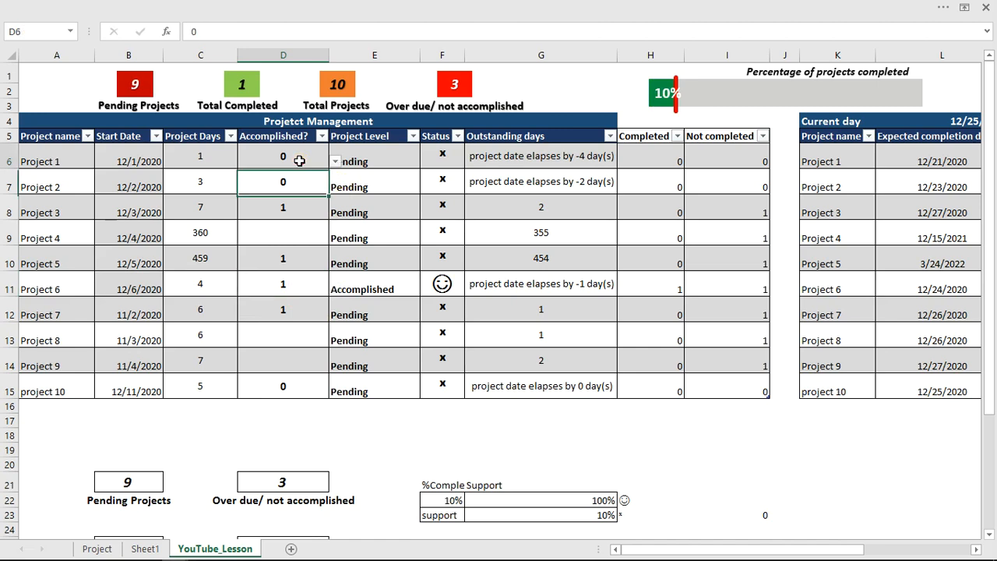
click(335, 161)
click(292, 174)
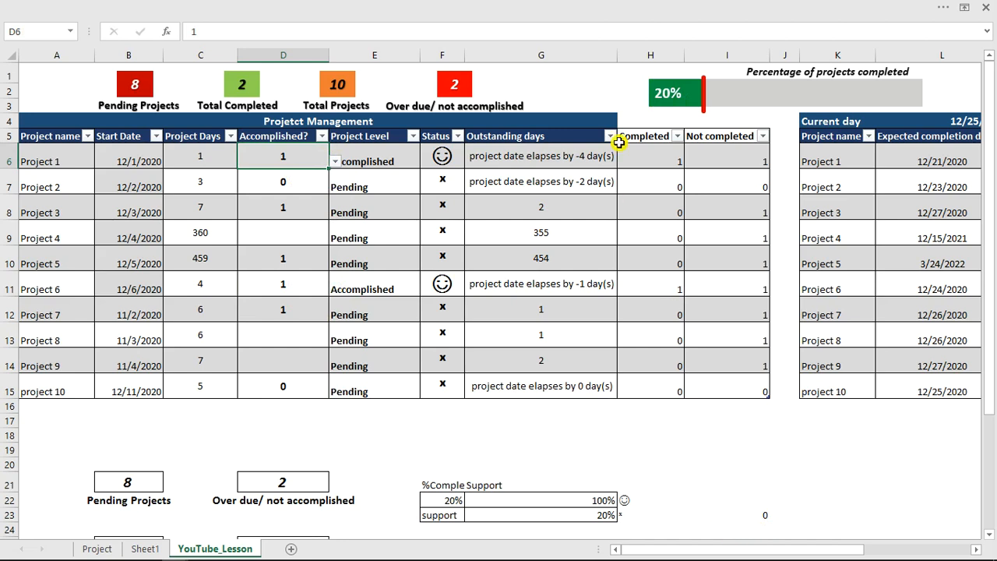
Hide the helper columns H and I containing Completed and Not completed.
drag(648, 55, 698, 58)
right_click(698, 57)
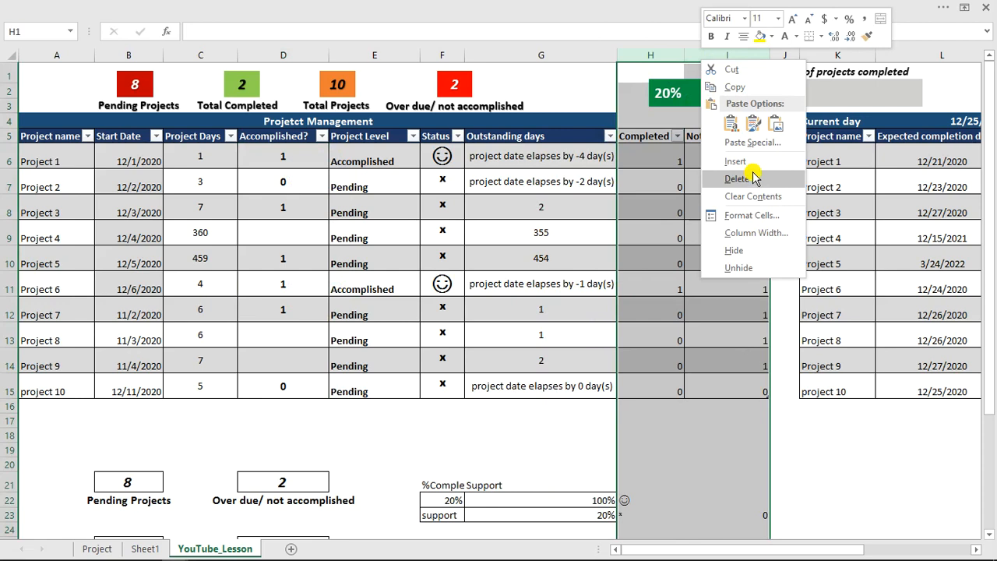
click(747, 250)
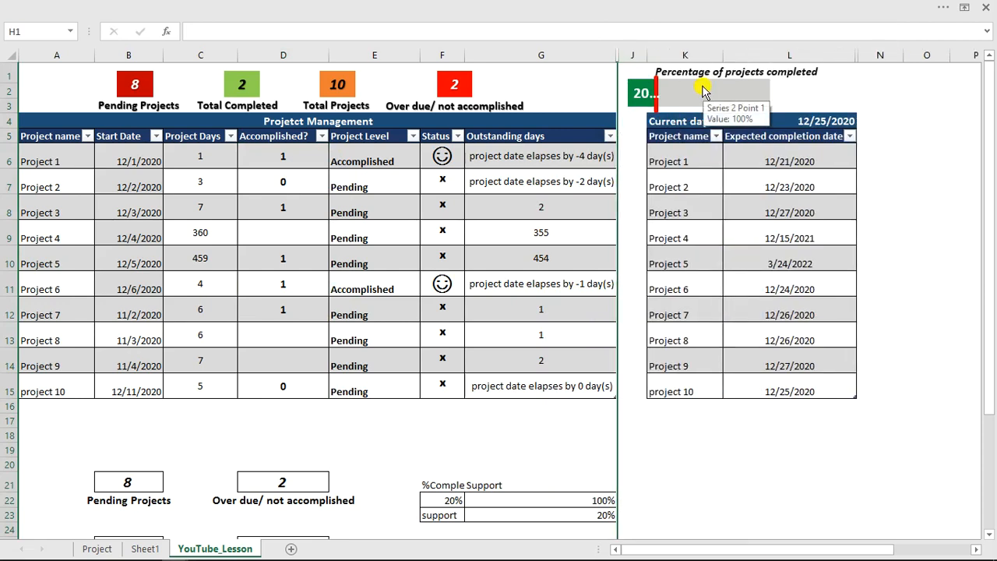
Widen the progress chart, align it above the expected completion table, and reduce its height slightly so it clears the title.
click(635, 84)
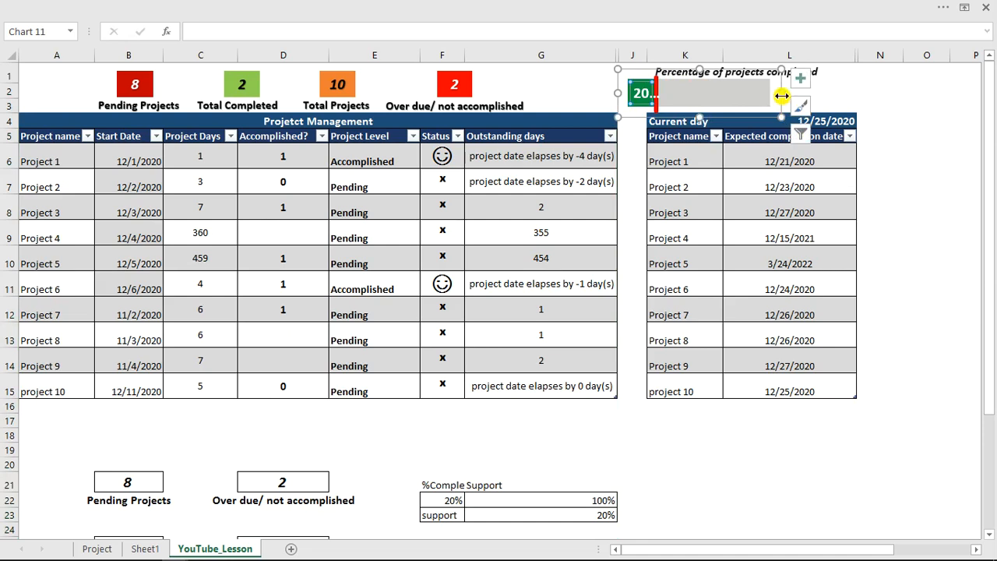
drag(782, 93, 838, 67)
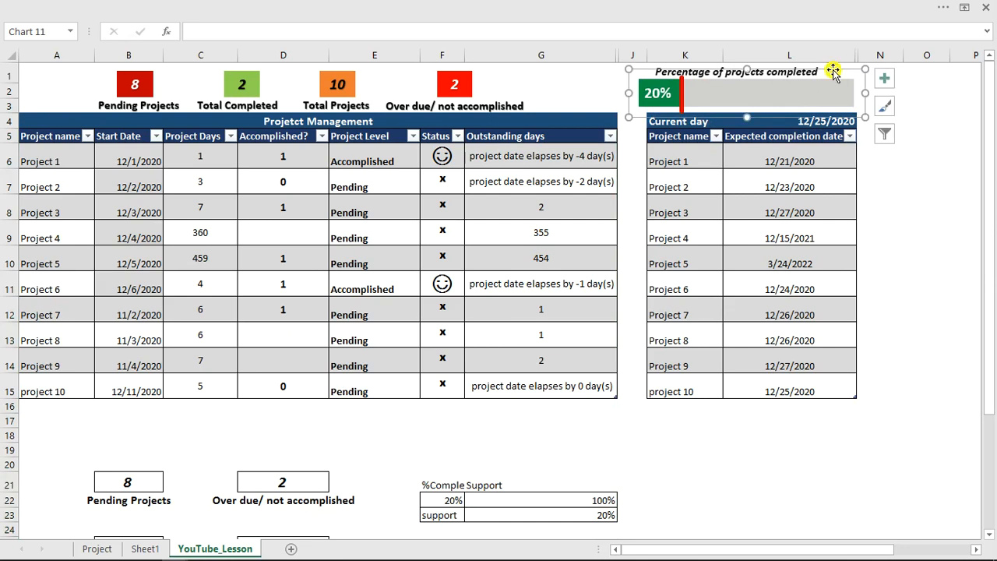
drag(748, 74, 744, 75)
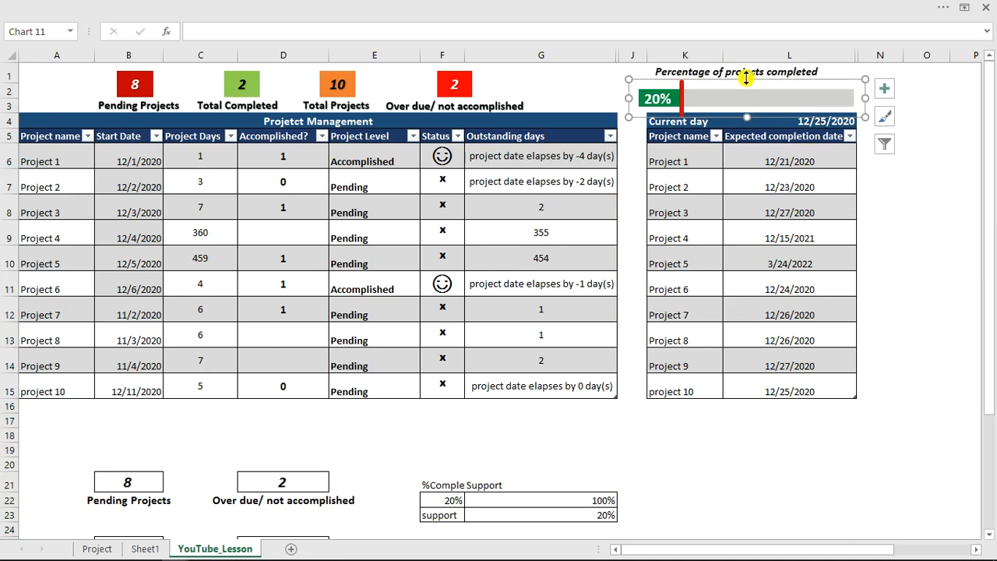
drag(747, 77, 742, 67)
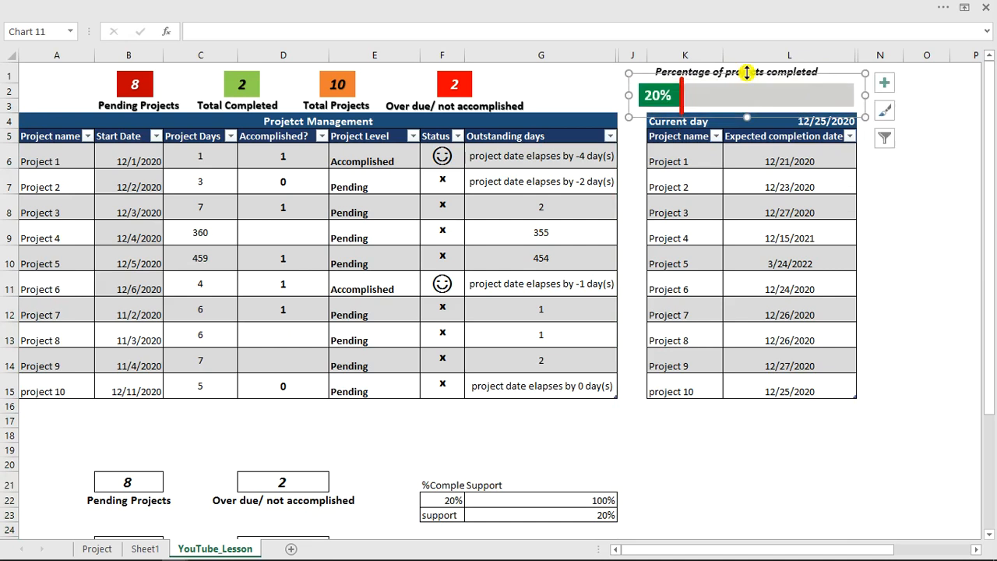
click(912, 197)
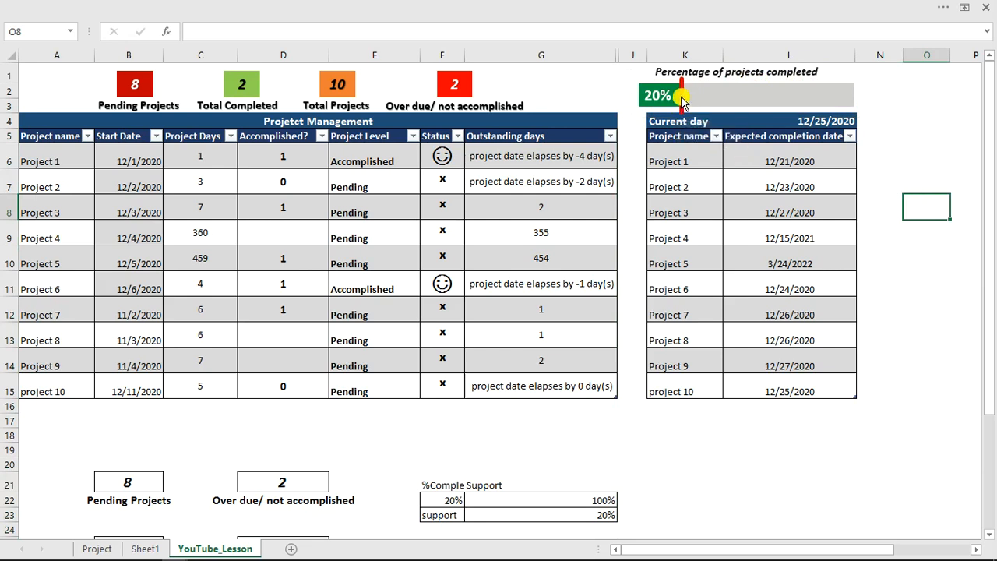
mouse_move(682, 101)
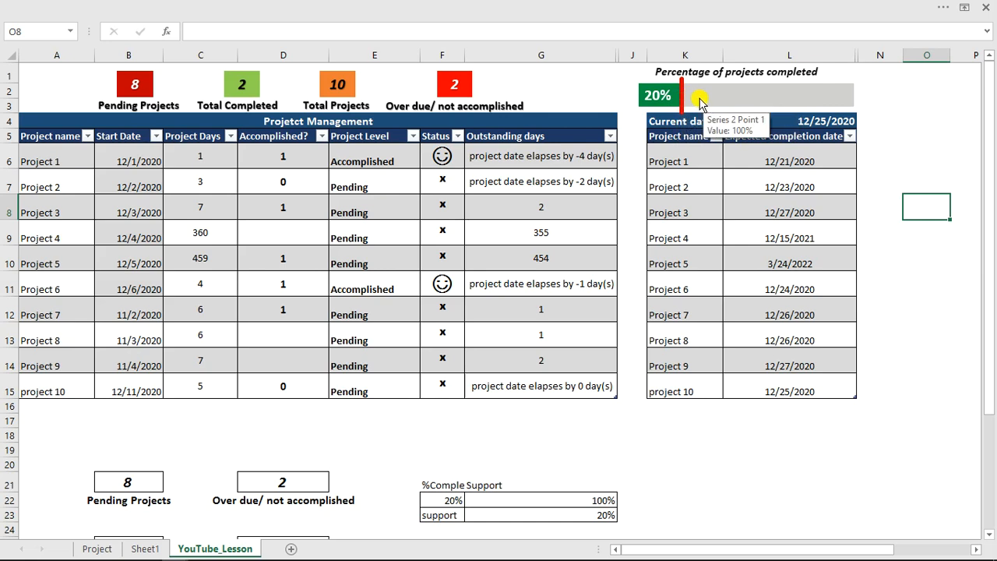
Go to the Project sheet and insert the recently used smiley face symbol into cell G21.
click(132, 549)
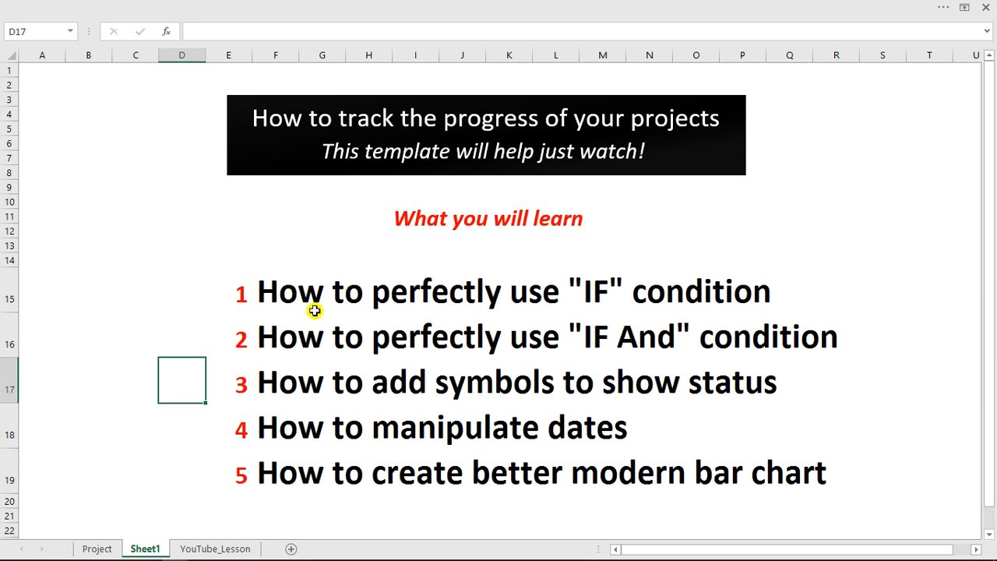
click(96, 549)
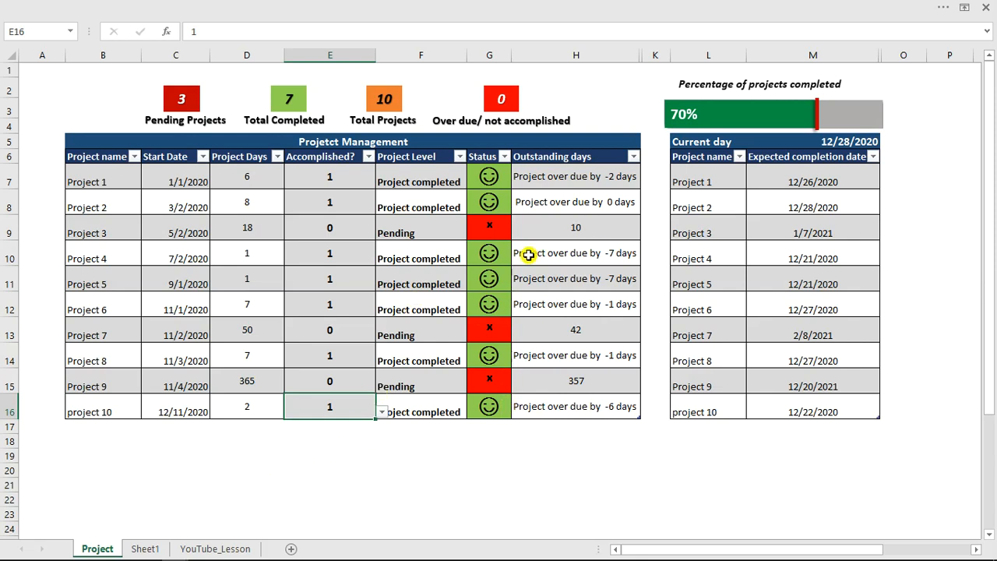
click(472, 485)
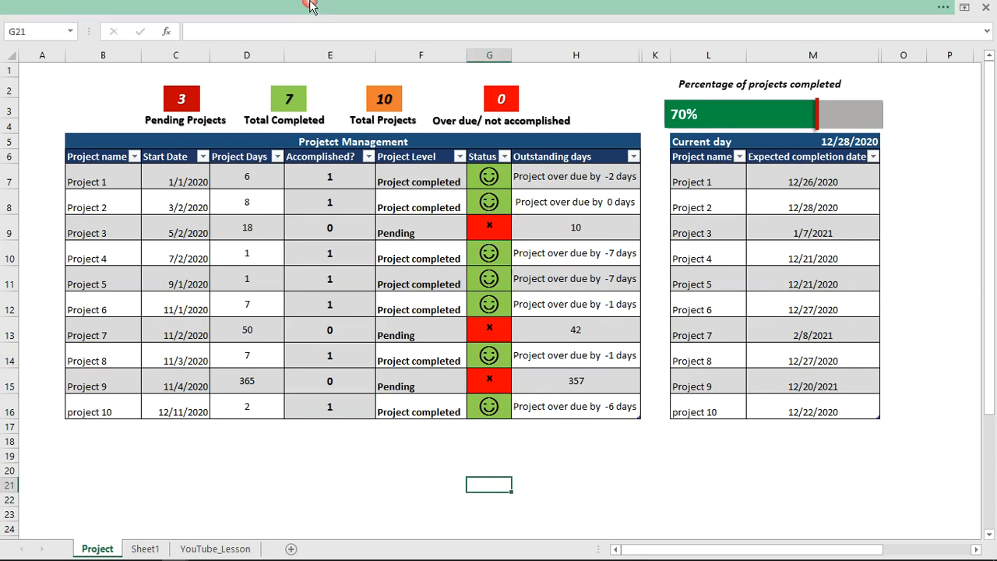
click(233, 8)
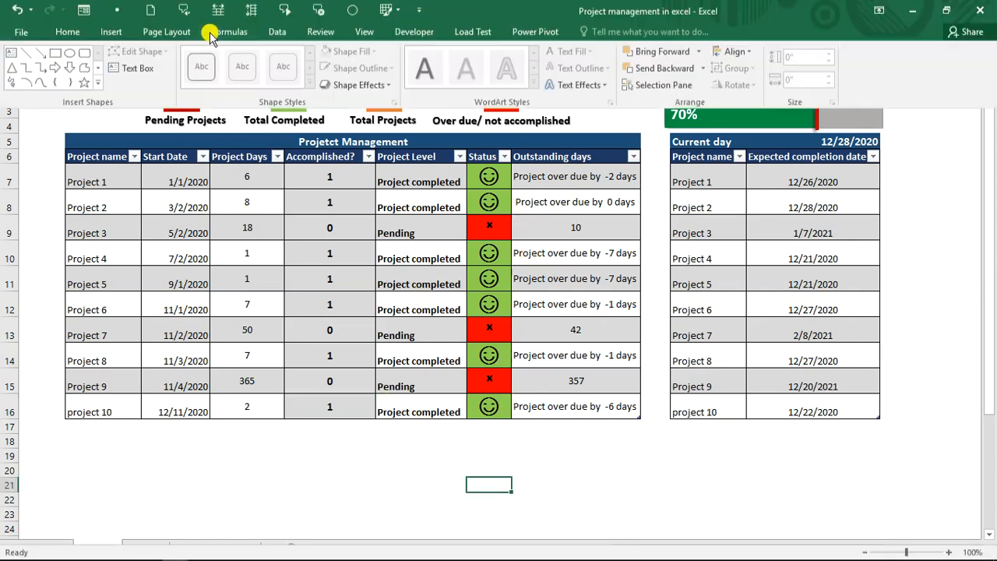
click(111, 34)
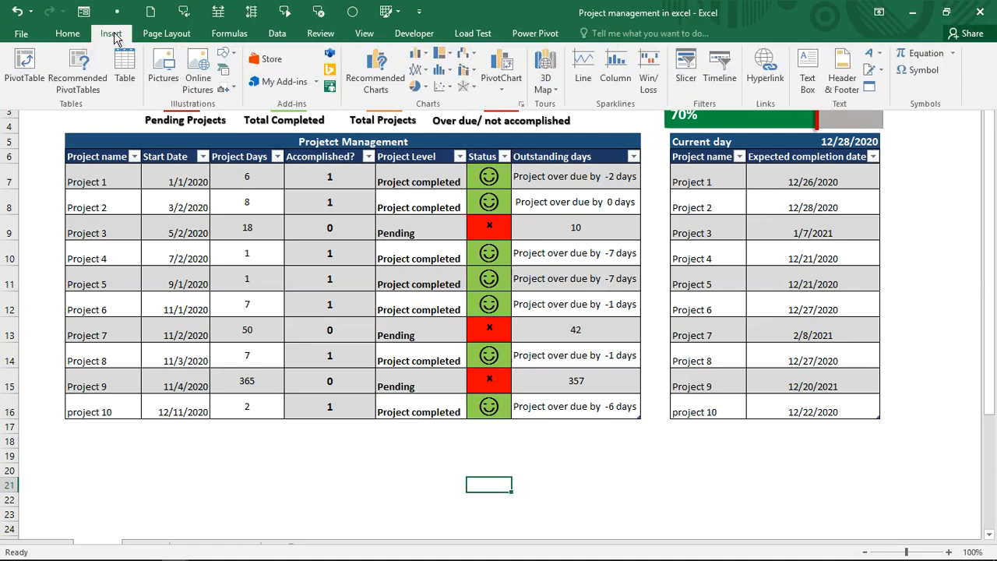
click(925, 71)
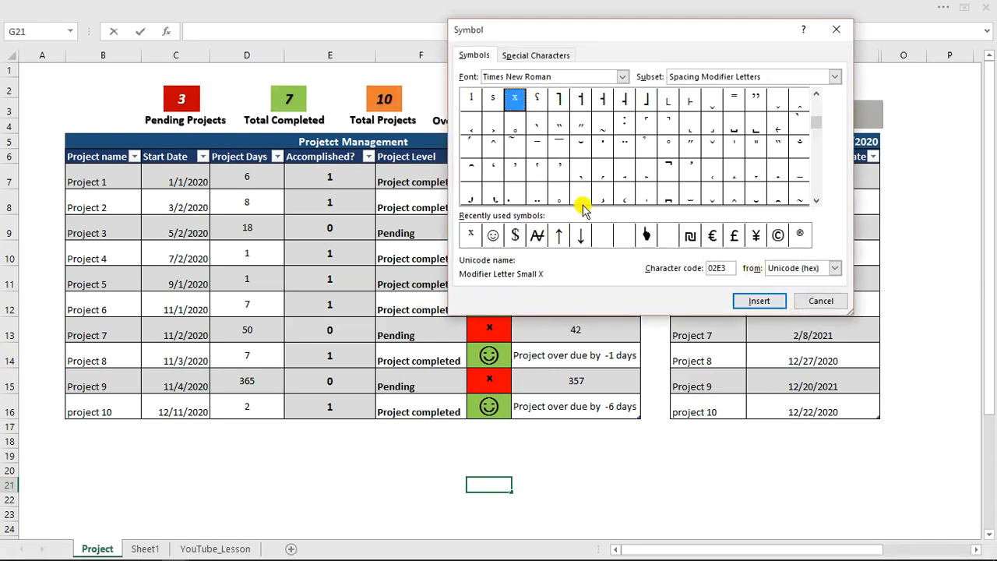
click(492, 235)
click(762, 300)
click(821, 301)
click(578, 484)
click(477, 486)
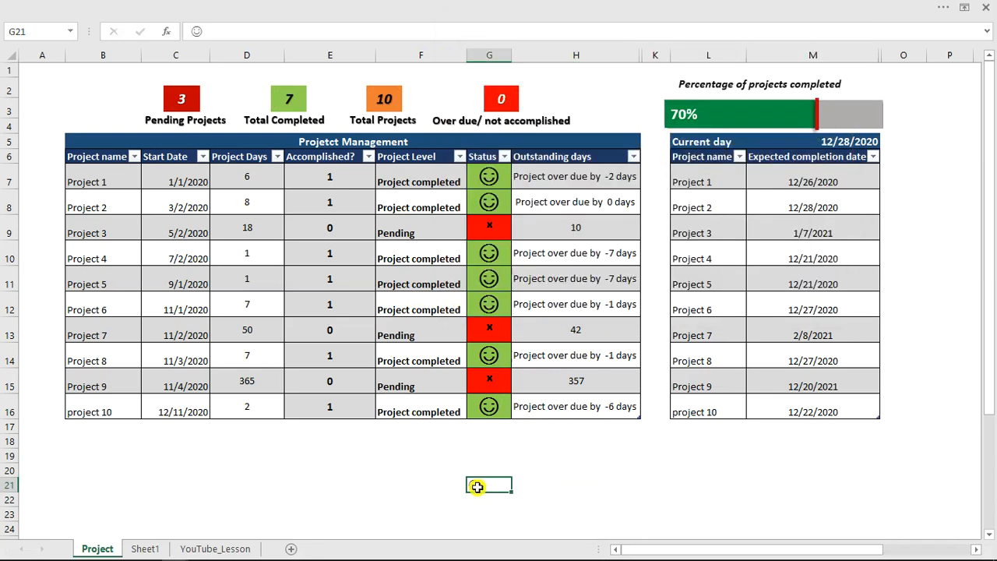
Add project 11 in row 17, continue the start date series from project 10 to 12/12/2020, and set its Project Days to 100.
click(102, 426)
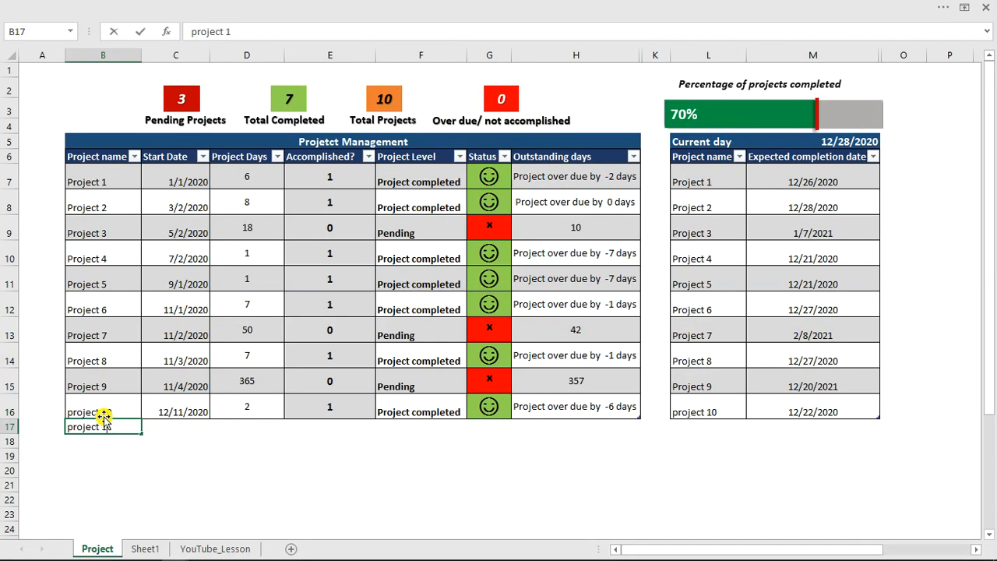
key(Return)
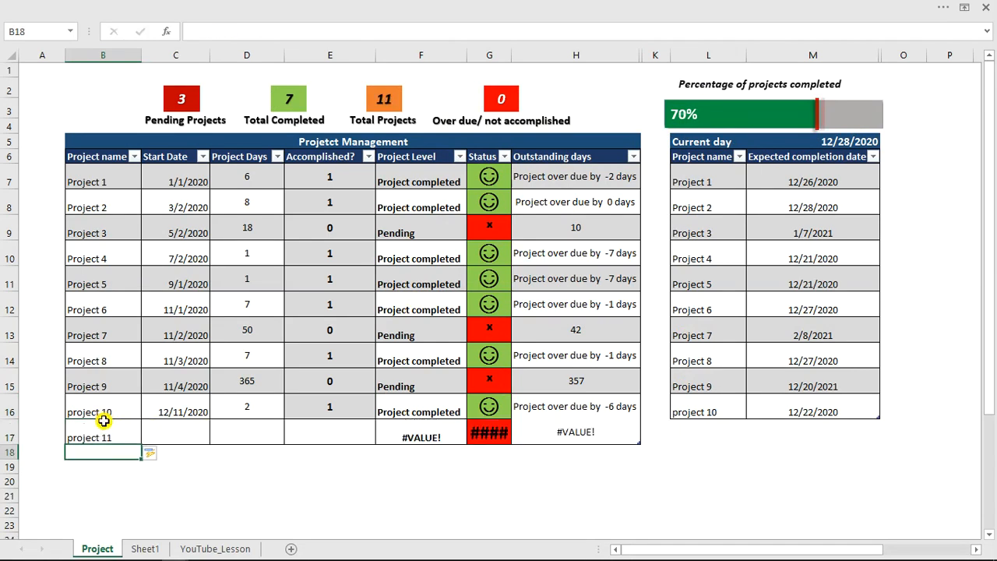
click(189, 413)
drag(203, 419, 231, 438)
click(248, 434)
double_click(248, 435)
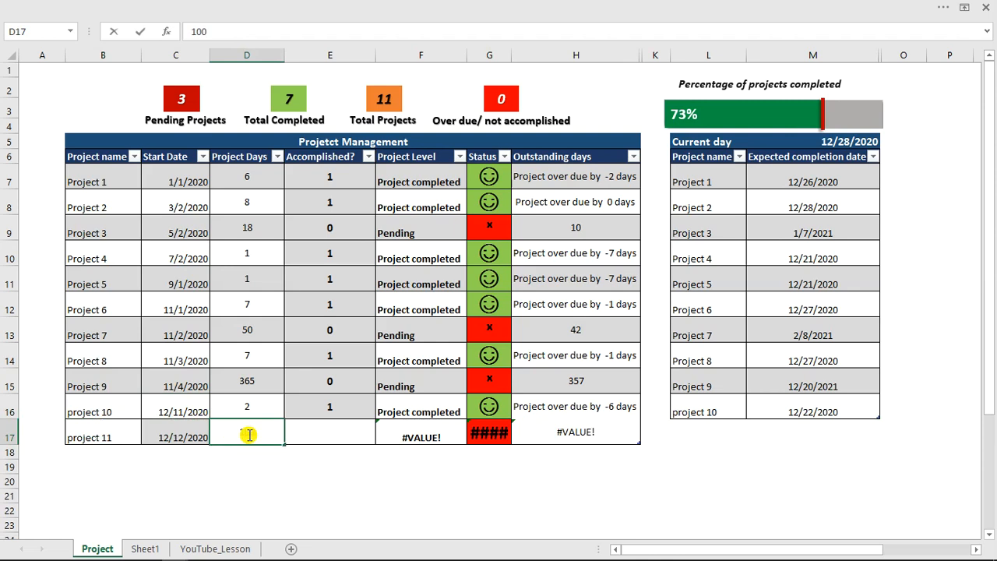
text(100)
key(Return)
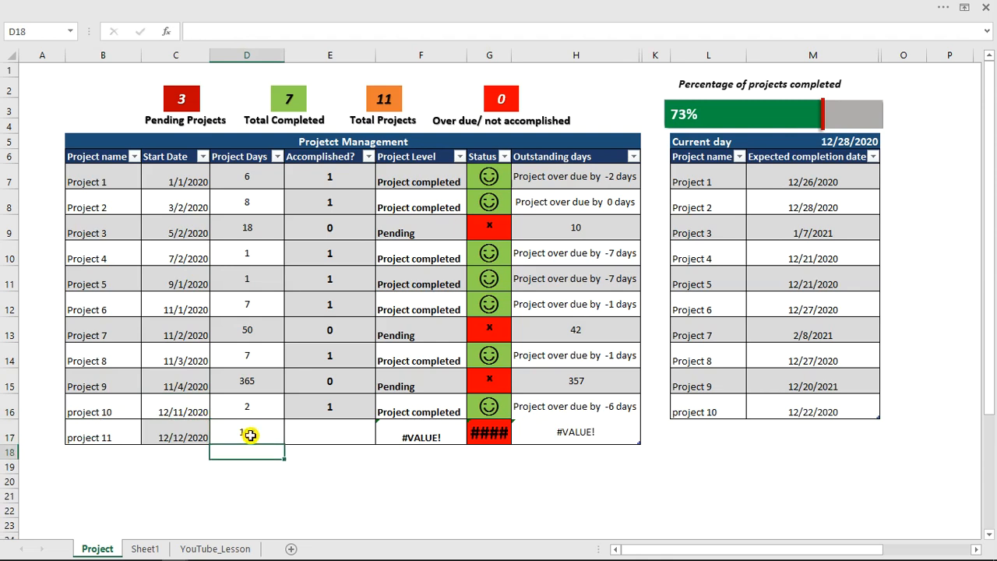
Extend the expected completion table to row 17 by filling the project 10 name down to project 11.
click(334, 433)
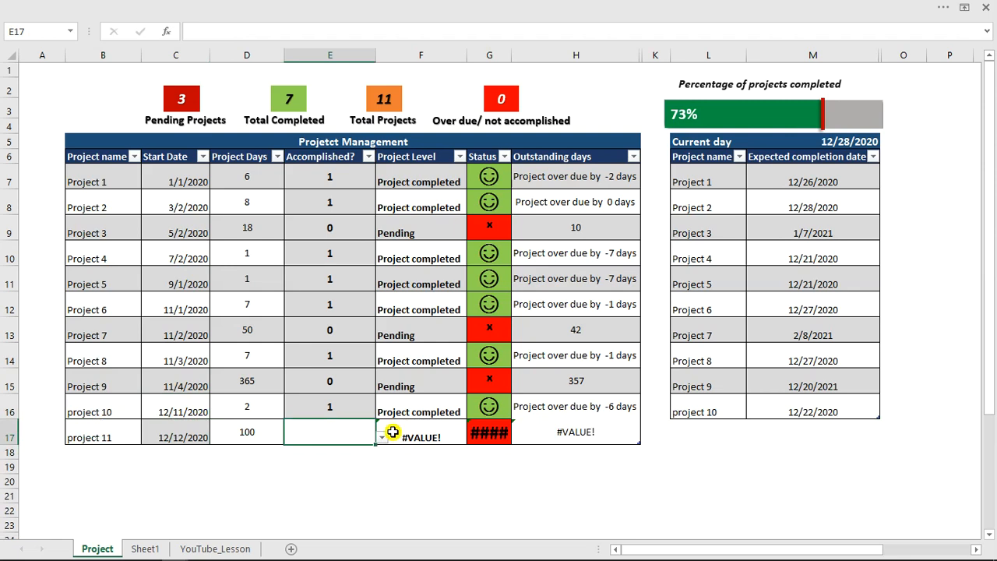
click(427, 435)
click(488, 427)
click(584, 435)
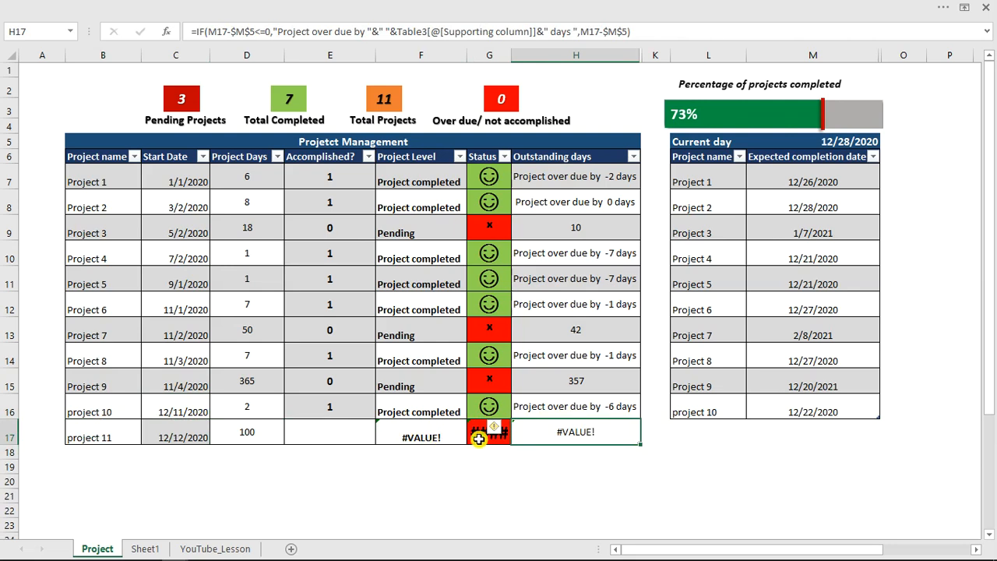
click(723, 430)
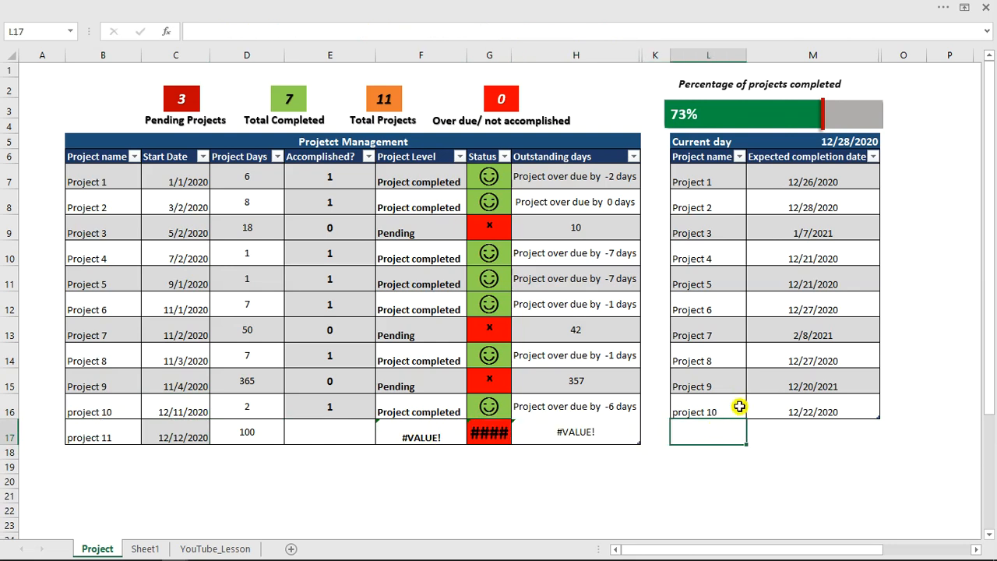
click(740, 407)
drag(746, 420, 741, 437)
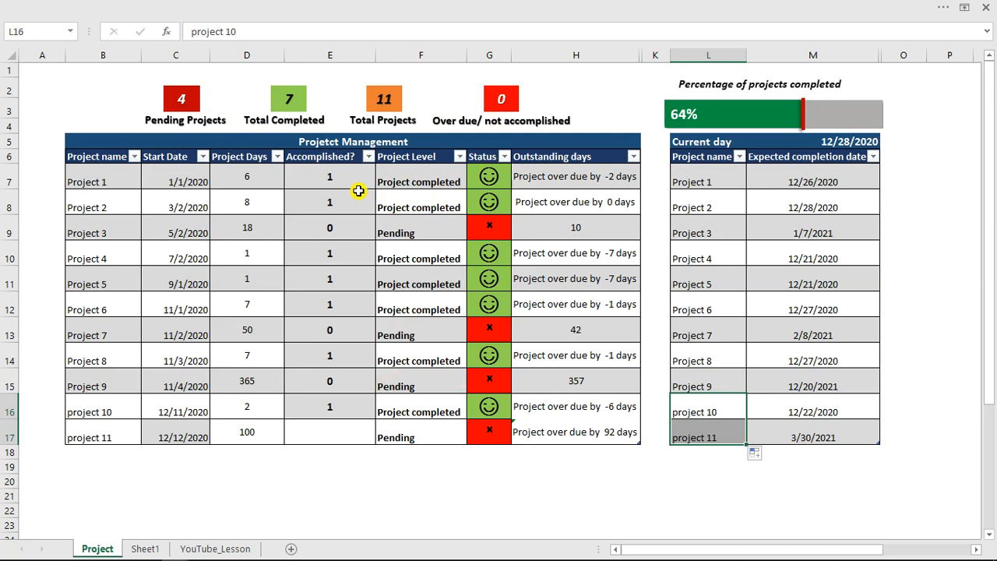
Set the Accomplished? value of Project 1 to 0 and check the progress chart.
click(329, 181)
click(380, 183)
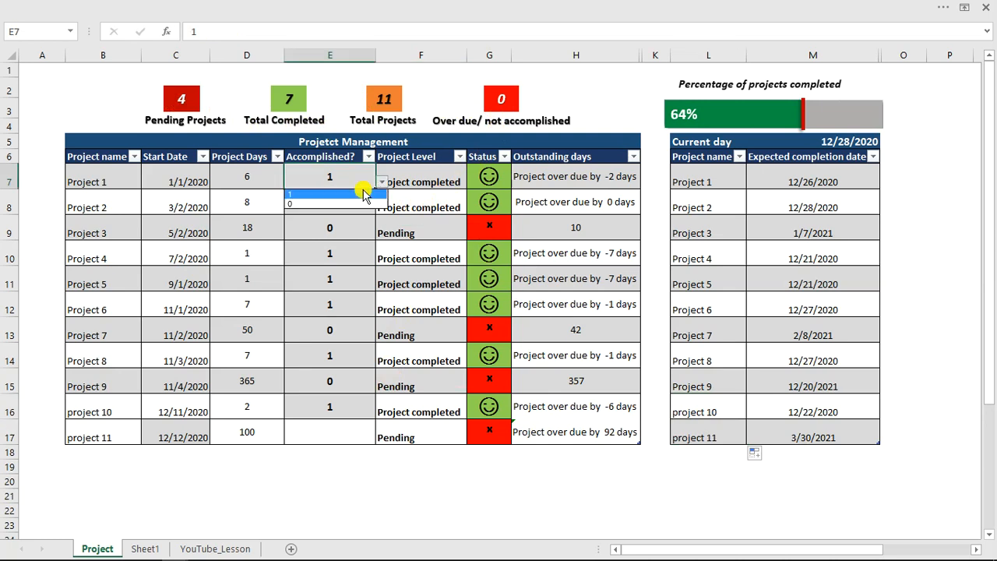
click(338, 204)
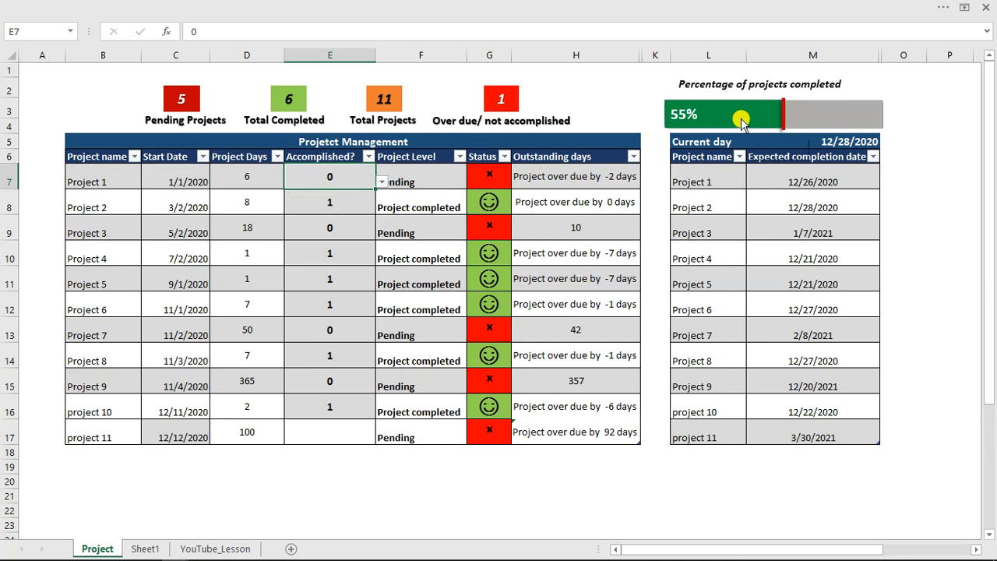
mouse_move(741, 123)
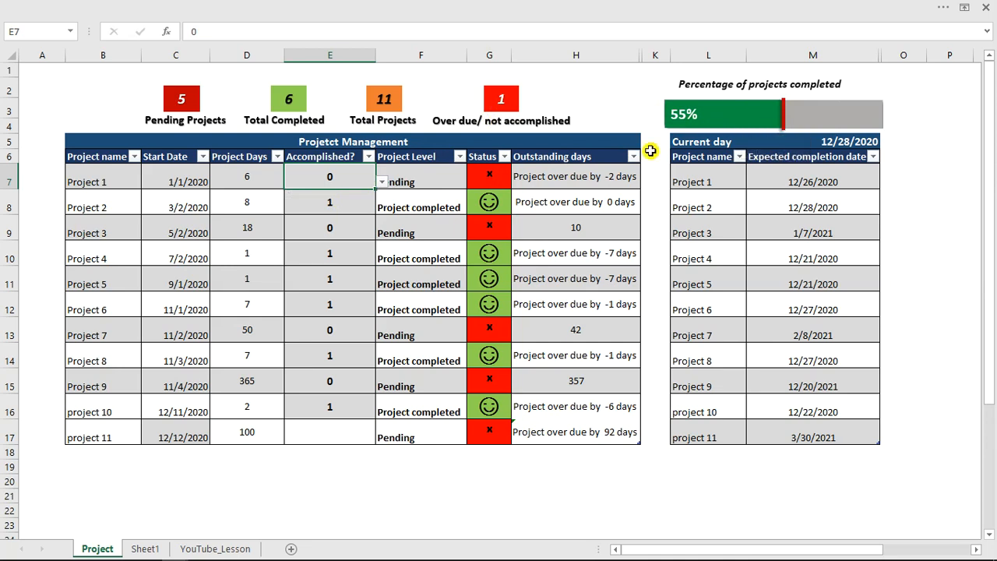
click(426, 328)
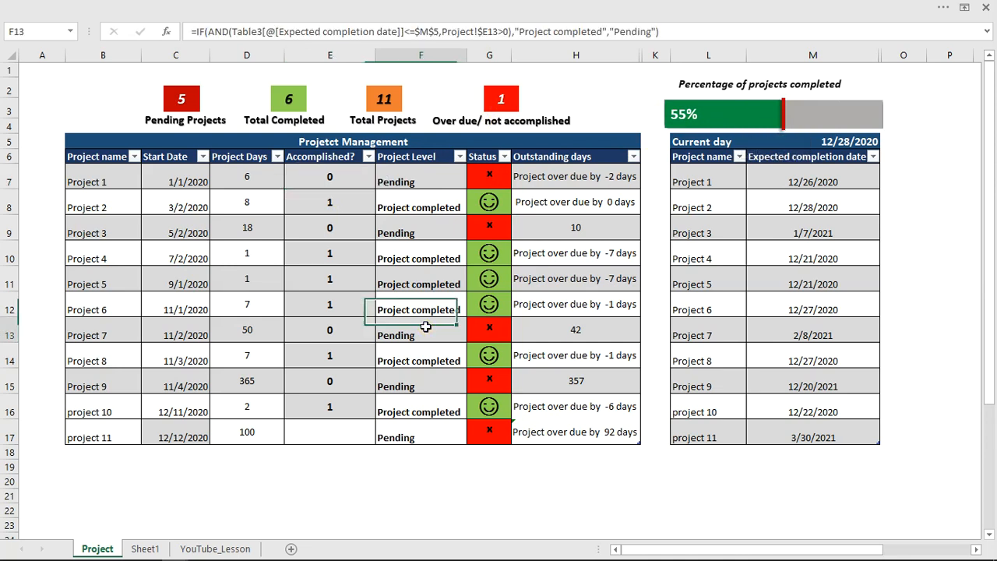